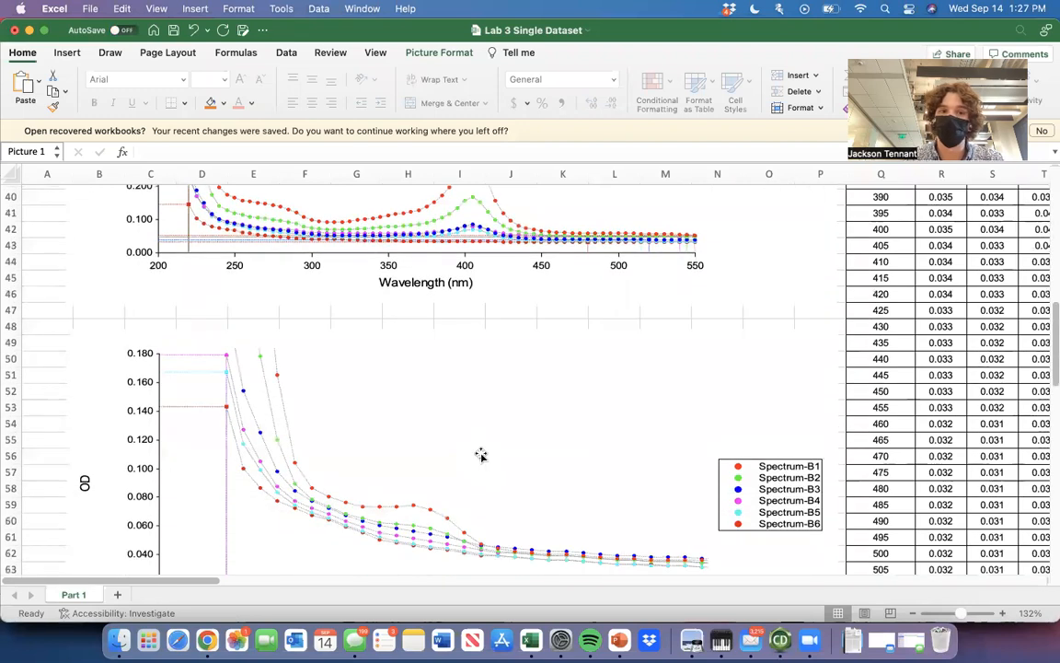
scroll(471, 360, down, 1)
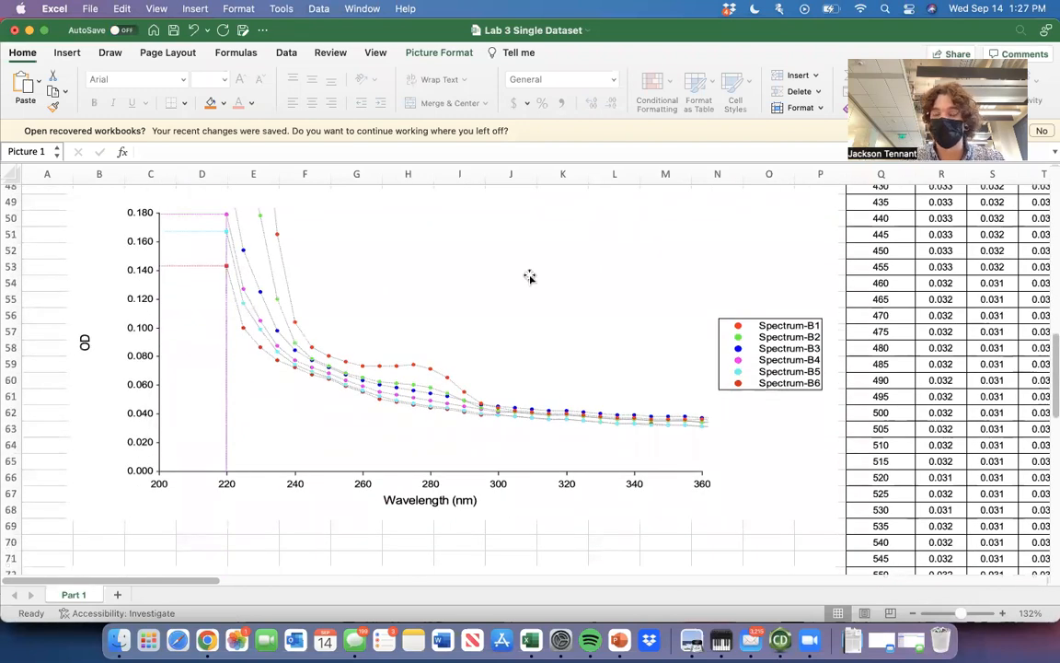
Examine the OD versus wavelength graphs for Spectrum-B1 to B6 and Spectrum-B7 to B12.
click(48, 302)
scroll(127, 306, up, 1)
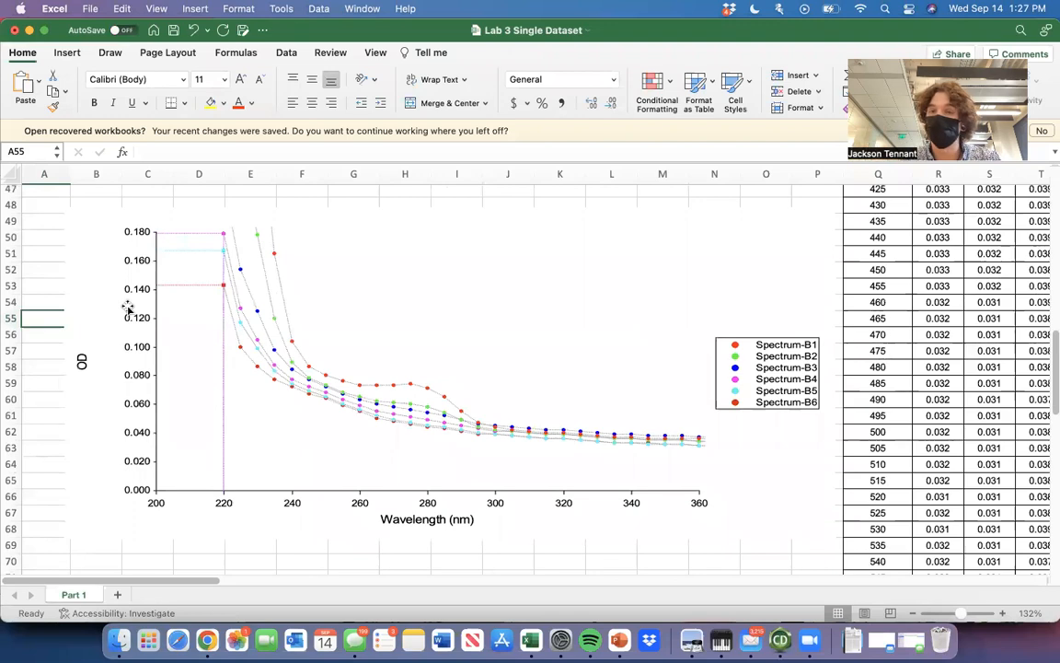
scroll(240, 381, down, 2)
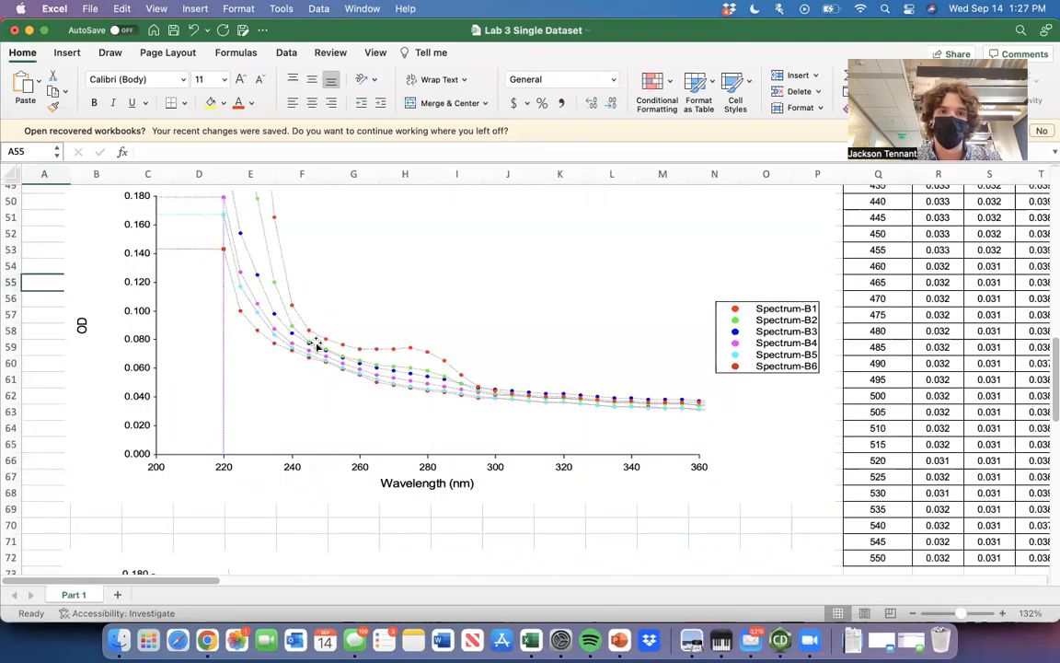
scroll(315, 346, up, 10)
scroll(316, 346, down, 10)
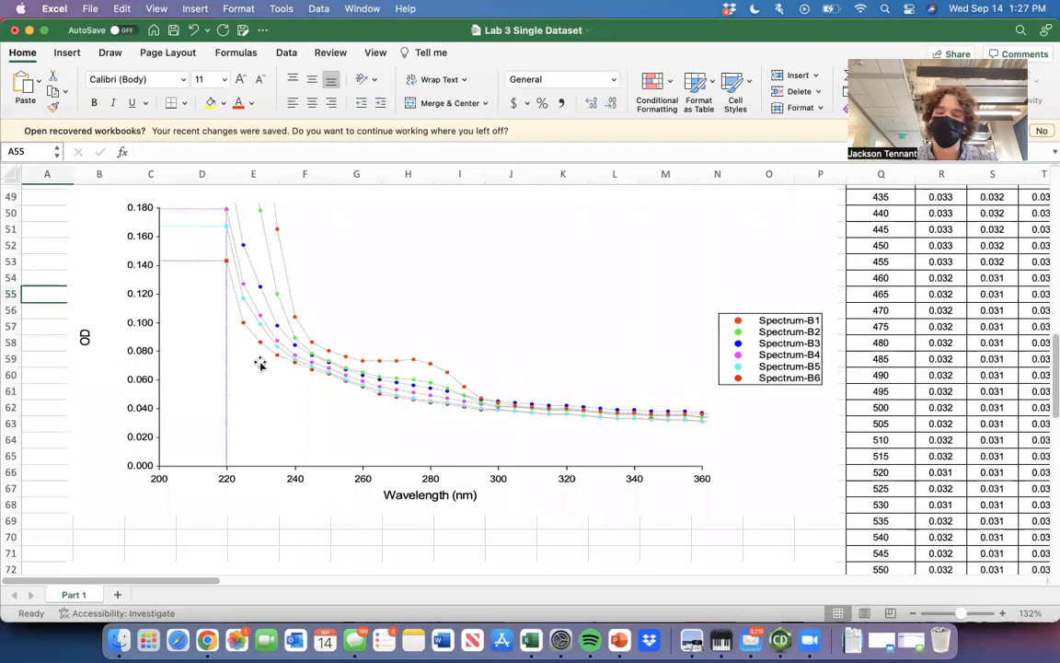
scroll(311, 319, down, 2)
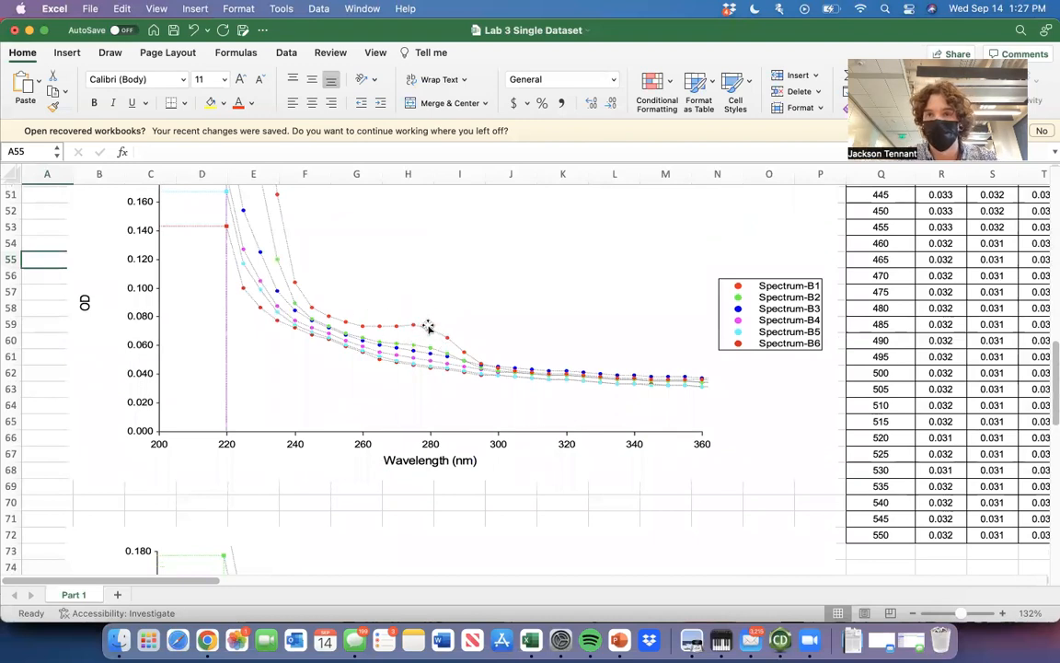
scroll(440, 554, down, 2)
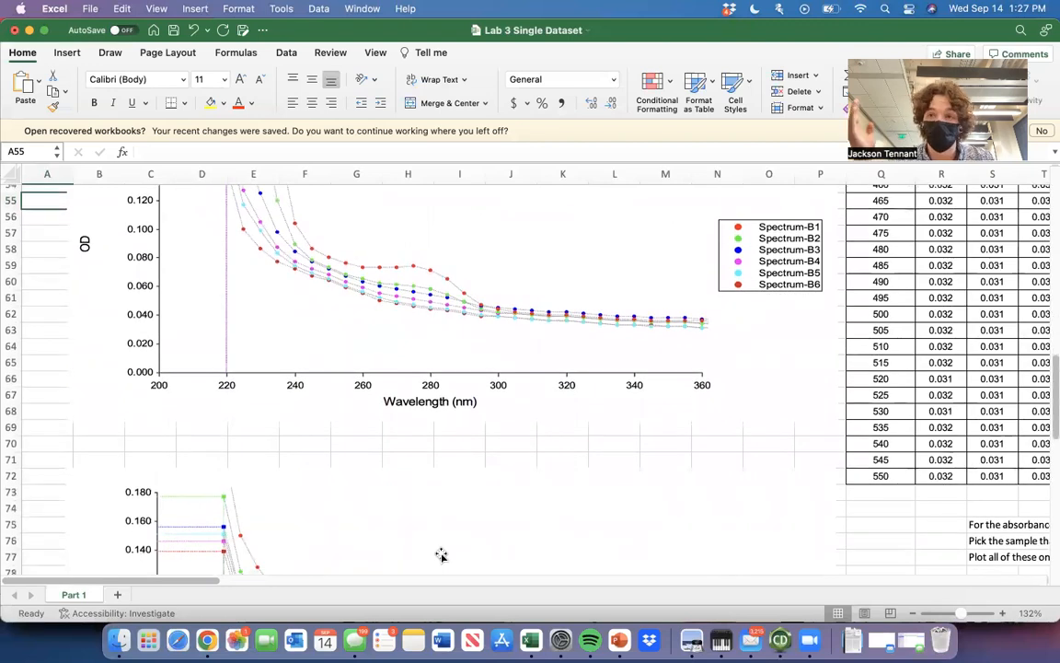
scroll(442, 552, down, 5)
scroll(441, 538, down, 1)
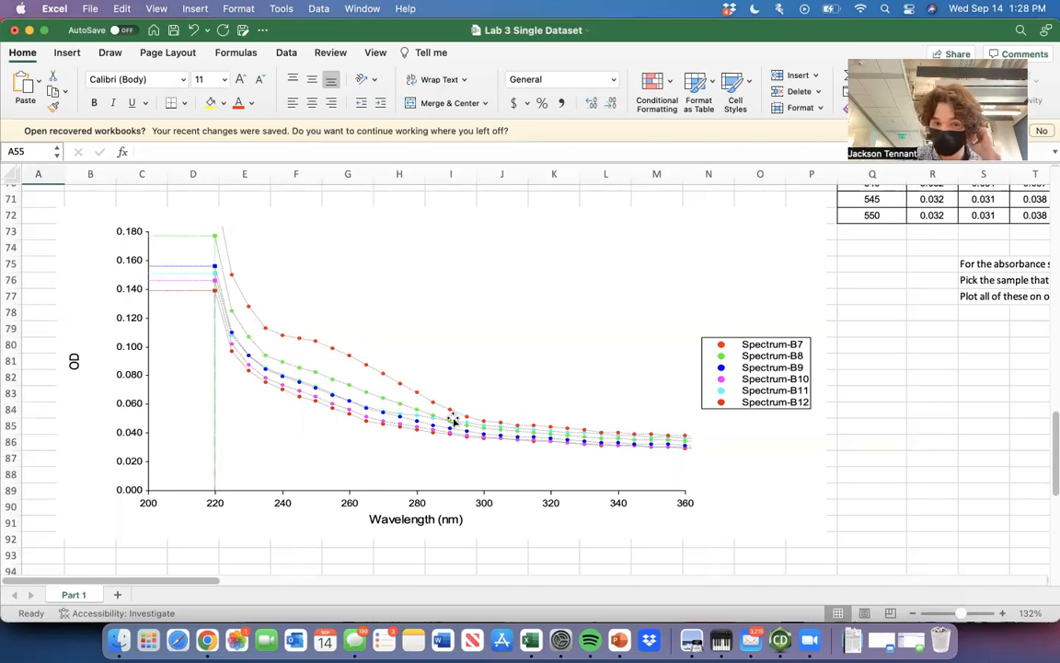
Survey the absorbance graphs together with the wavelength data table and the plotting instructions beneath it.
scroll(587, 348, down, 5)
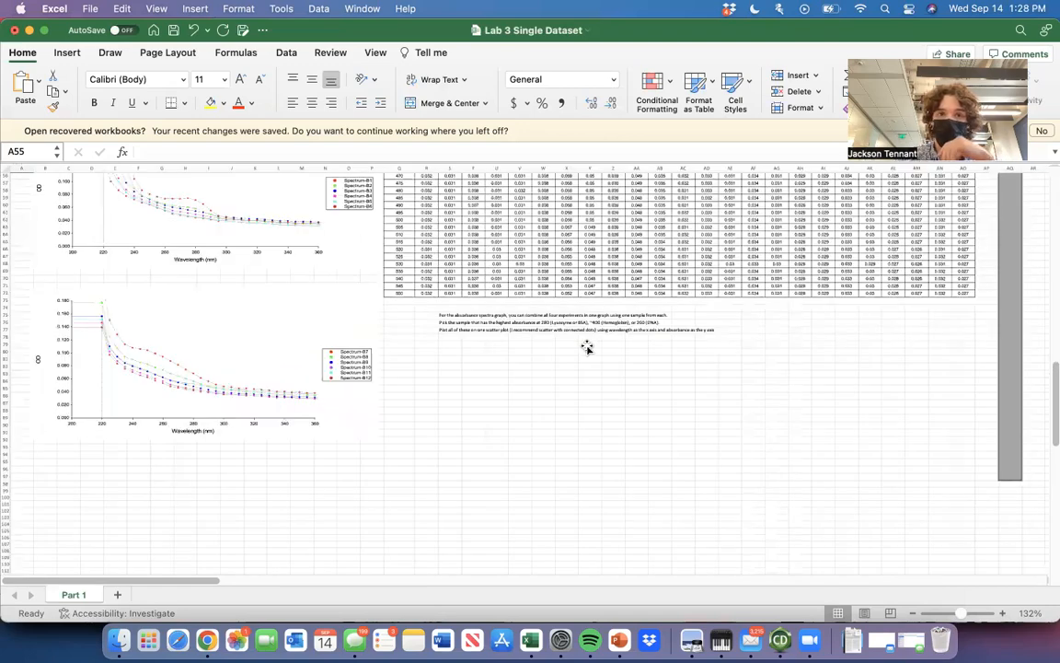
scroll(587, 348, up, 5)
scroll(588, 348, down, 5)
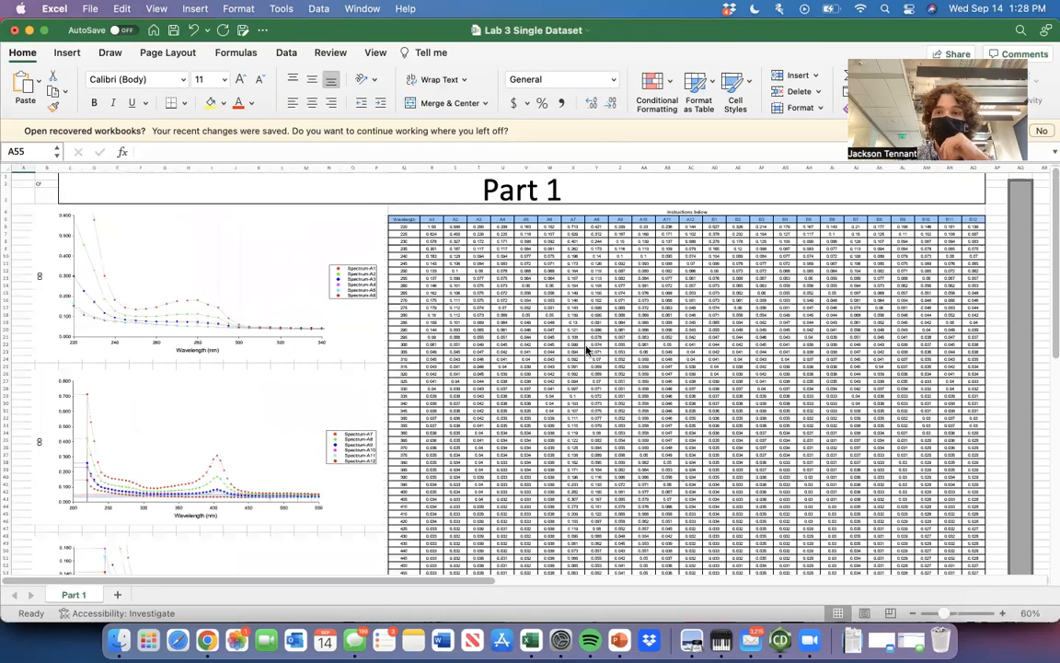
scroll(587, 350, down, 1)
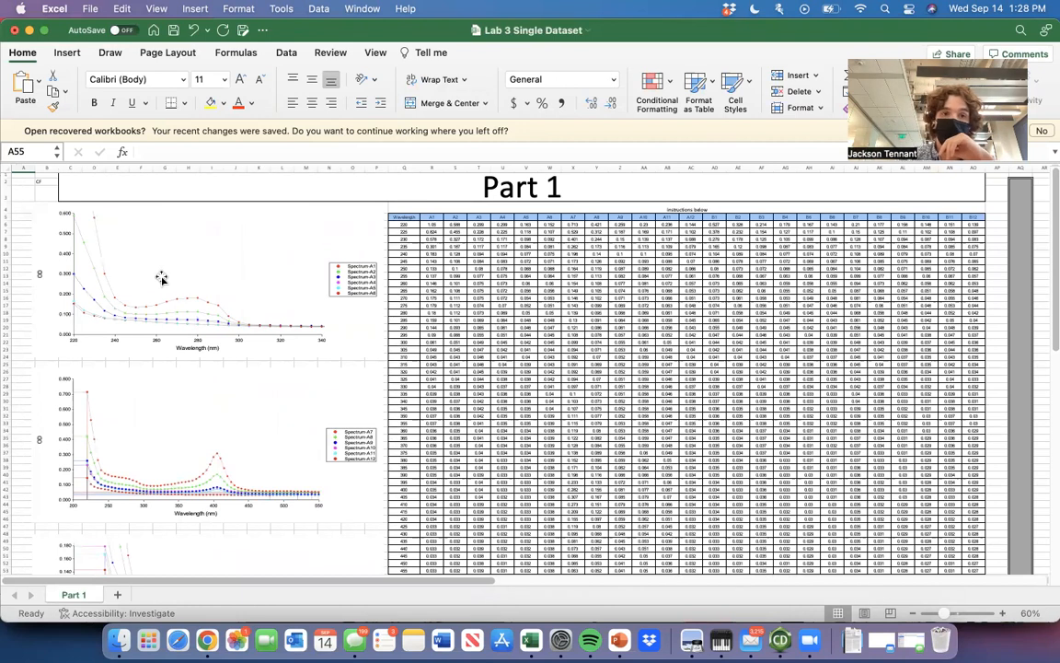
scroll(166, 250, down, 3)
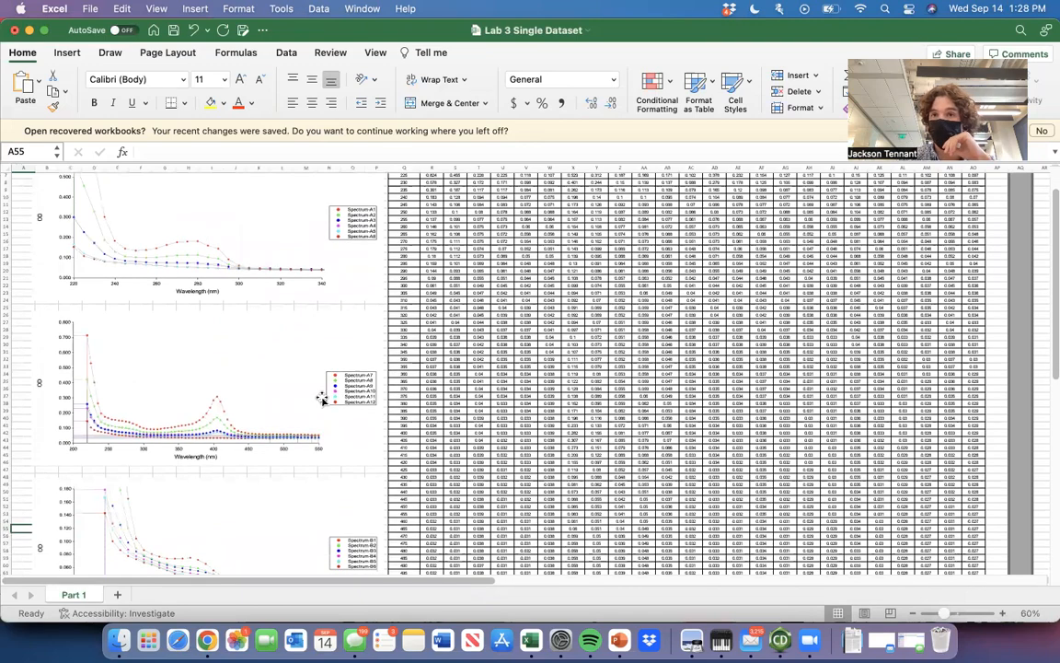
scroll(321, 398, down, 5)
scroll(321, 398, up, 8)
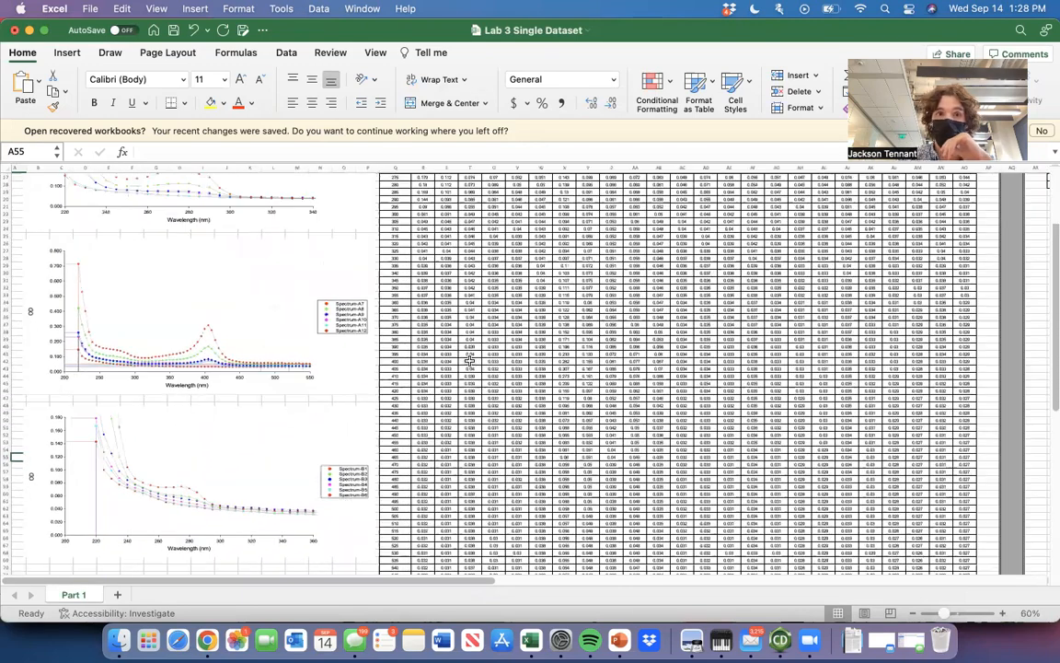
drag(398, 198, 1048, 595)
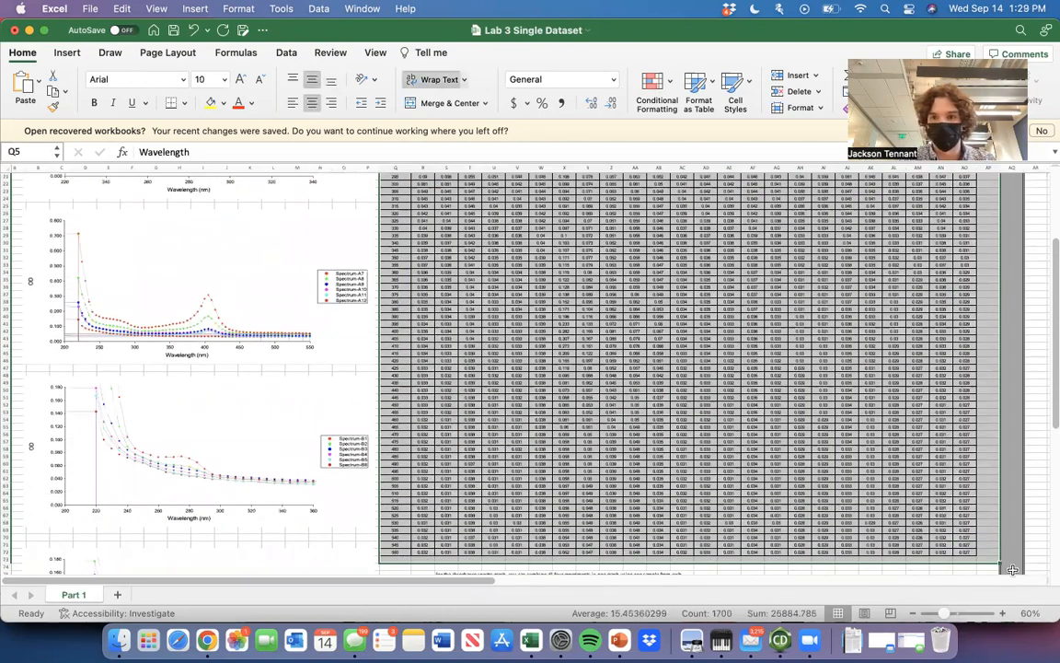
click(974, 568)
scroll(580, 407, up, 5)
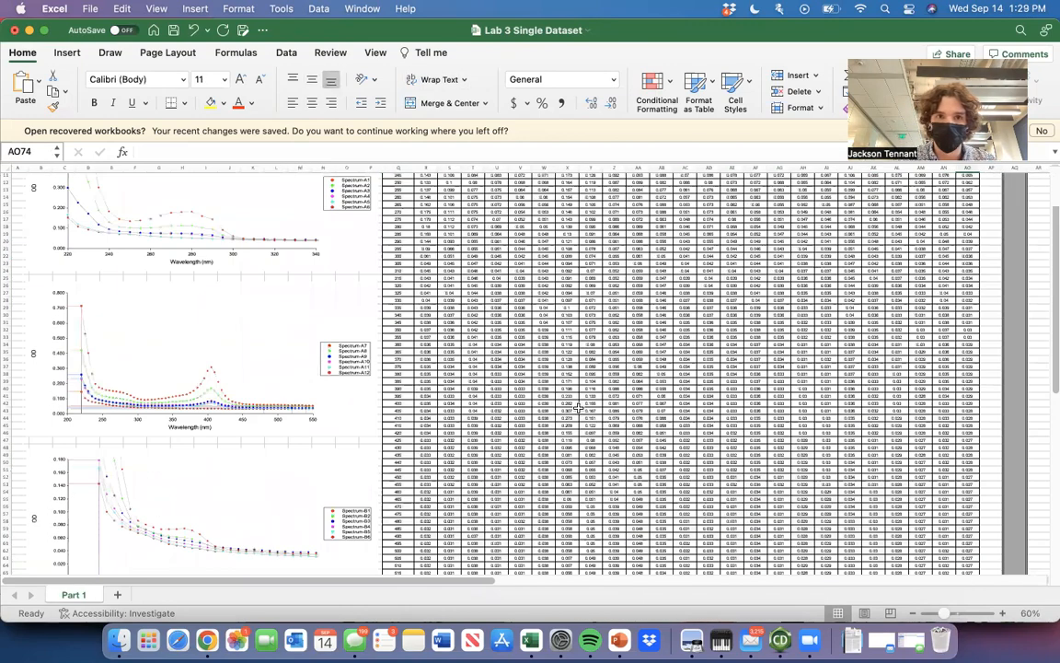
scroll(497, 331, up, 5)
Plot the entire absorbance table, from the Wavelength column through B12 down to 550 nm, as a plain scatter chart.
click(334, 211)
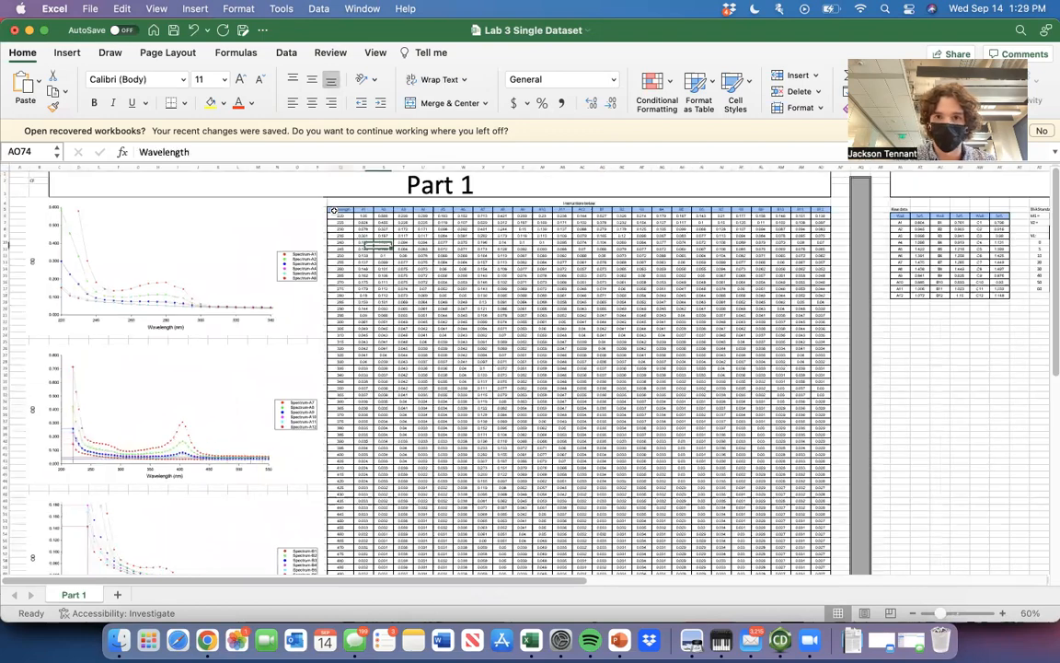
drag(883, 627, 849, 538)
drag(811, 596, 812, 628)
mouse_move(812, 569)
mouse_down()
mouse_move(831, 559)
mouse_move(831, 569)
mouse_up()
click(67, 52)
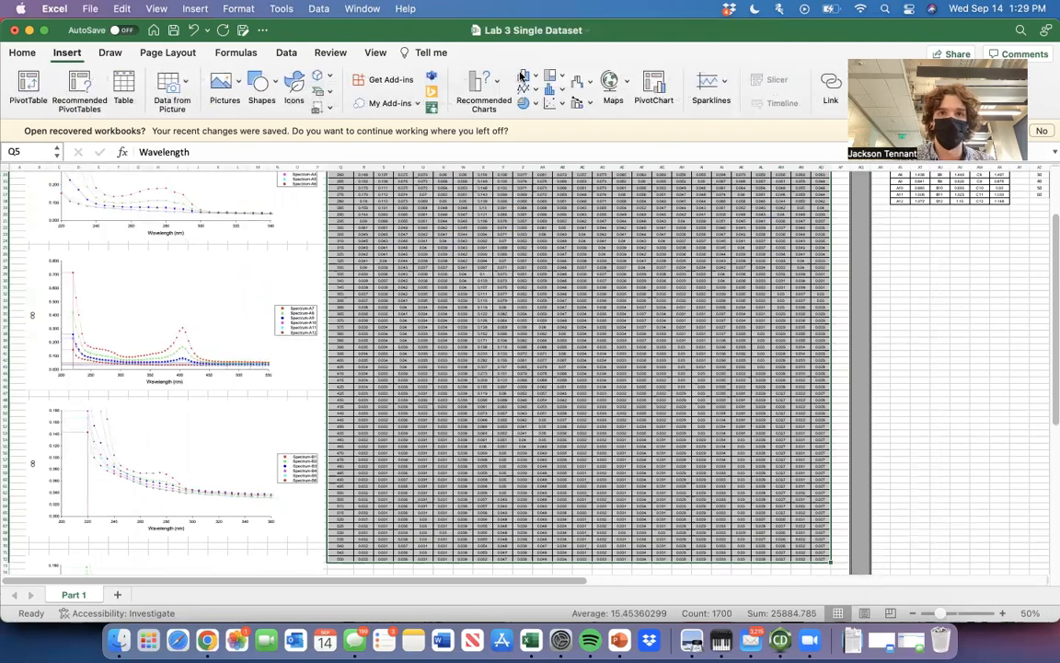
click(550, 104)
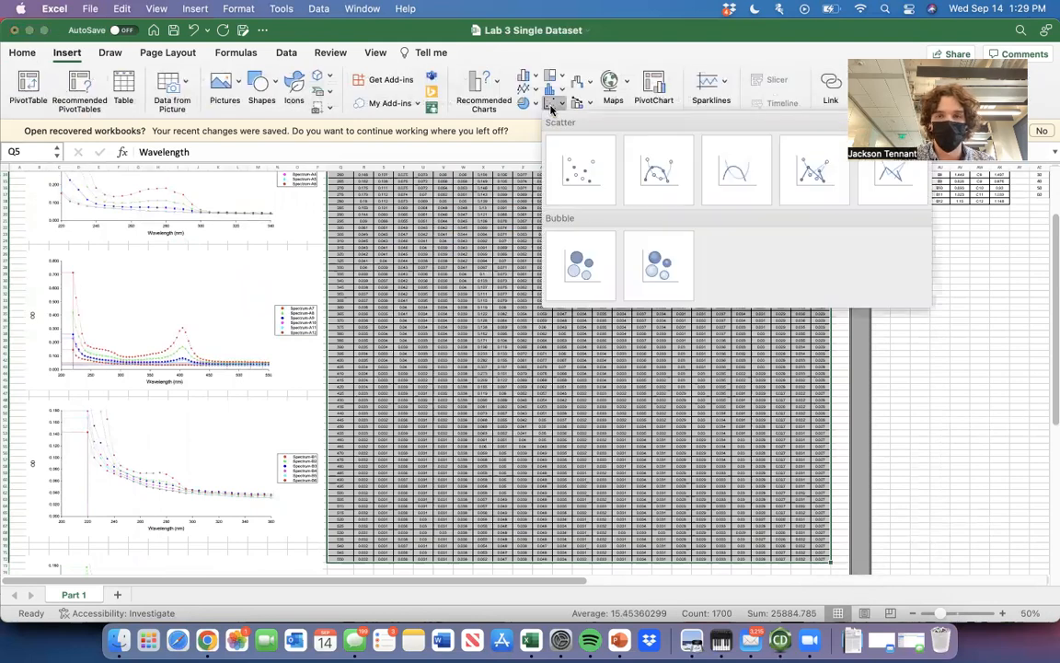
click(581, 170)
Inspect the scatter chart containing all samples A1 to B12 and delete it.
scroll(575, 445, up, 5)
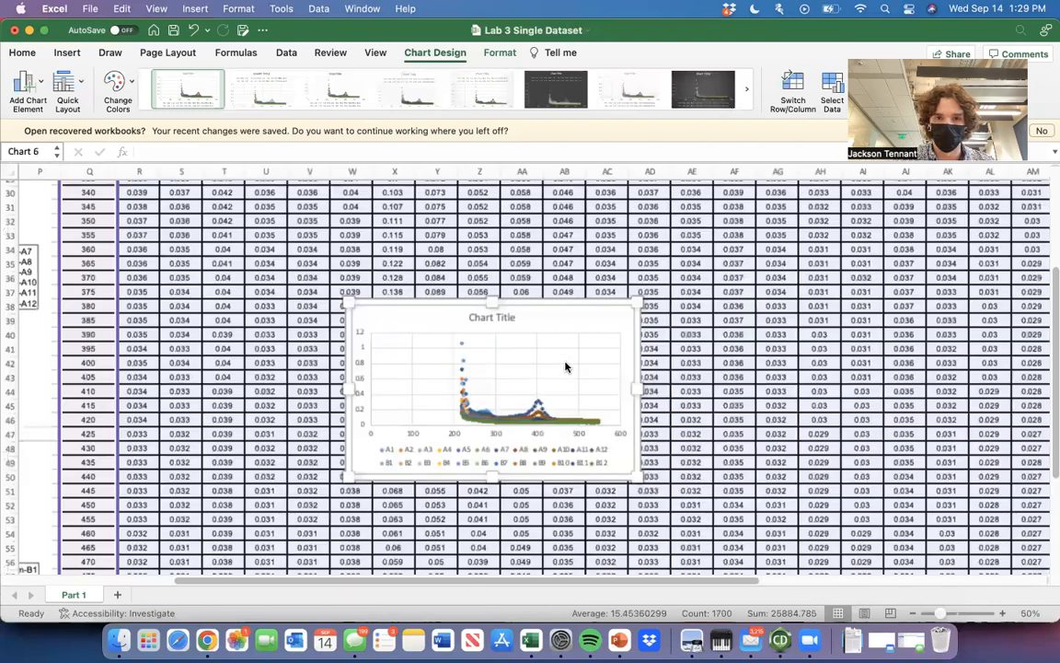
scroll(576, 445, up, 5)
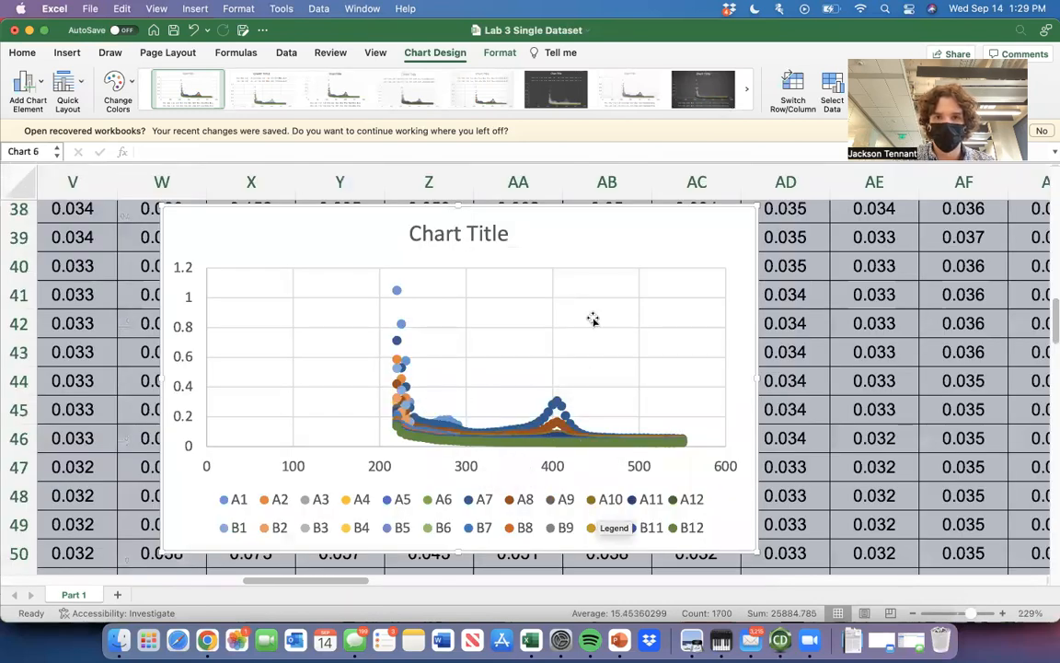
key(Delete)
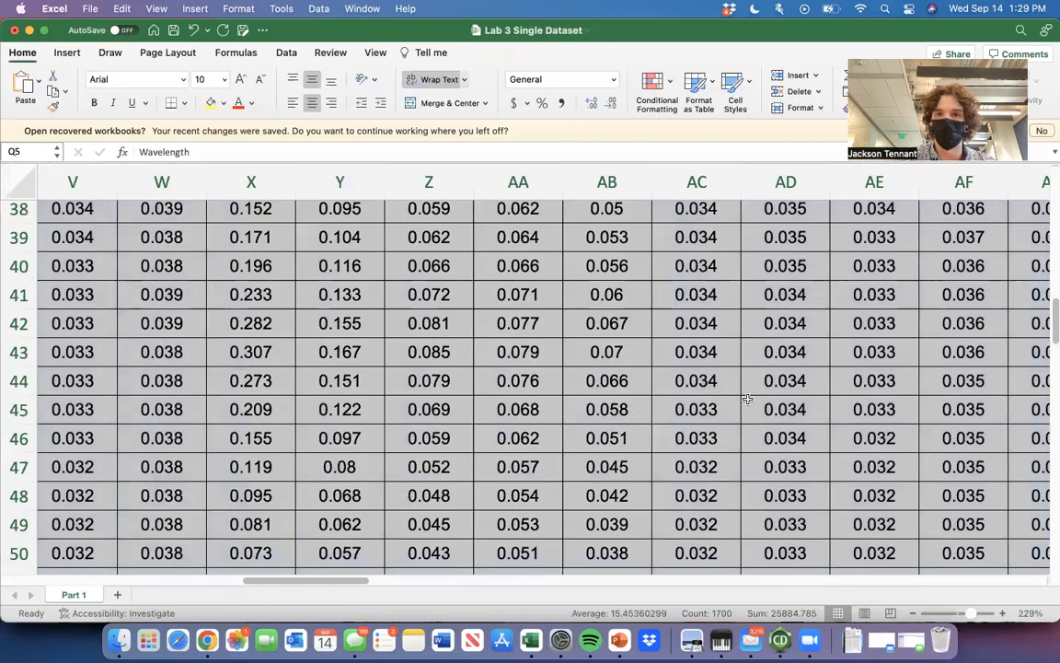
Compare the Spectrum-A1 to A6 graph with the Spectrum-A7 to A12 graph, checking the absorbance peaks of each sample set.
scroll(747, 399, down, 5)
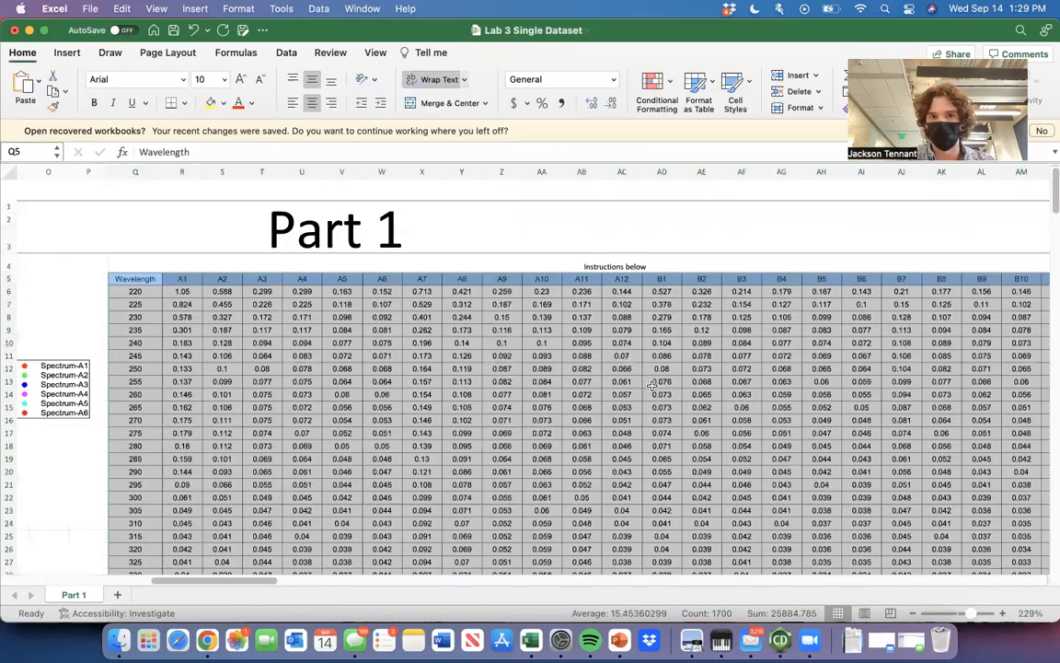
scroll(568, 357, right, 3)
scroll(568, 357, left, 8)
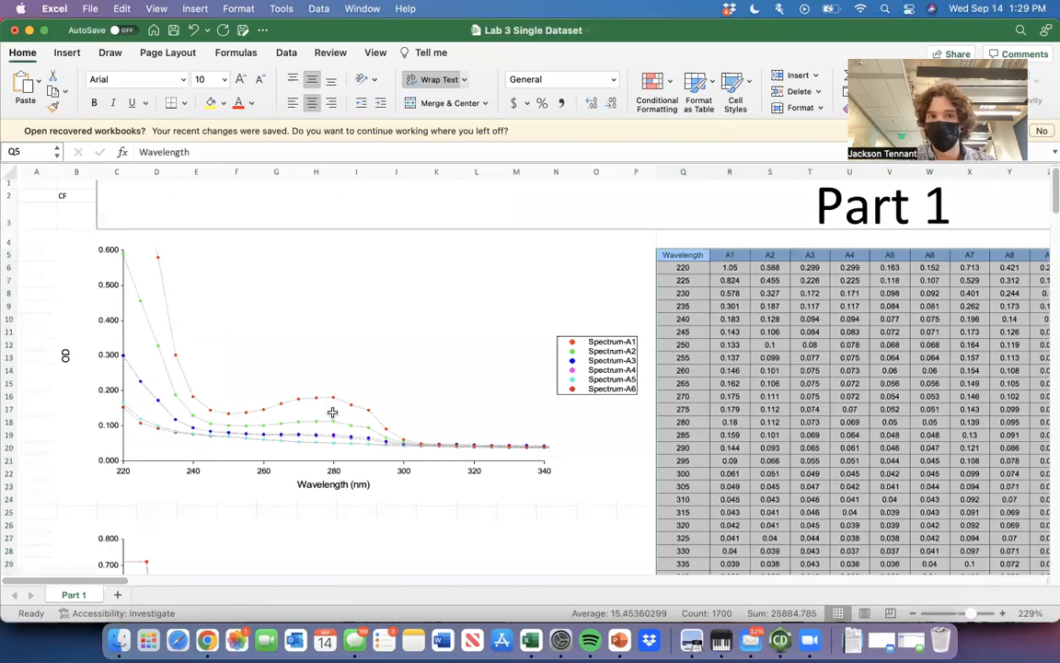
scroll(332, 413, down, 2)
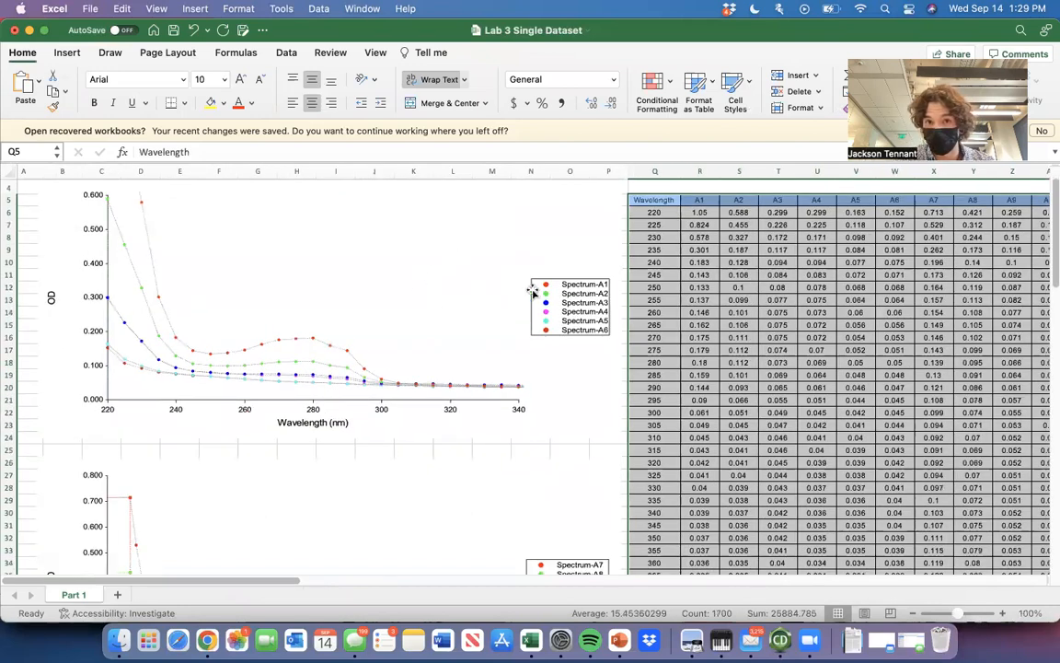
scroll(459, 309, down, 5)
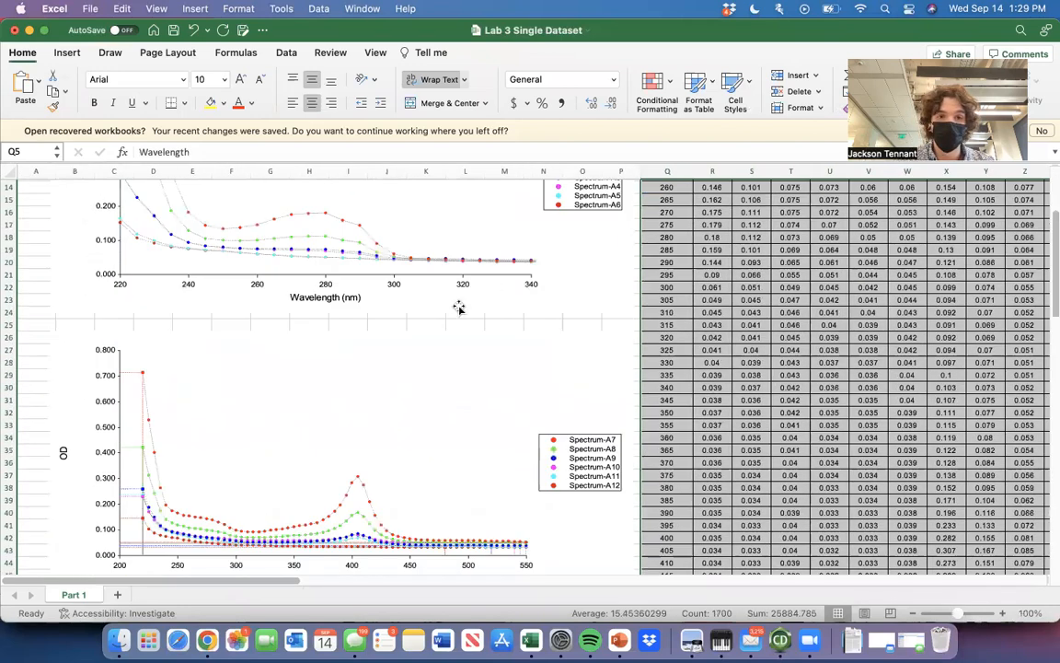
scroll(459, 307, down, 4)
scroll(459, 306, up, 10)
click(459, 304)
scroll(459, 305, down, 12)
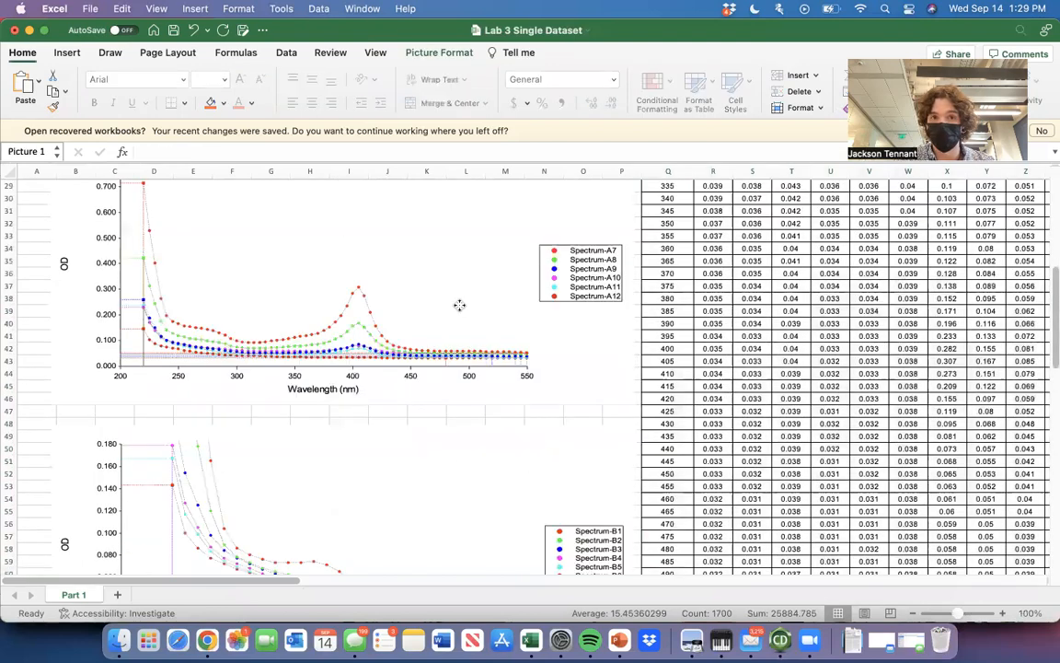
scroll(459, 308, up, 5)
scroll(459, 309, down, 2)
click(459, 305)
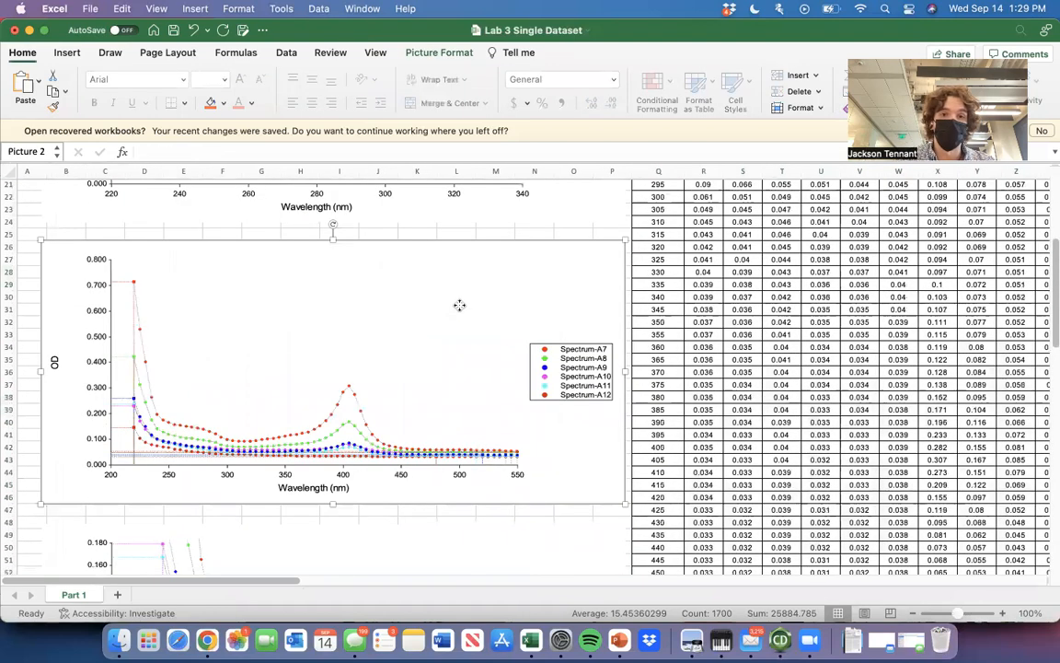
scroll(459, 304, up, 10)
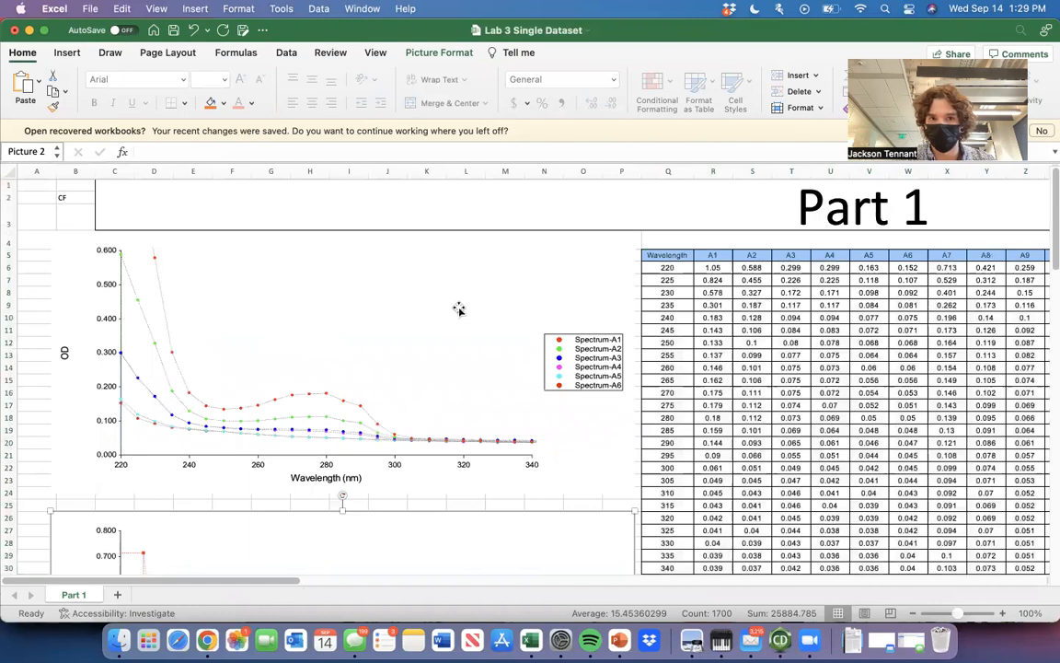
Go through the absorbance graphs from Spectrum-A1 to Spectrum-B12, looking for the sample with the highest peak in each.
scroll(419, 354, down, 2)
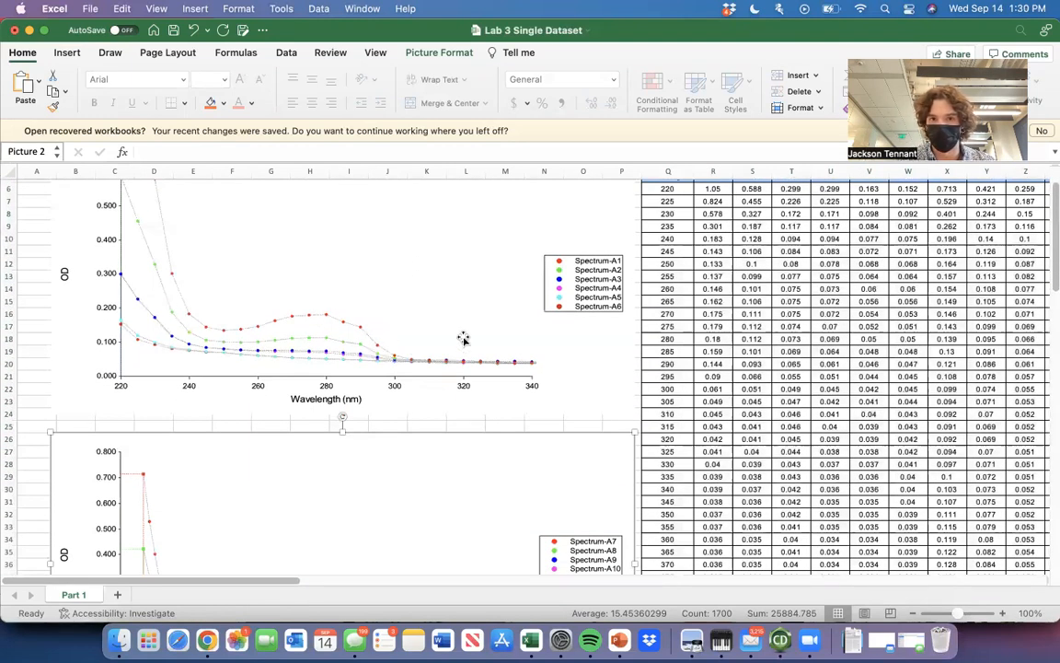
scroll(575, 267, down, 1)
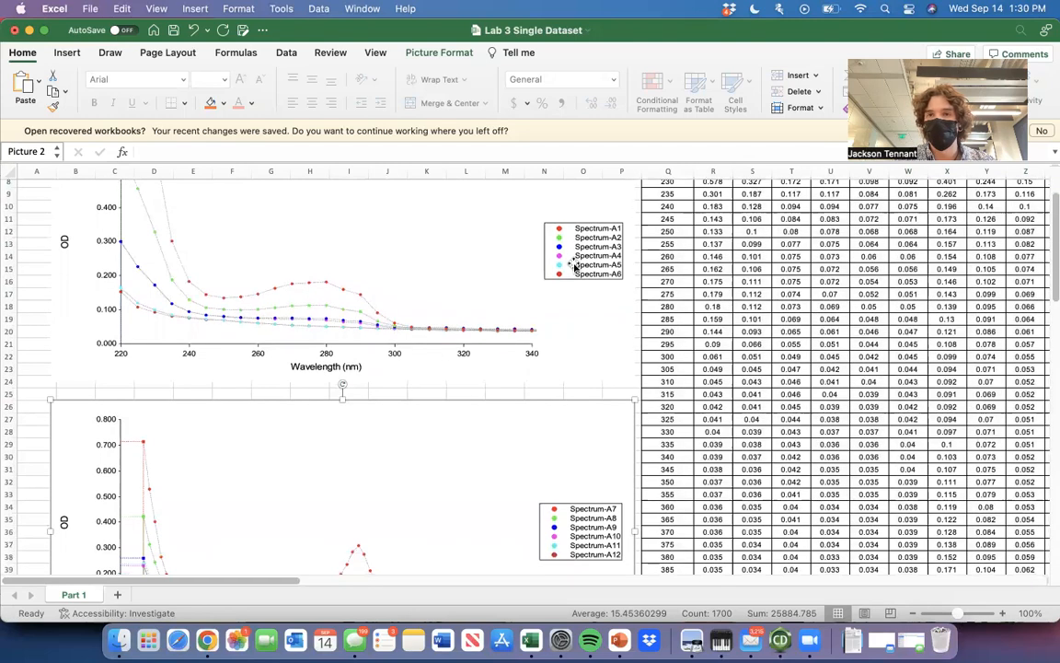
scroll(558, 402, down, 10)
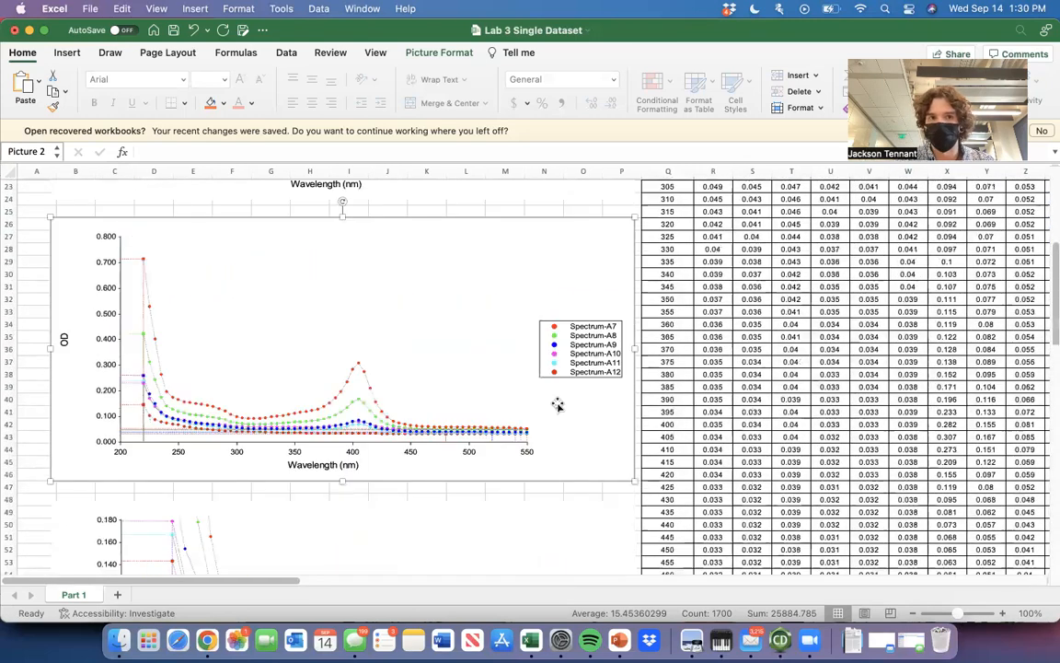
scroll(557, 405, down, 7)
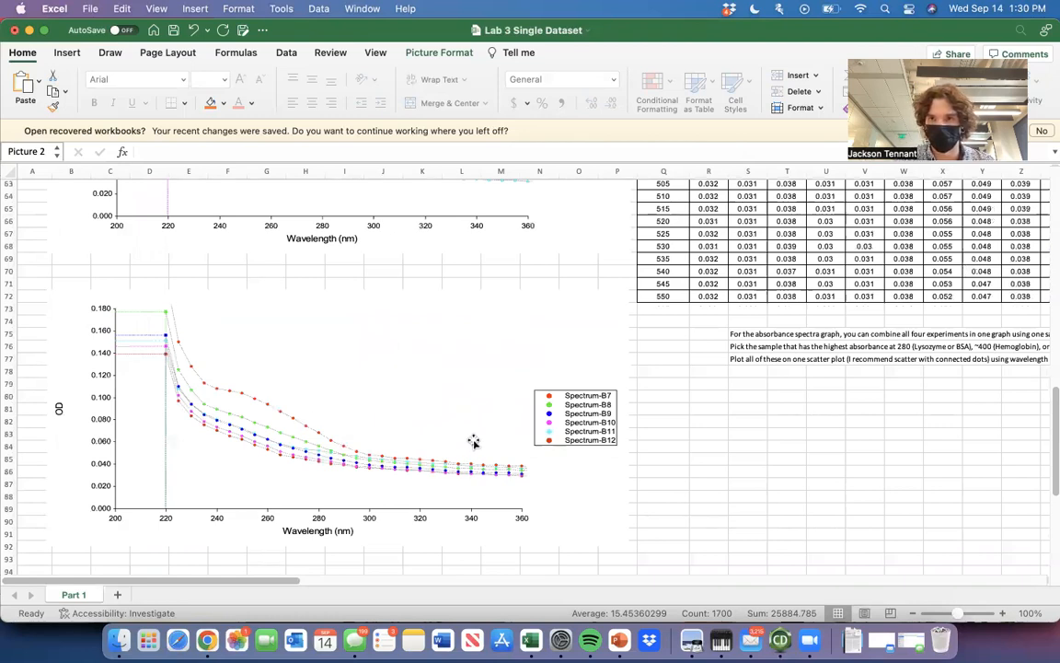
scroll(423, 395, up, 2)
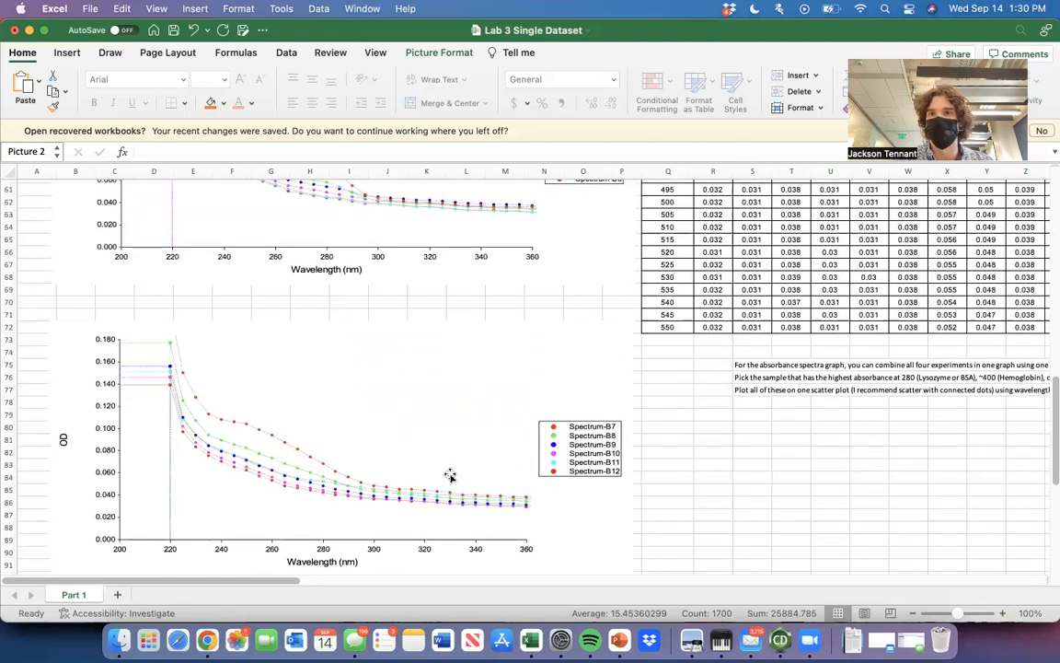
Deselect the Spectrum-A7 to A12 graph and the table range by selecting cell AC35 in the absorbance table.
scroll(451, 475, up, 20)
scroll(450, 475, right, 5)
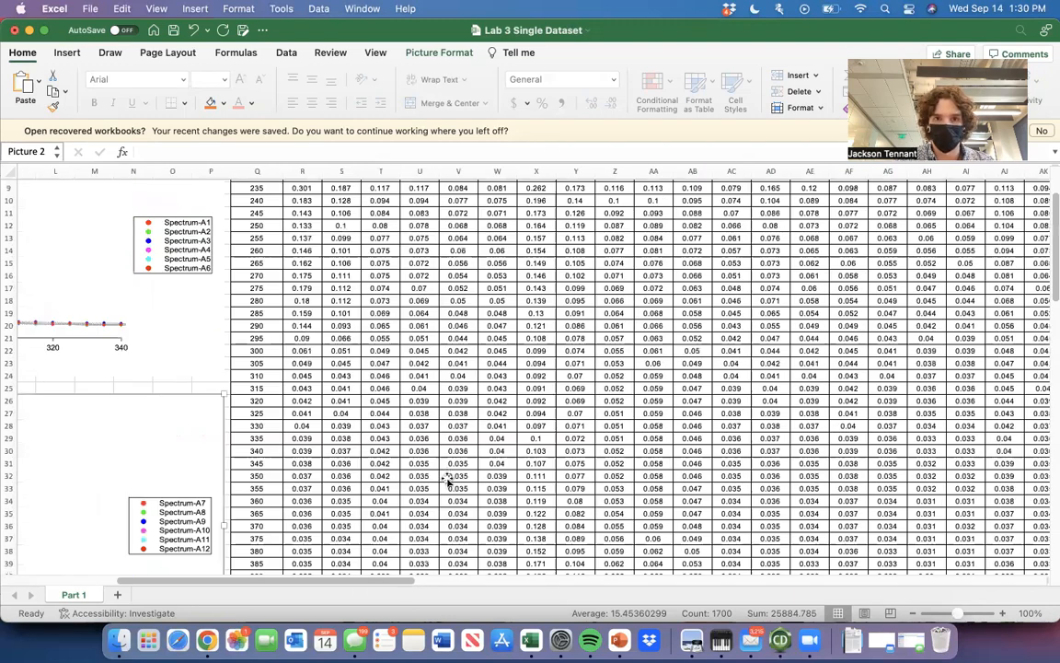
scroll(448, 479, down, 5)
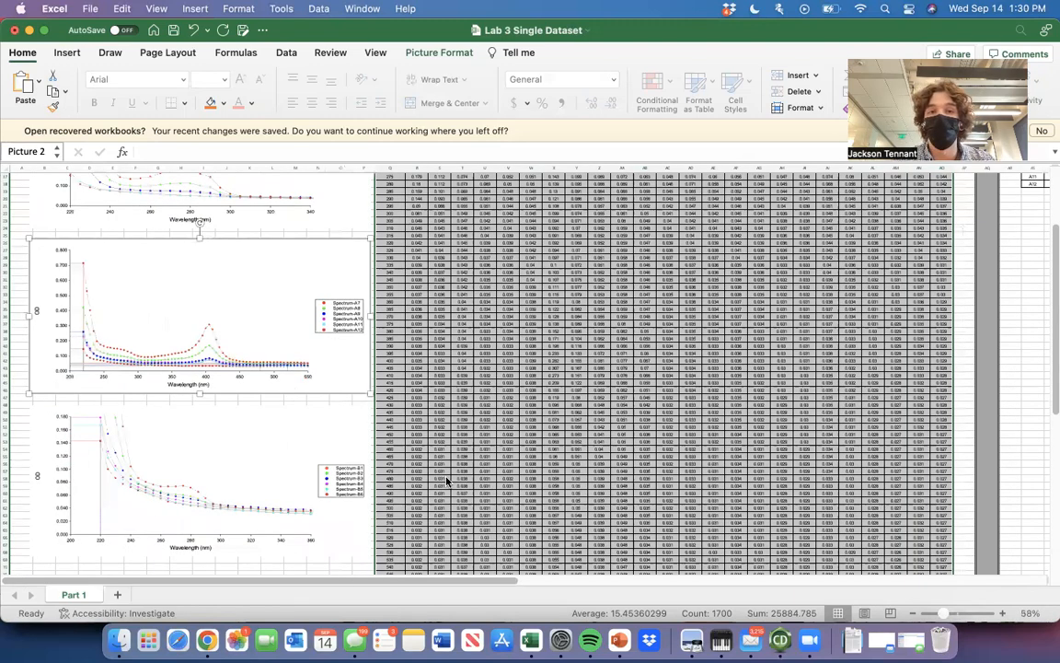
click(445, 477)
click(656, 306)
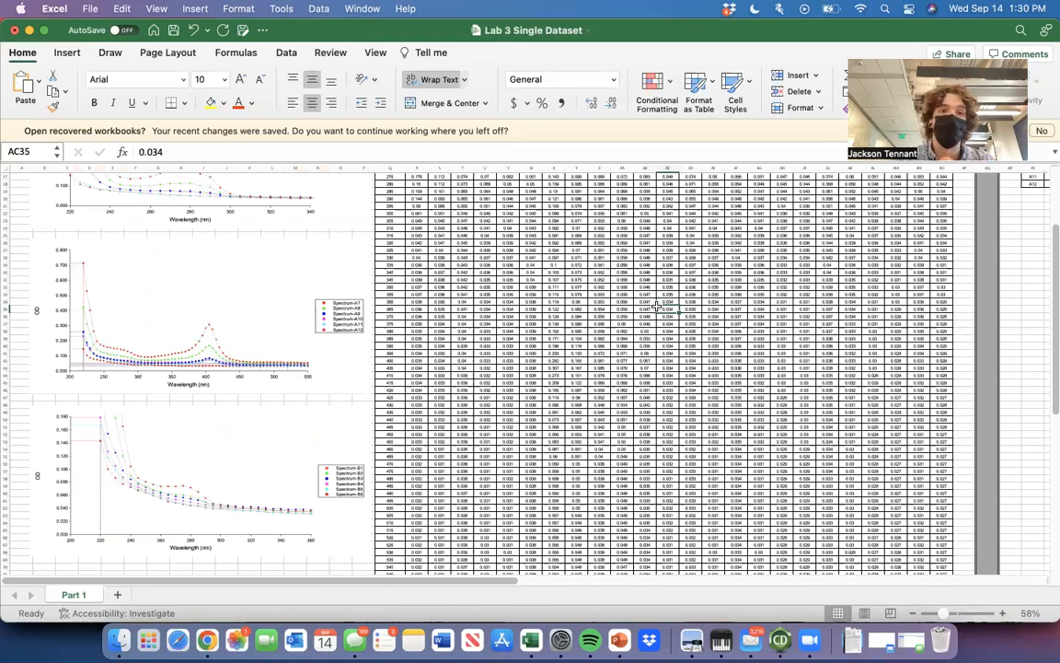
Look over the absorbance graphs from Spectrum-A1 to Spectrum-B12 once more, comparing the peaks of each sample set.
scroll(269, 332, up, 5)
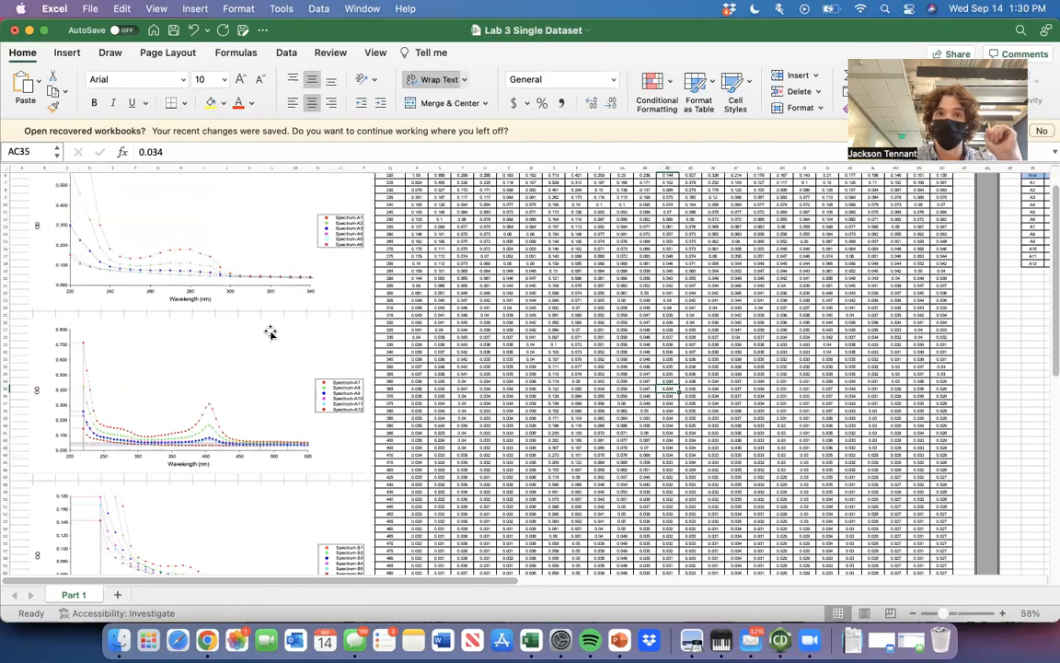
scroll(615, 276, up, 3)
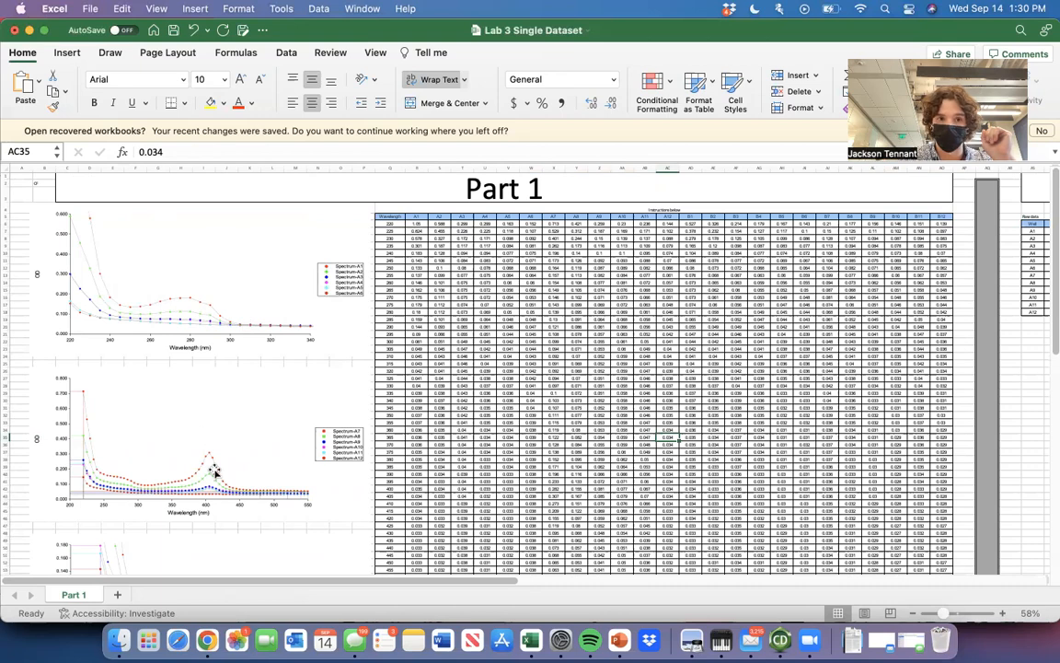
scroll(208, 469, down, 8)
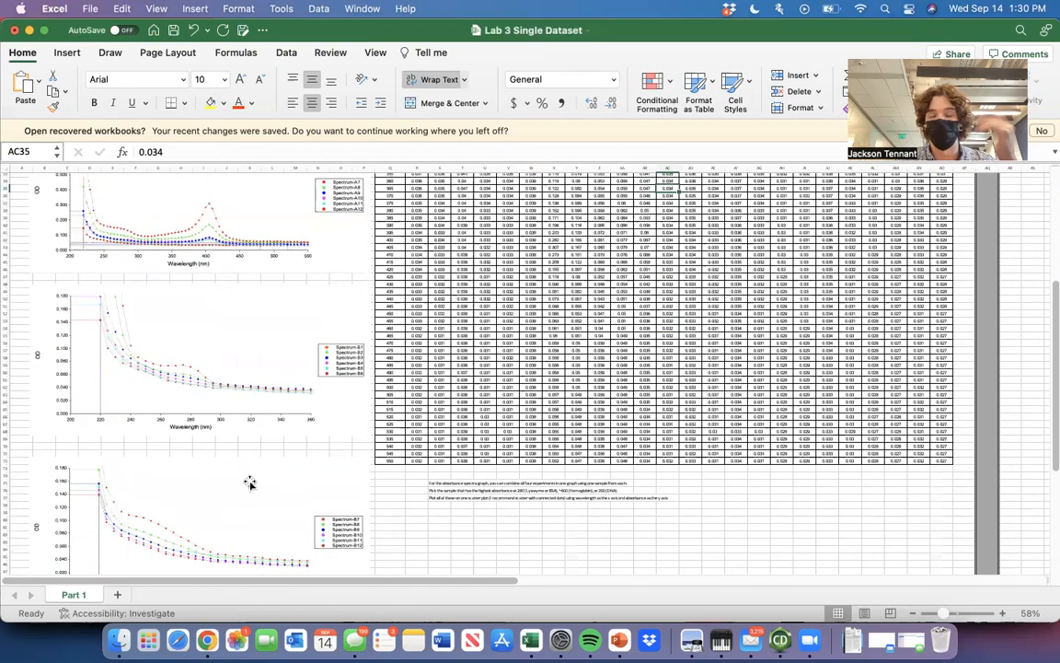
scroll(615, 373, up, 10)
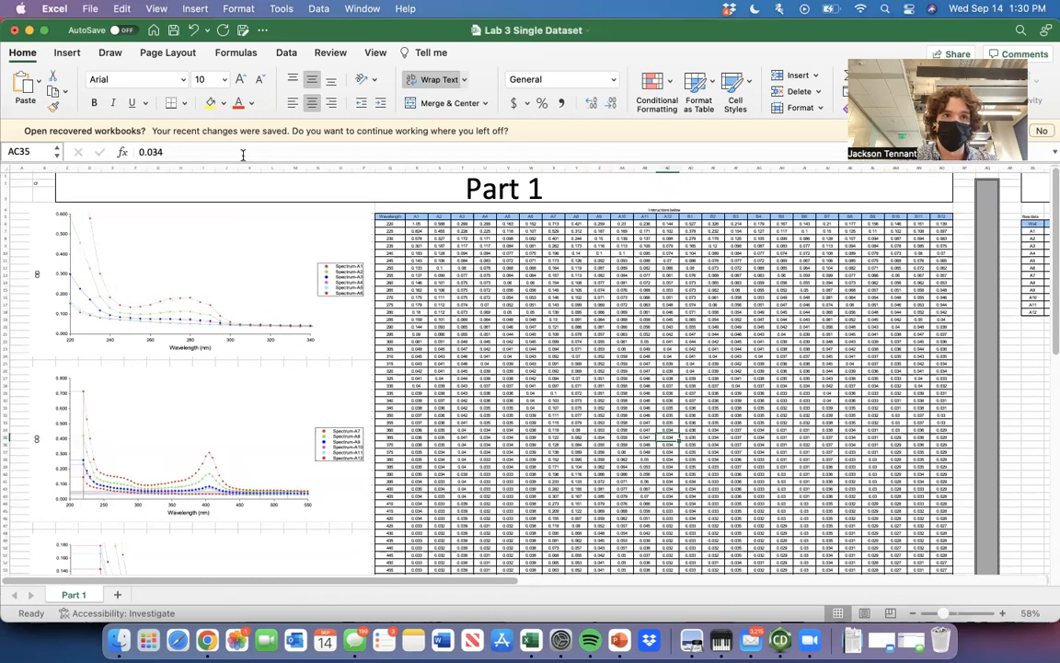
Try inserting a Scatter with Smooth Lines and Markers chart on the Part 1 sheet, and delete it.
click(67, 52)
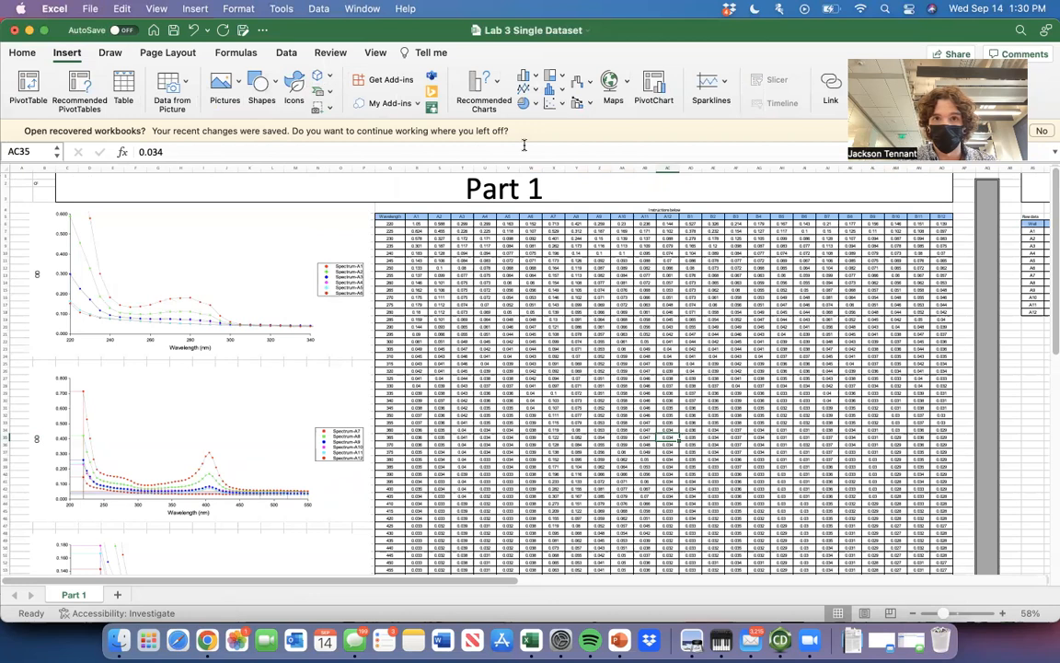
click(550, 103)
click(551, 103)
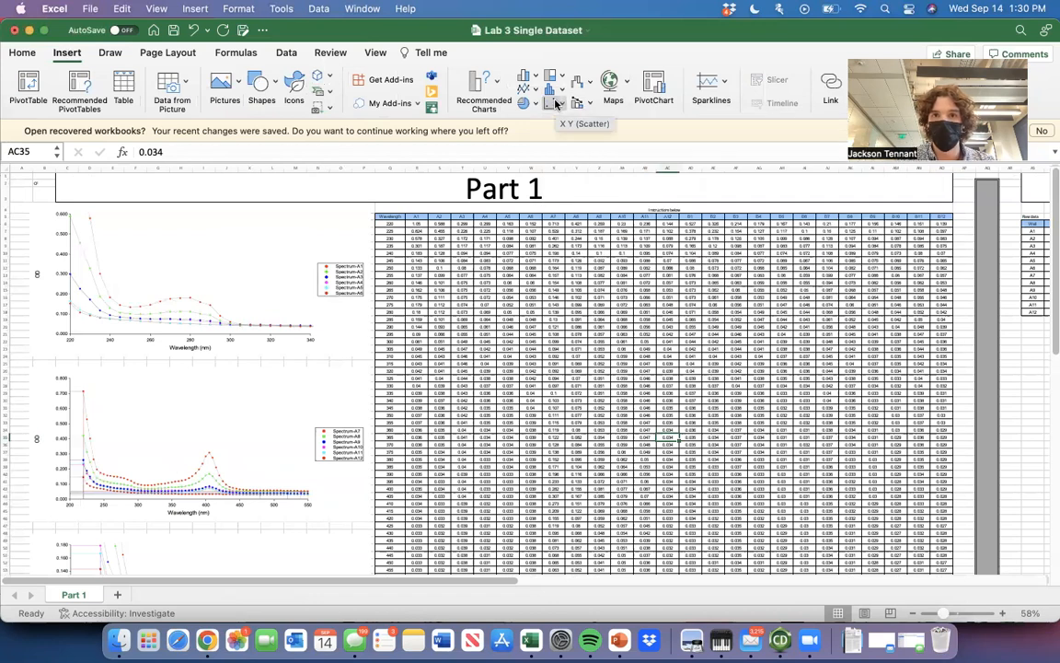
click(551, 103)
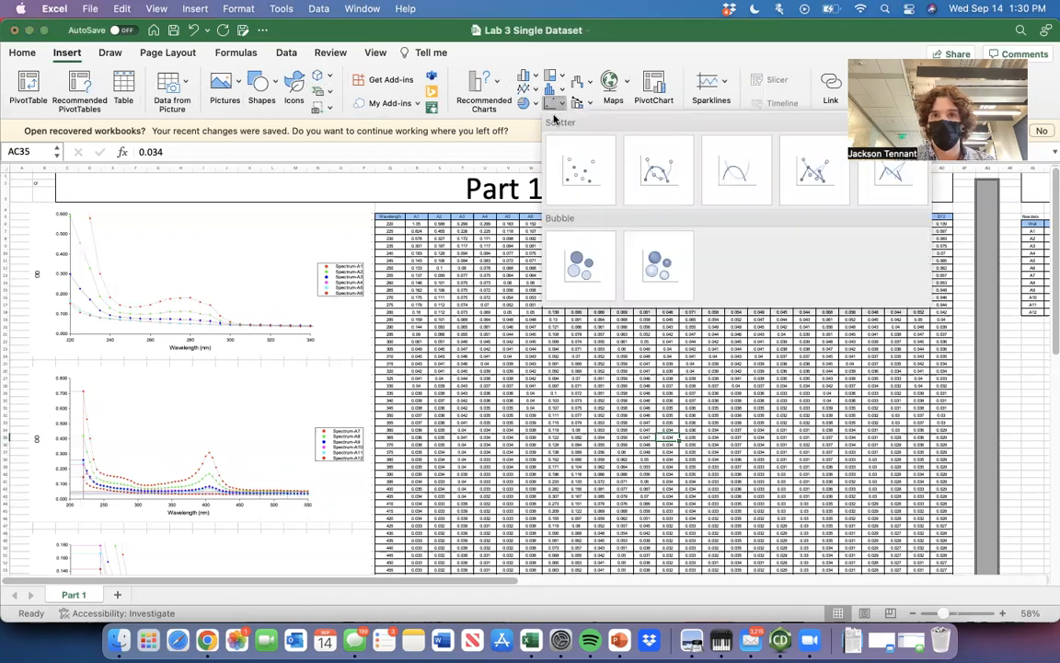
click(657, 183)
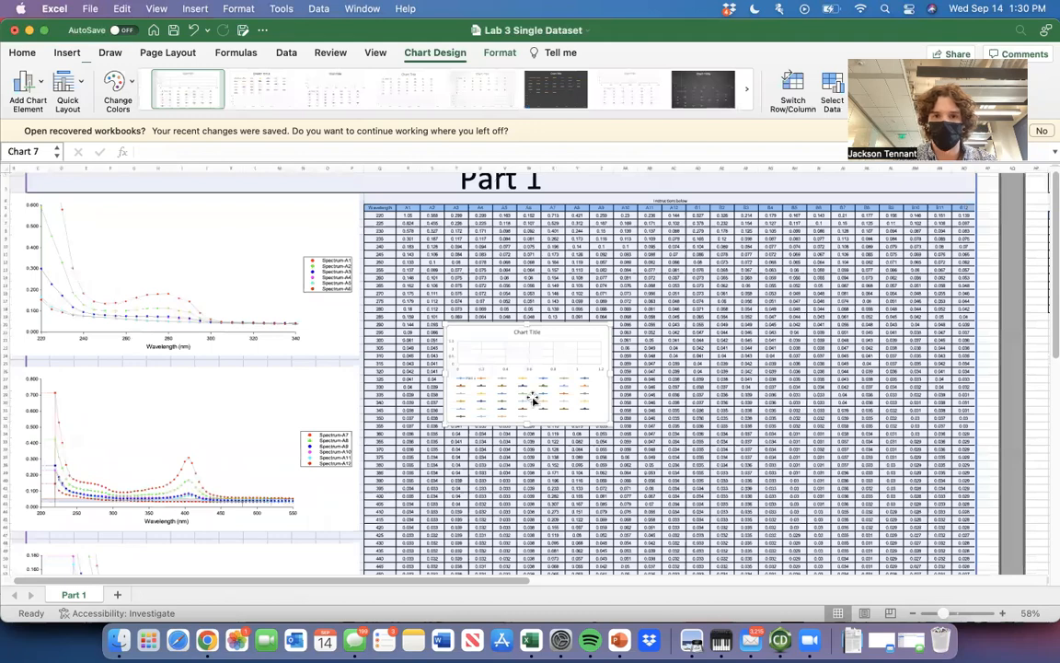
scroll(531, 400, up, 1)
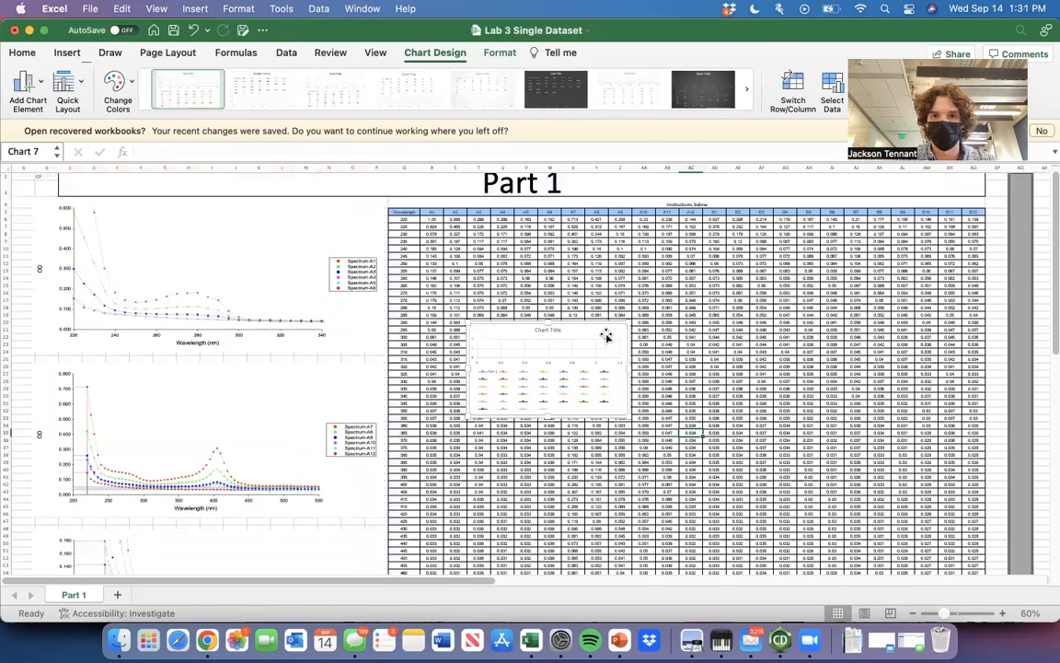
key(BackSpace)
Insert a Scatter with Smooth Lines and Markers chart with cell AA11 of the absorbance table selected.
click(644, 256)
scroll(644, 416, up, 1)
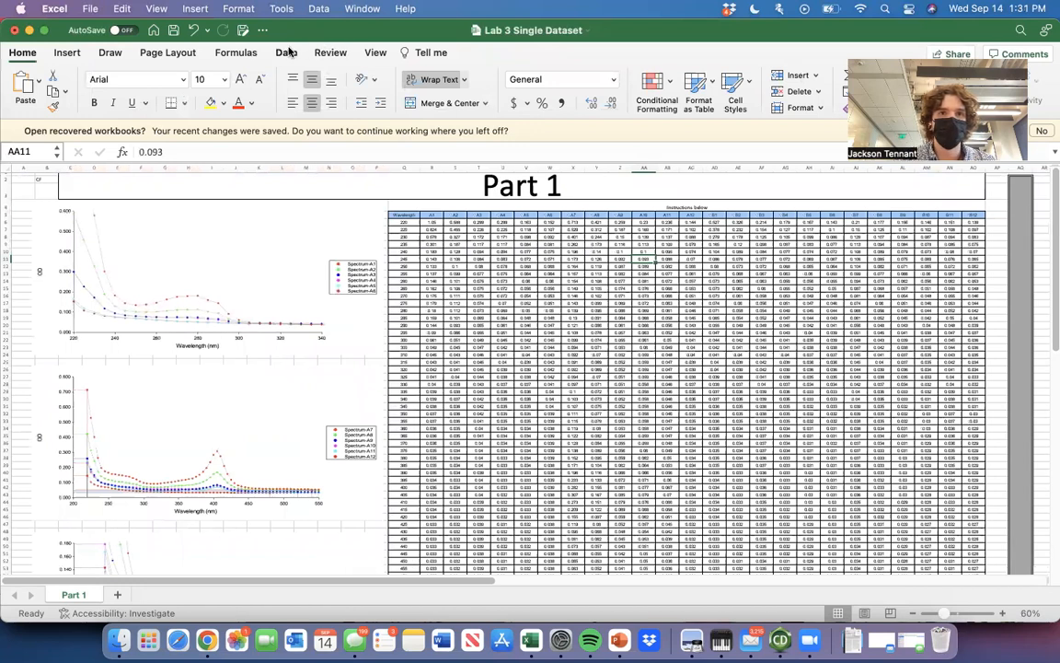
click(66, 53)
click(518, 104)
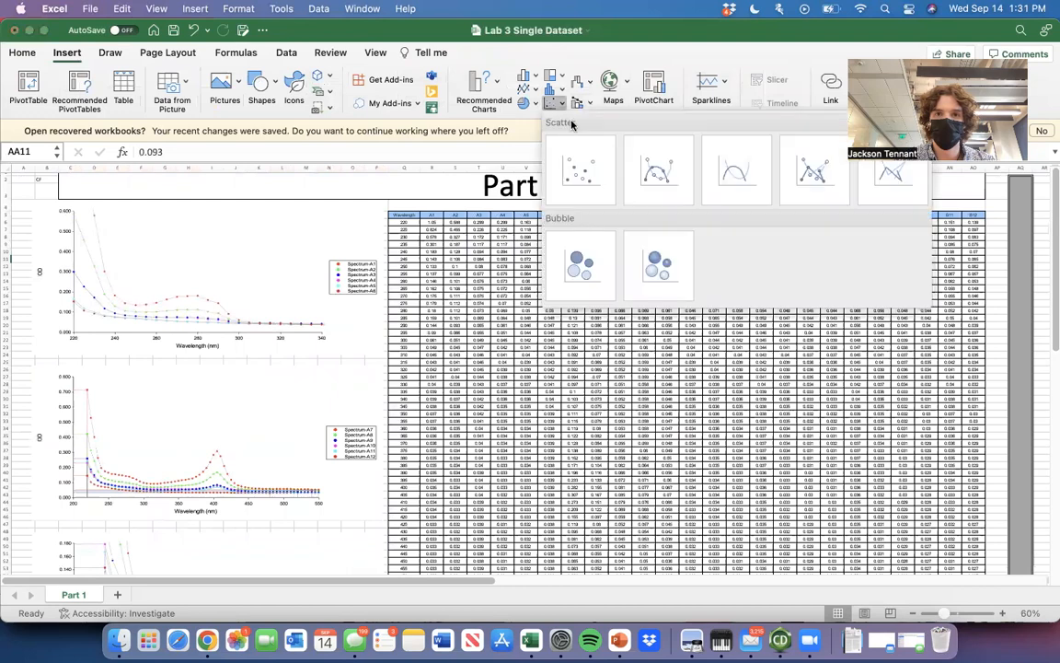
click(663, 171)
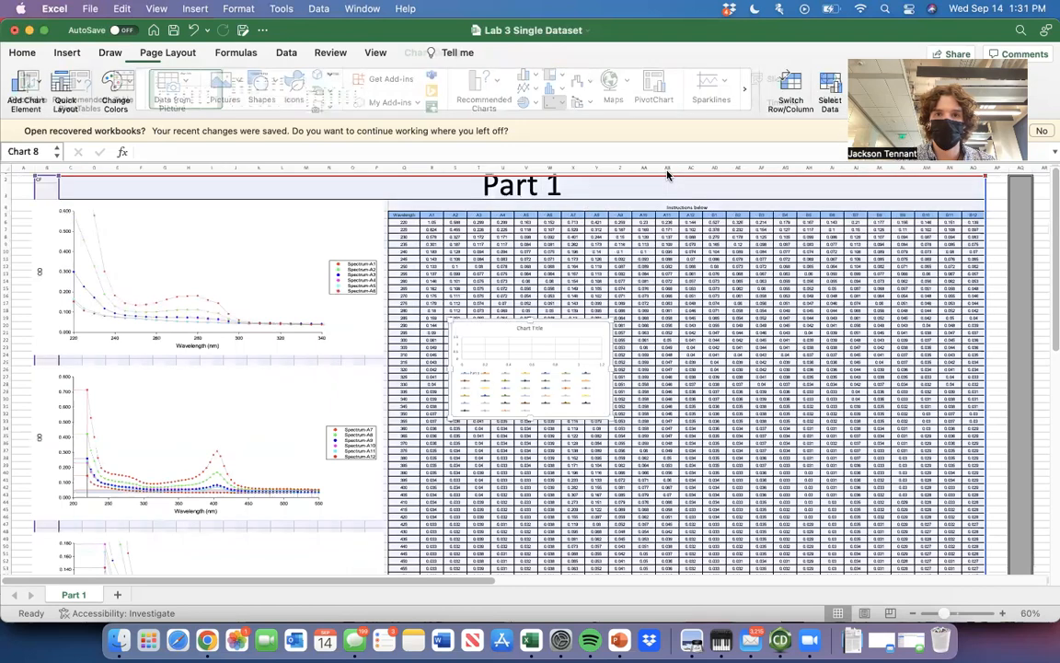
Try to remove the Part 1 series from the new scatter chart's data source.
right_click(591, 407)
click(563, 331)
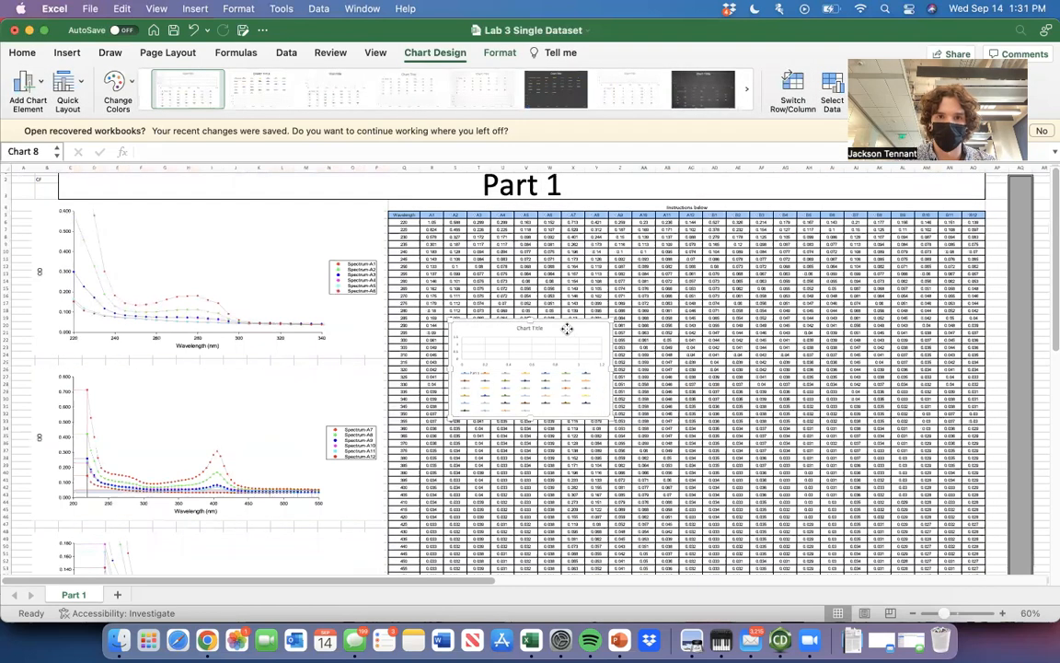
right_click(572, 328)
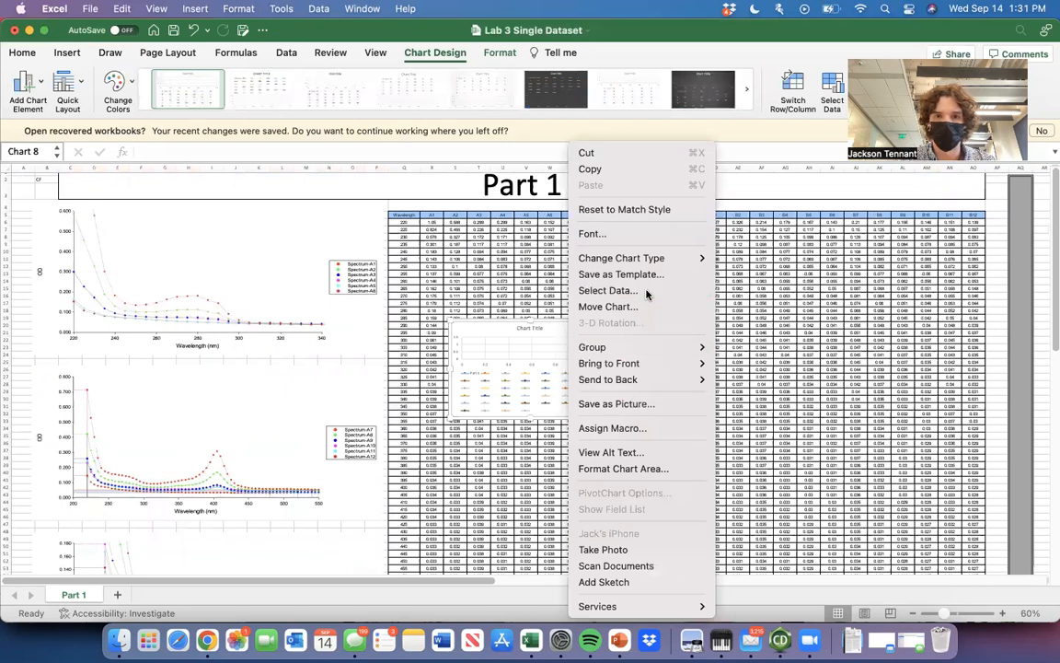
click(606, 290)
click(411, 214)
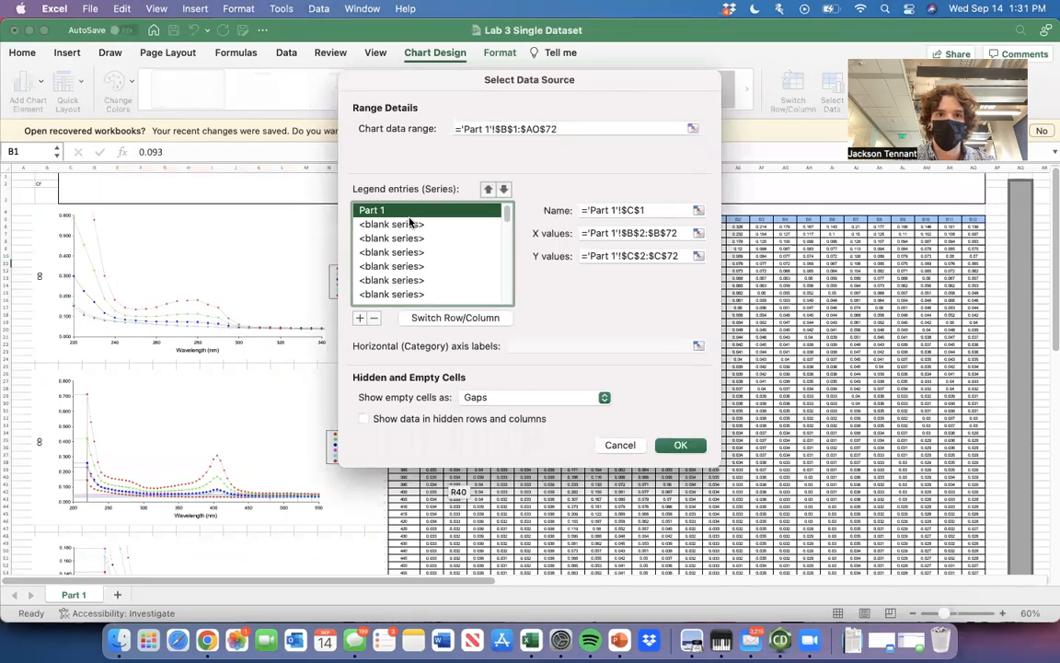
click(374, 319)
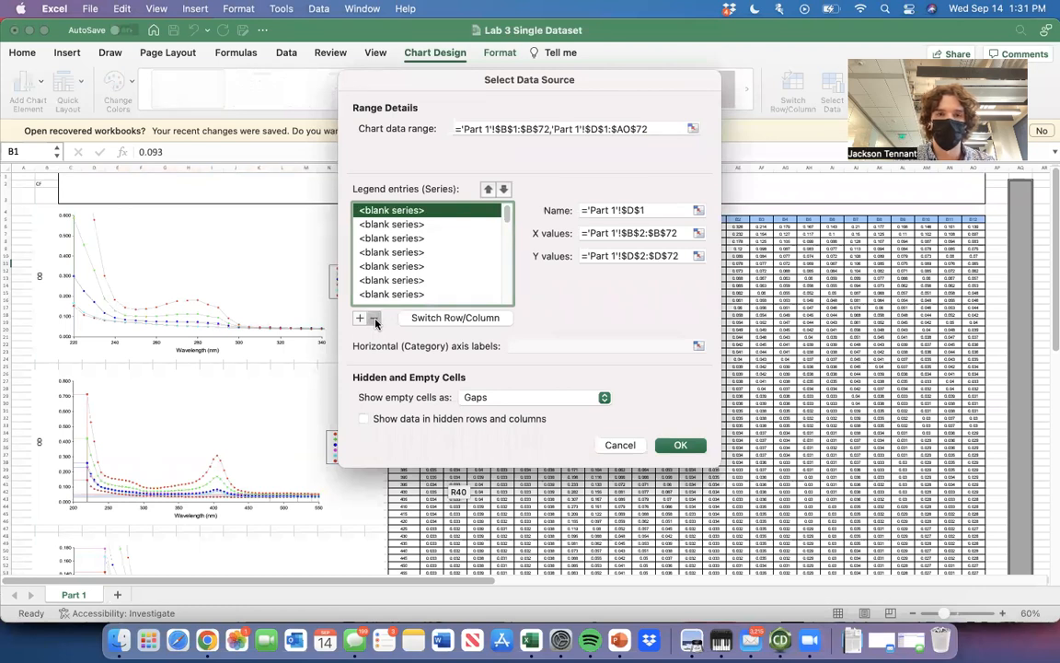
click(376, 321)
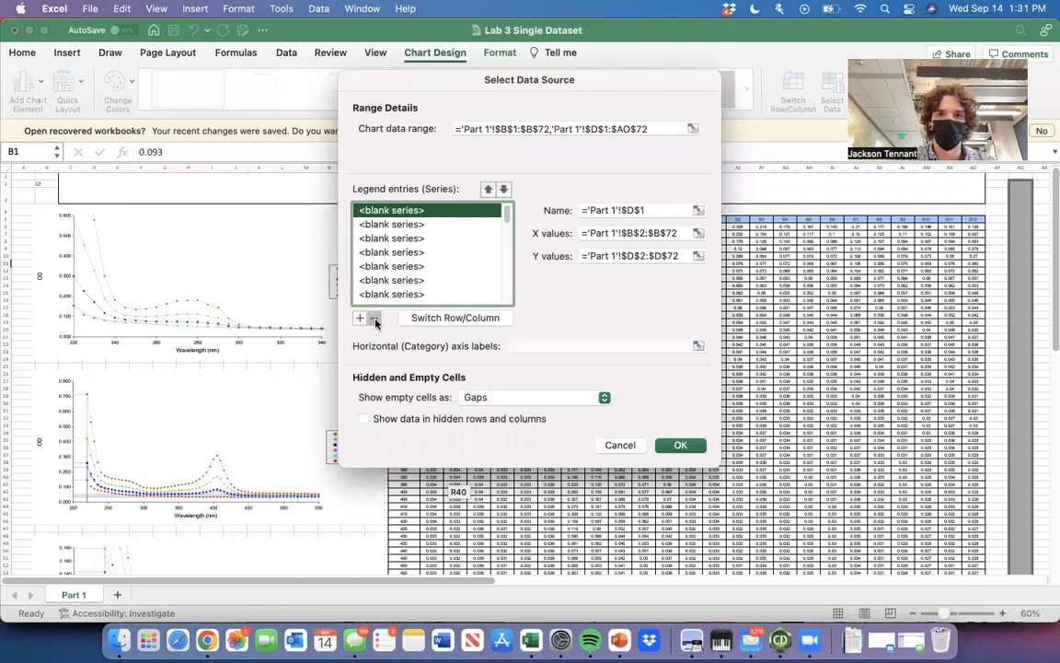
mouse_move(507, 217)
mouse_down()
mouse_move(507, 293)
mouse_move(508, 212)
mouse_up()
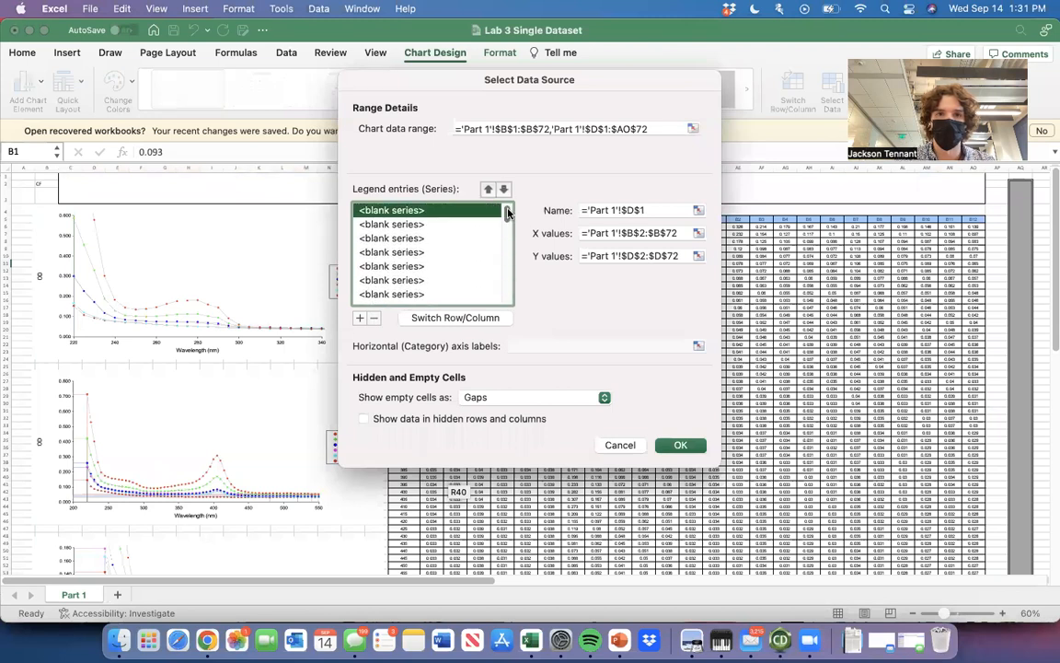
click(620, 447)
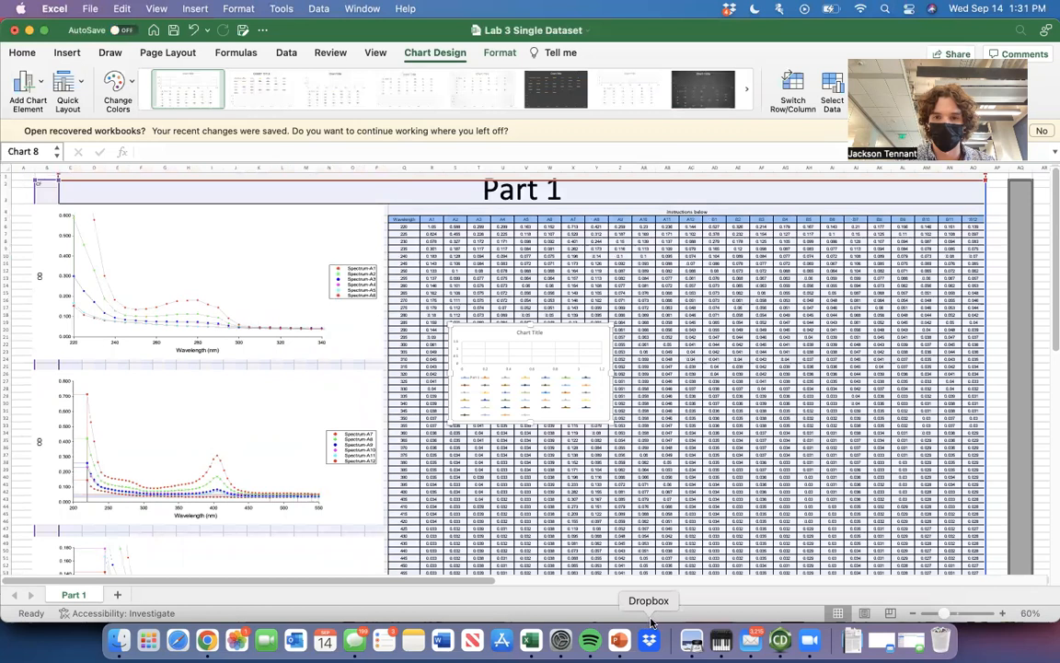
click(645, 263)
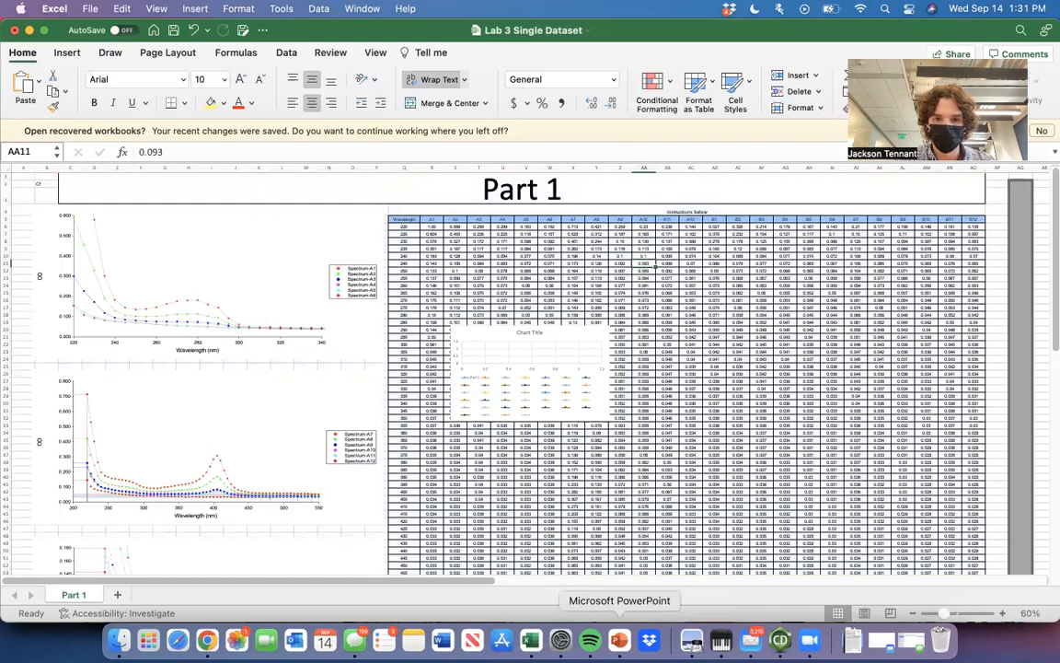
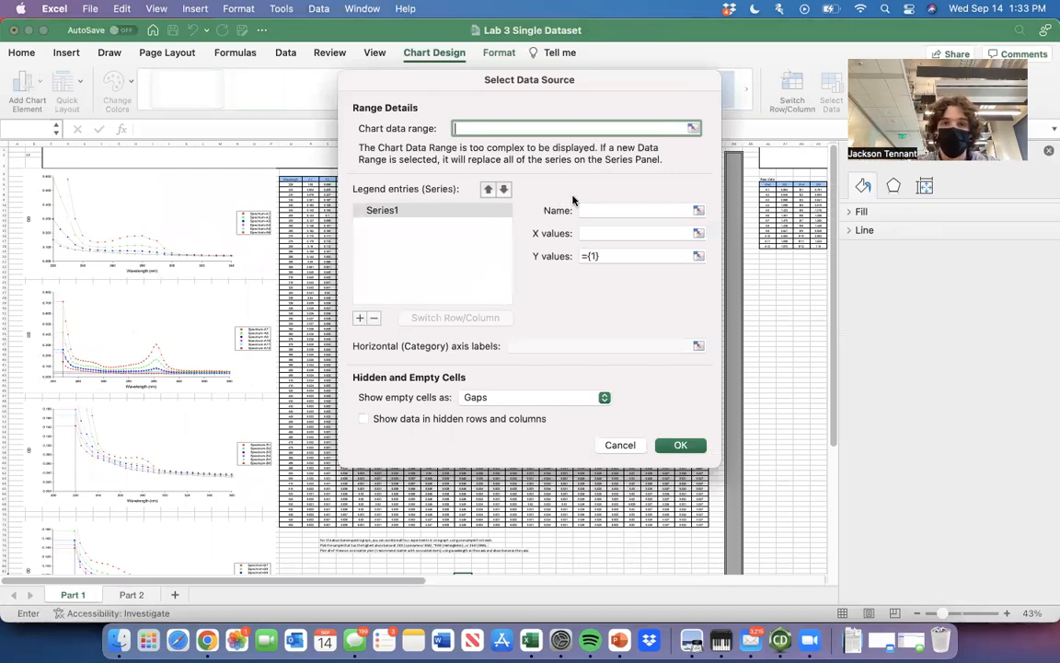
click(624, 210)
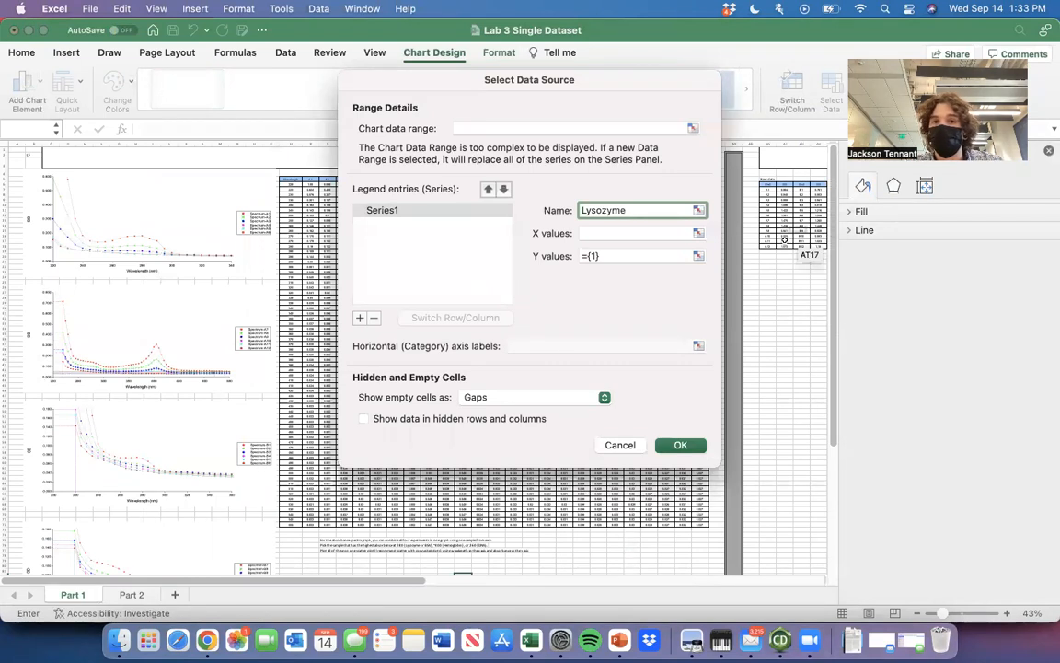
click(698, 235)
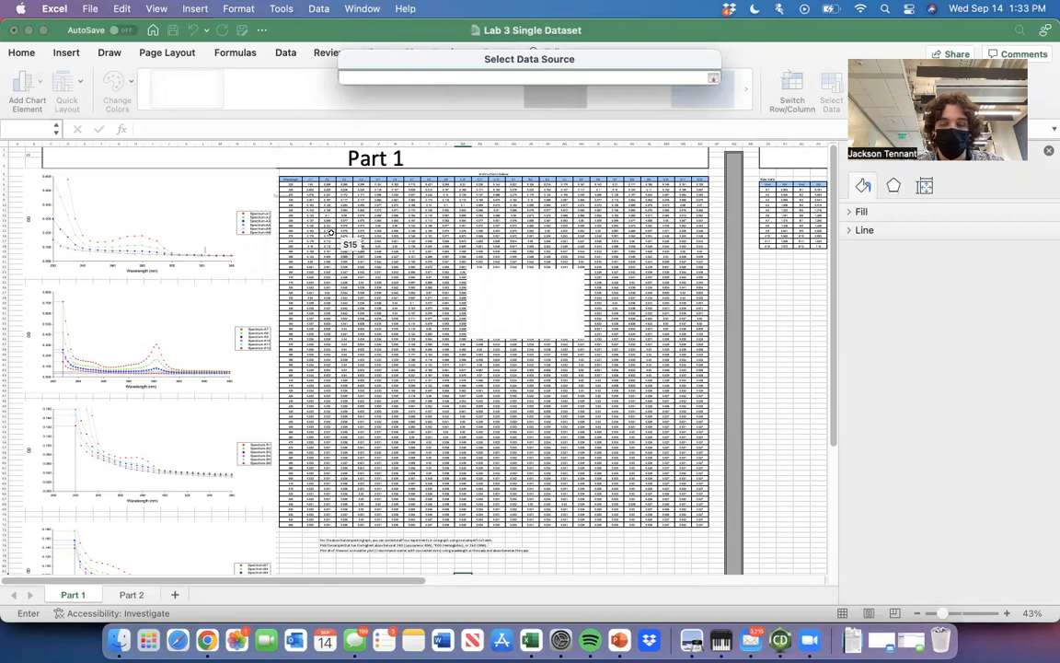
key(Escape)
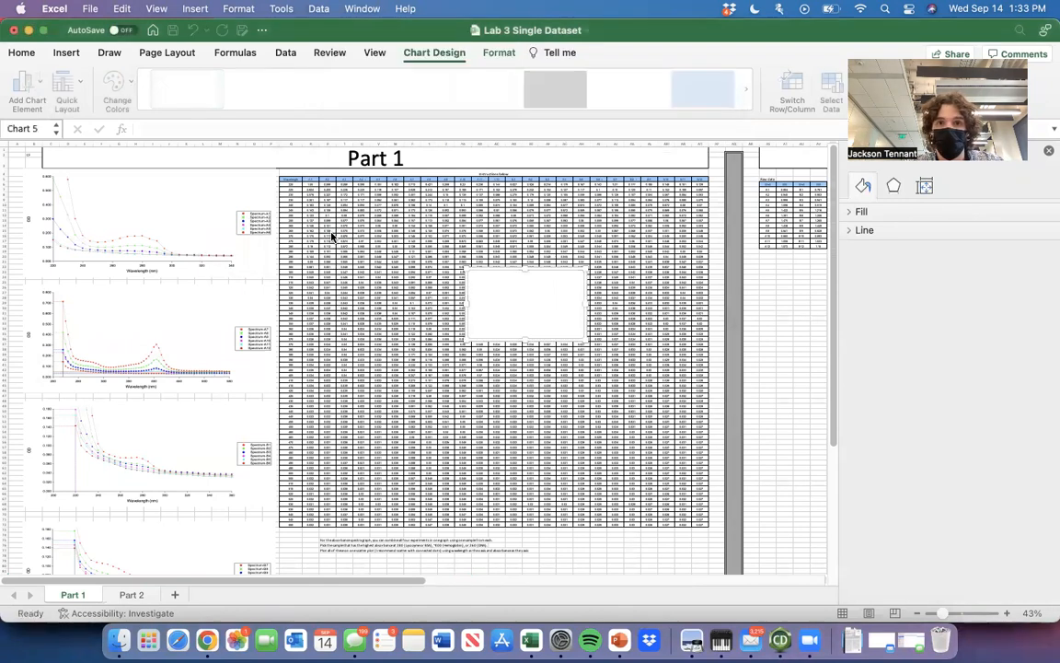
Reopen the empty scatter chart's data source and add a series named Lysozyme.
right_click(518, 298)
click(576, 292)
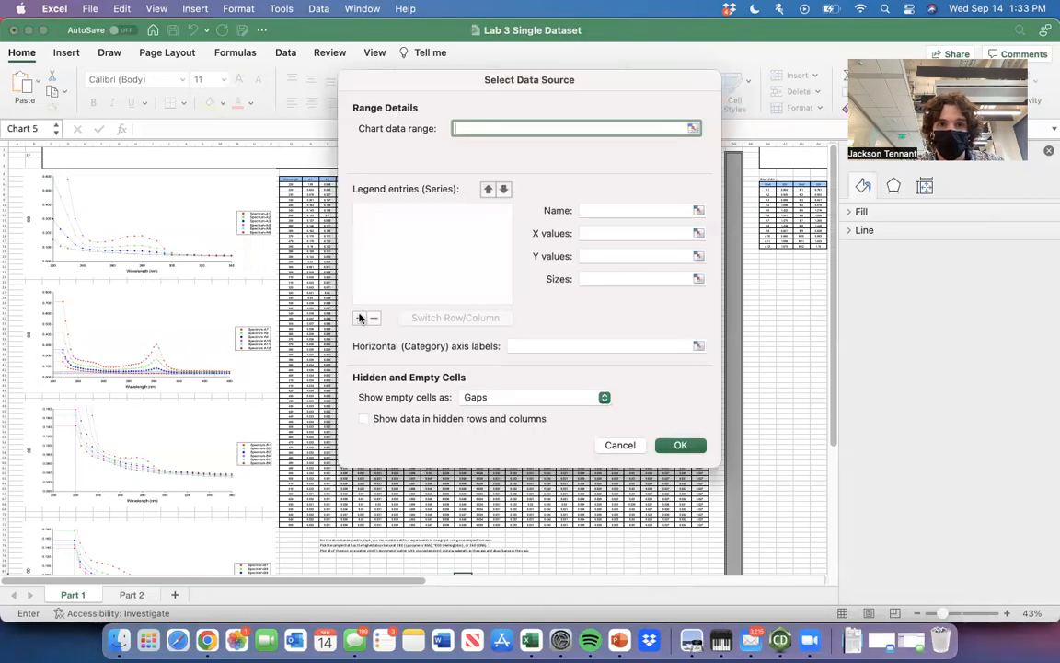
click(360, 318)
click(604, 209)
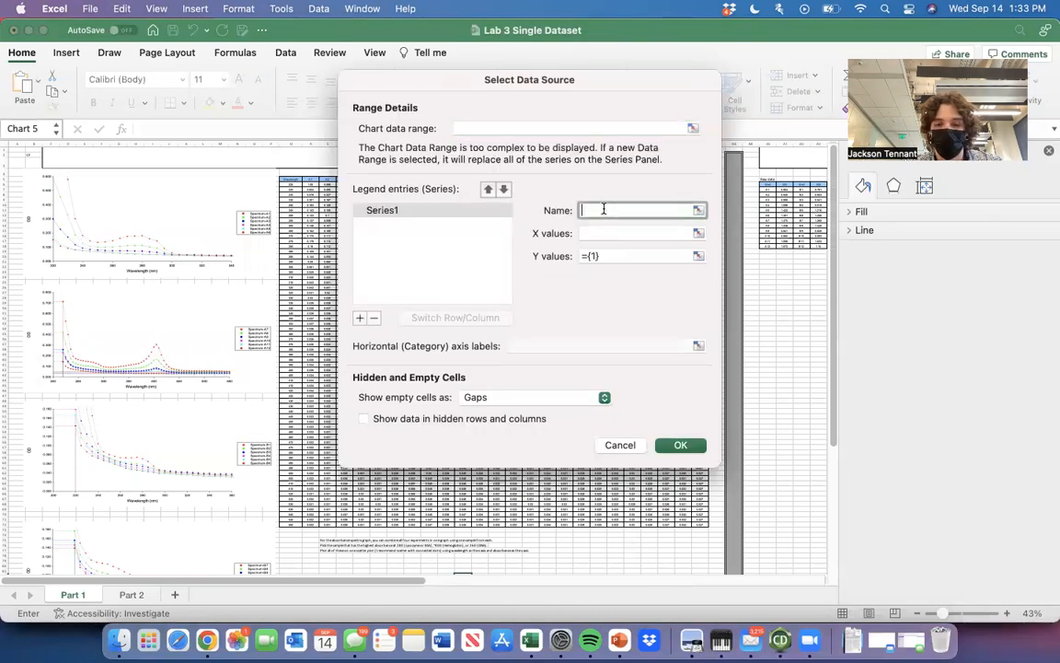
text(Lysozyme)
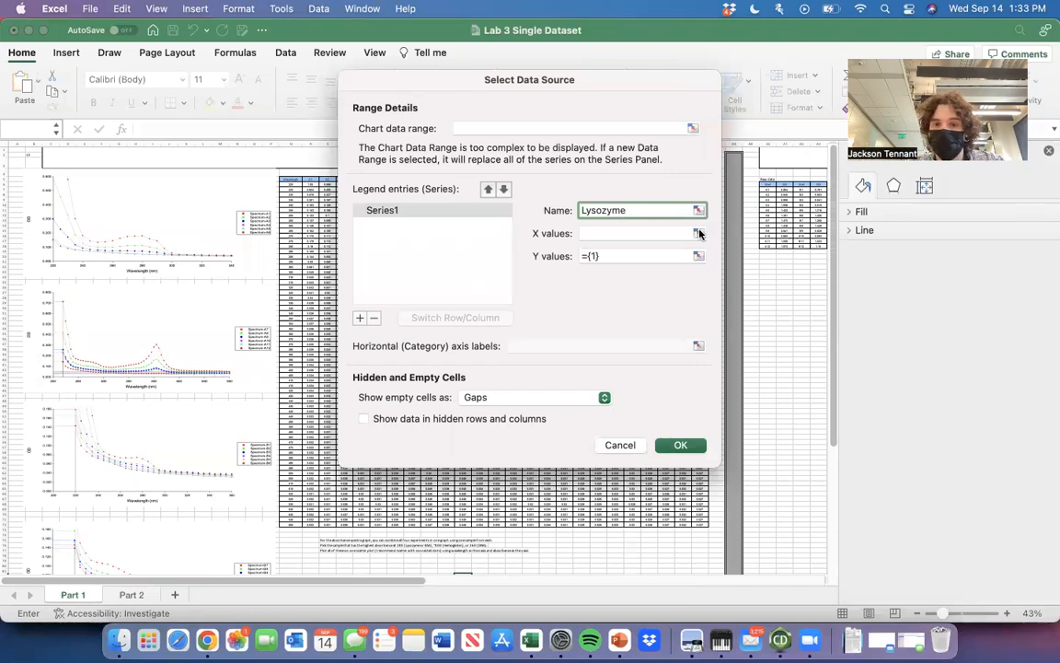
Set the Lysozyme series' X values to Q6:Q72 and Y values to R6:R72 on Part 1, and apply the data source.
click(698, 233)
drag(284, 181, 308, 532)
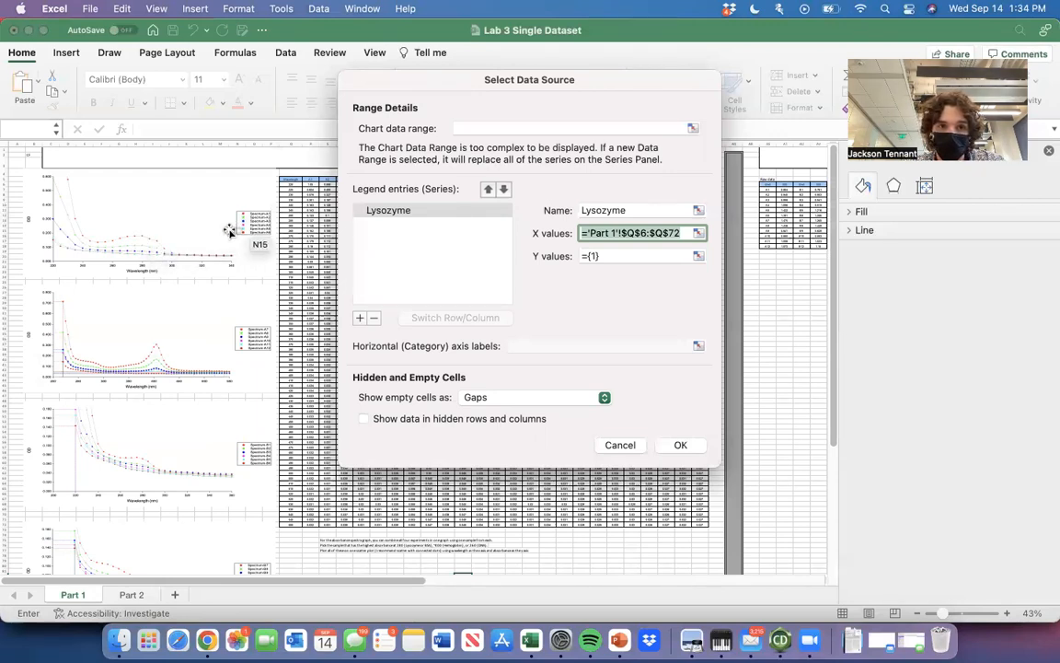
click(699, 255)
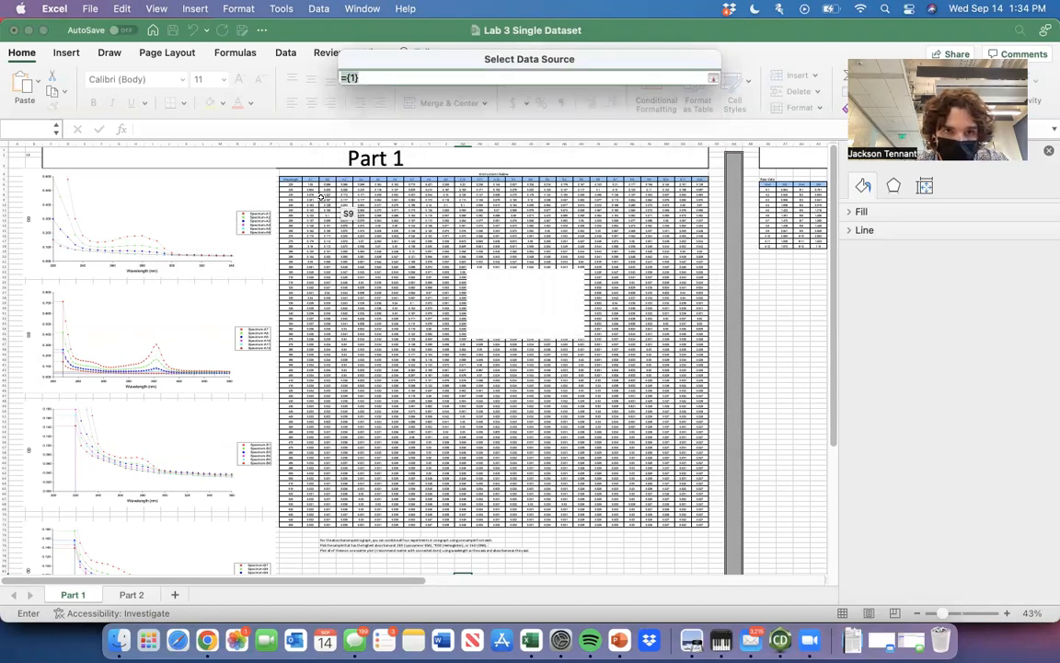
drag(312, 183, 315, 526)
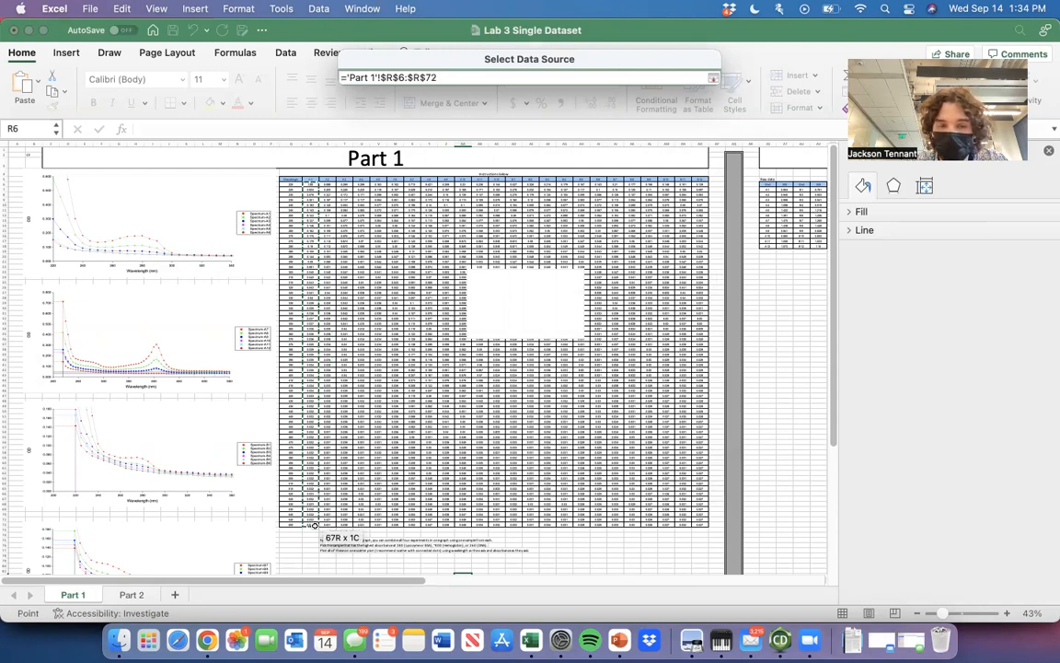
key(Return)
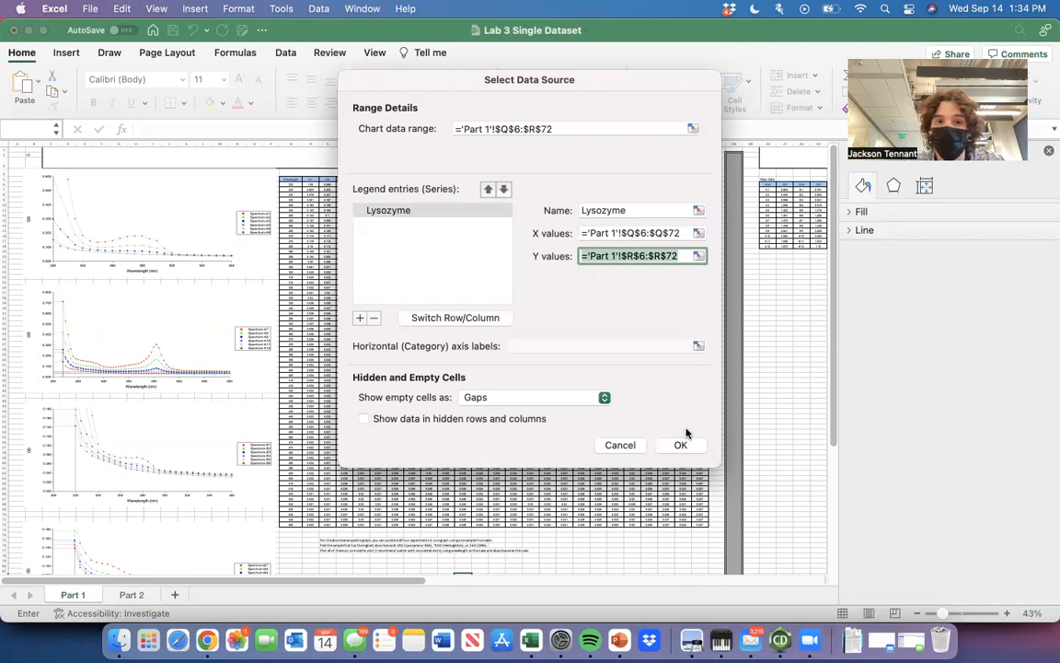
click(681, 444)
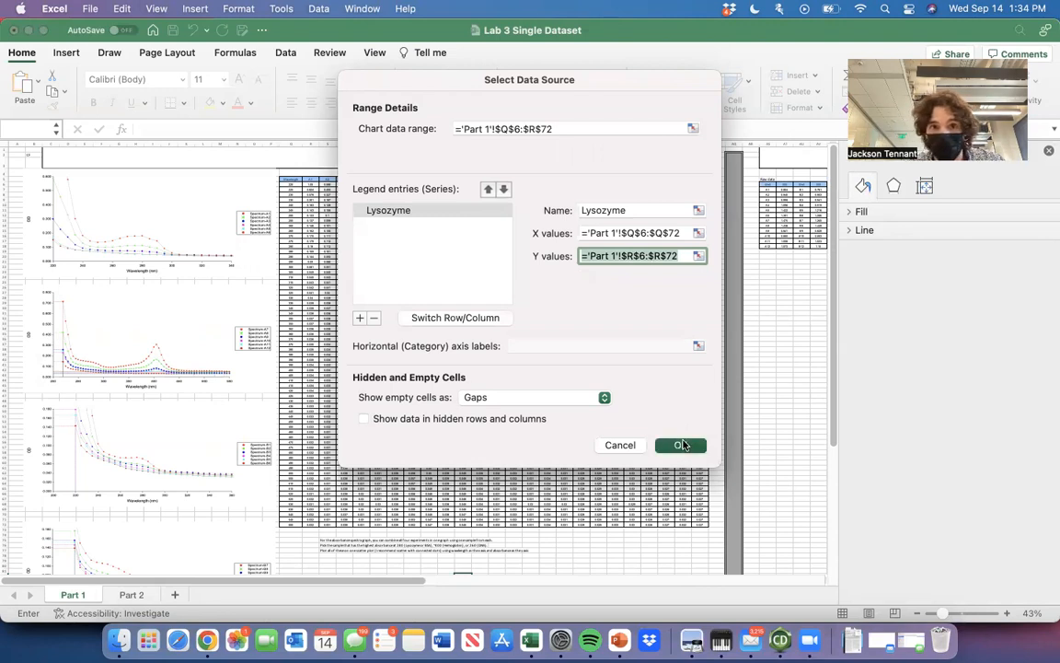
Move the Lysozyme chart up to about columns V to AB, starting near row 6 of the absorbance table.
scroll(631, 273, up, 5)
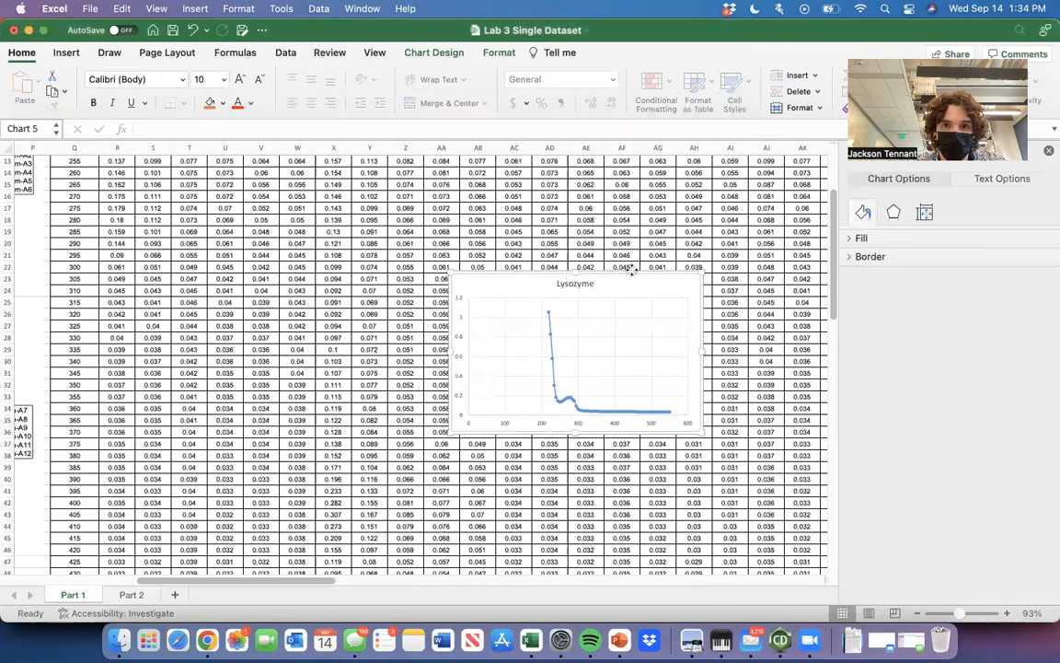
drag(639, 293, 371, 187)
scroll(364, 212, up, 4)
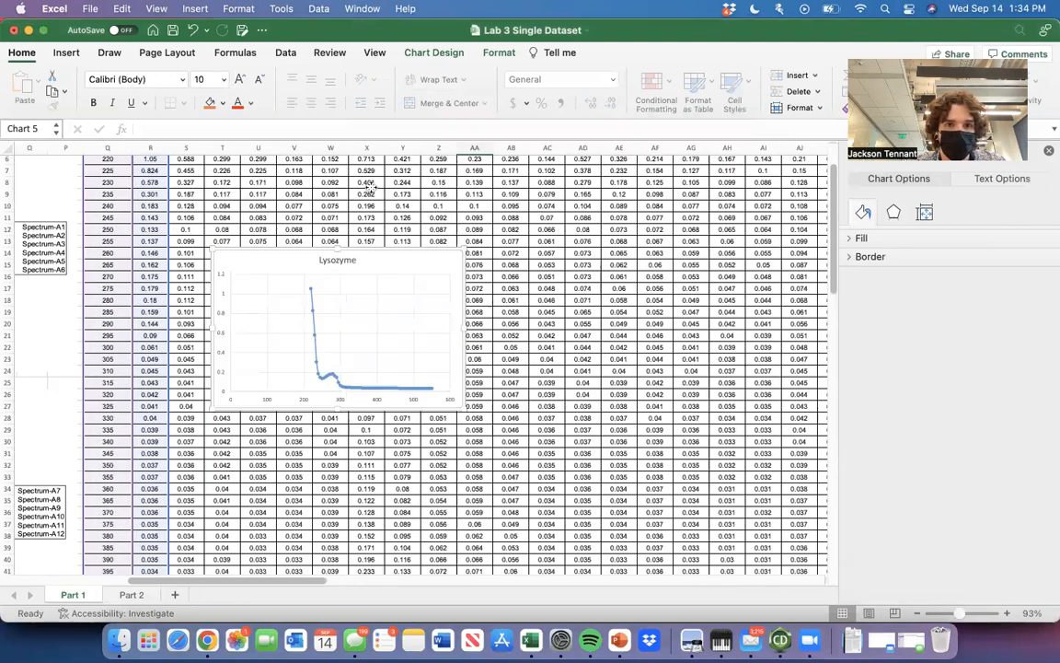
drag(398, 262, 368, 189)
scroll(368, 189, left, 3)
scroll(368, 189, up, 2)
drag(467, 234, 554, 221)
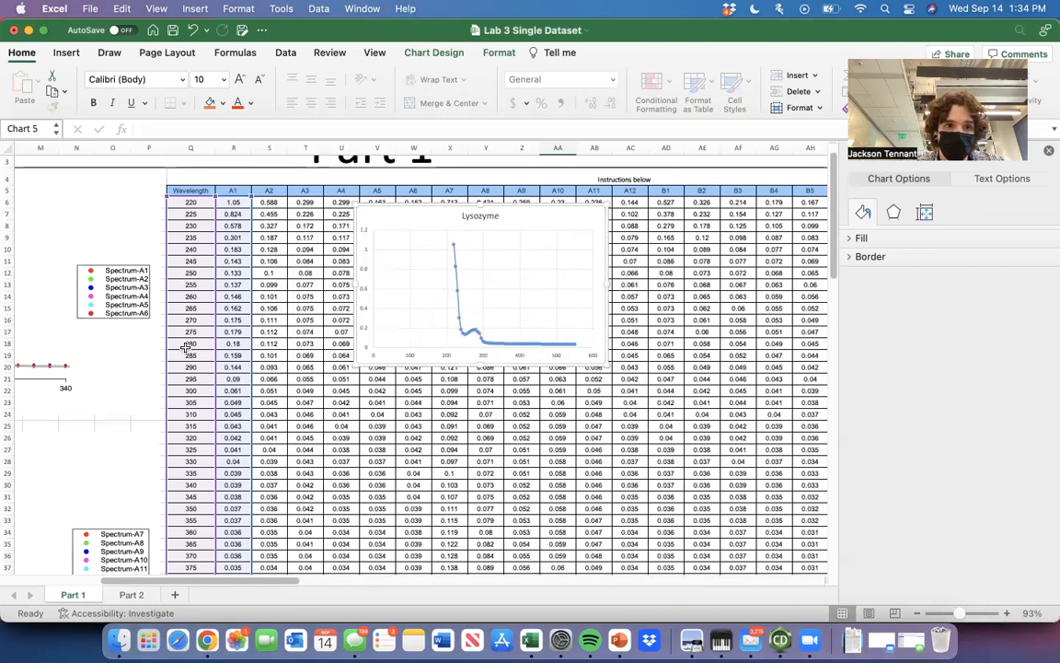
Look through the spectrum graph legends beside the table to check which samples belong to the next experiment.
scroll(170, 318, down, 5)
scroll(170, 318, left, 2)
scroll(227, 399, down, 2)
scroll(226, 398, left, 1)
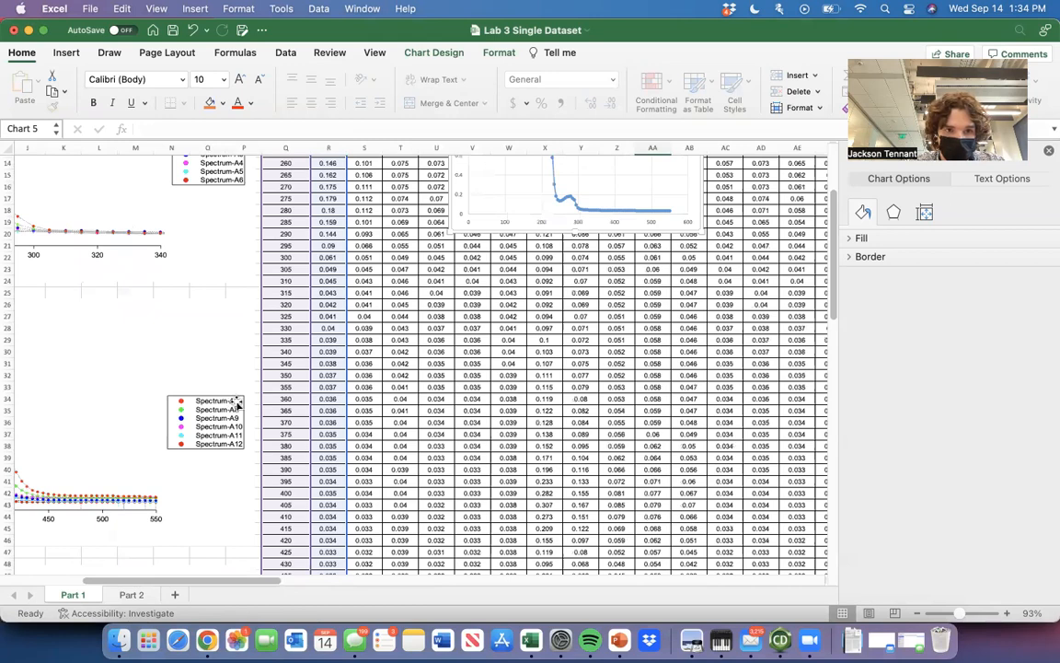
scroll(237, 402, down, 15)
scroll(238, 402, left, 2)
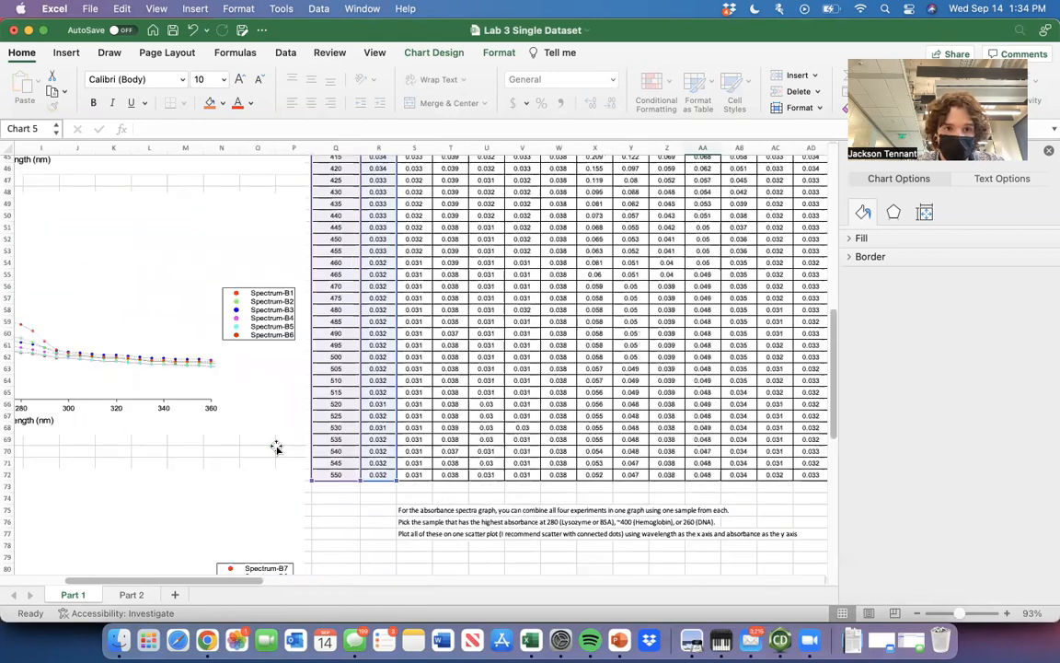
scroll(351, 439, up, 20)
scroll(351, 440, right, 8)
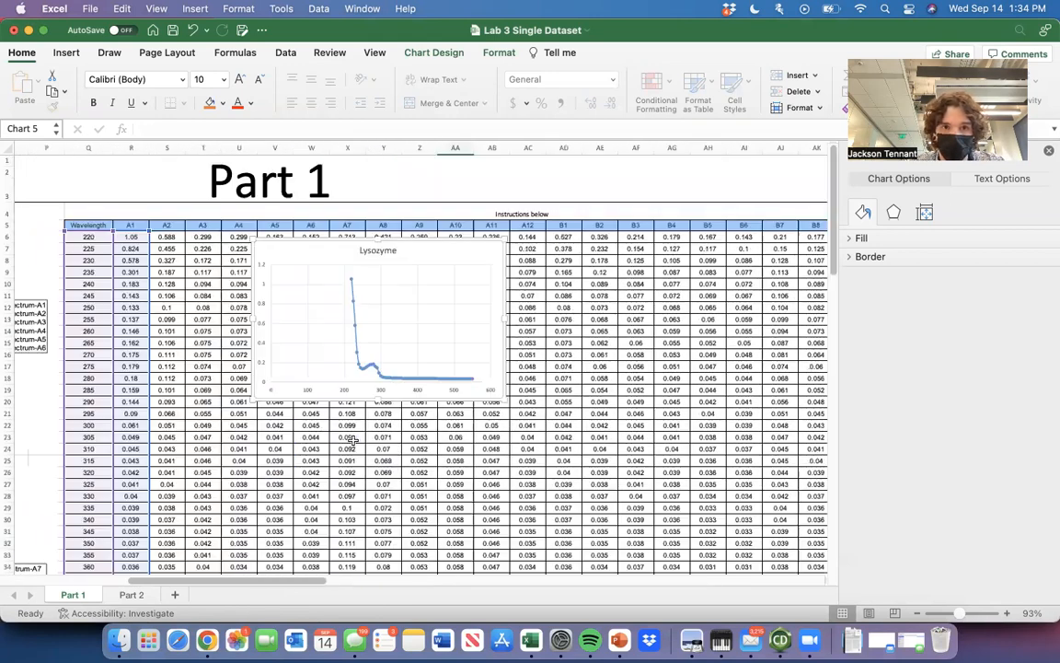
Move the Lysozyme chart across to about columns AB to AH and add a second data series named Hemoglobin.
scroll(568, 164, left, 1)
drag(461, 250, 688, 248)
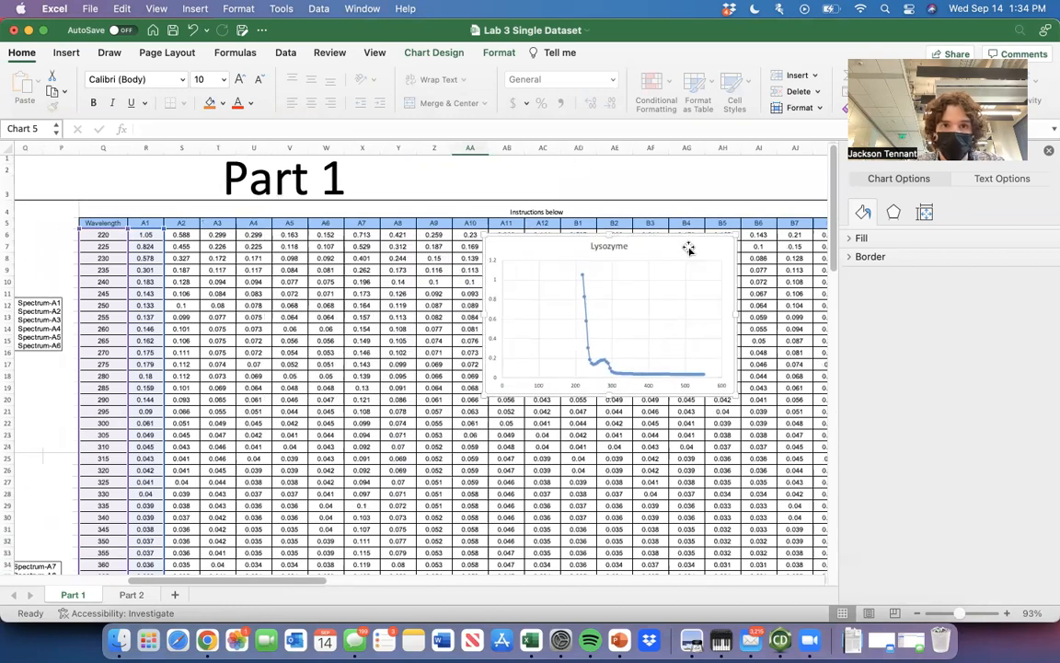
right_click(688, 248)
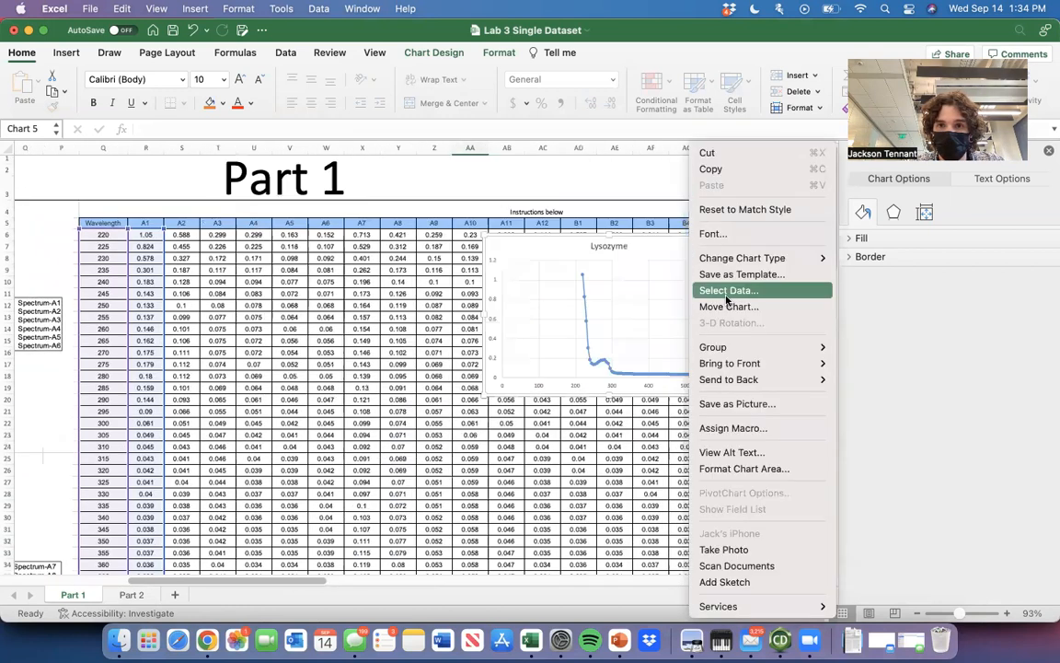
click(729, 293)
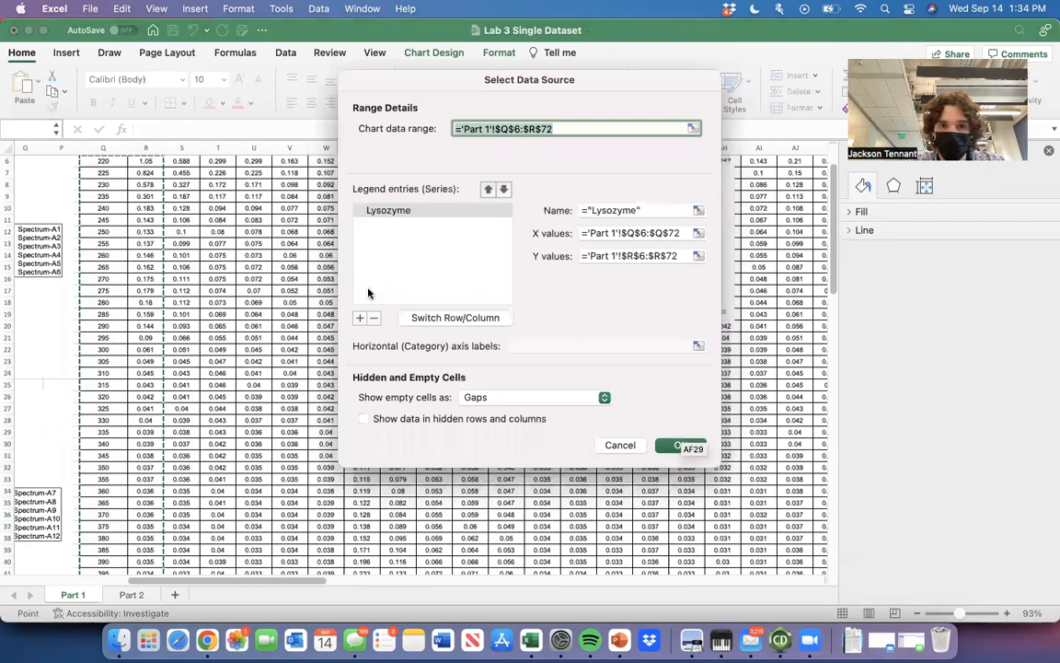
click(360, 319)
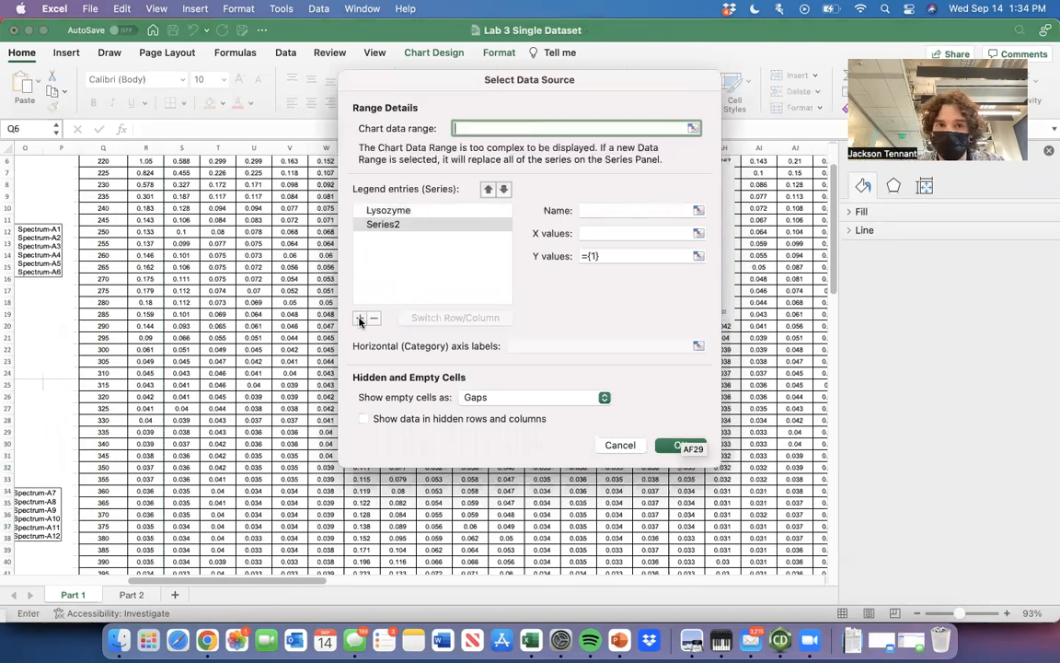
click(629, 211)
text(Hemoglobin)
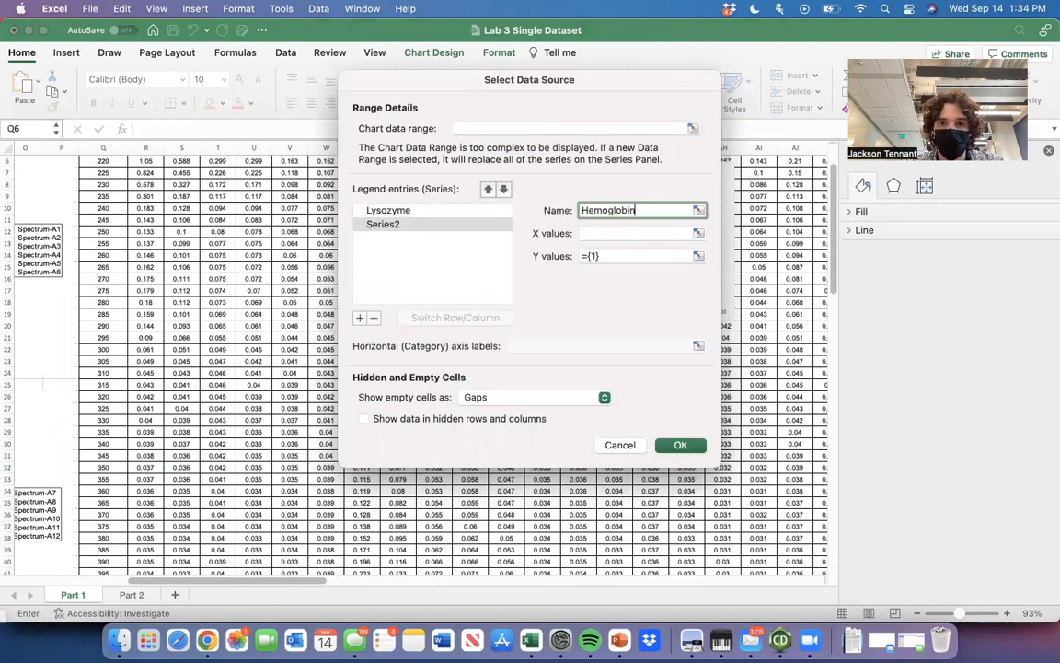
Set the Hemoglobin series' X values to Q6:Q72 and Y values to X6:X72 on Part 1, and apply the data source.
click(699, 233)
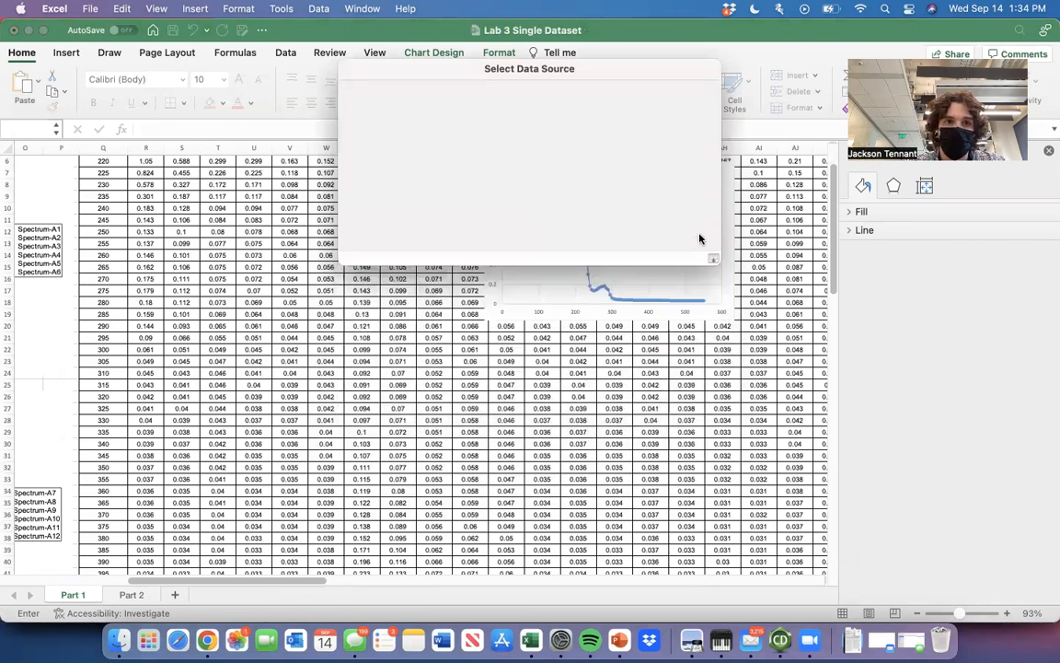
scroll(256, 249, up, 3)
drag(94, 236, 82, 629)
drag(87, 554, 85, 552)
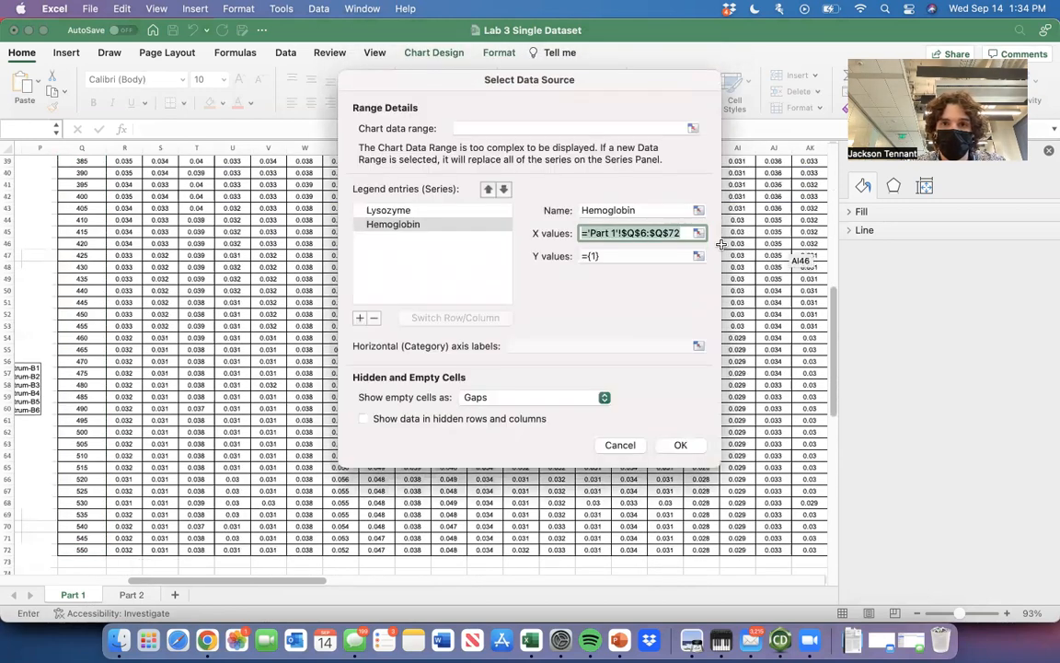
click(699, 256)
scroll(401, 373, up, 10)
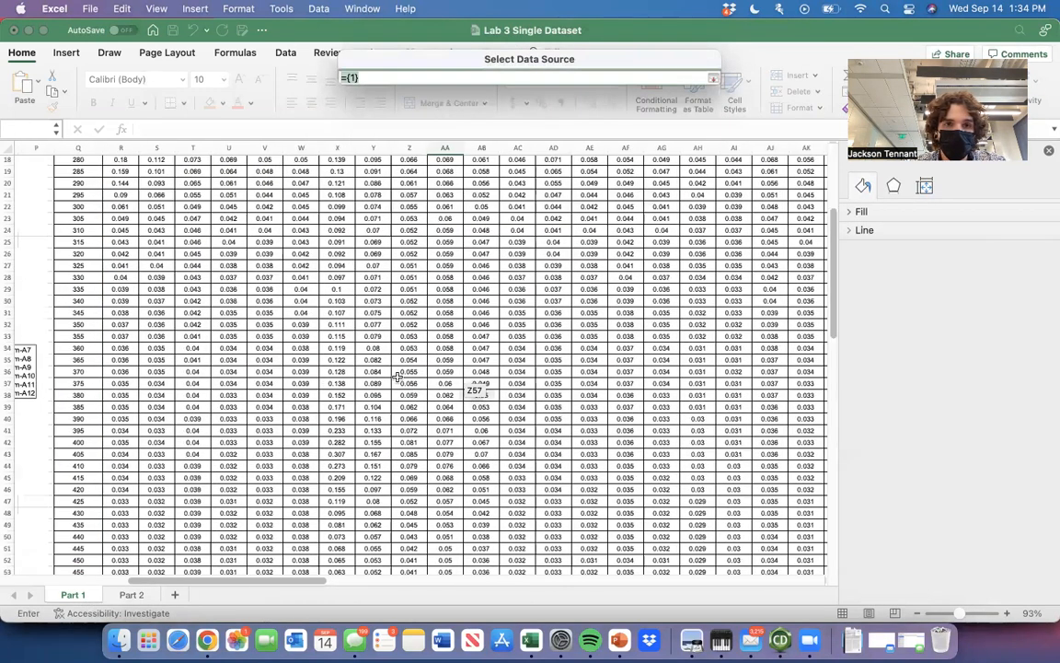
scroll(397, 376, up, 8)
drag(316, 228, 304, 502)
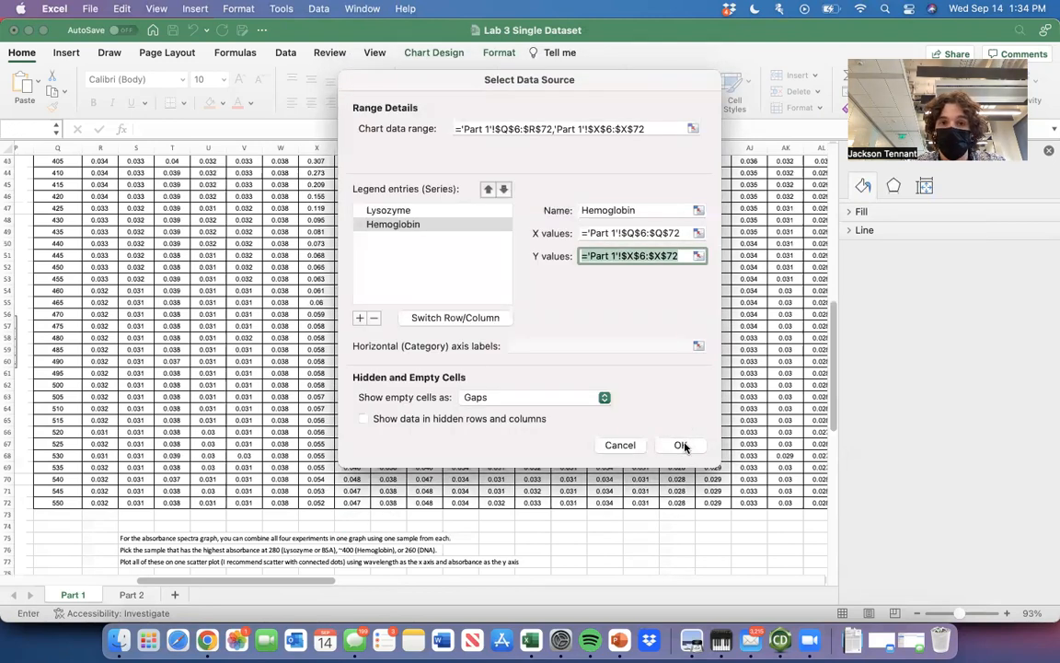
click(681, 445)
Examine the Lysozyme and Hemoglobin curves up close in the combined chart.
scroll(614, 359, up, 5)
scroll(614, 359, up, 10)
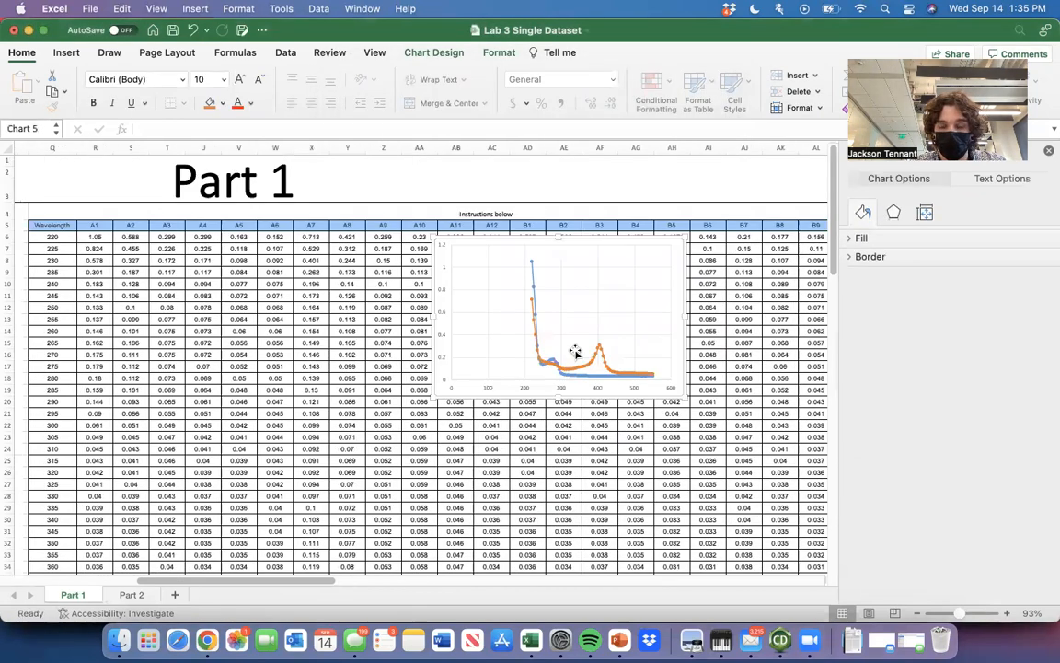
scroll(575, 352, up, 10)
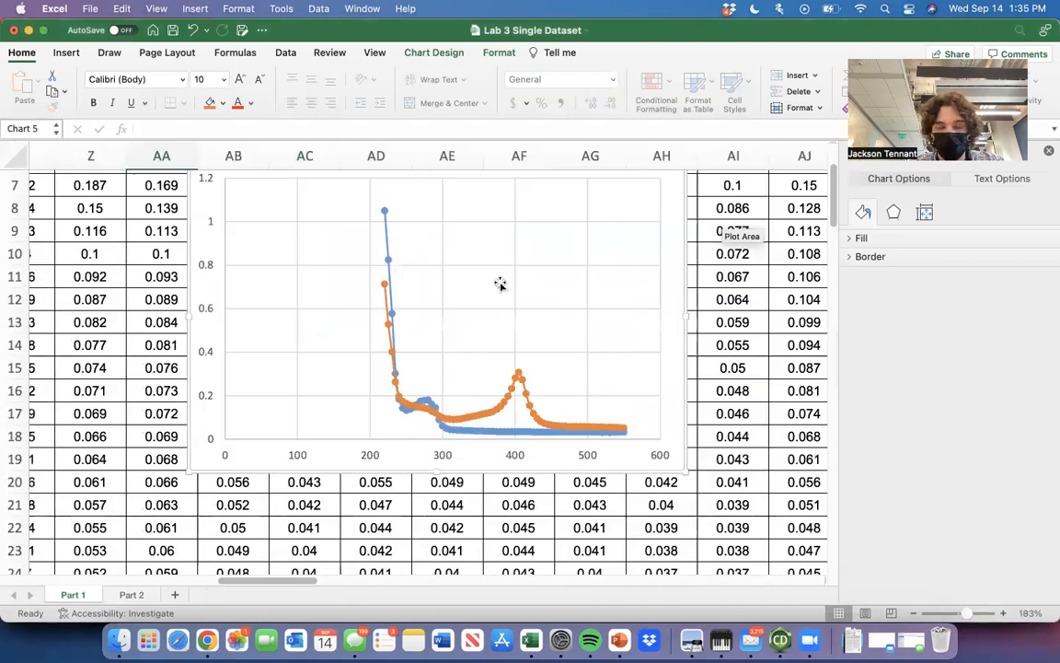
scroll(500, 283, up, 1)
click(492, 251)
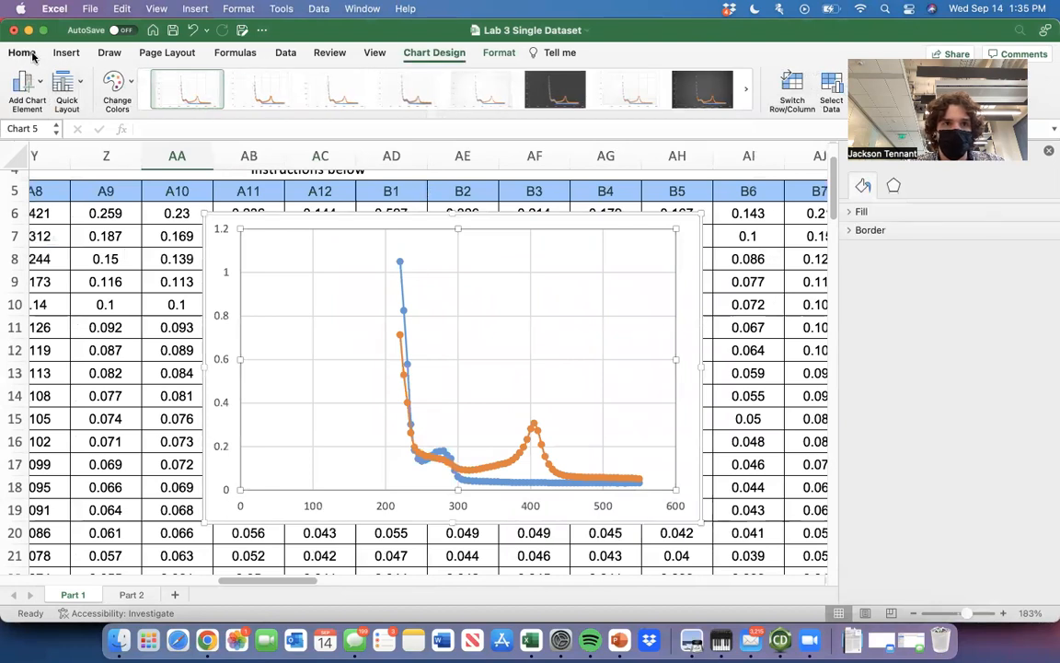
click(120, 349)
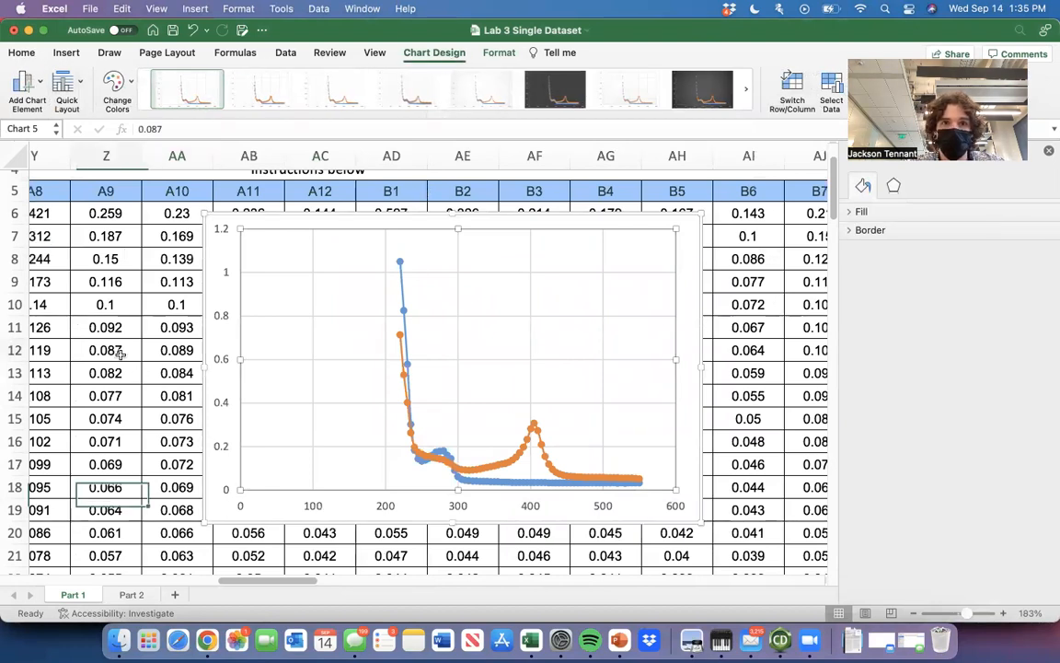
click(261, 339)
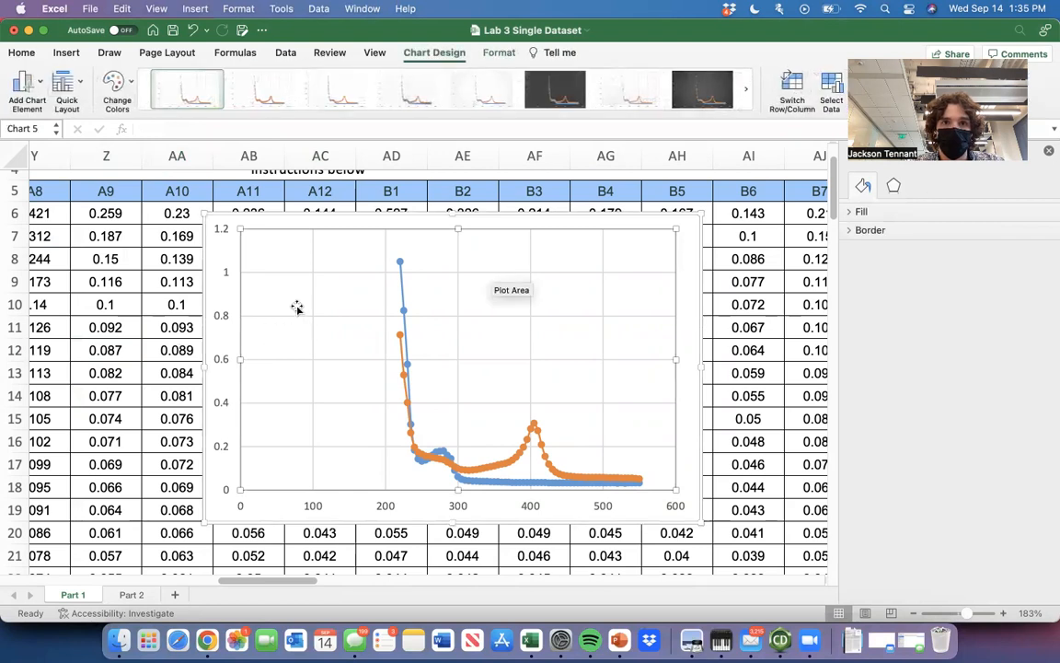
Add a primary horizontal and a primary vertical axis title to the combined scatter chart.
click(407, 52)
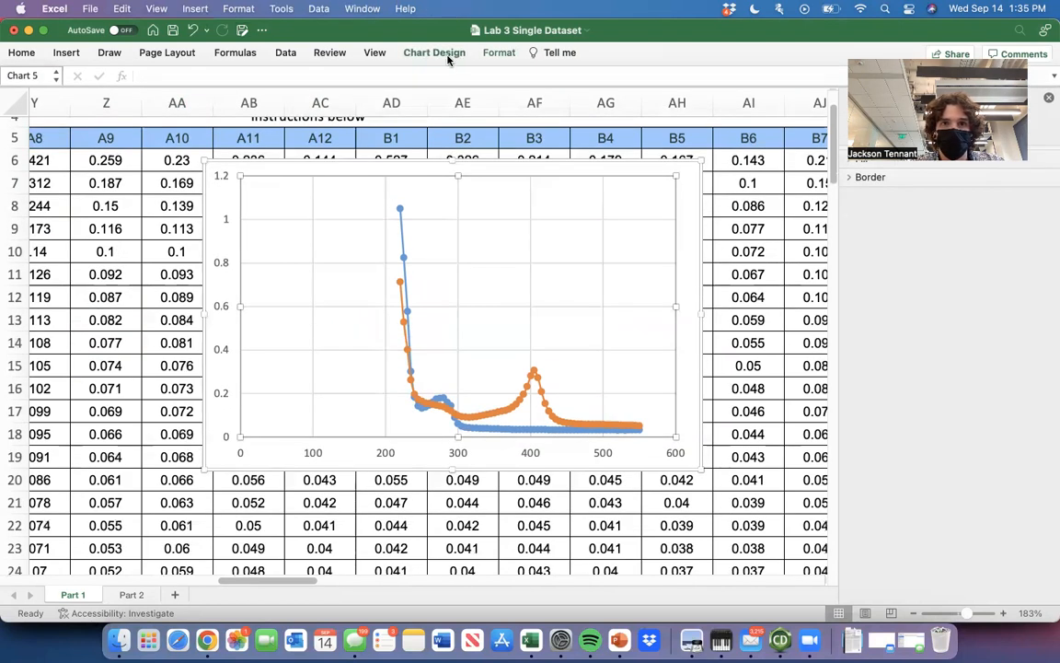
click(410, 53)
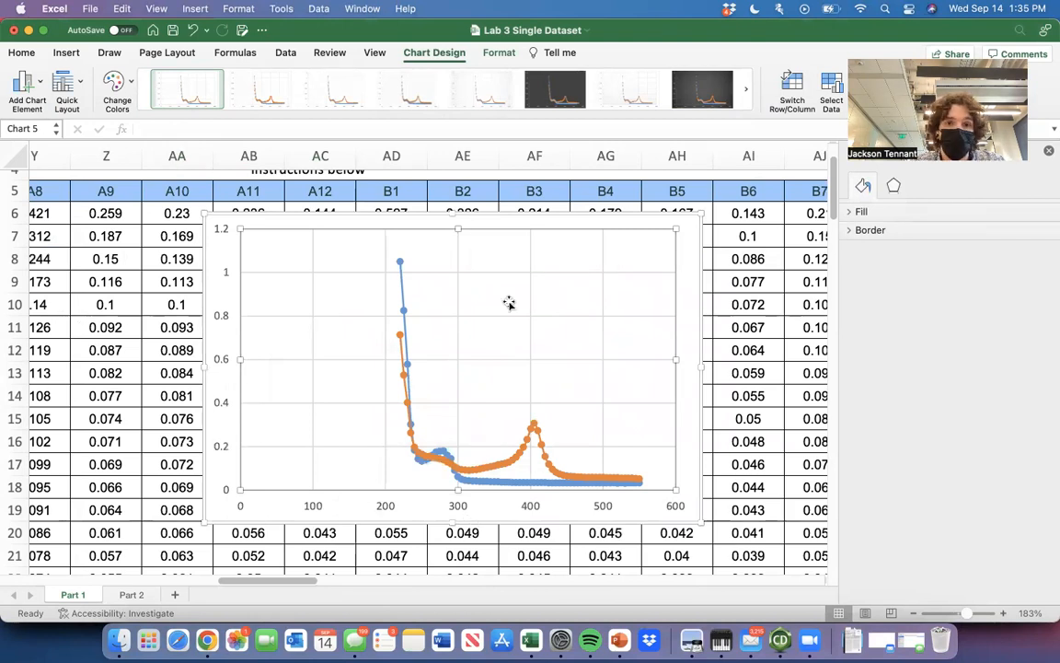
click(27, 82)
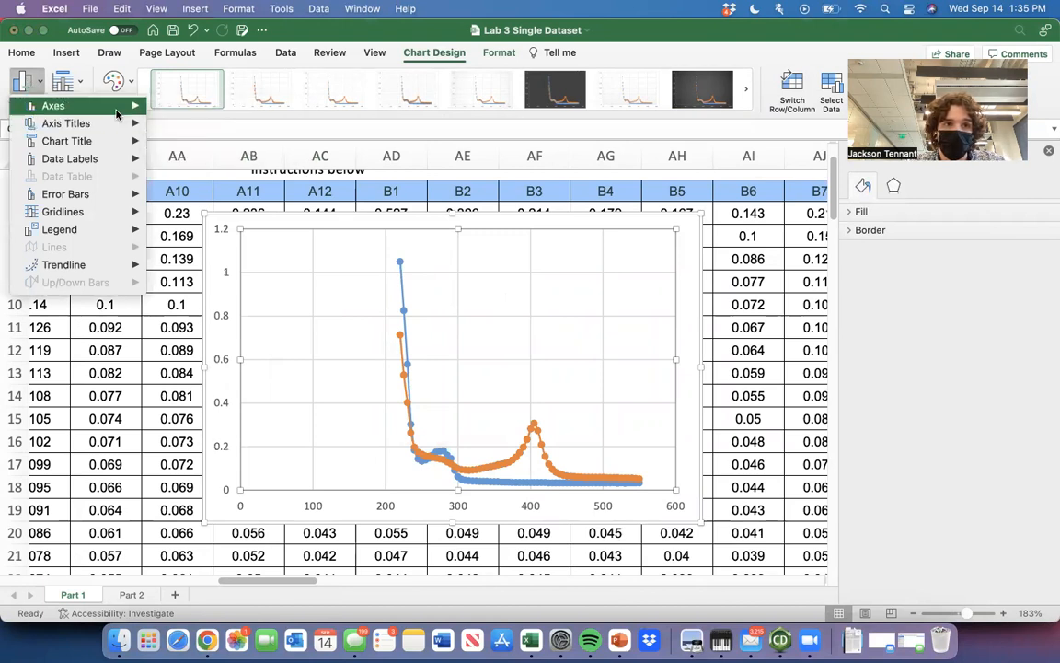
mouse_move(118, 124)
click(198, 128)
click(36, 83)
click(232, 153)
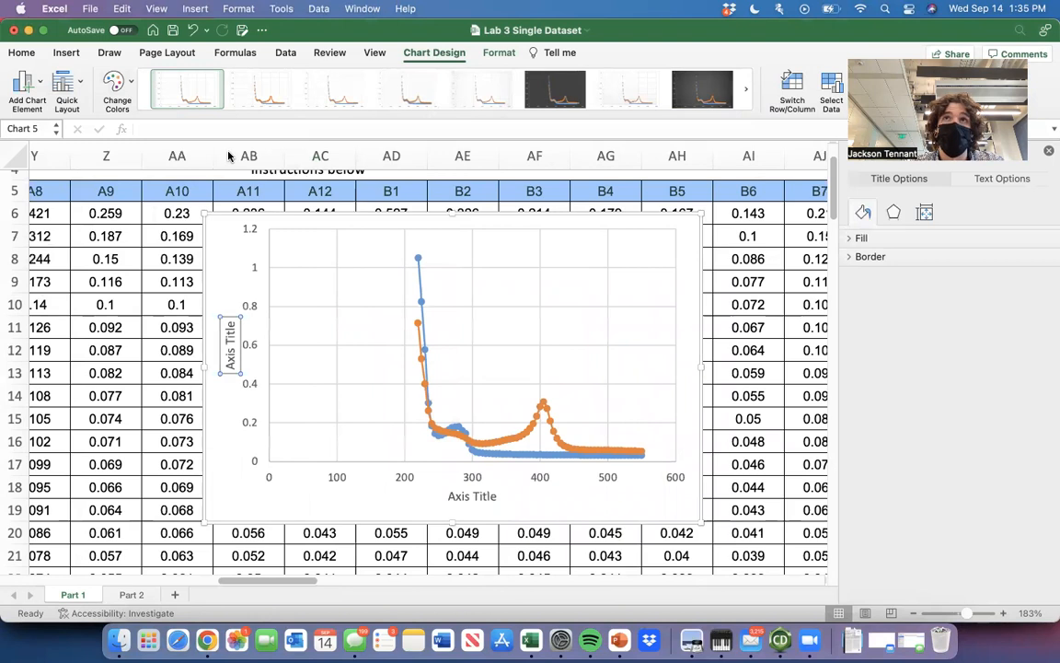
Add a legend at the bottom of the combined scatter chart.
click(32, 91)
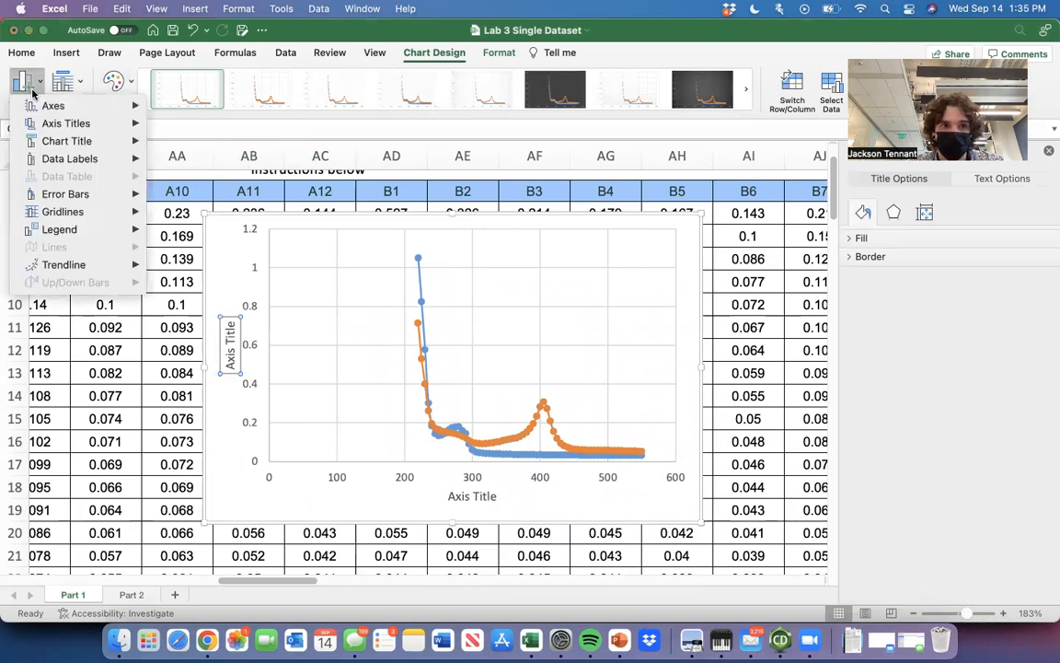
mouse_move(95, 163)
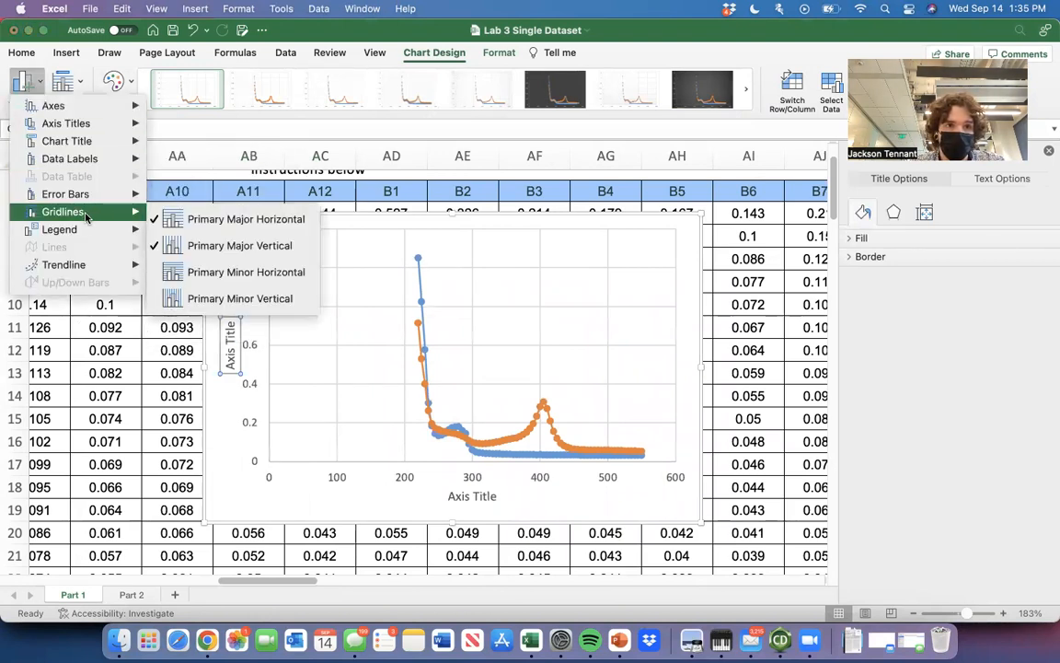
mouse_move(87, 241)
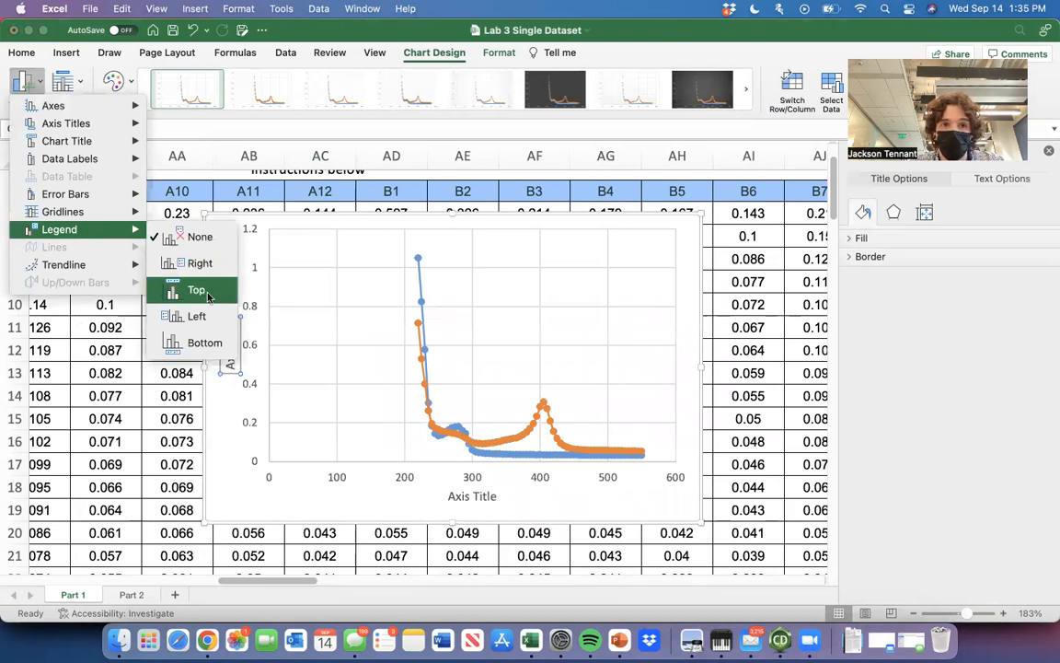
click(206, 346)
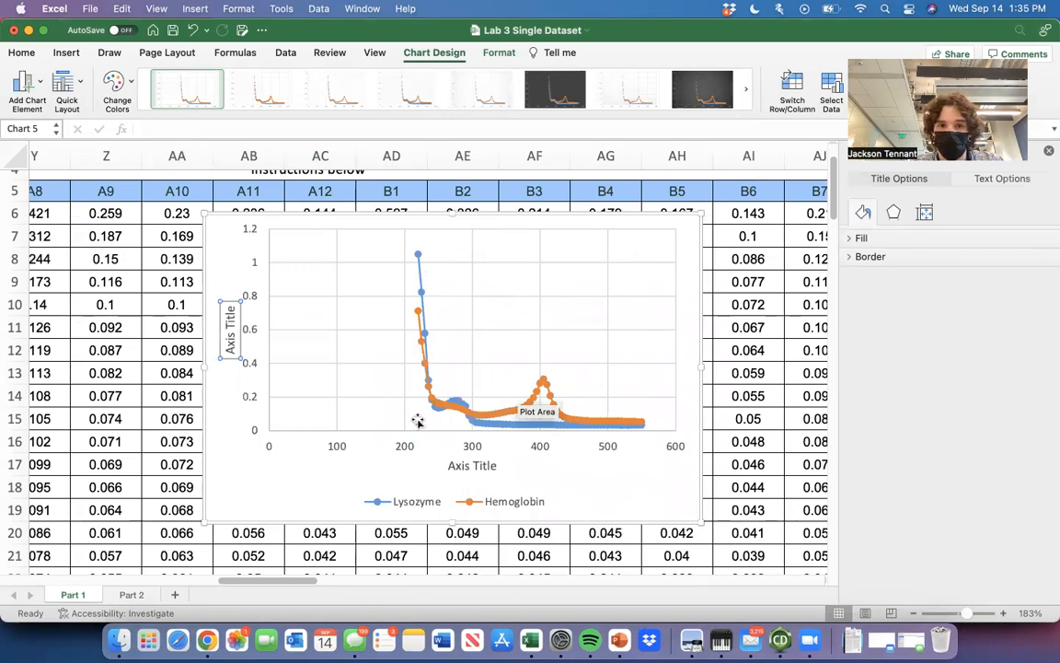
Change the horizontal axis title to "Wavelength (nm)".
click(471, 465)
triple_click(470, 465)
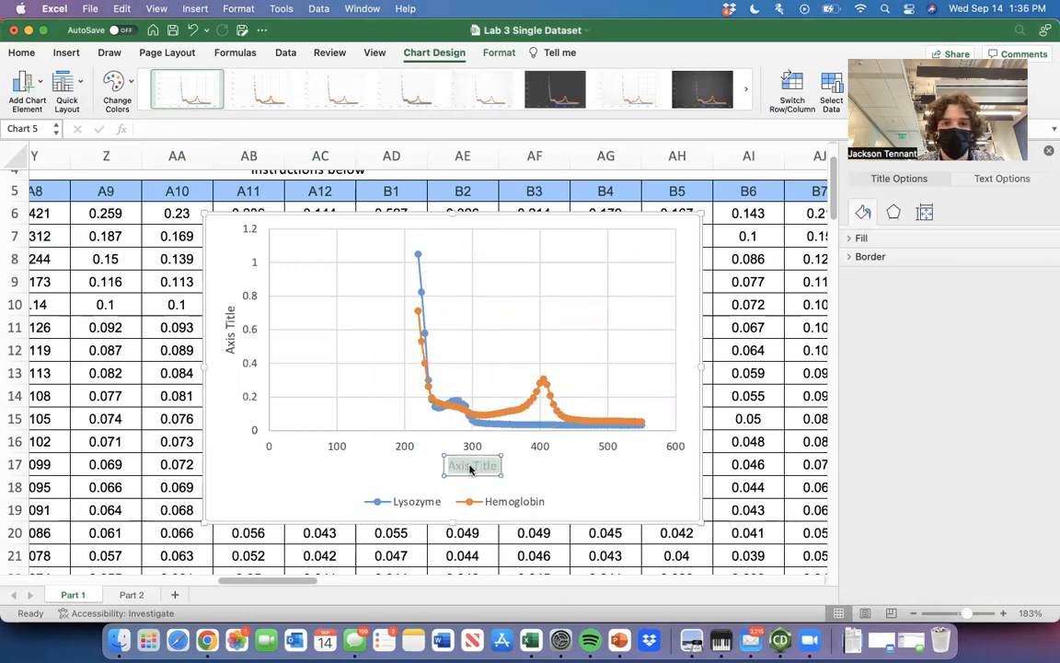
text(Wavel)
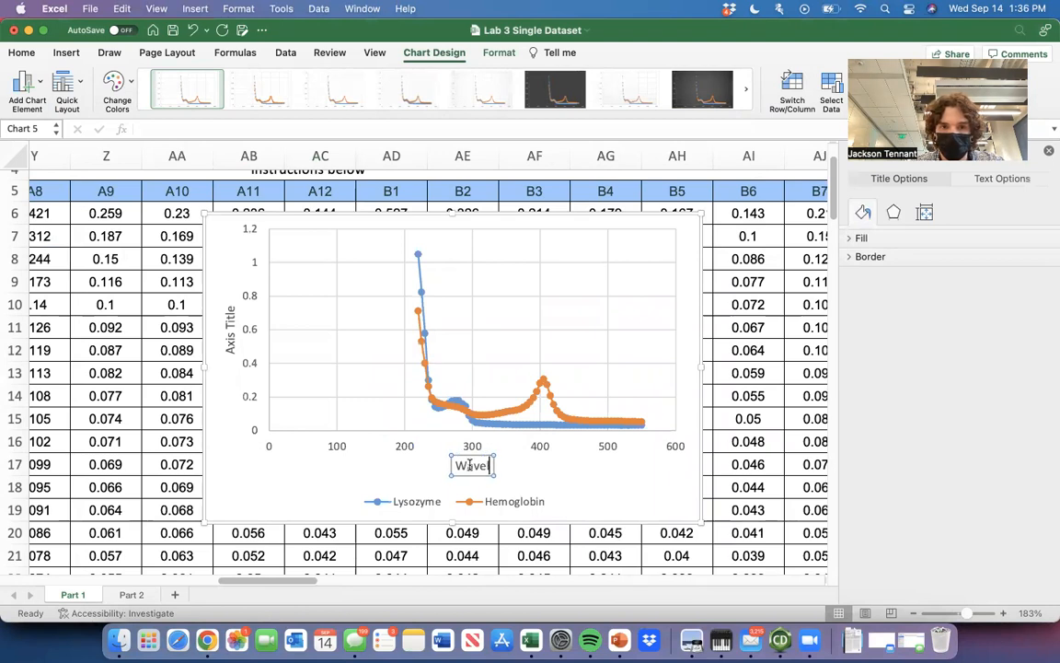
text(ength (nm))
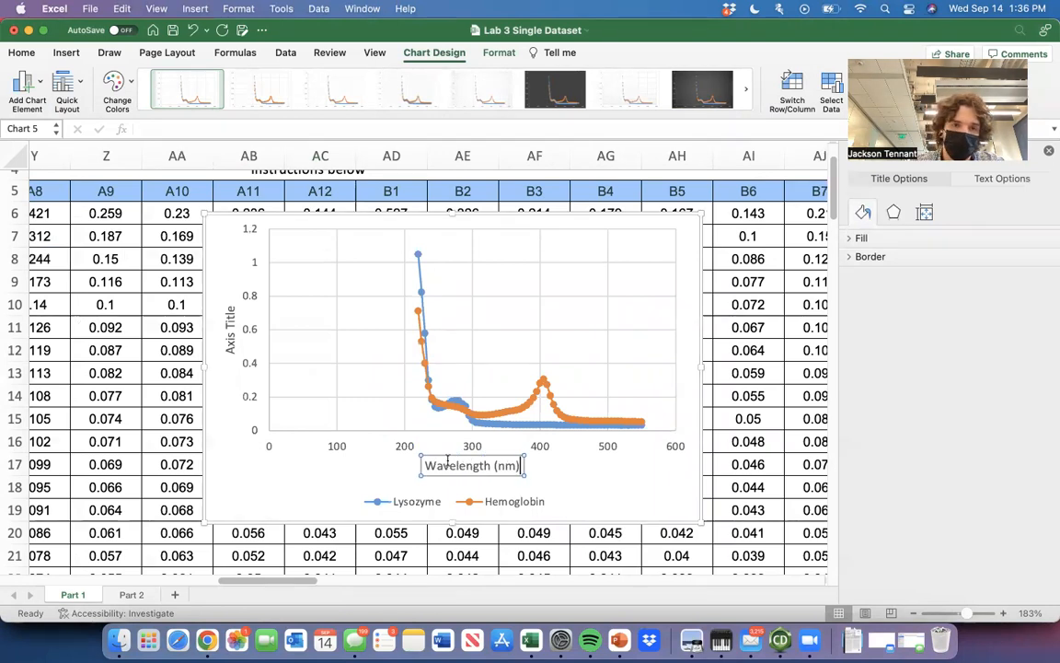
Change the vertical axis title to "Absorbance".
click(226, 332)
double_click(228, 332)
key(super+a)
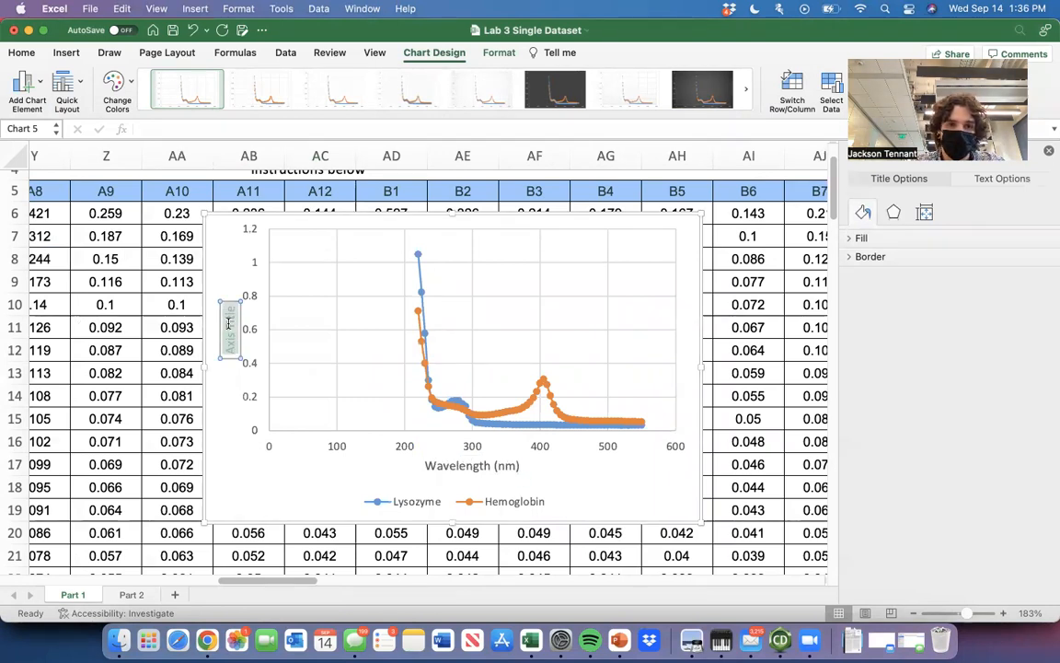
text(Absorbance)
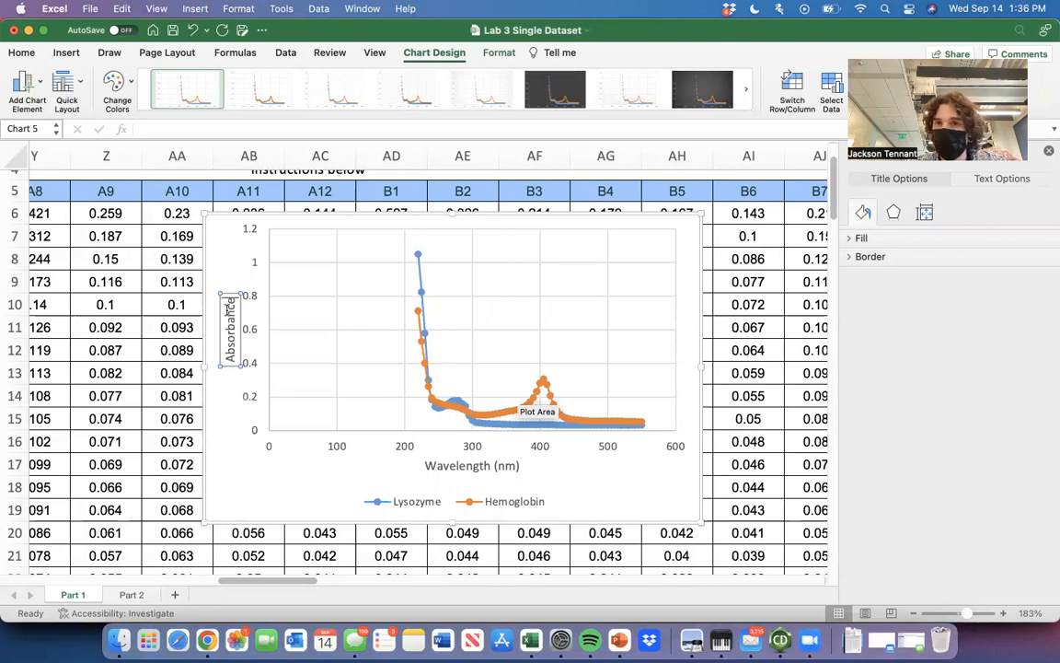
click(208, 223)
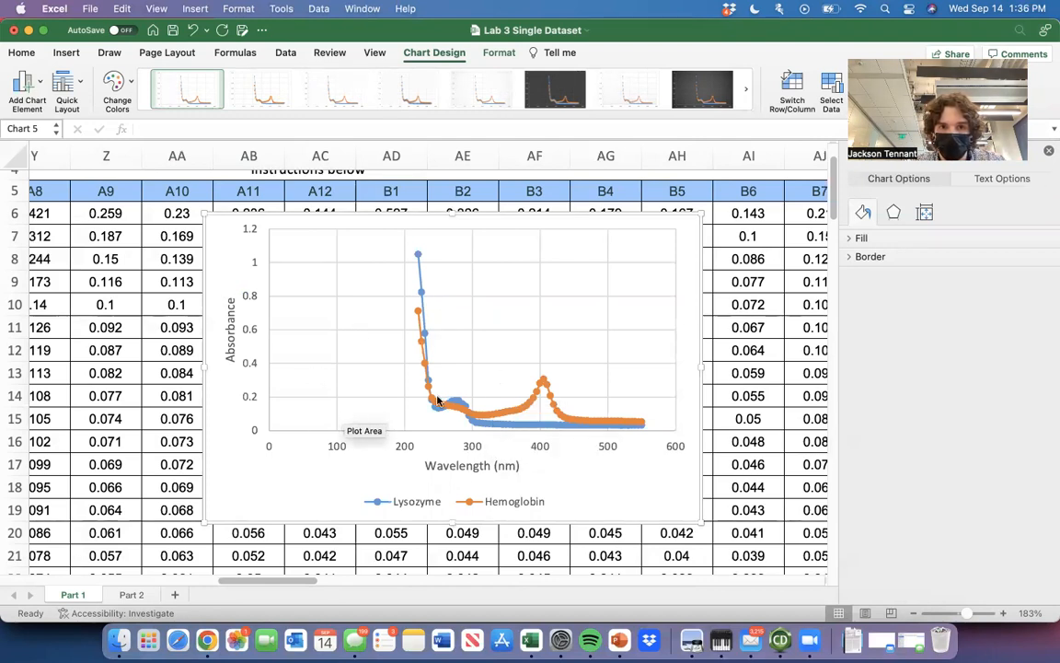
Set the minimum bound of the chart's horizontal wavelength axis to 220.
click(339, 446)
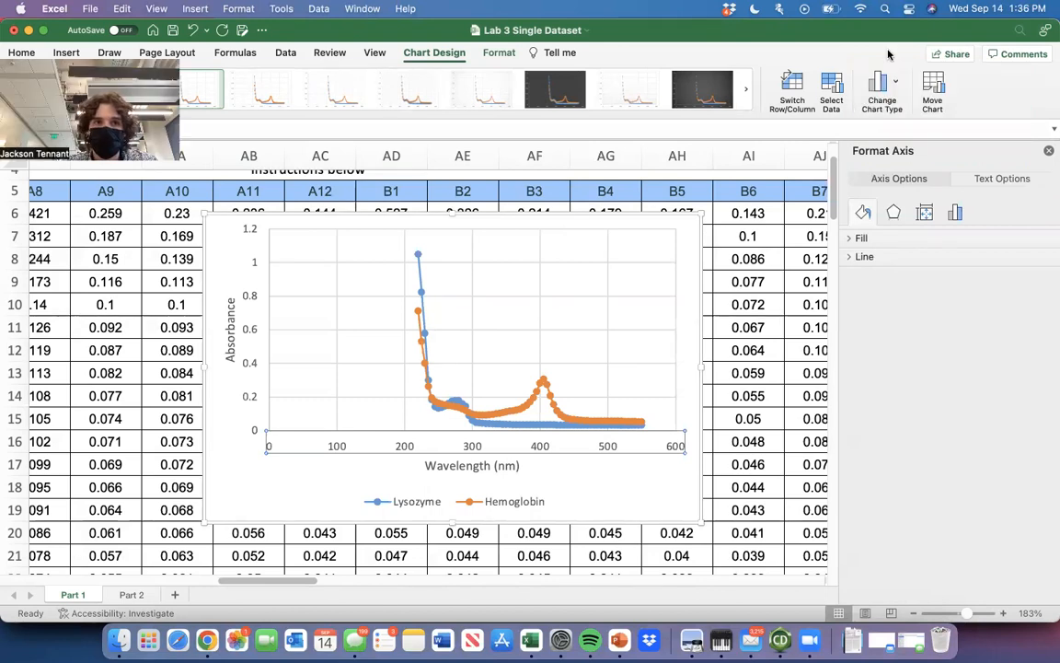
click(497, 346)
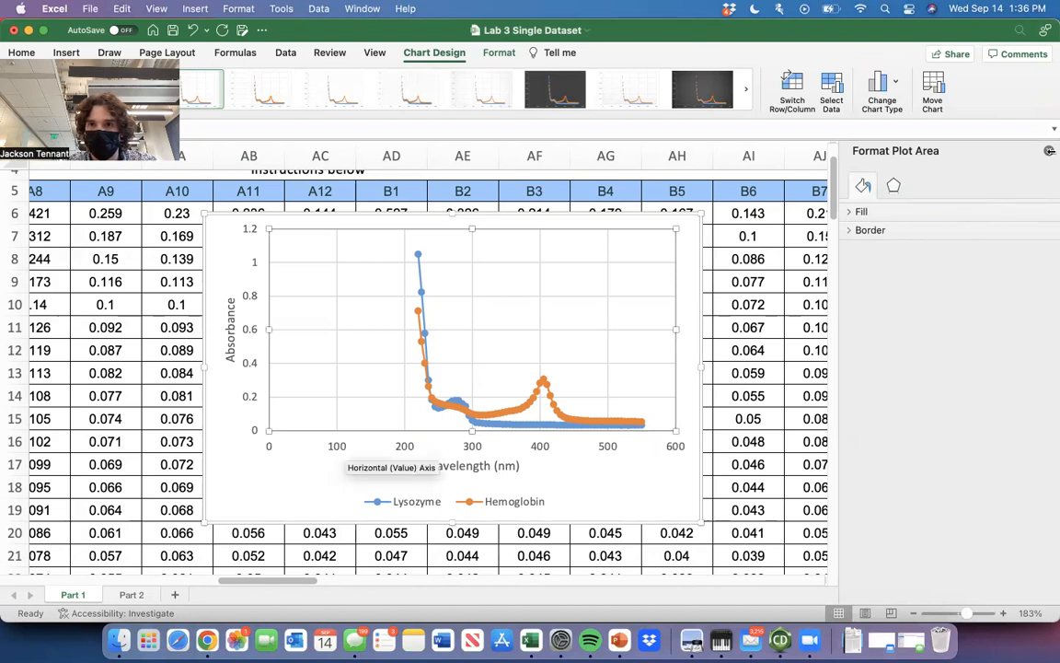
click(1049, 150)
double_click(631, 385)
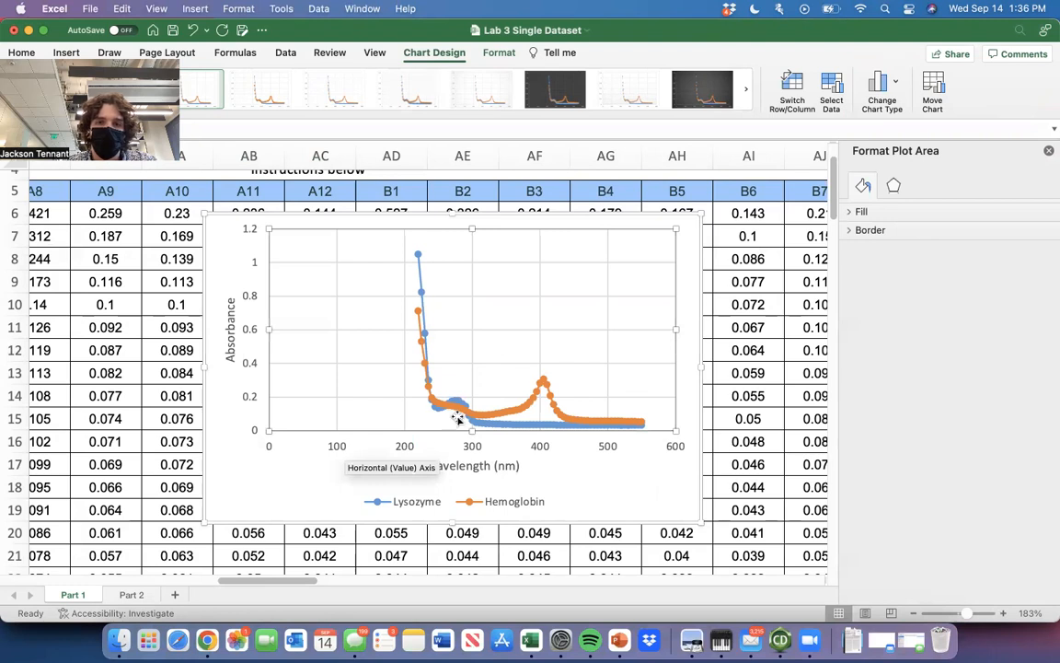
click(474, 447)
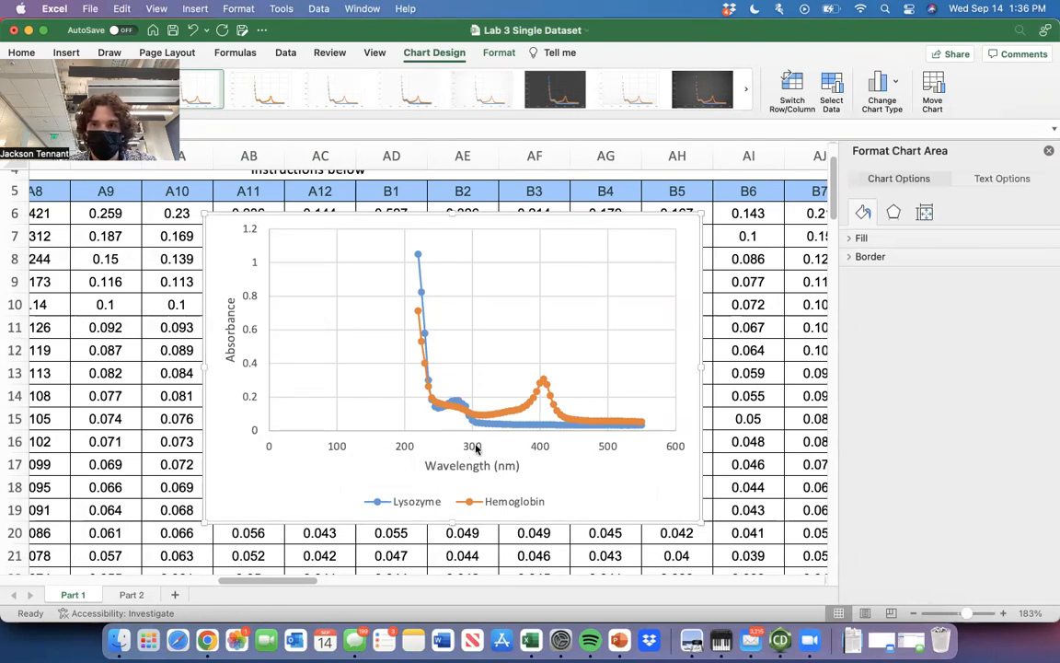
click(474, 447)
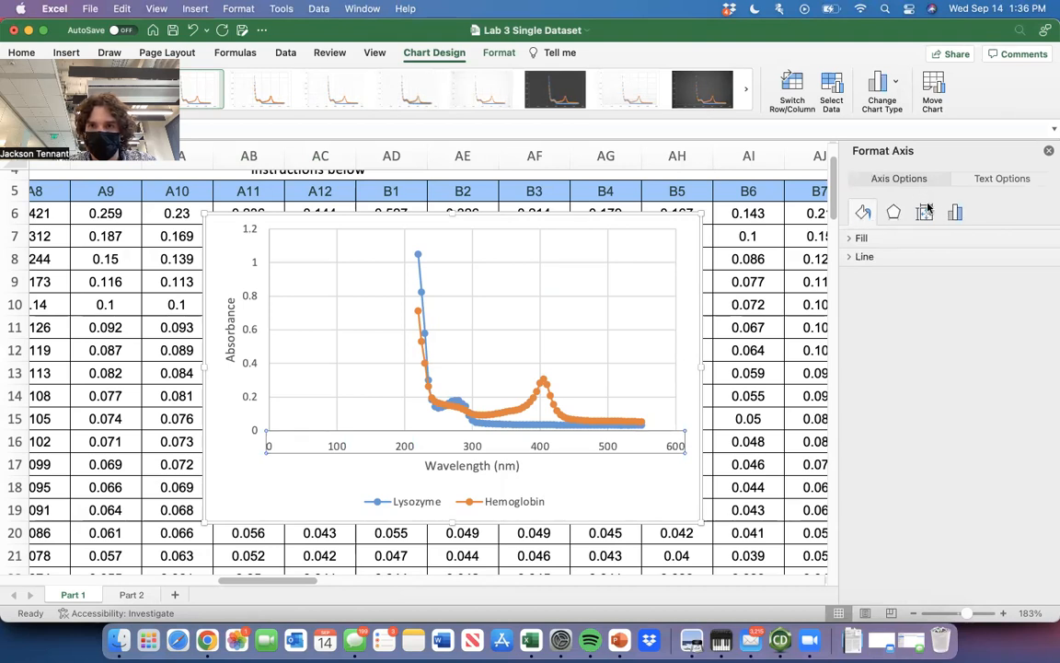
click(955, 212)
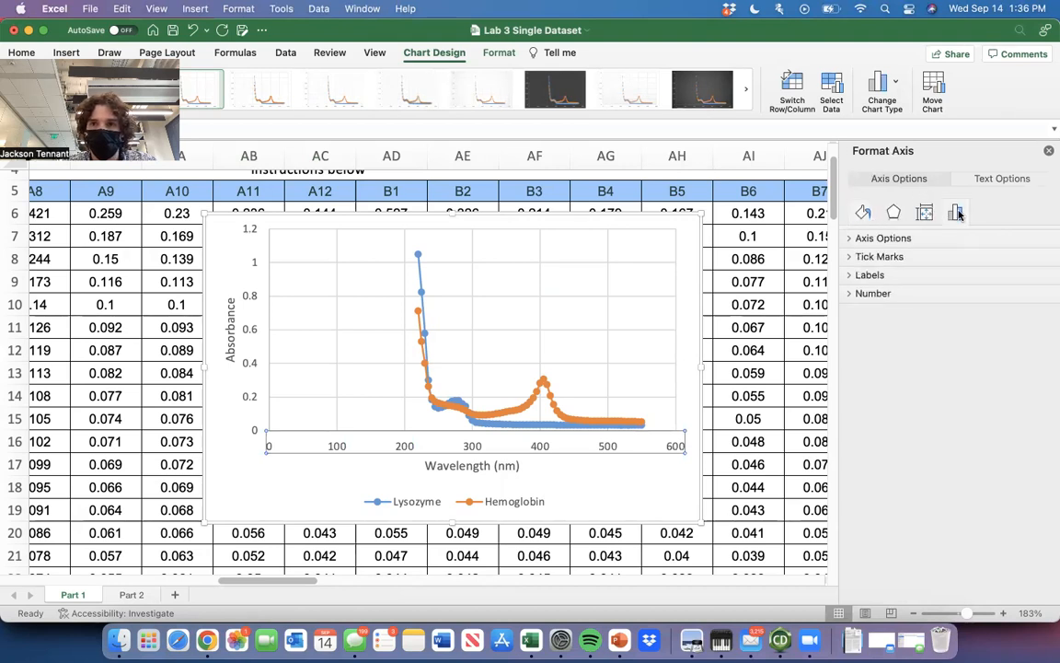
click(884, 239)
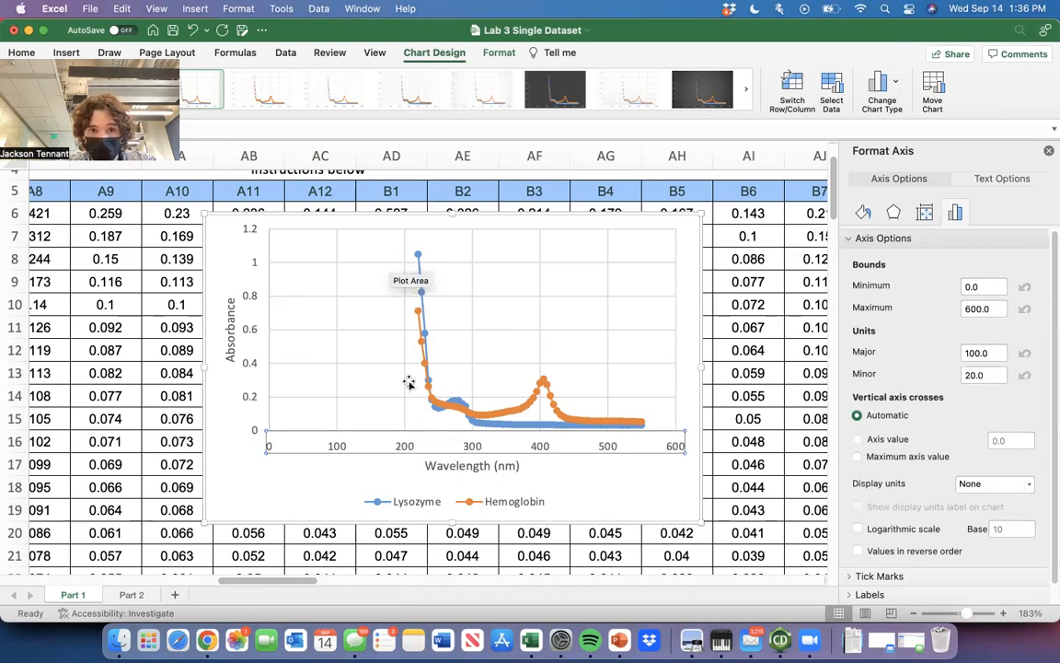
click(1001, 285)
text(0)
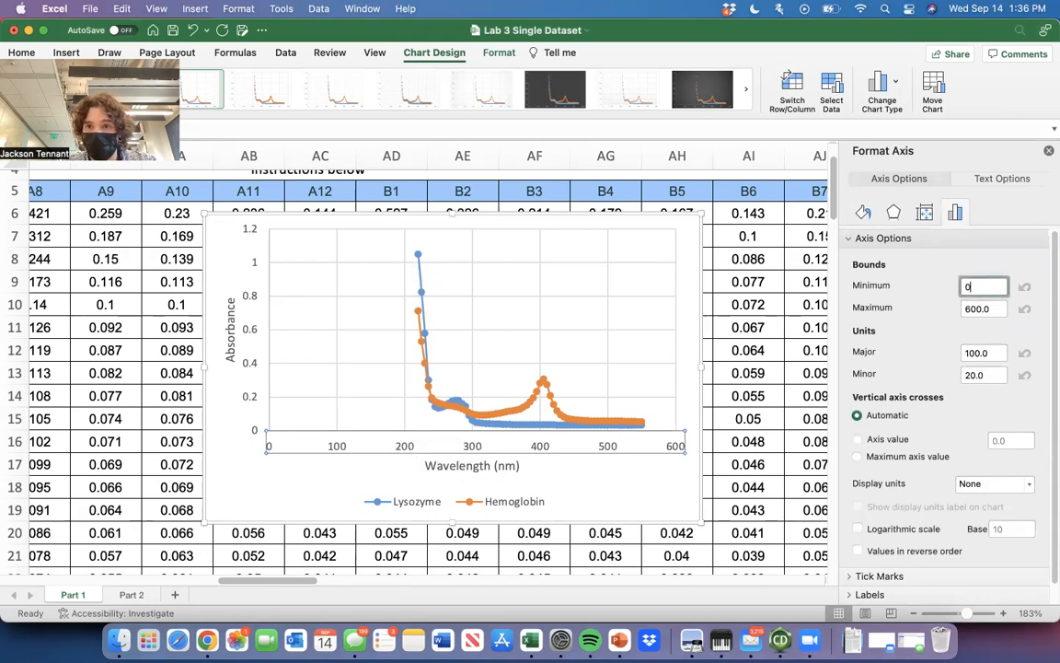
text(20)
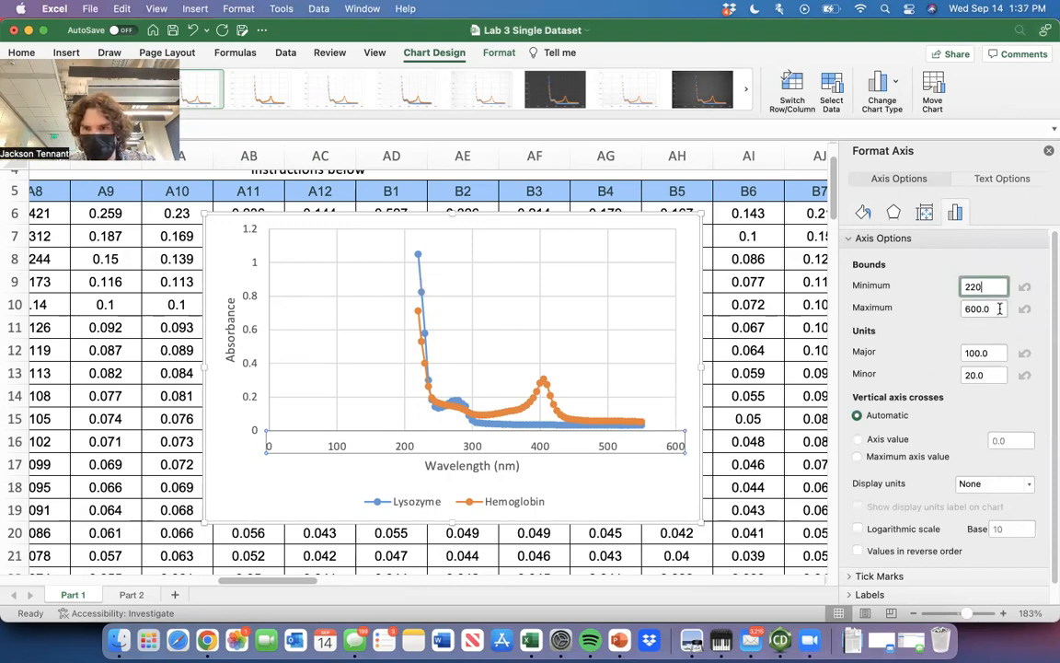
key(Return)
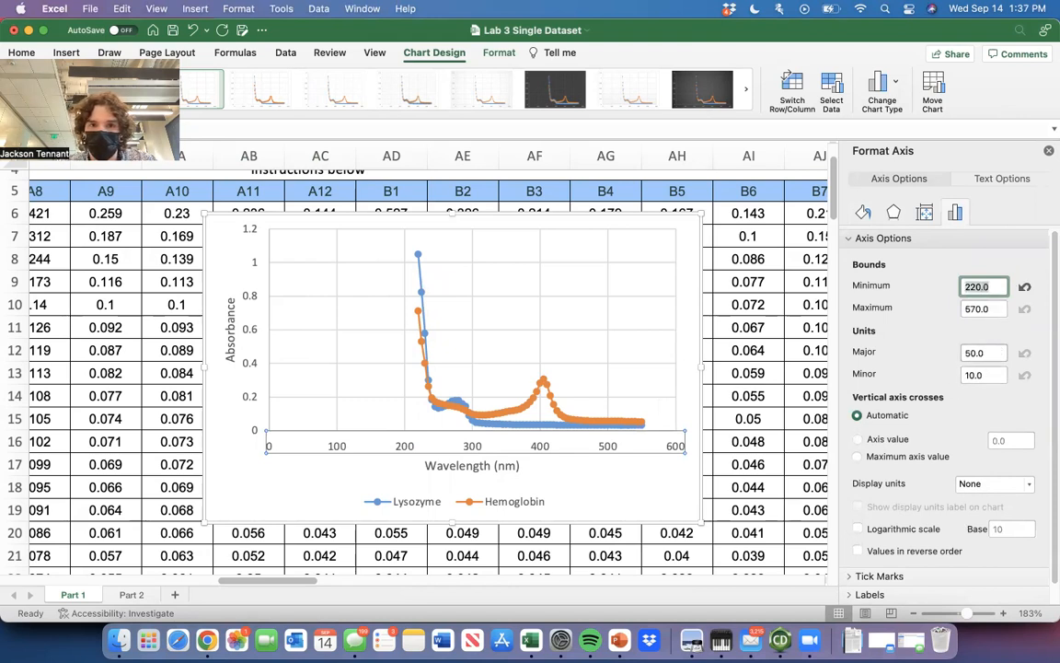
scroll(424, 368, up, 1)
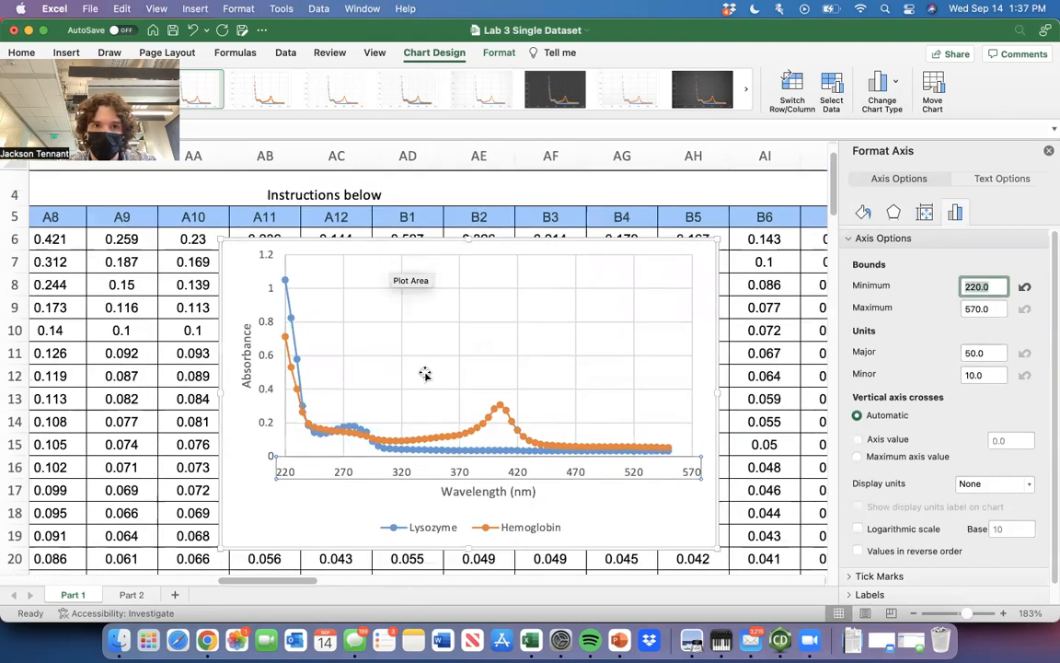
Add a chart title above the plot area of the combined chart.
click(256, 472)
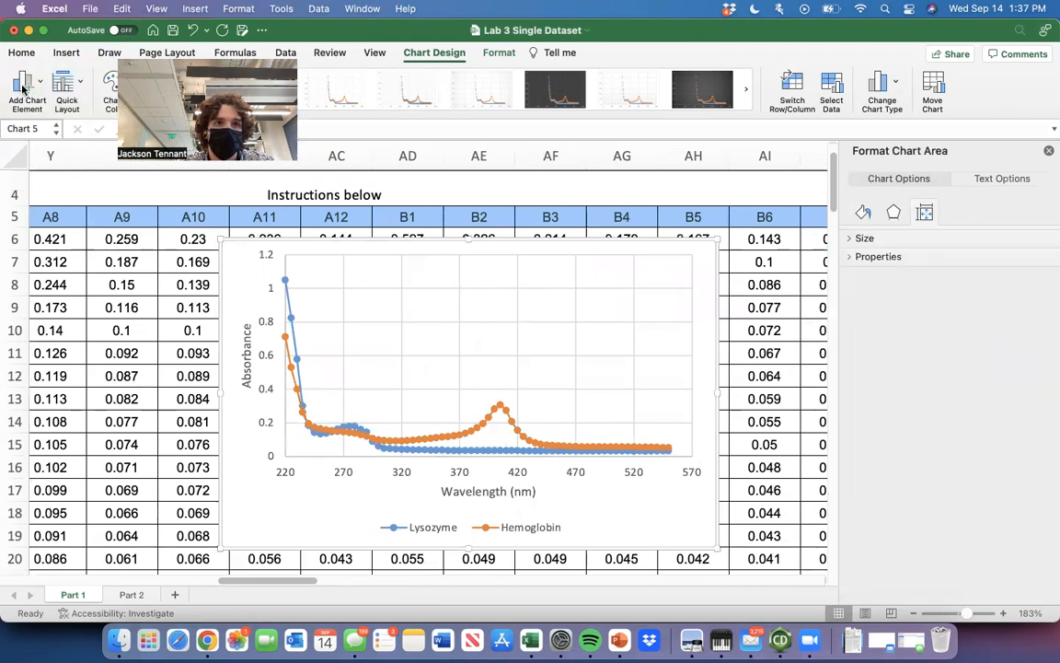
click(23, 81)
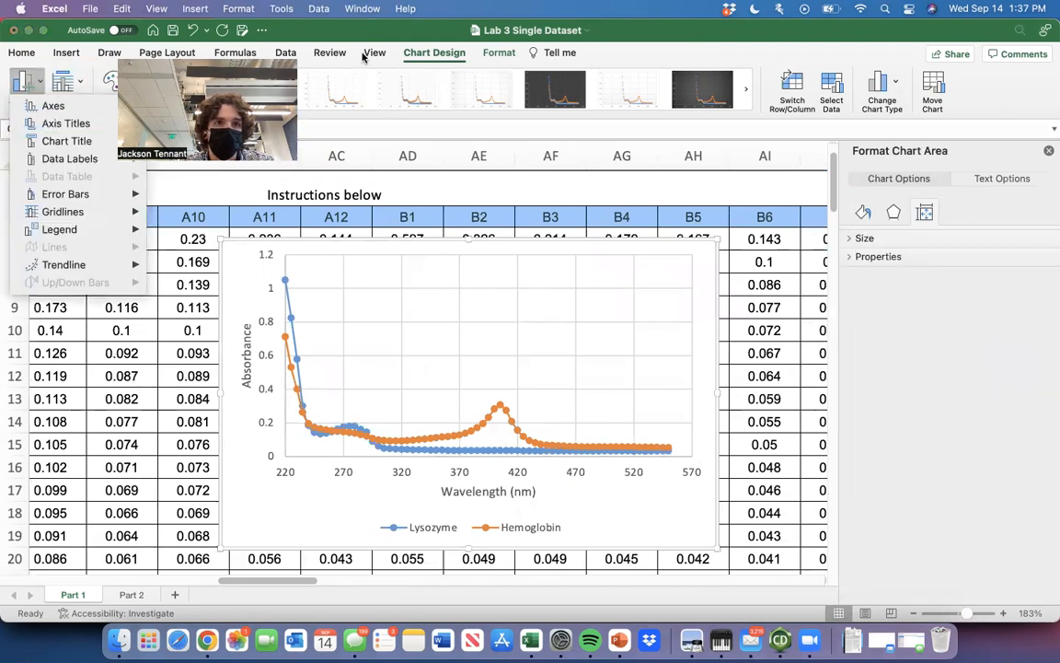
mouse_move(83, 141)
click(218, 176)
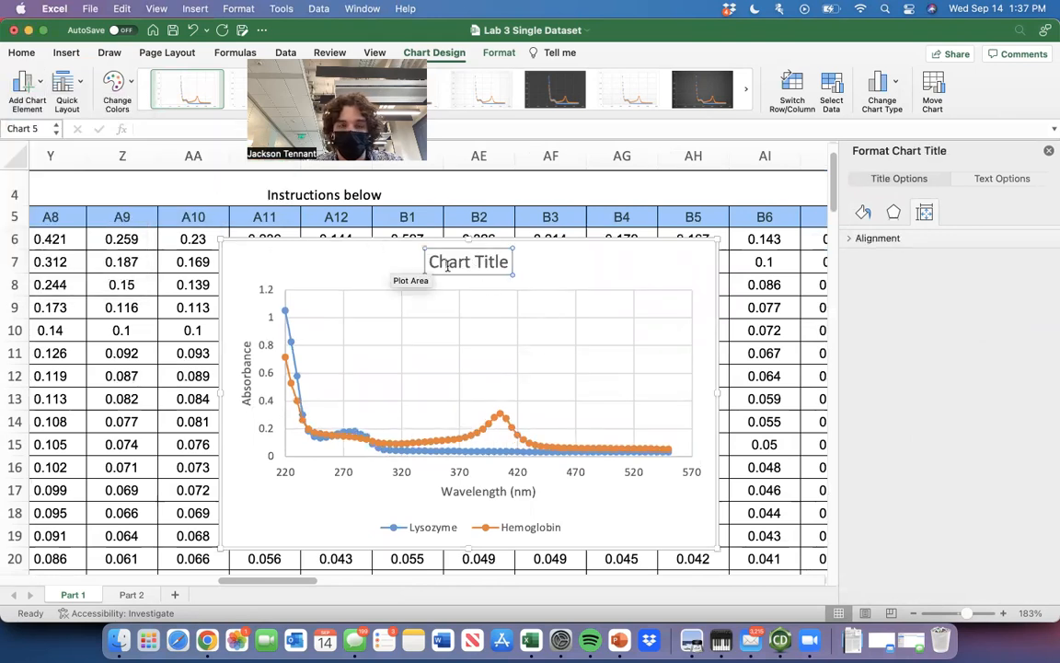
click(593, 261)
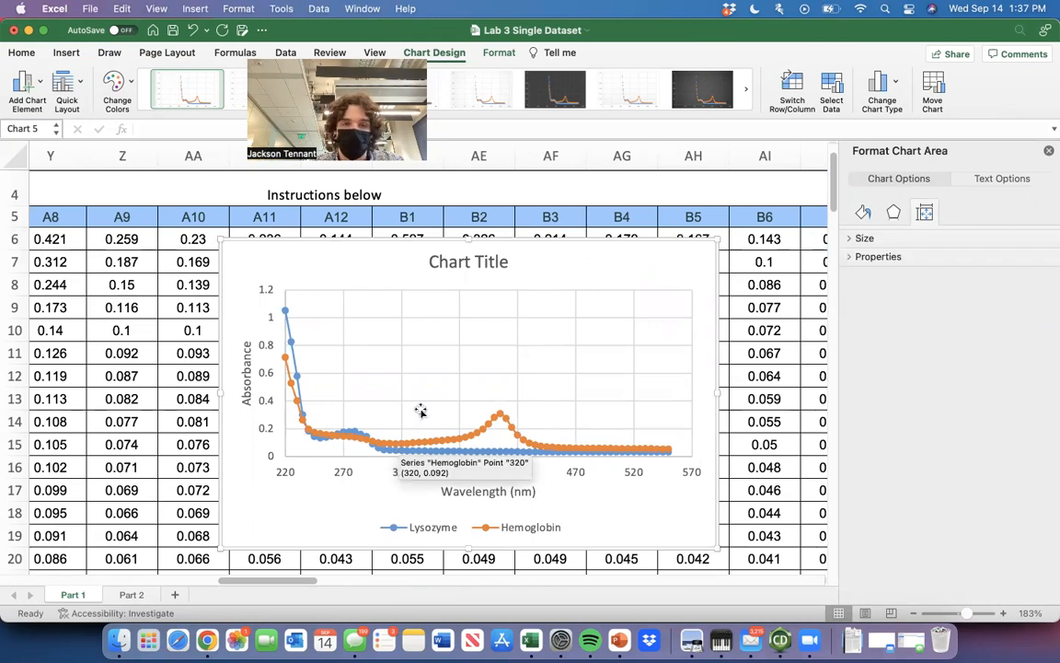
Set the maximum bound of the chart's vertical absorbance axis to 0.5.
scroll(568, 462, down, 3)
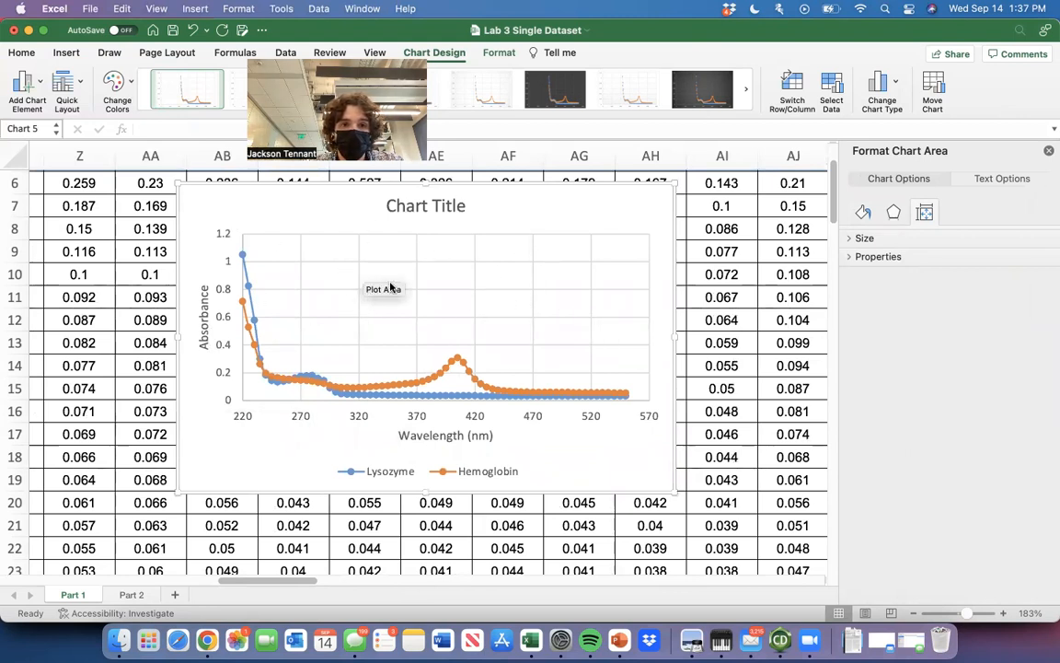
click(228, 297)
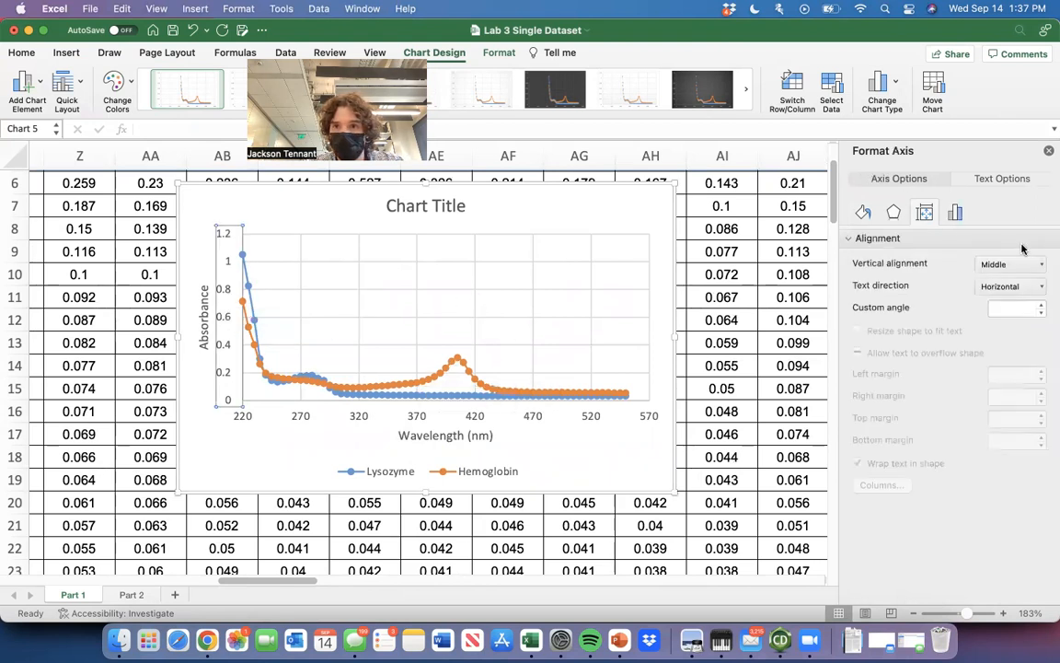
click(957, 212)
click(921, 238)
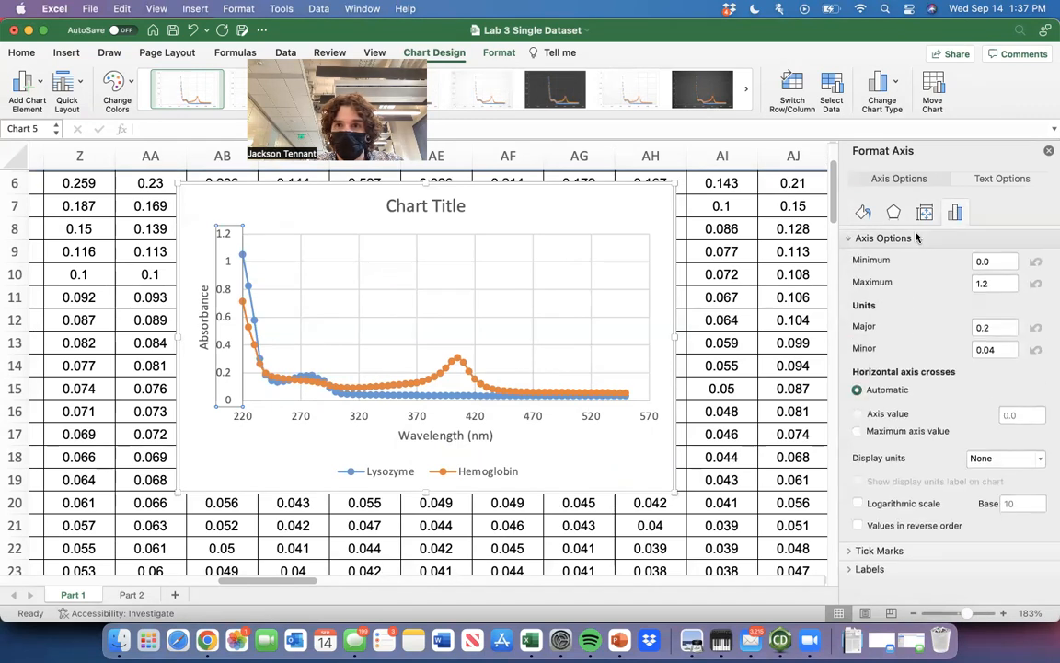
click(996, 308)
click(994, 285)
click(994, 307)
key(BackSpace)
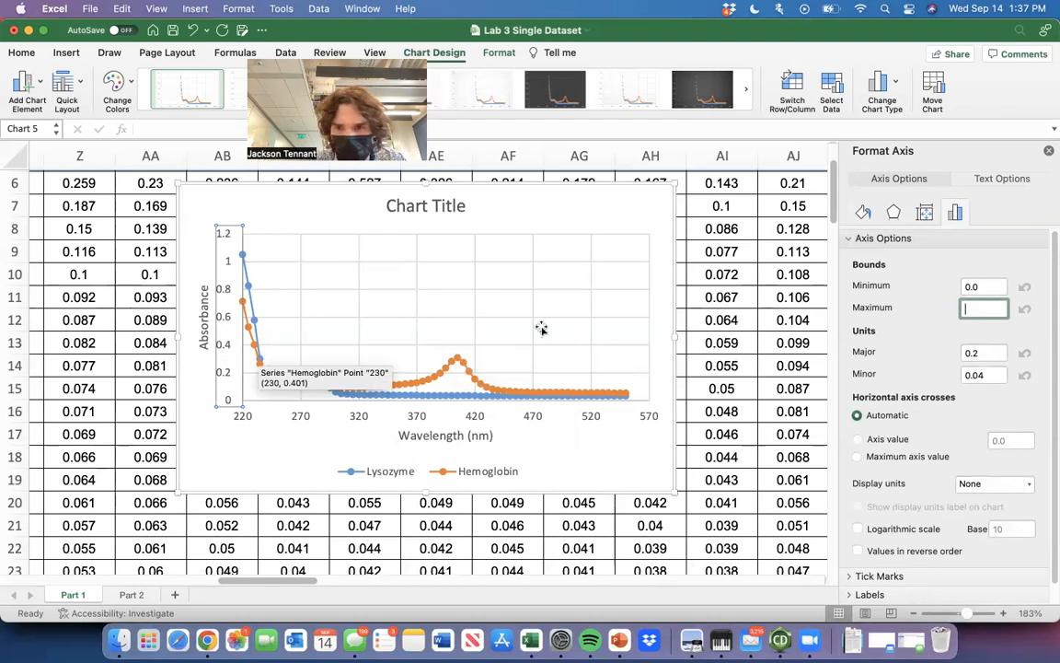
text(0.5)
key(Return)
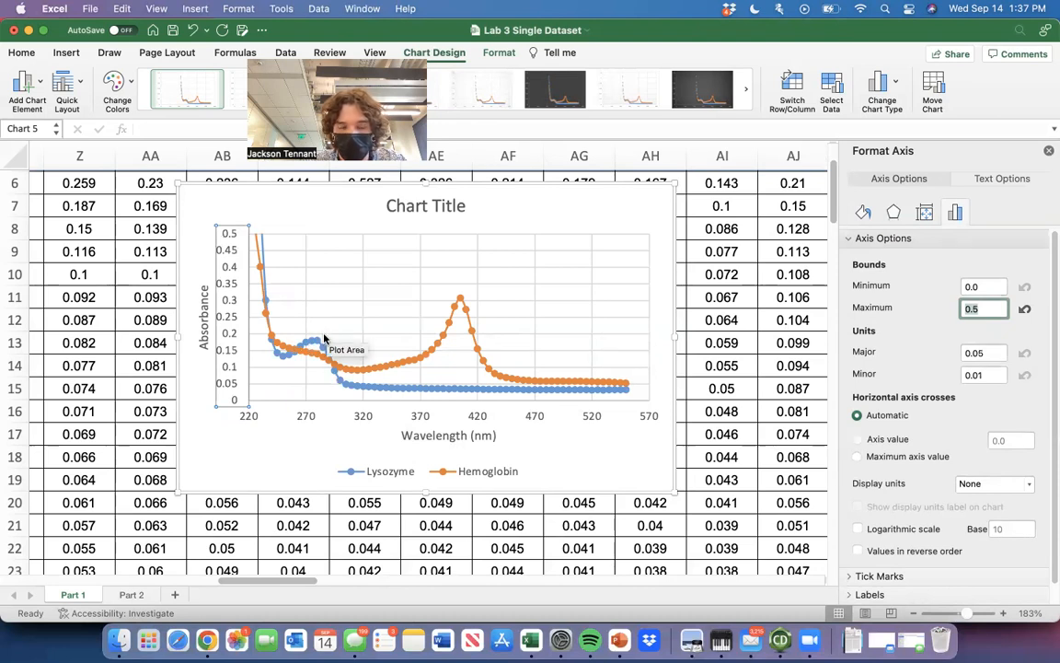
Move the combined chart to about columns AC to AI, just below row 6.
mouse_move(615, 466)
mouse_down()
mouse_move(587, 432)
mouse_move(582, 511)
mouse_move(644, 560)
mouse_move(634, 466)
mouse_up()
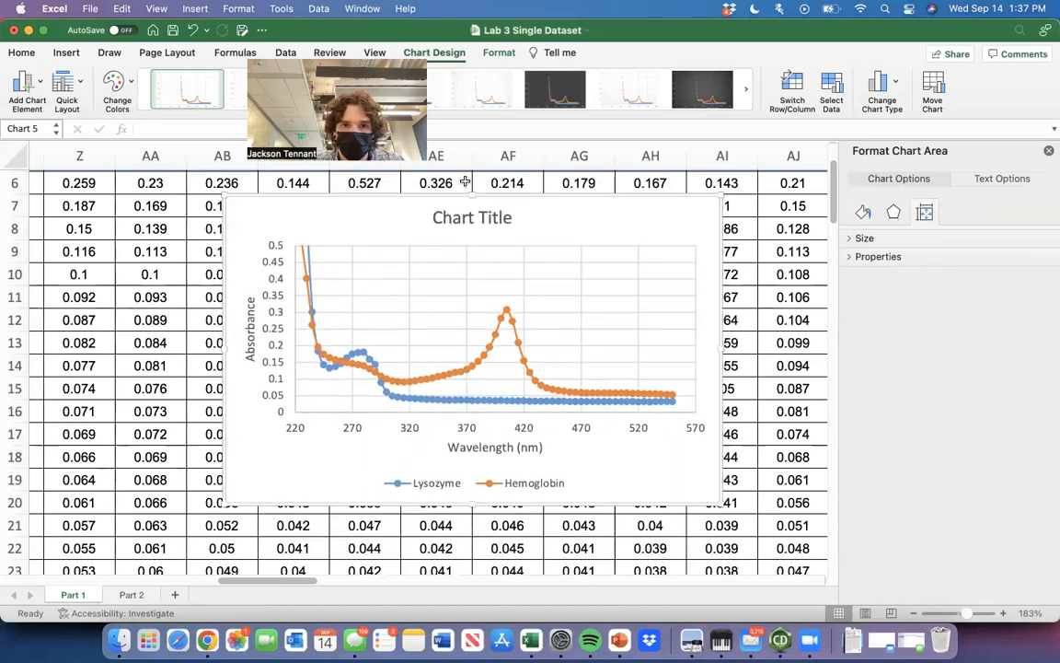
drag(617, 223, 655, 223)
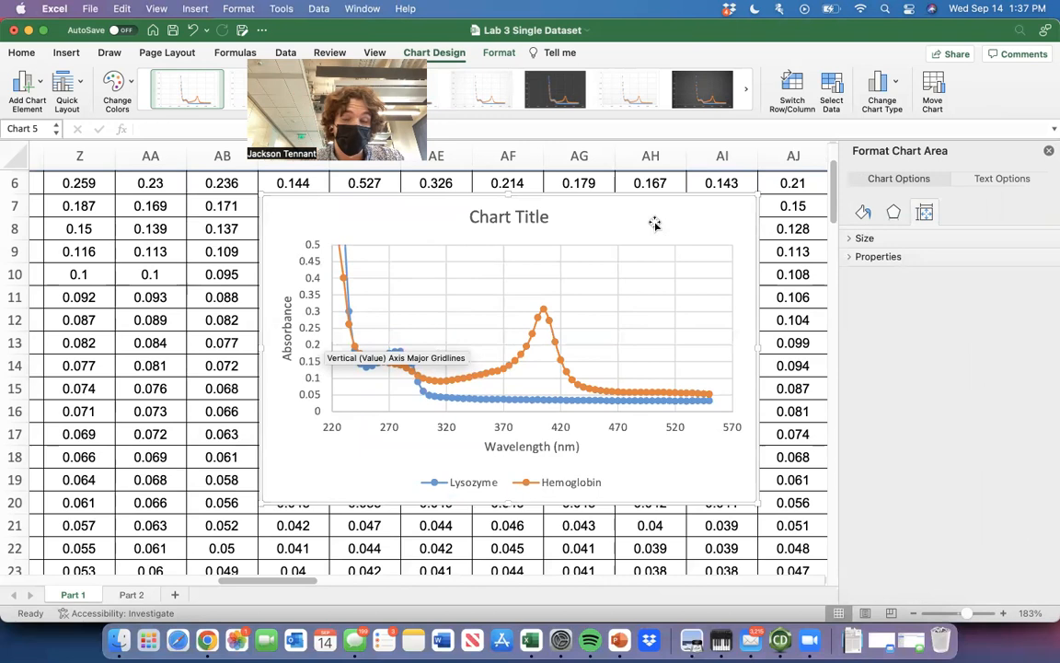
drag(655, 223, 642, 233)
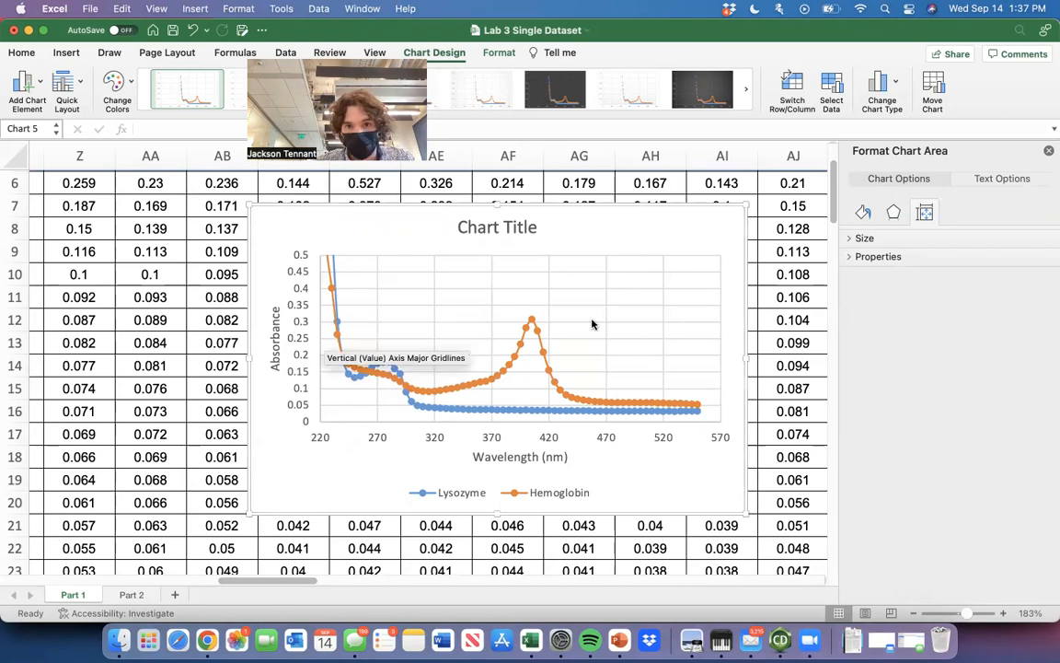
right_click(654, 246)
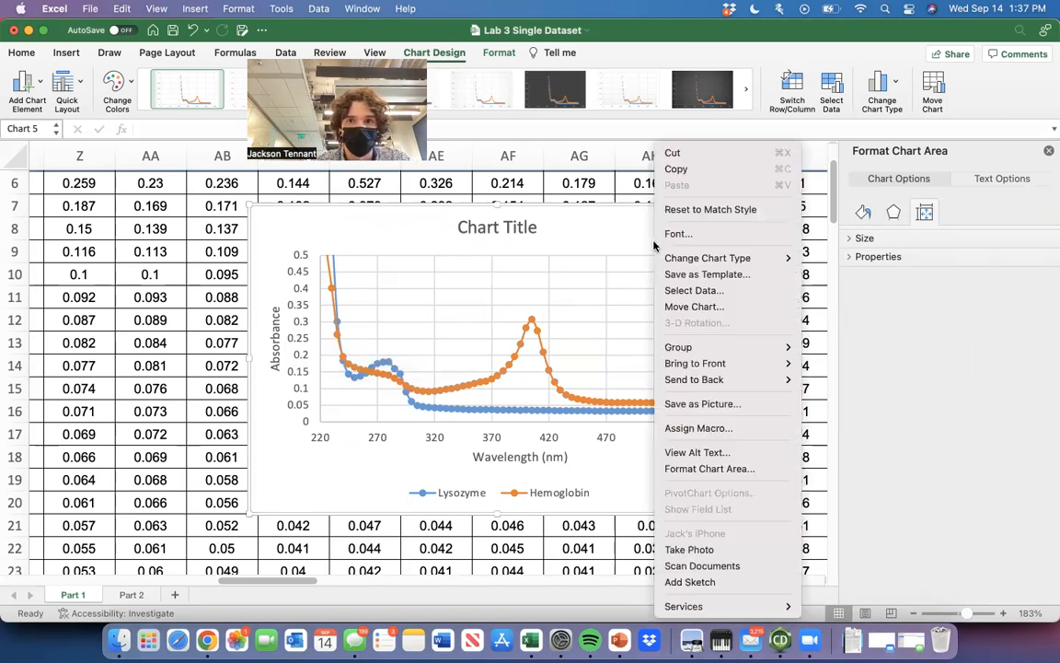
click(757, 291)
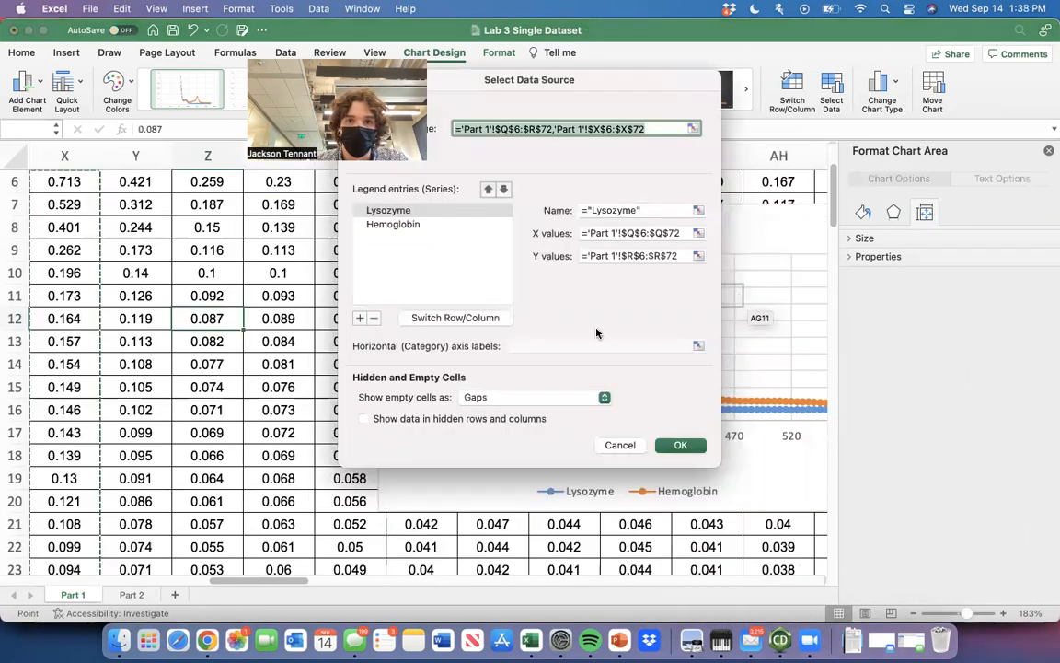
click(359, 318)
text(n)
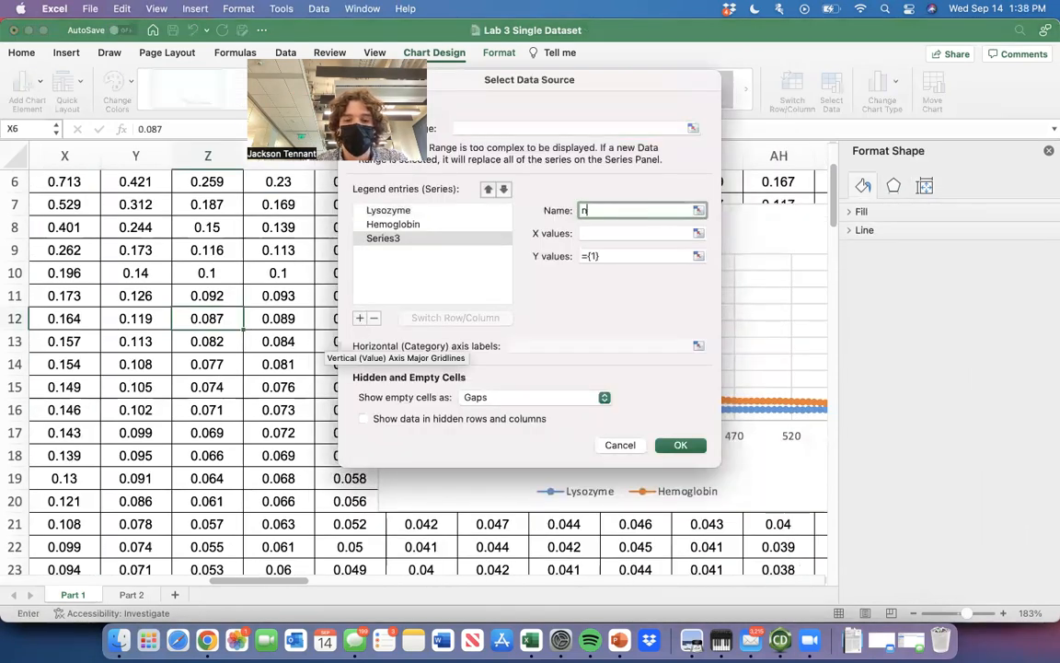
text(et p)
key(BackSpace)
key(BackSpace)
key(BackSpace)
key(BackSpace)
key(BackSpace)
key(BackSpace)
key(BackSpace)
key(BackSpace)
key(BackSpace)
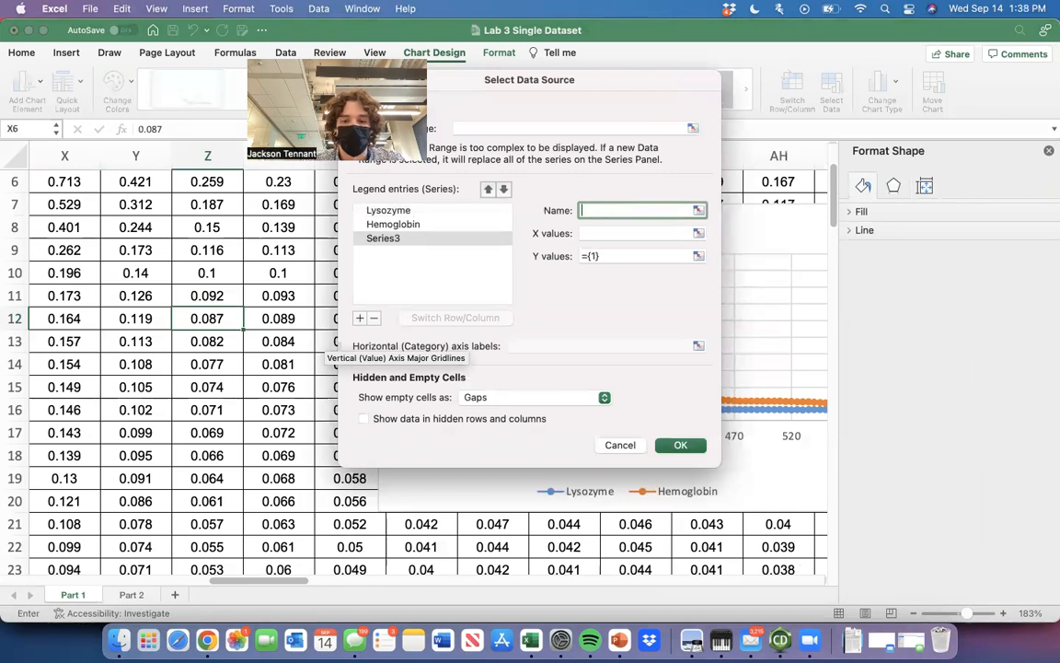
text(next protein)
key(super+a)
text(=)
click(623, 448)
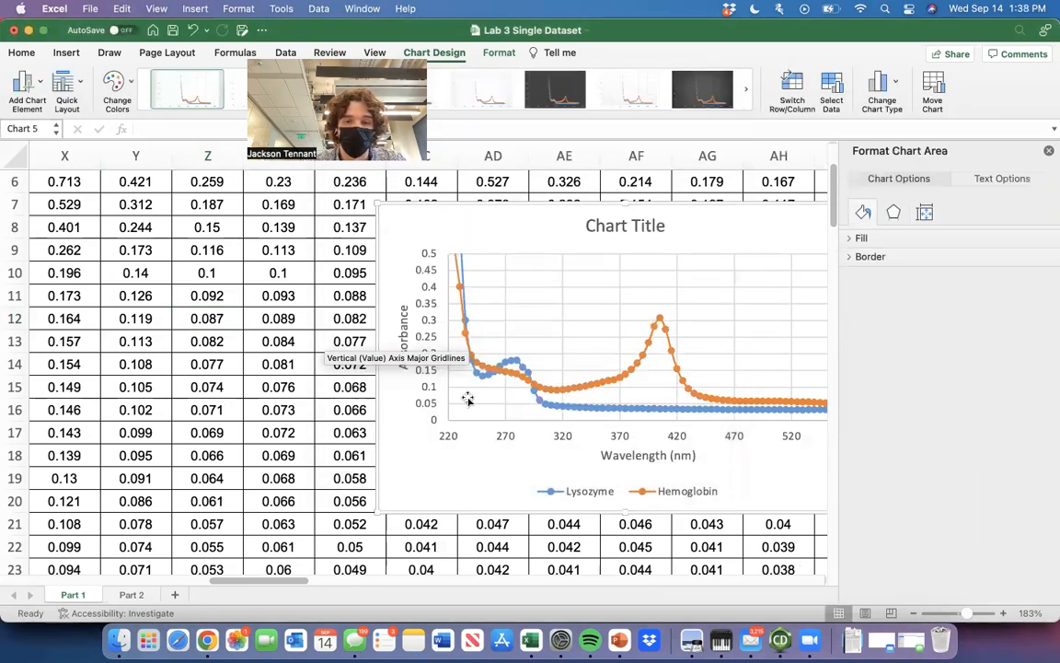
Move the combined chart to about columns Z to AG, just below row 6.
scroll(433, 405, down, 3)
scroll(559, 314, down, 3)
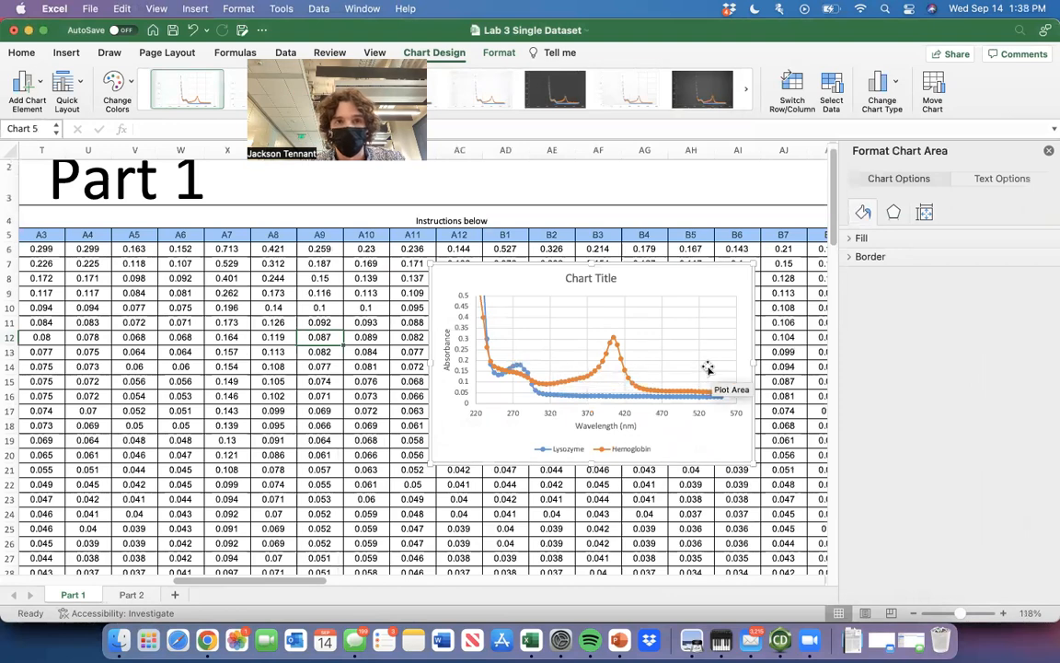
drag(694, 284, 591, 287)
Look over the Part 1 wavelength table and locate well A1's absorbance reading at 280 nm.
scroll(592, 296, down, 3)
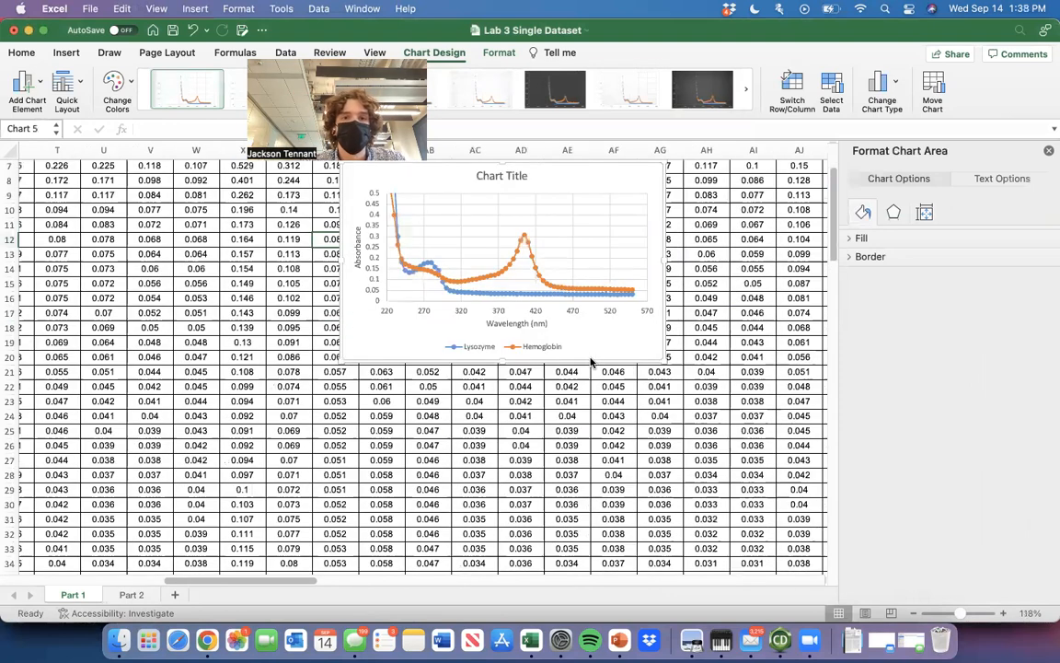
scroll(592, 362, down, 5)
scroll(592, 361, up, 1)
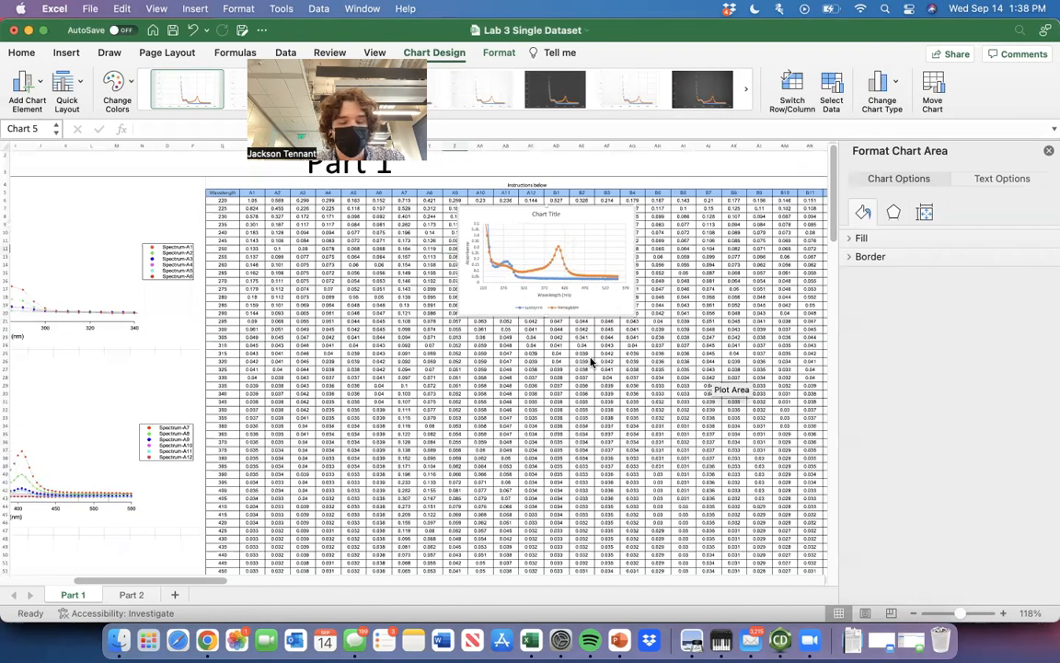
scroll(592, 361, up, 2)
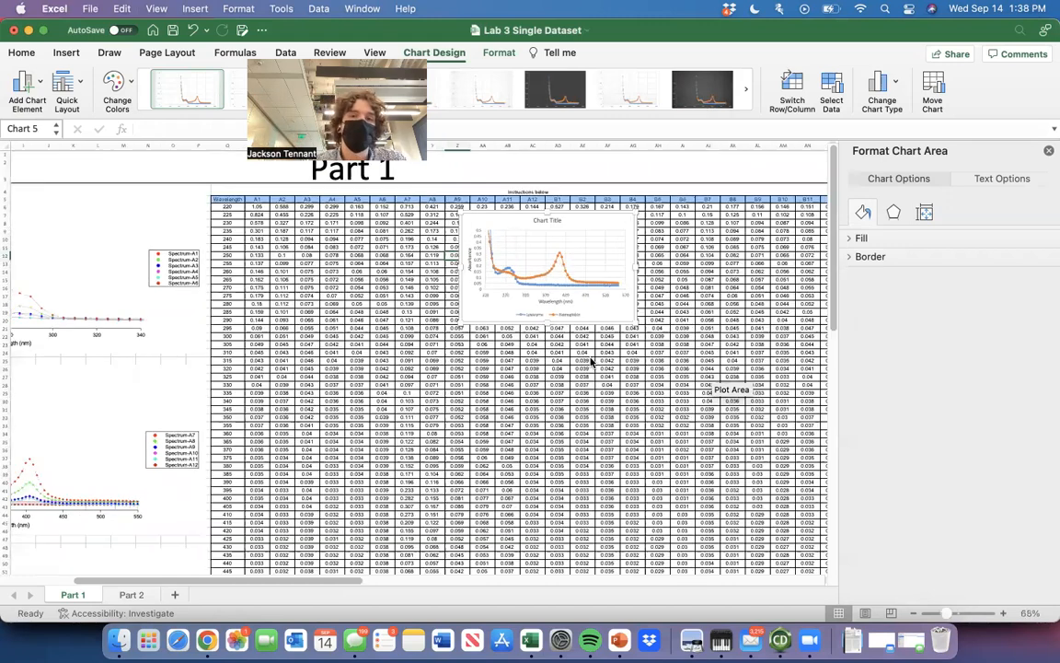
scroll(591, 362, right, 1)
scroll(570, 345, left, 1)
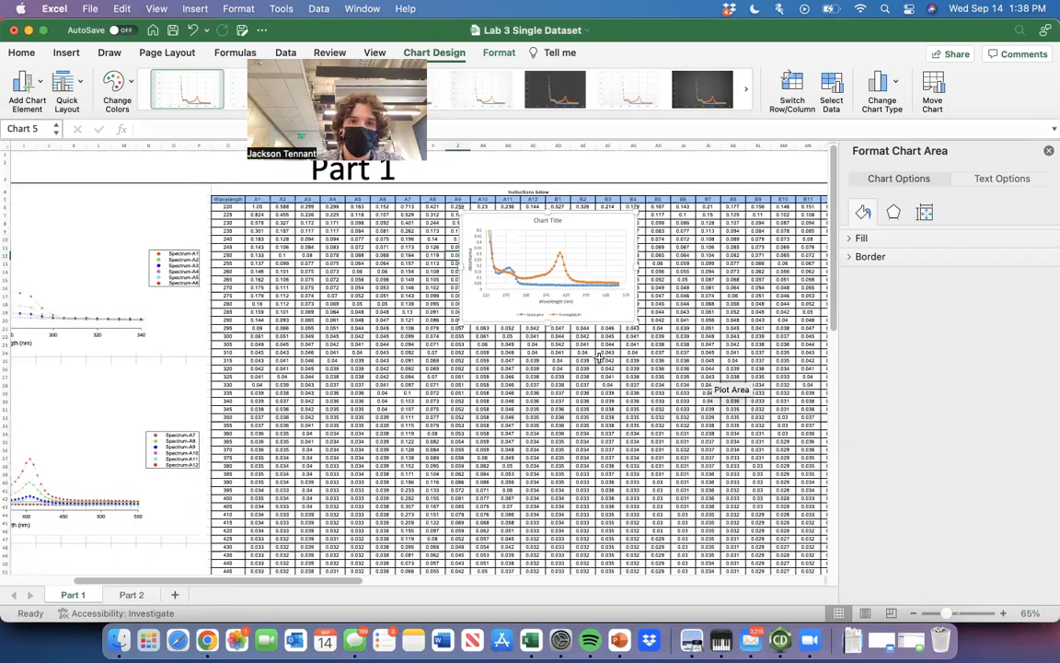
scroll(460, 299, left, 1)
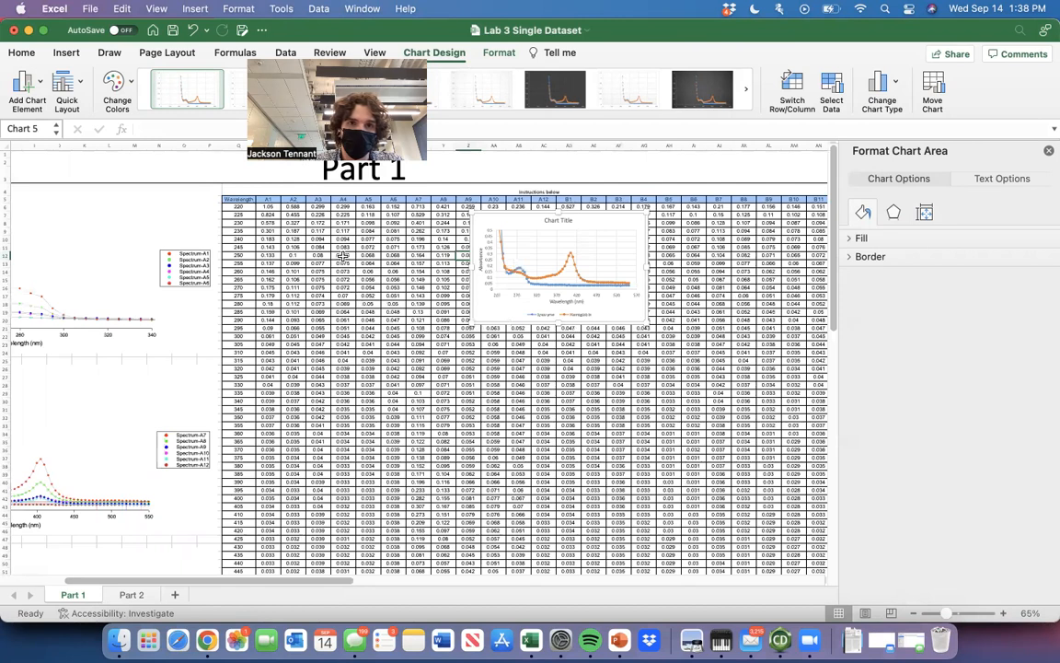
scroll(396, 366, right, 5)
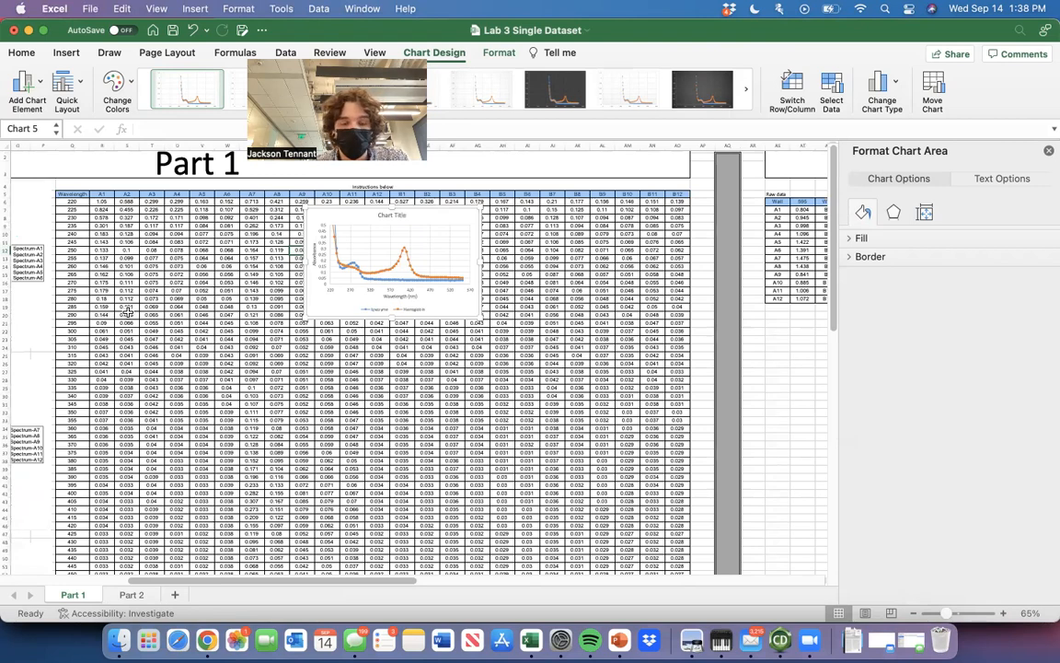
scroll(128, 313, up, 1)
scroll(128, 313, up, 5)
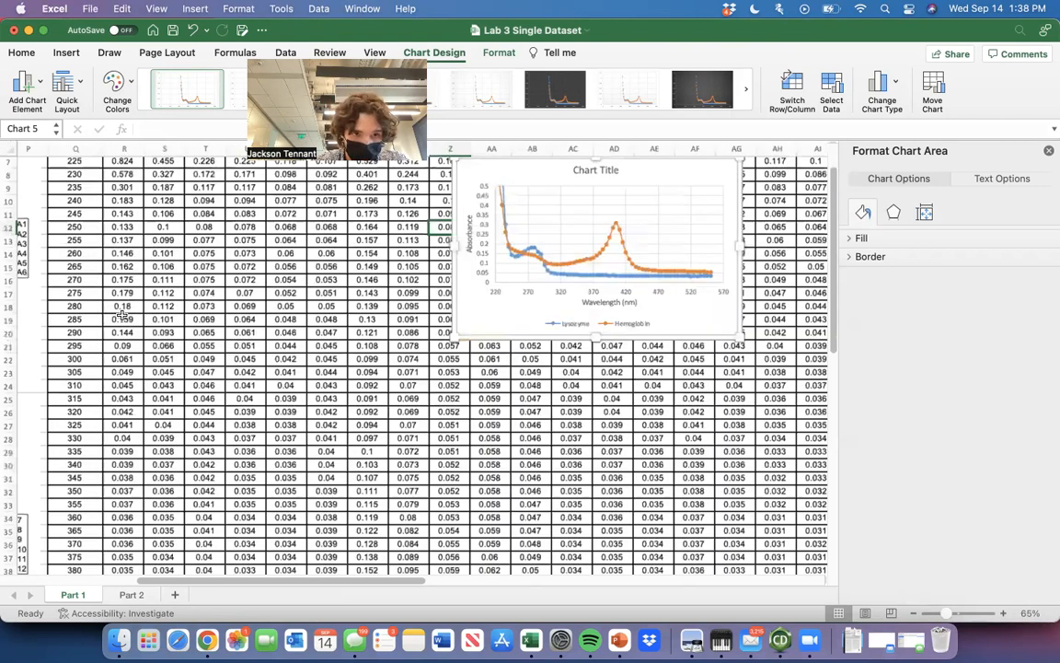
click(131, 310)
scroll(131, 310, up, 3)
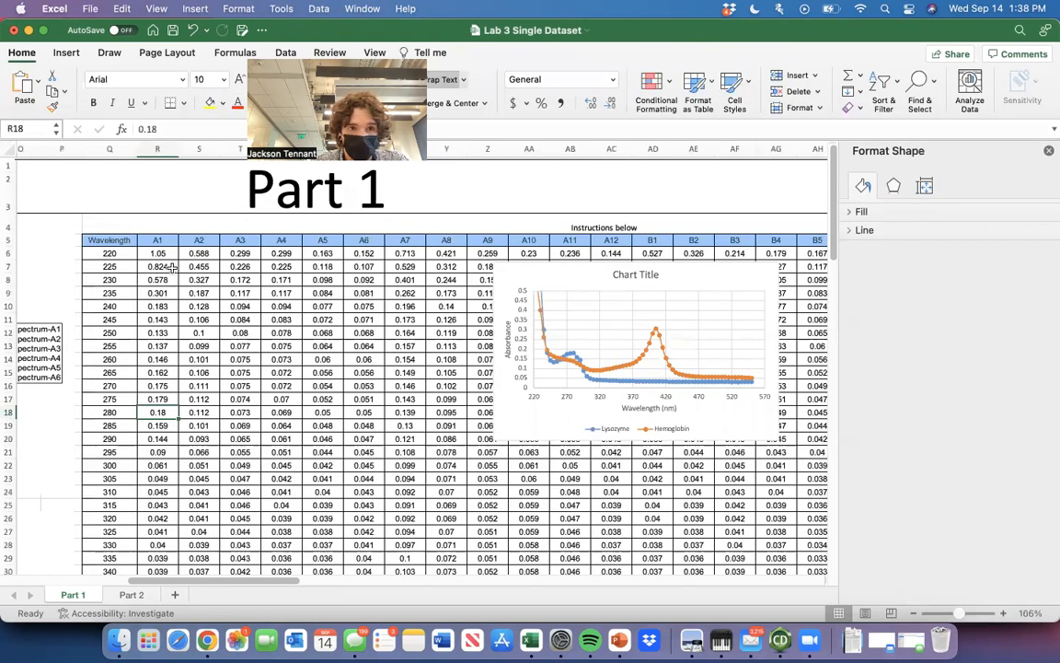
scroll(168, 265, down, 1)
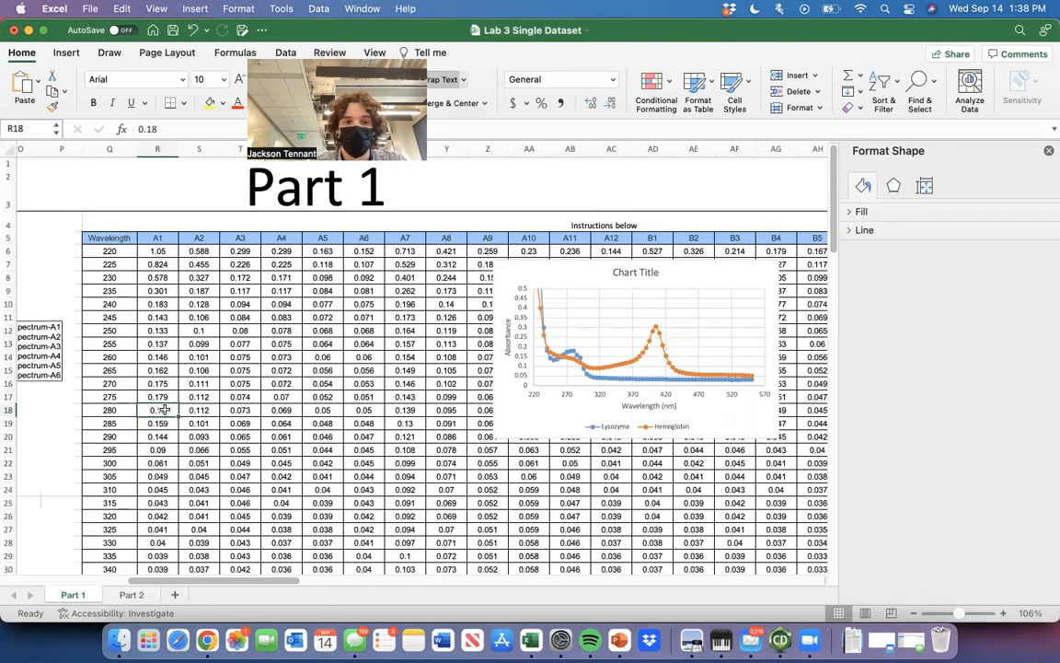
Switch to Chrome, search Google for "lysozyme extinction coefficient" and highlight the molar extinction coefficient in the featured answer.
click(208, 639)
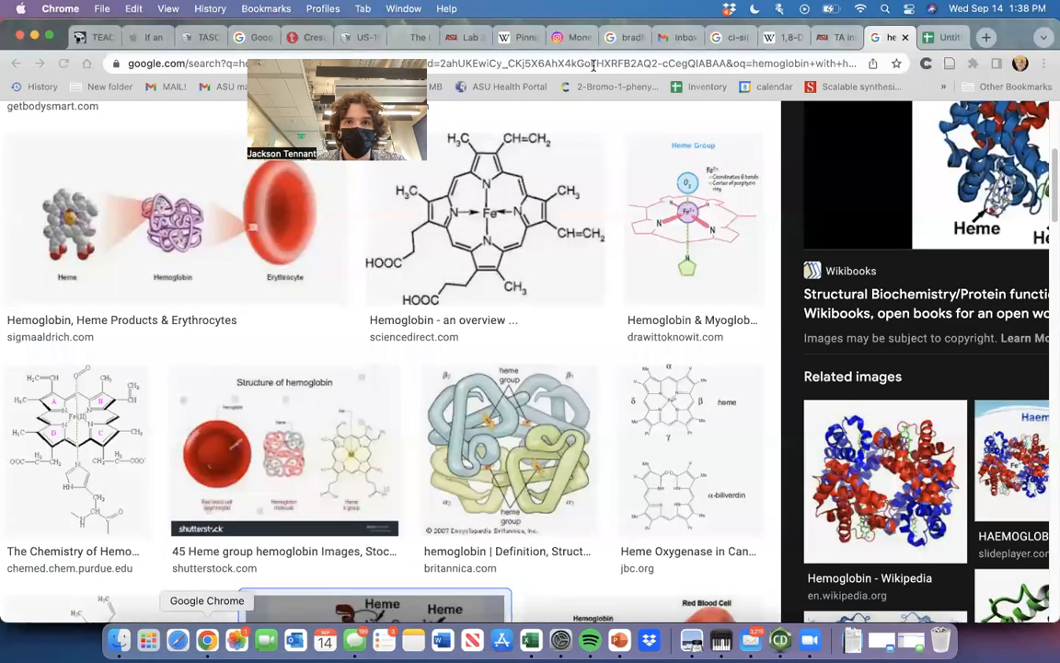
click(594, 64)
text(lysozyme ext)
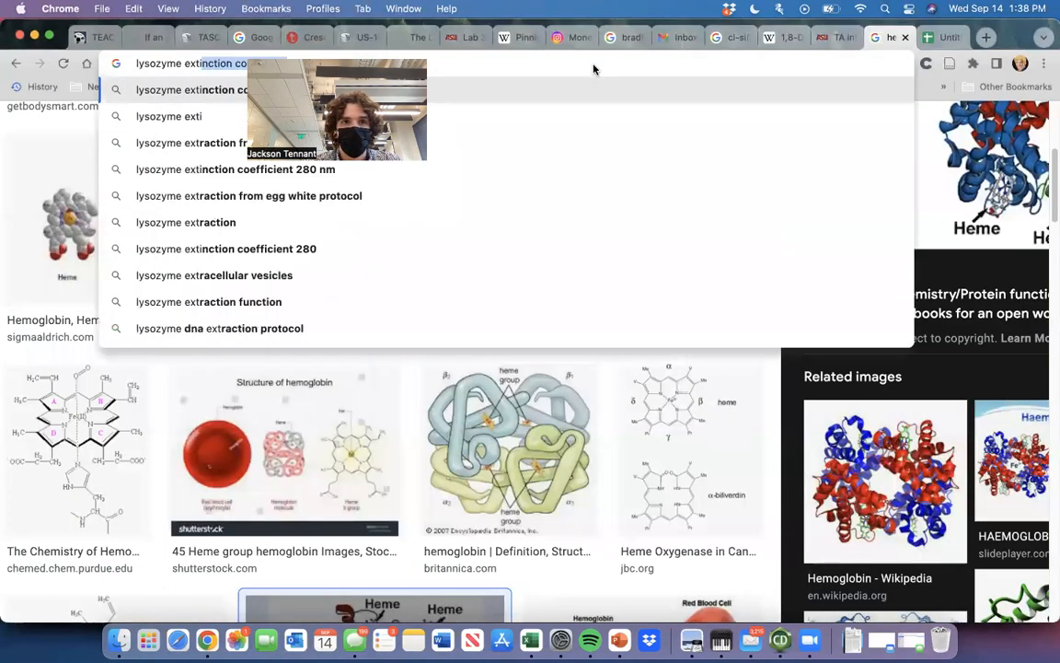
text(inction)
key(Return)
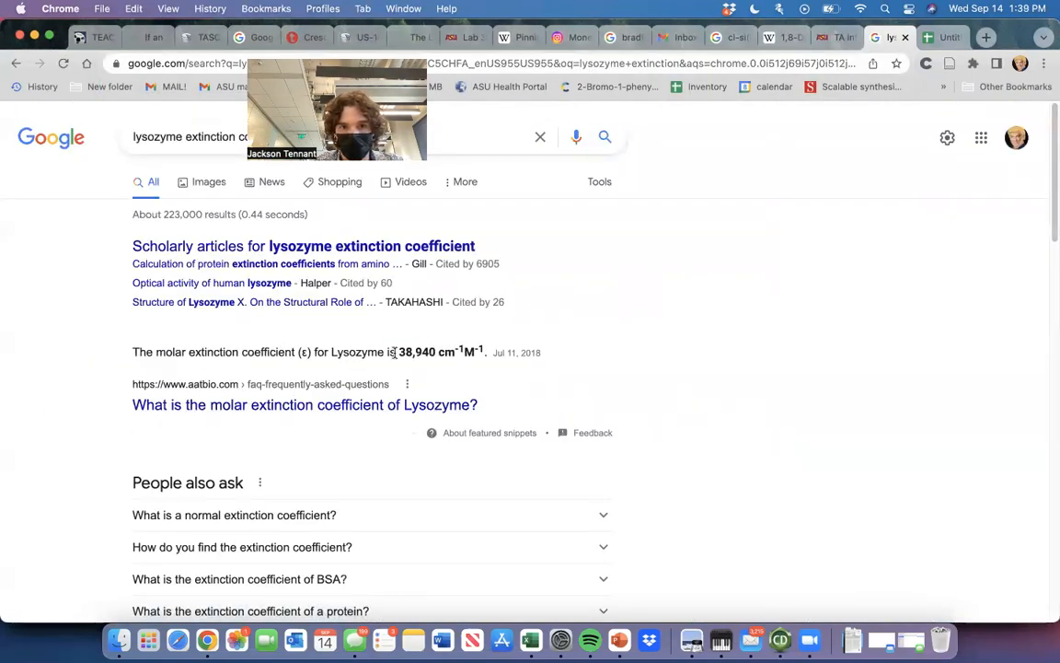
drag(396, 352, 485, 351)
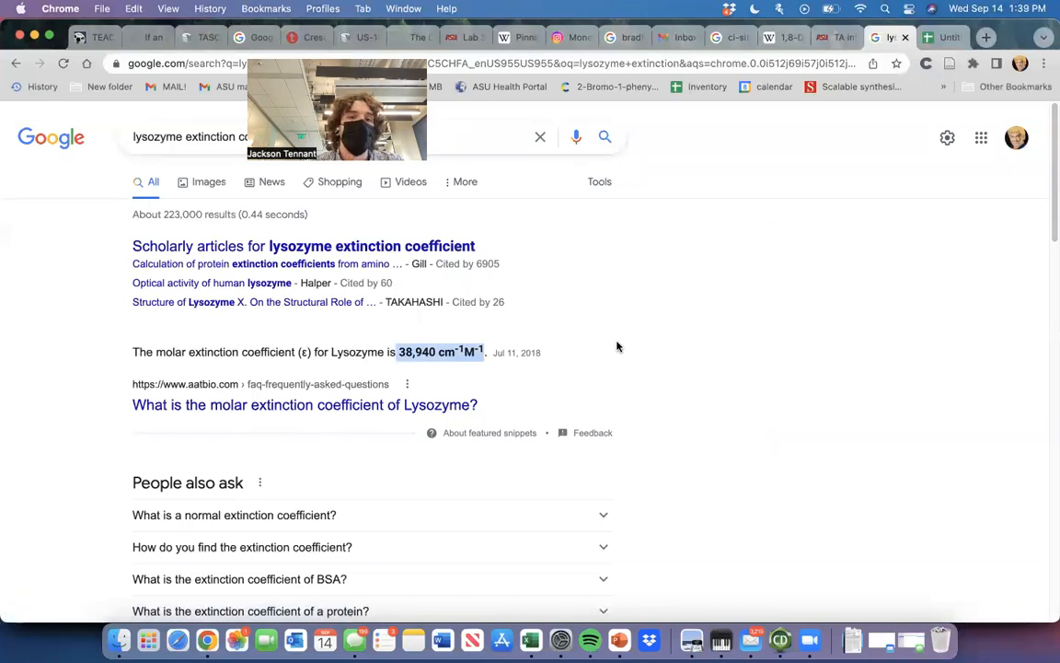
Switch back to Excel and examine the Part 1 spectrum charts for wells A1 to A6, A7 to A12 and B1 to B6.
key(super+Tab)
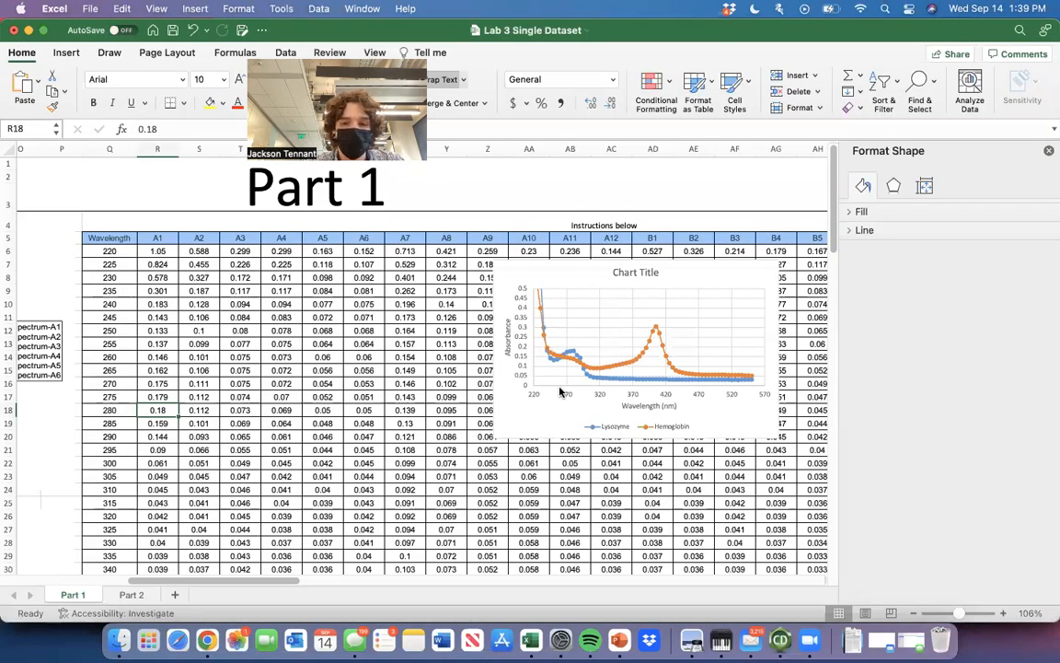
scroll(598, 460, down, 1)
scroll(598, 460, right, 1)
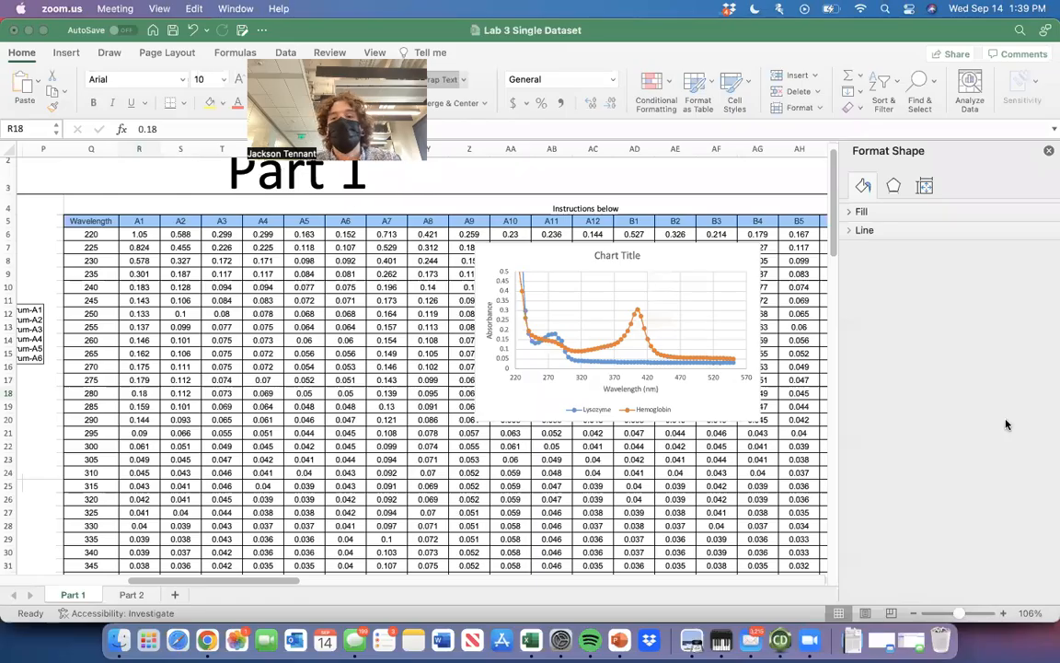
click(1006, 424)
scroll(510, 433, left, 5)
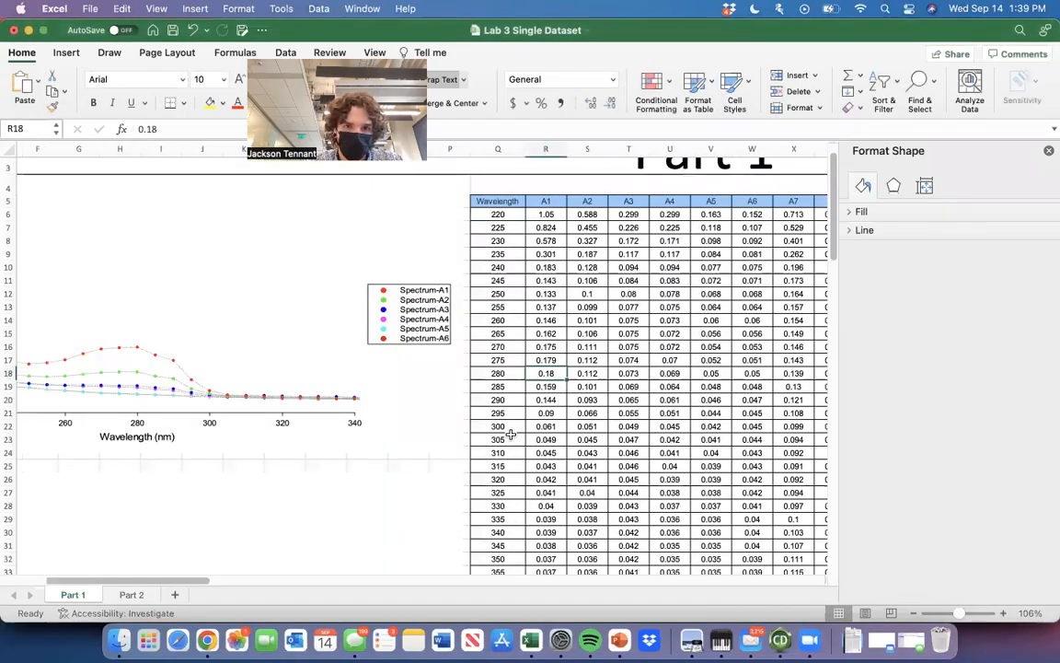
scroll(511, 434, down, 5)
scroll(221, 408, down, 4)
scroll(281, 384, down, 1)
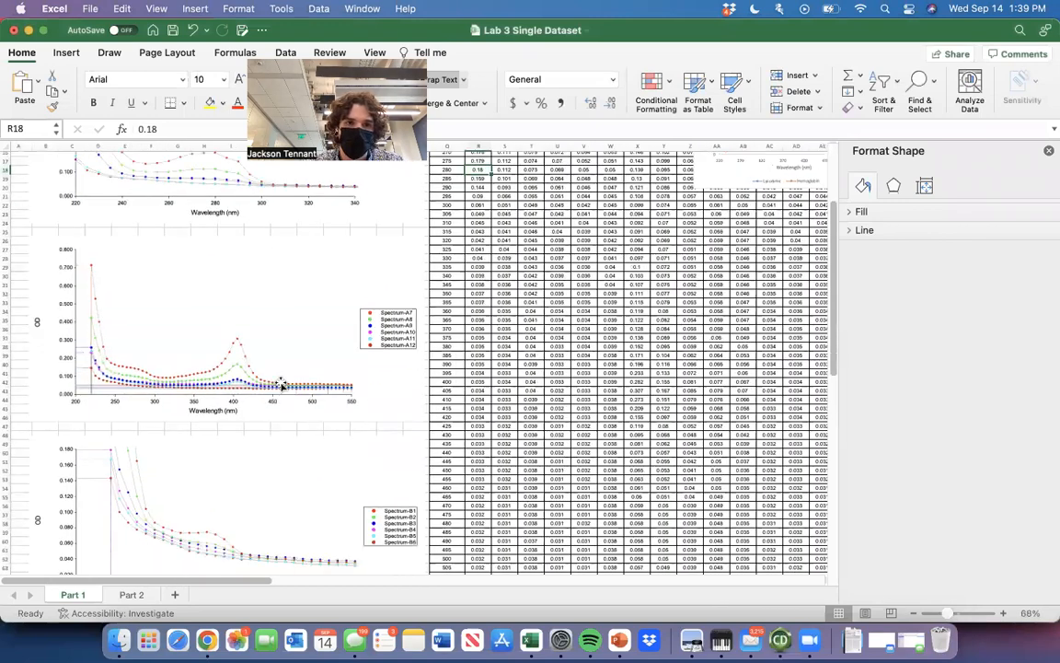
scroll(280, 383, up, 5)
scroll(281, 384, down, 10)
scroll(281, 384, up, 9)
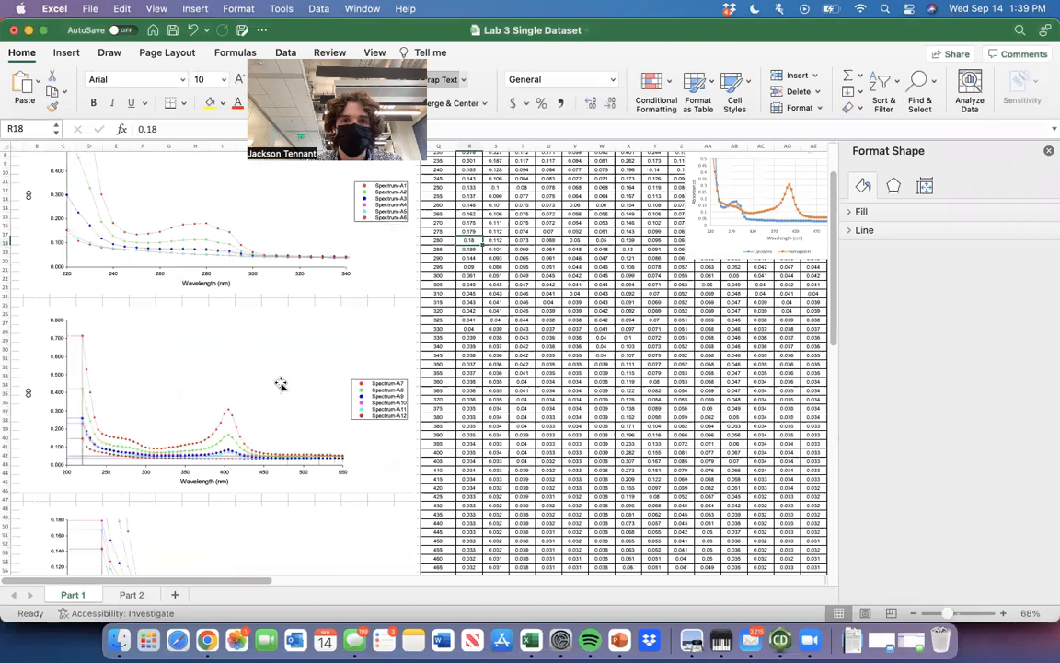
scroll(281, 384, up, 3)
Examine the Part 2 raw data table, the BSA standard curve table and its instructions.
scroll(280, 384, right, 15)
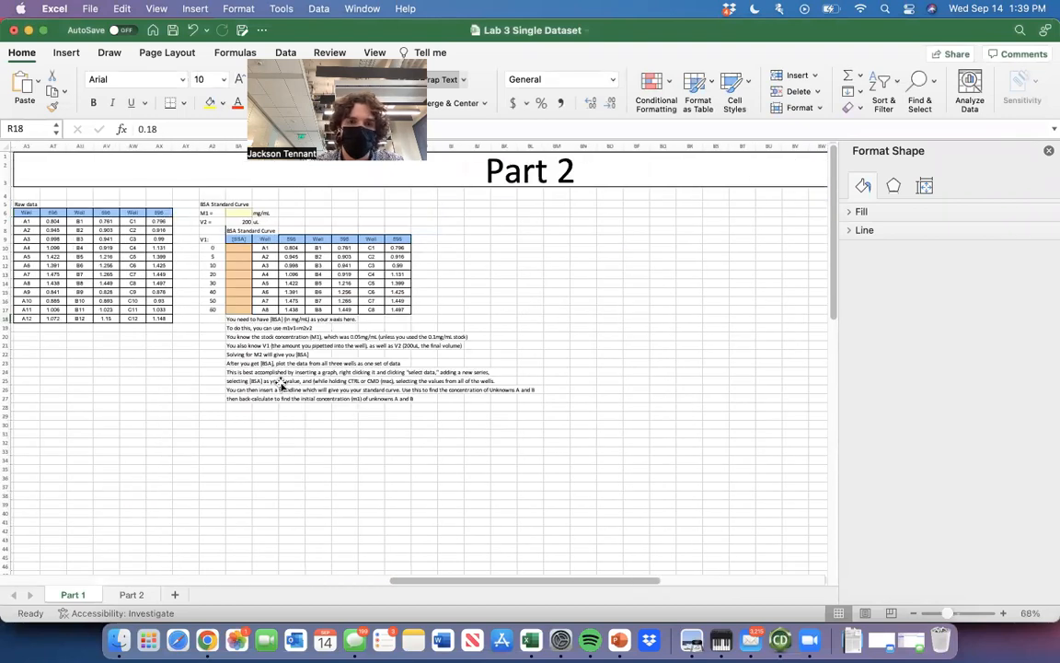
scroll(253, 301, up, 5)
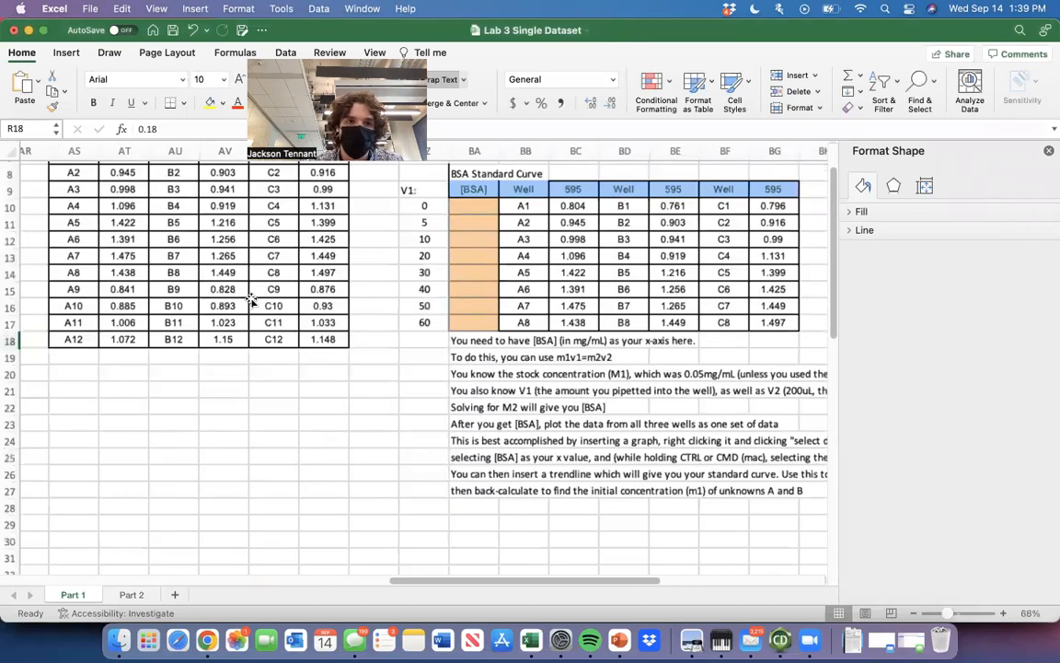
scroll(253, 304, down, 1)
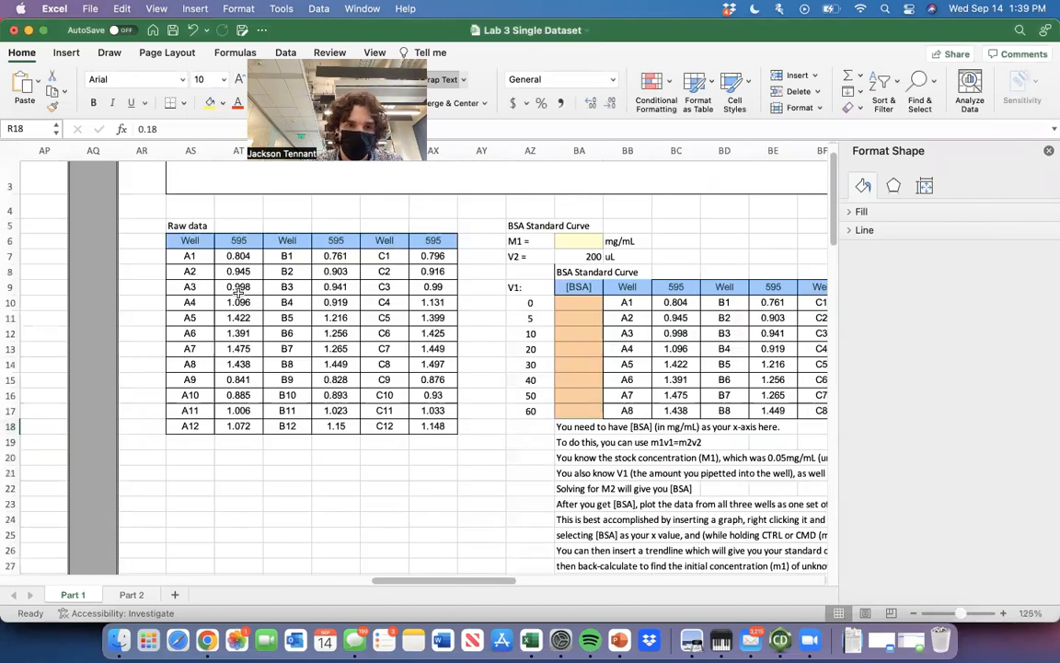
scroll(448, 396, right, 12)
scroll(447, 395, left, 2)
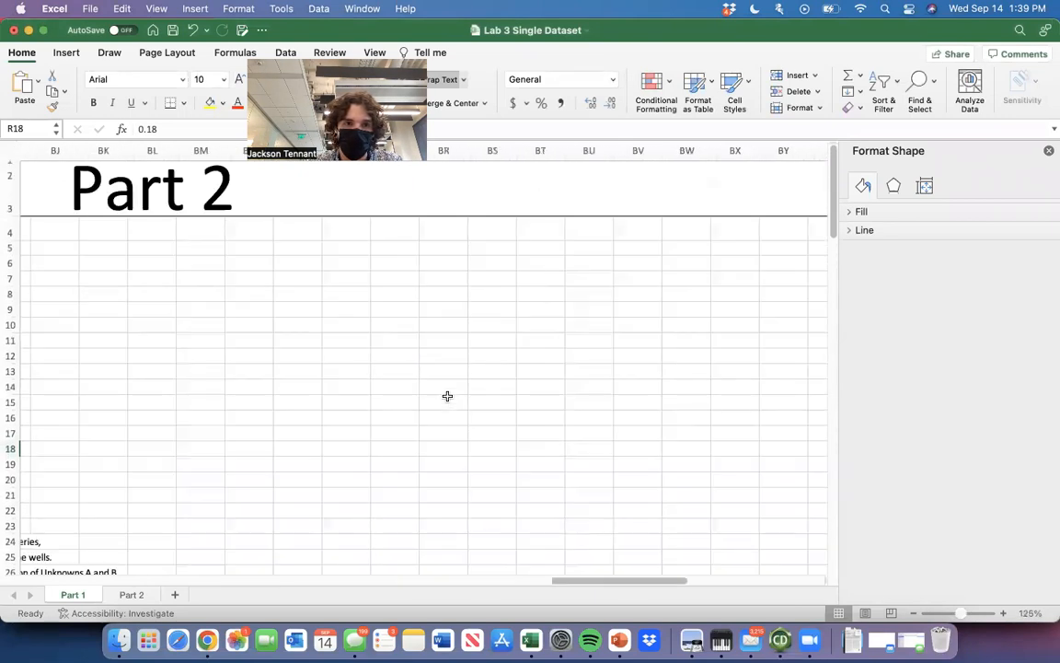
scroll(447, 396, left, 10)
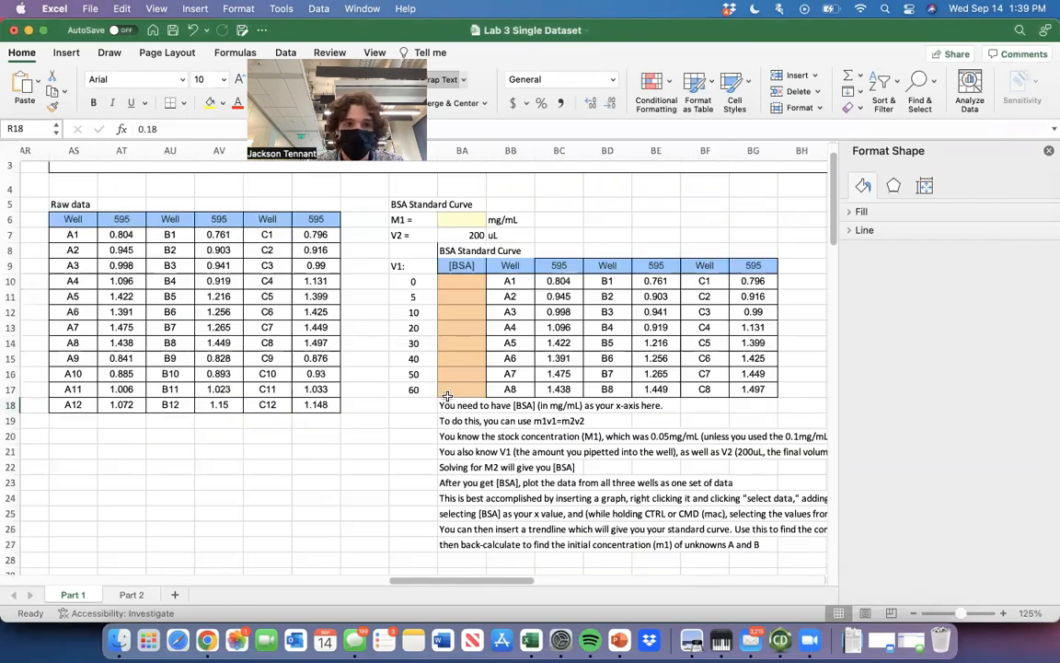
scroll(447, 396, left, 3)
scroll(447, 397, down, 1)
scroll(447, 396, right, 1)
Move the raw data rows for wells A9 to A12, B9 to B12 and C9 to C12 down to rows 20 to 23, starting at AS20.
drag(184, 344, 429, 392)
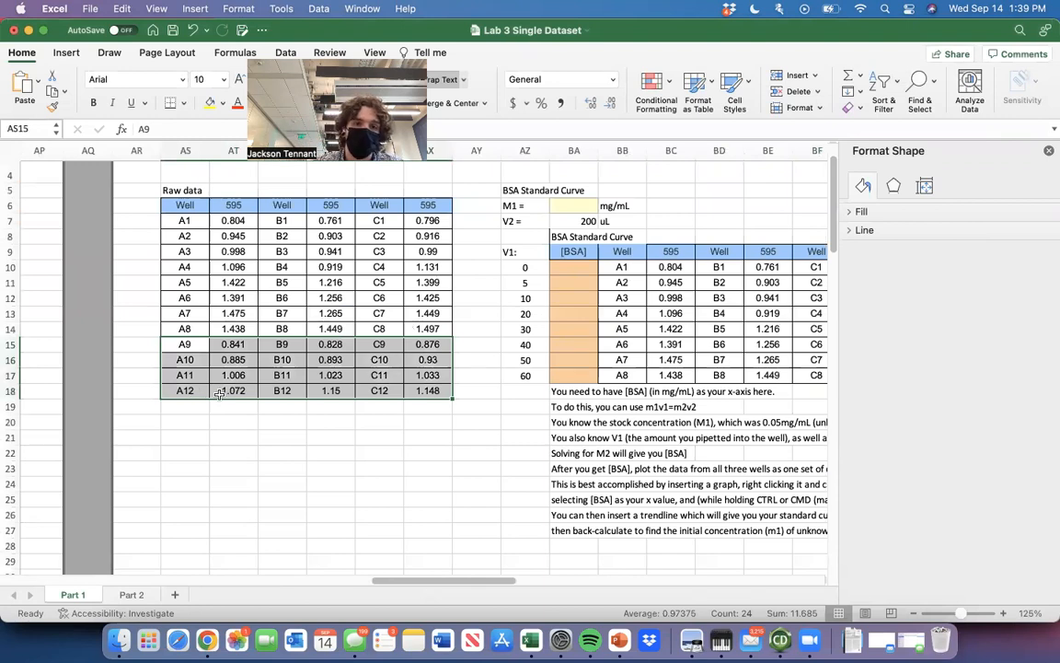
drag(220, 403, 218, 471)
click(221, 373)
scroll(331, 391, up, 2)
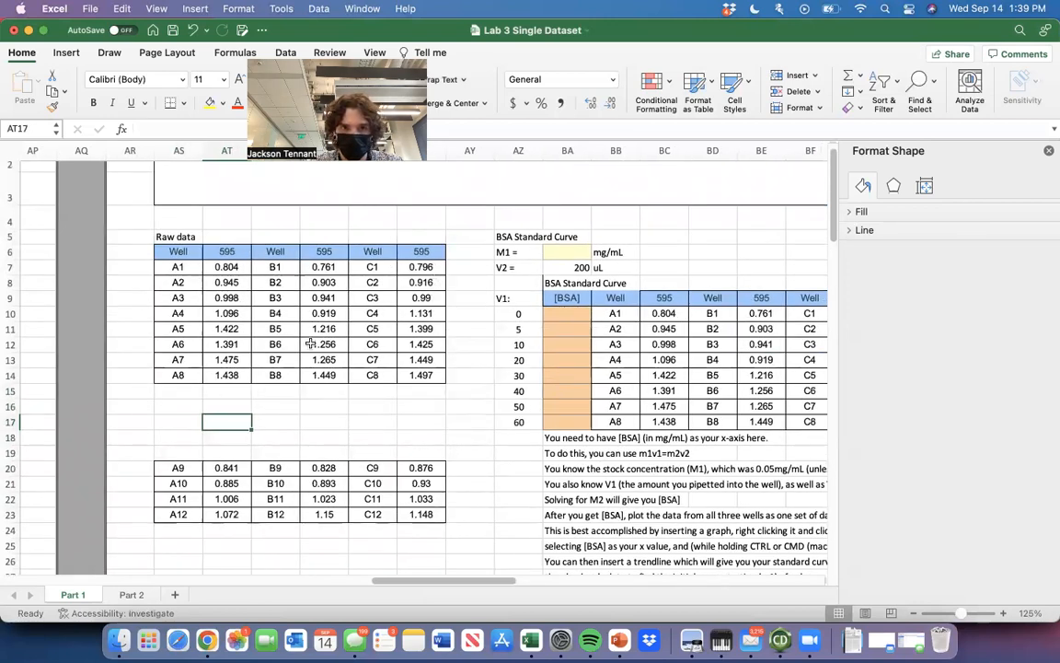
scroll(369, 322, down, 2)
scroll(368, 322, left, 1)
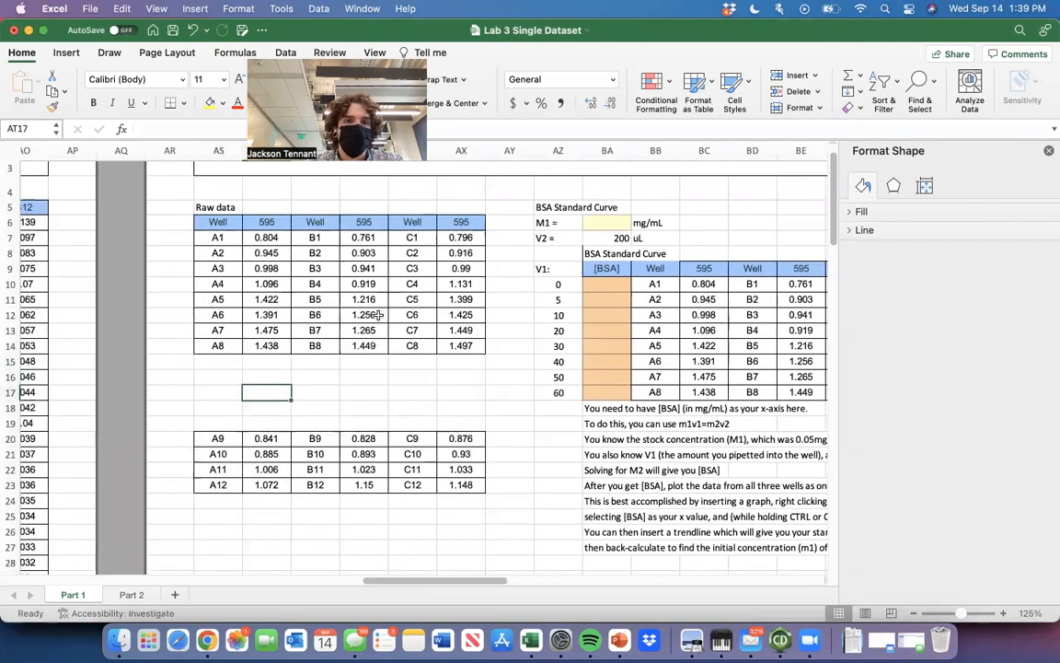
scroll(377, 315, up, 2)
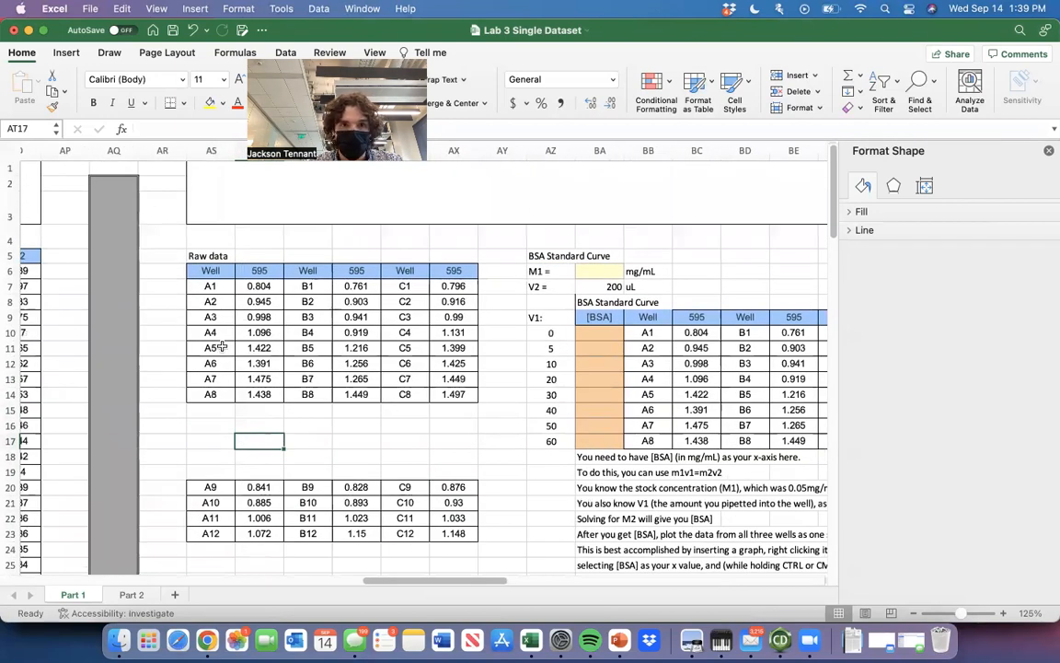
scroll(207, 350, left, 1)
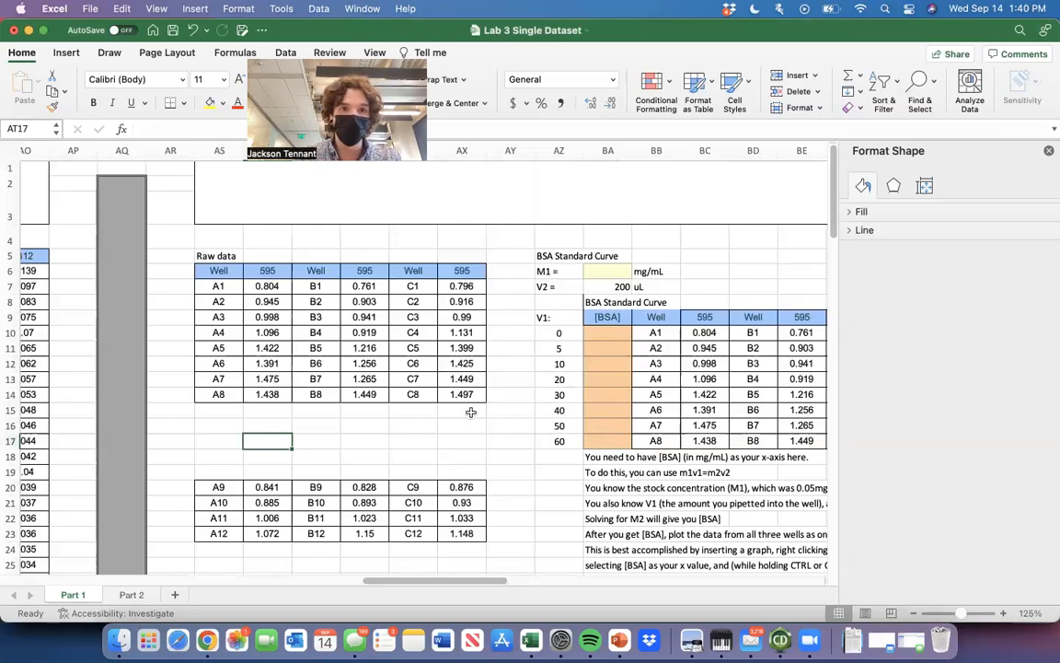
scroll(470, 411, down, 1)
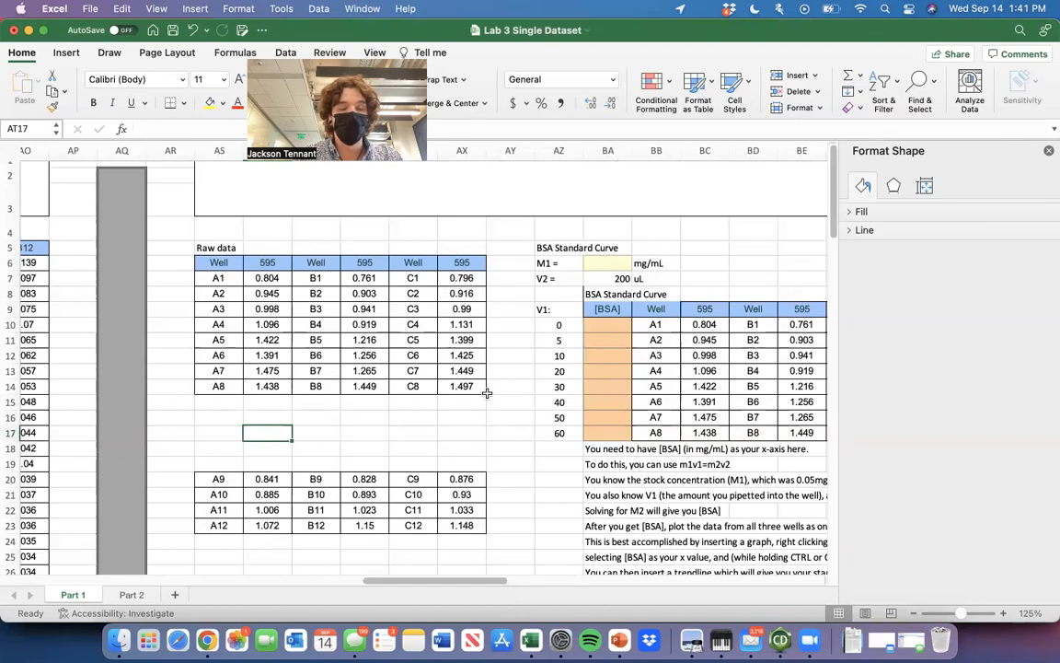
Set the BSA stock concentration M1 to 0.05 mg/mL in the standard curve section.
scroll(464, 424, down, 1)
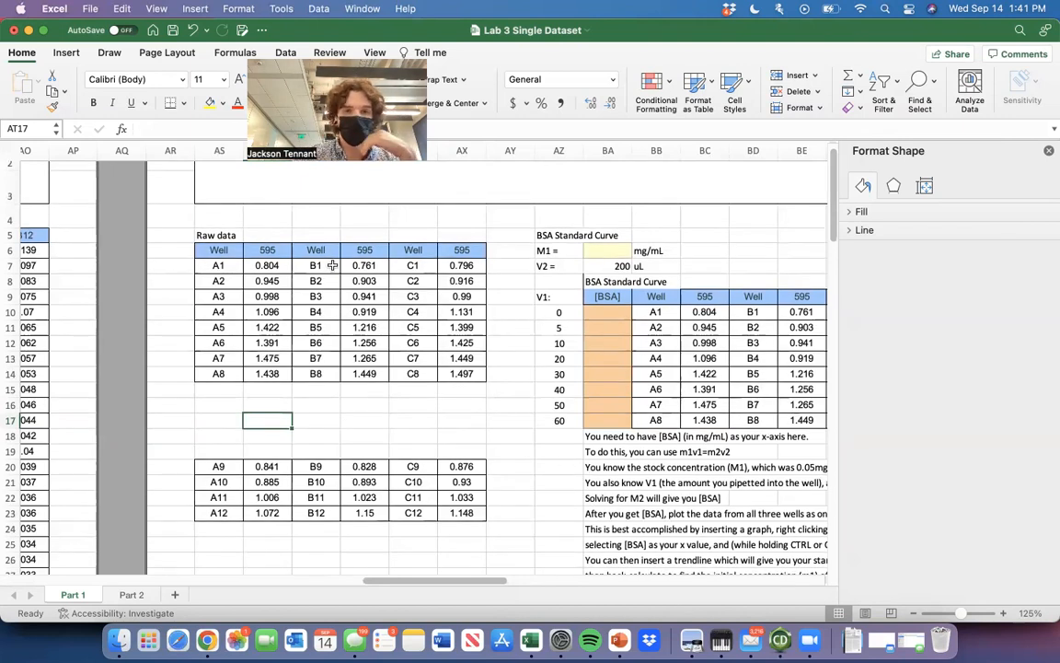
scroll(332, 265, down, 2)
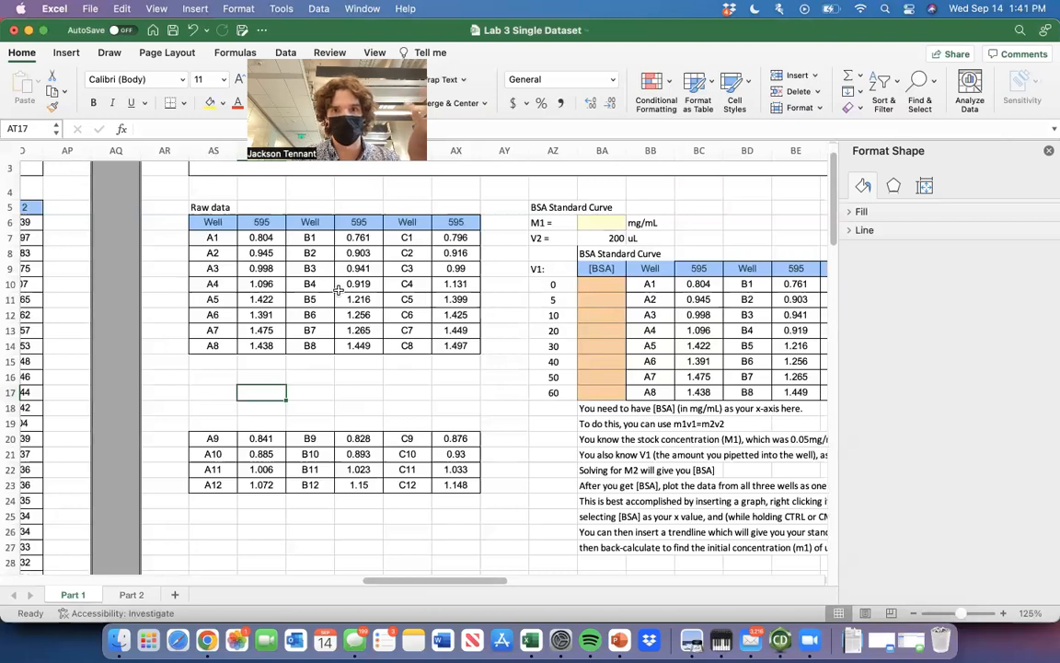
click(599, 218)
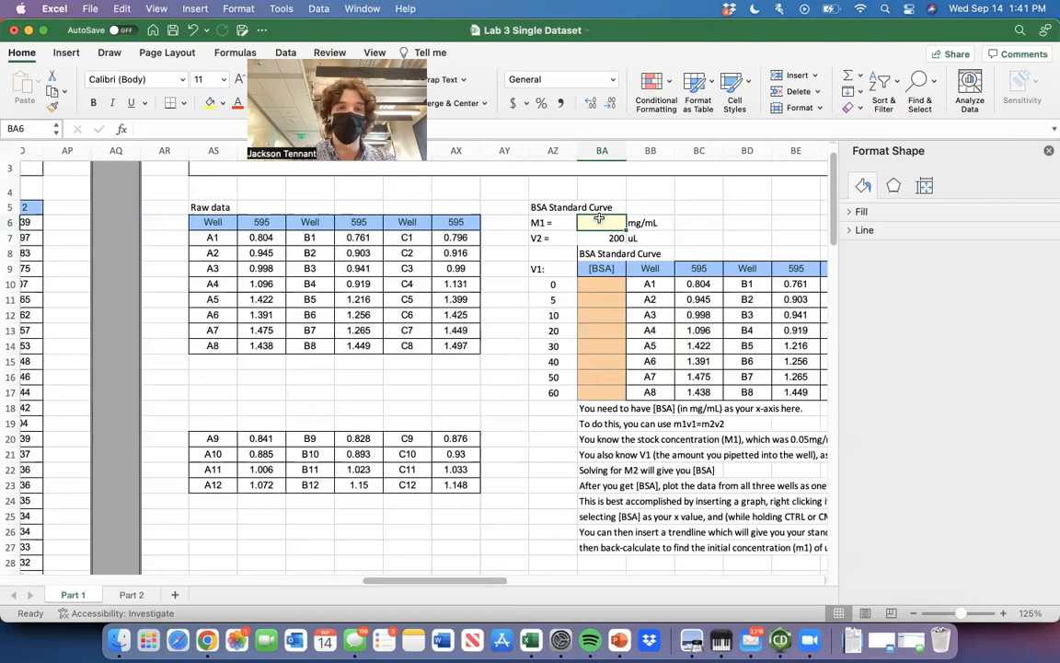
text(0.05)
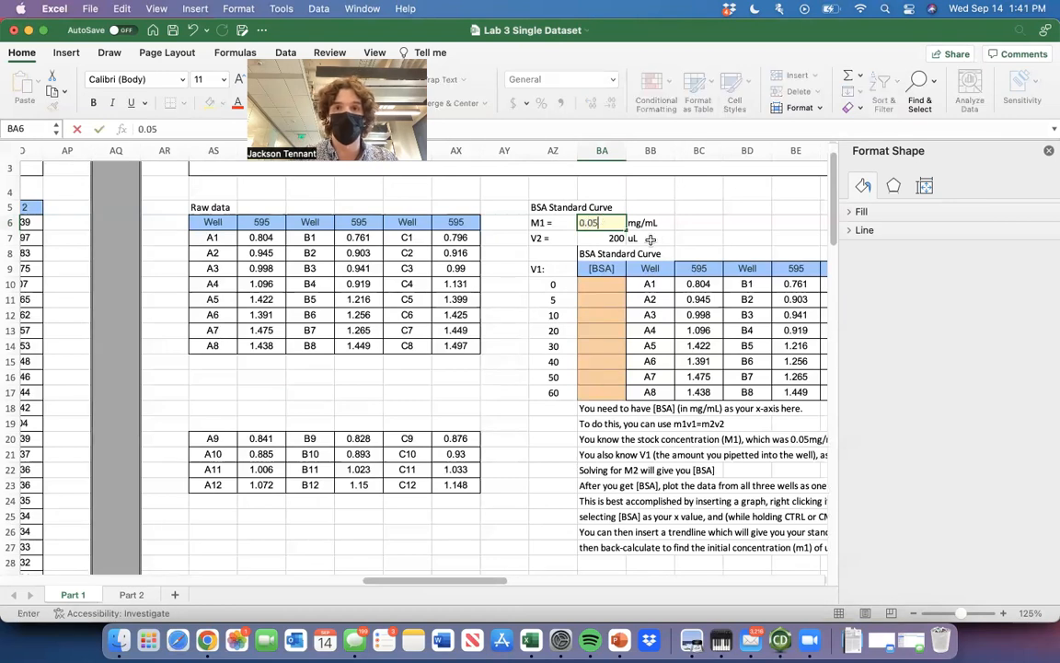
double_click(732, 236)
key(Escape)
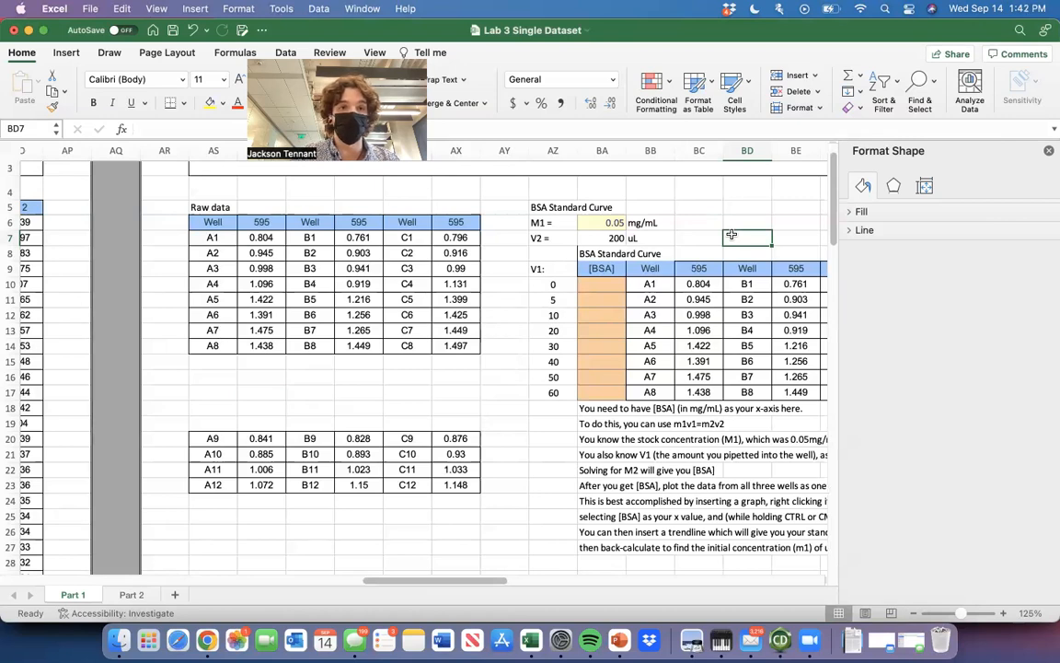
Try 0.1 mg/mL as the BSA stock concentration M1, and restore it to 0.05 mg/mL.
click(608, 223)
text(0.1)
key(Tab)
click(617, 223)
text(0.05)
key(Return)
key(Return)
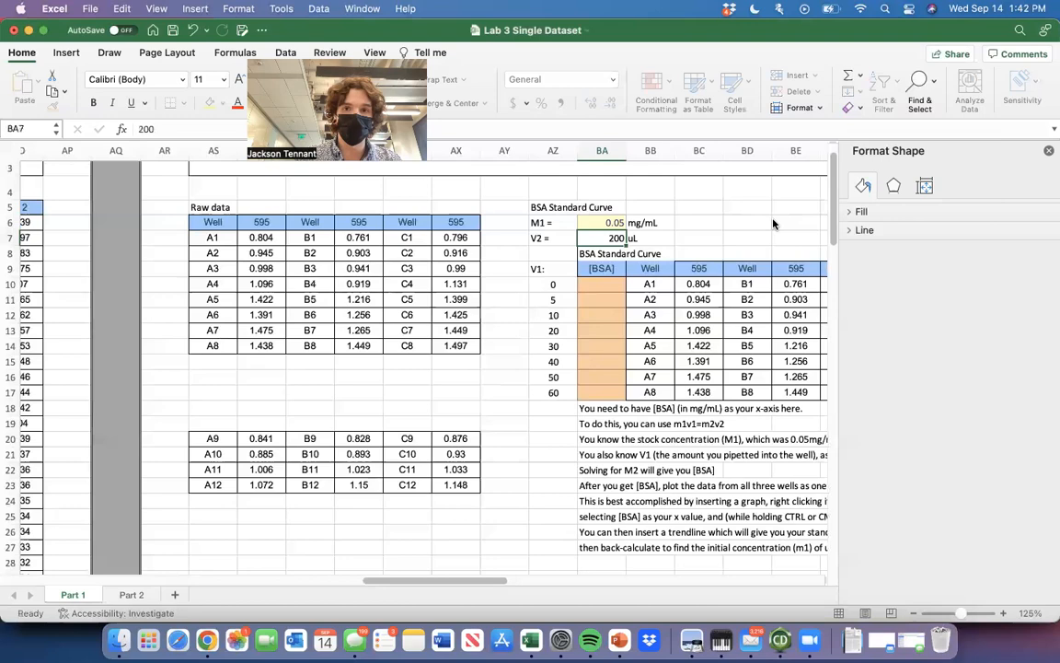
Examine the M1 and V2 inputs and the V1 column of the BSA standard curve table.
scroll(695, 265, down, 1)
scroll(700, 264, up, 3)
scroll(701, 264, right, 1)
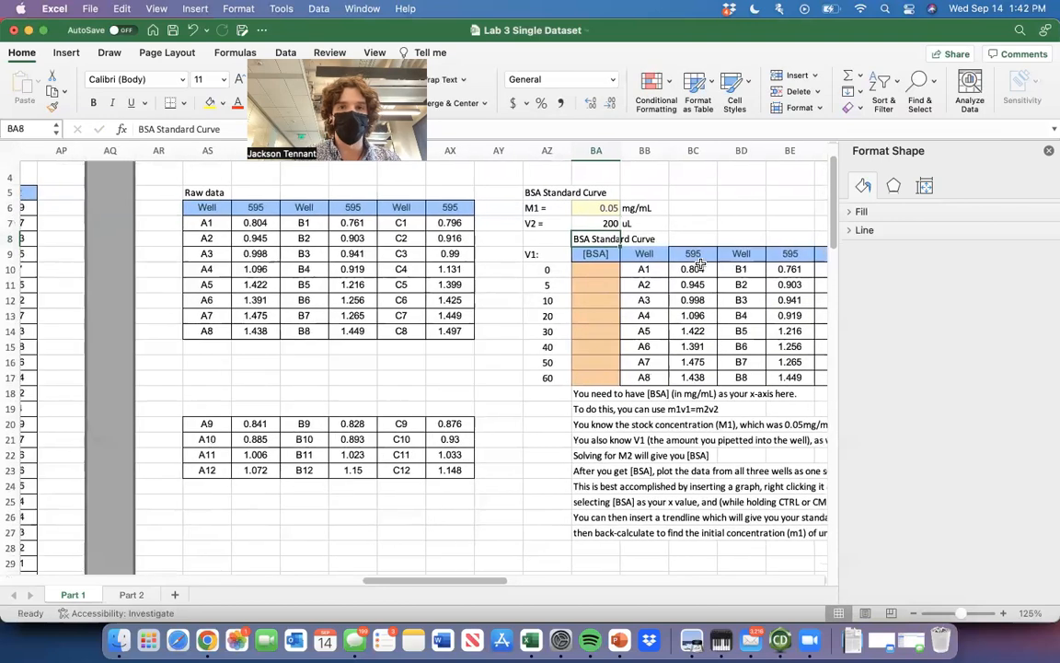
key(Up)
key(Up)
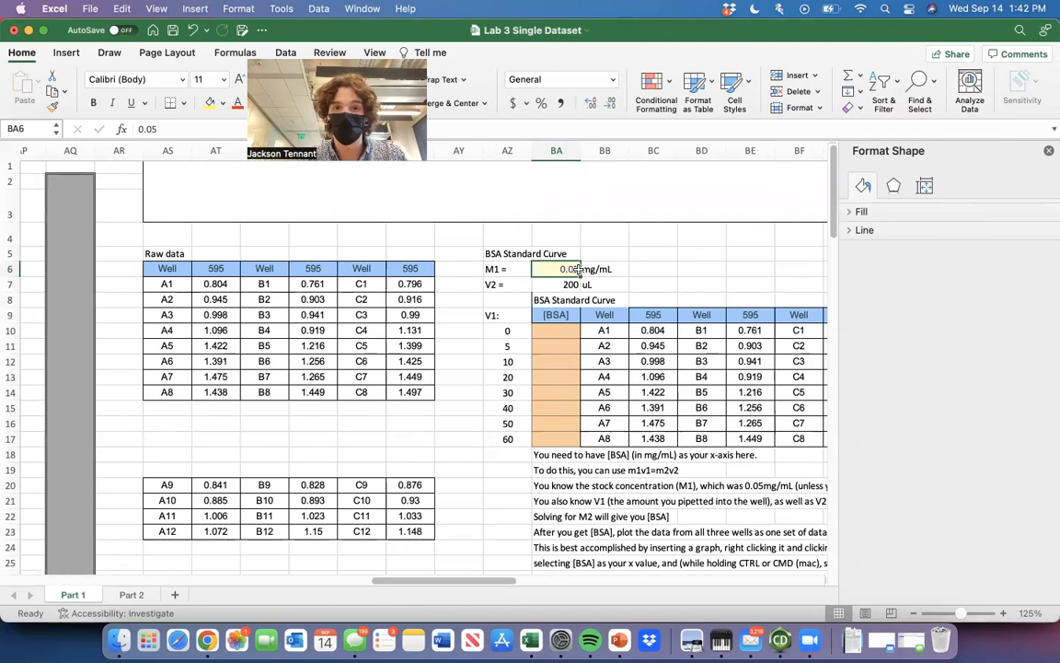
key(Return)
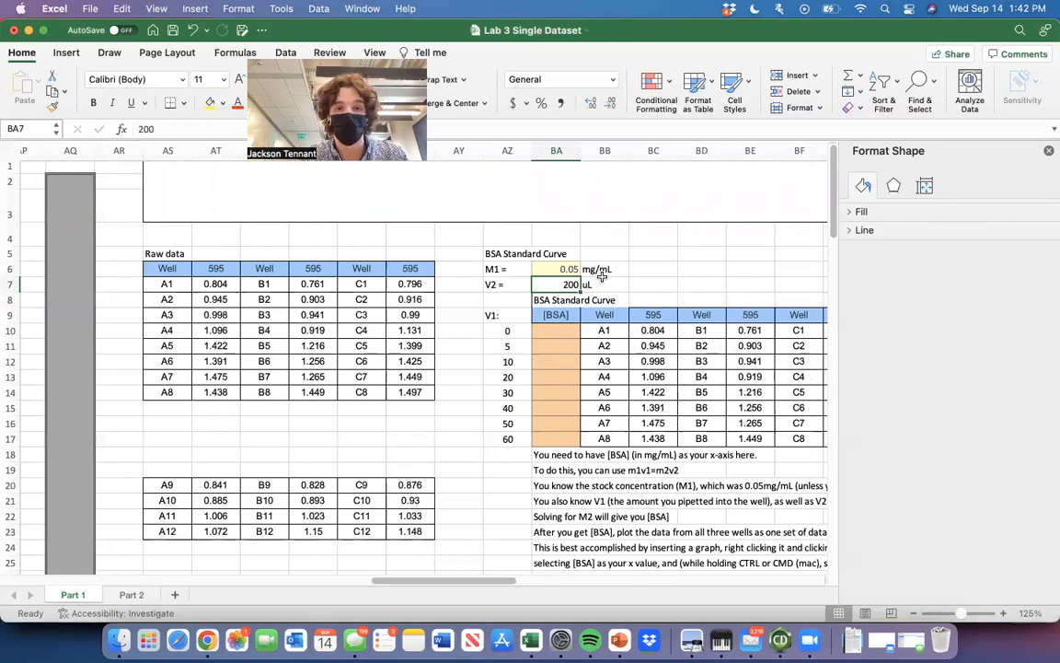
key(Down)
key(Left)
key(Right)
key(Left)
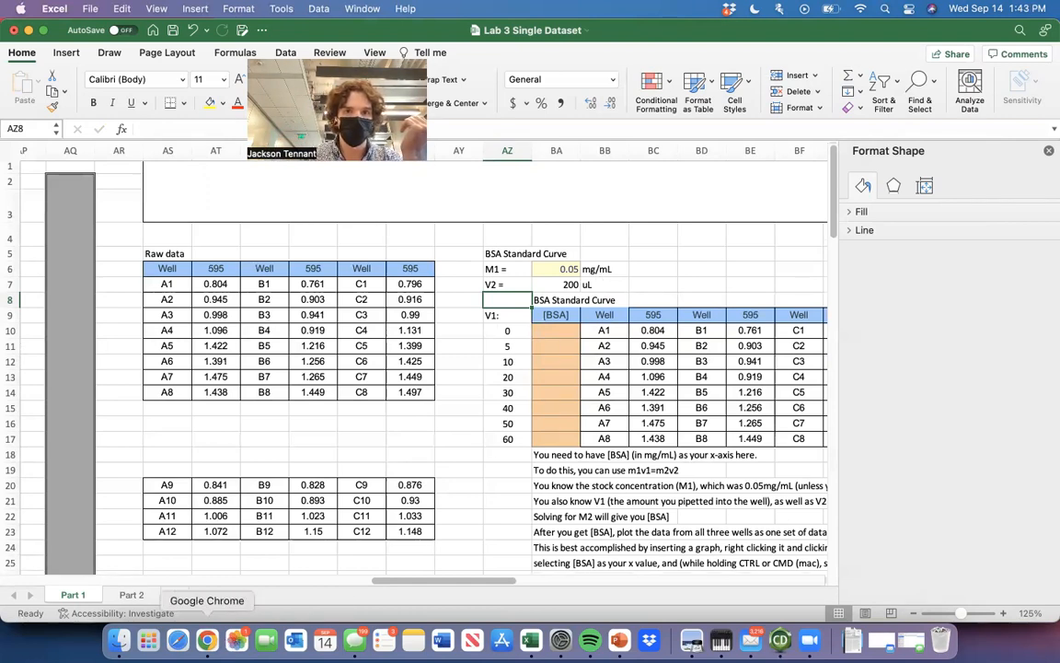
Switch to Chrome and view the standards pipetting table in the Lab 3 protein spectrometry PDF.
click(207, 638)
click(824, 41)
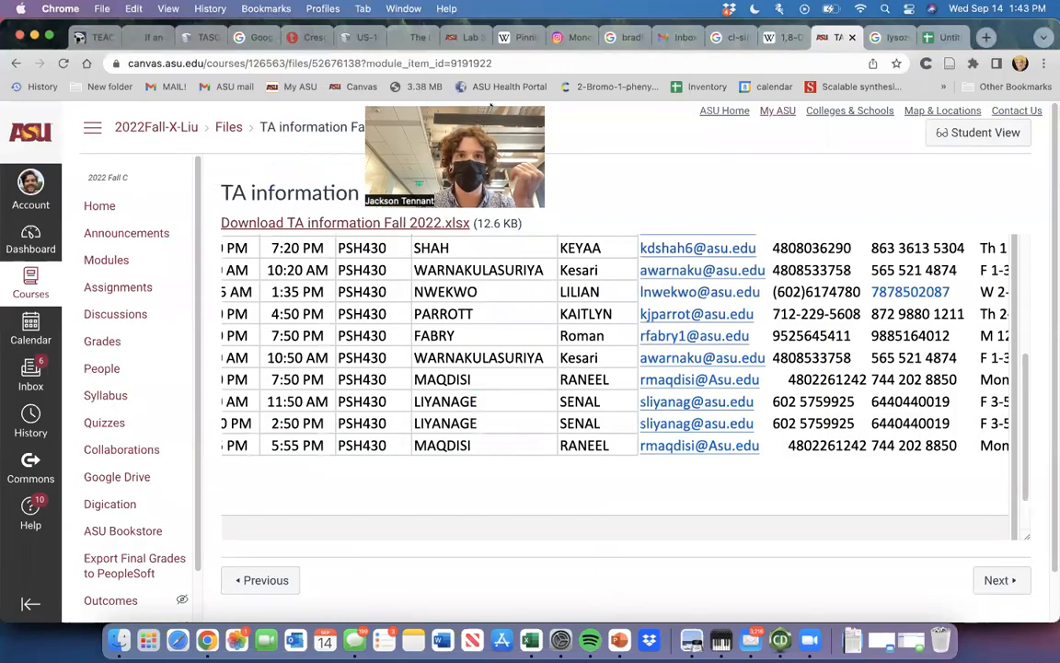
click(465, 37)
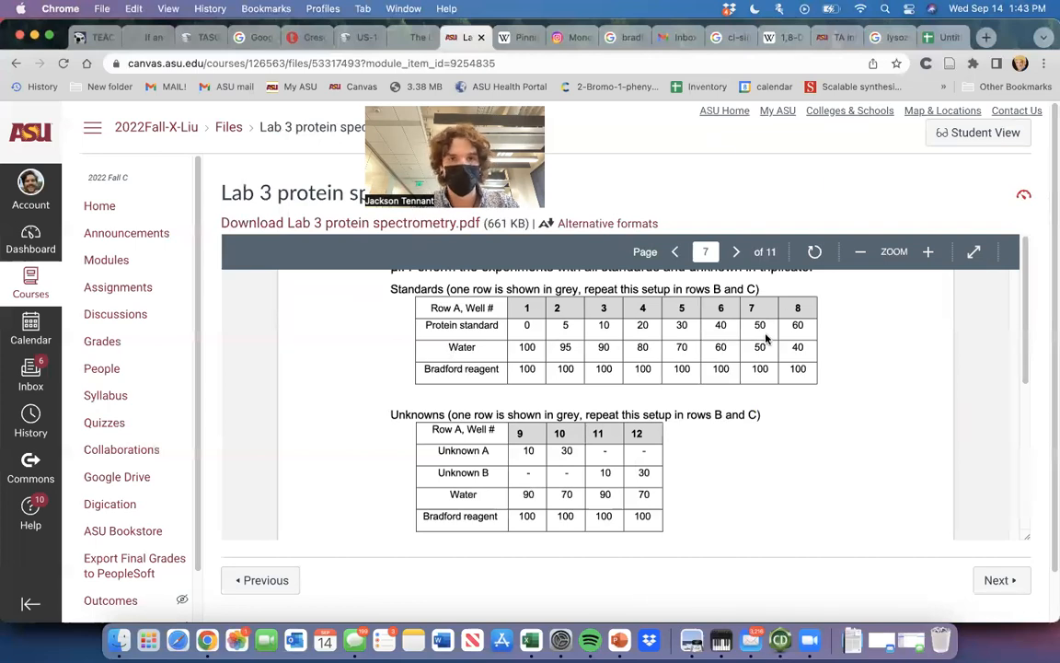
Switch back to Excel and compare the V1 volumes in column AZ with the protocol's protein standard volumes.
key(super+Tab)
key(Down)
key(Down)
key(Down)
key(Down)
key(Down)
key(Down)
key(Down)
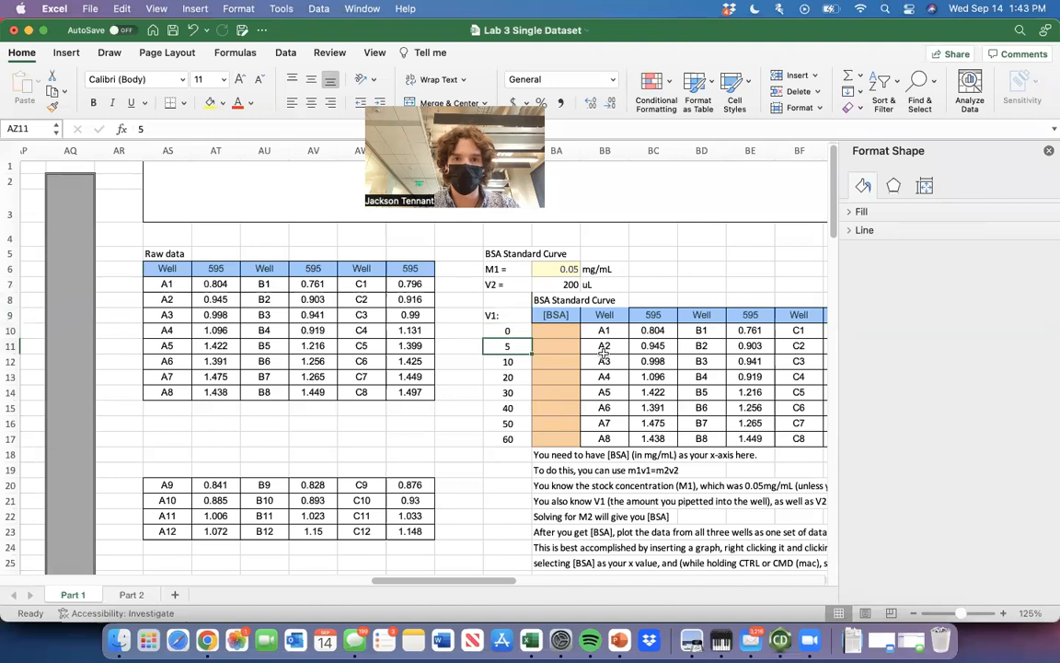
key(Up)
key(Up)
key(Up)
key(Up)
key(Up)
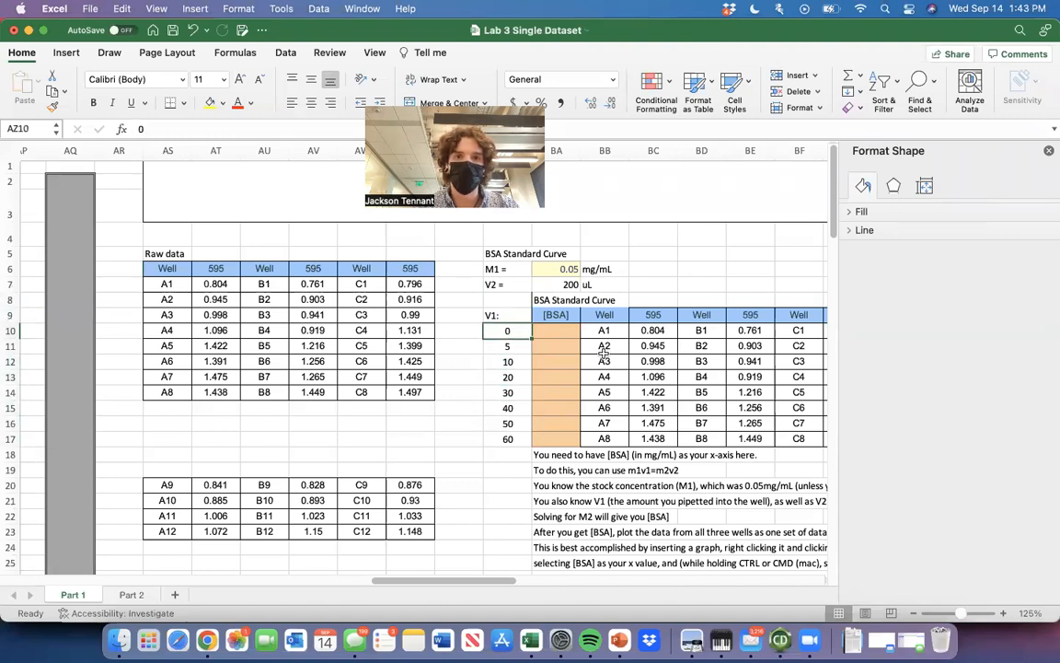
scroll(463, 391, right, 3)
key(Right)
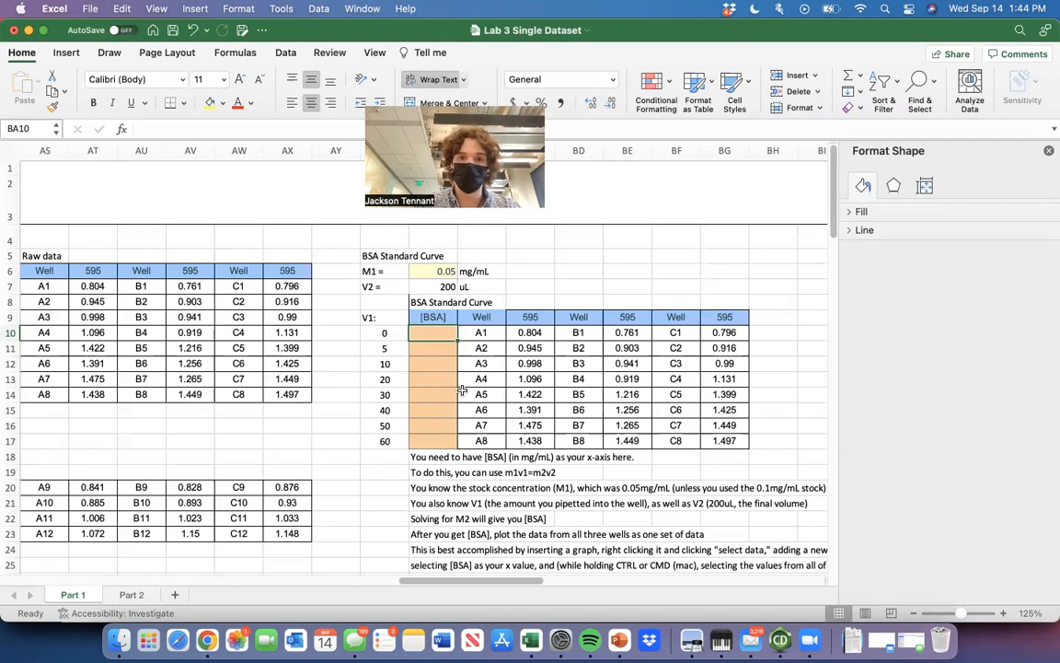
text(=)
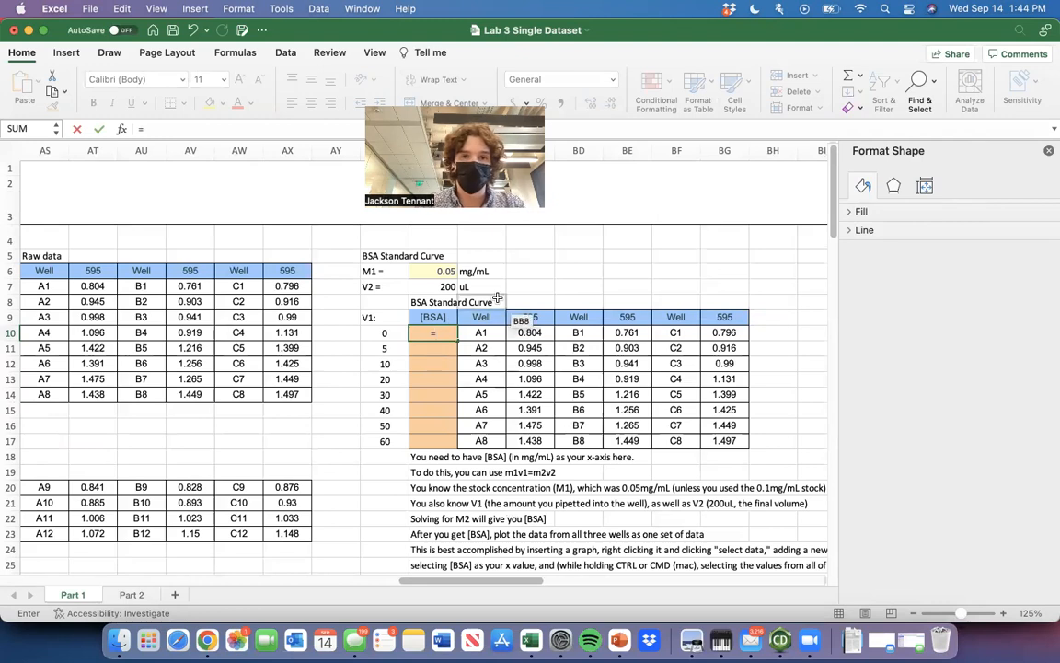
key(Escape)
Write the dilution equation M1V1 = M2V2 in BC4 and its rearranged form (M1V1)/V2=M2 in BC5.
click(531, 241)
text(M1)
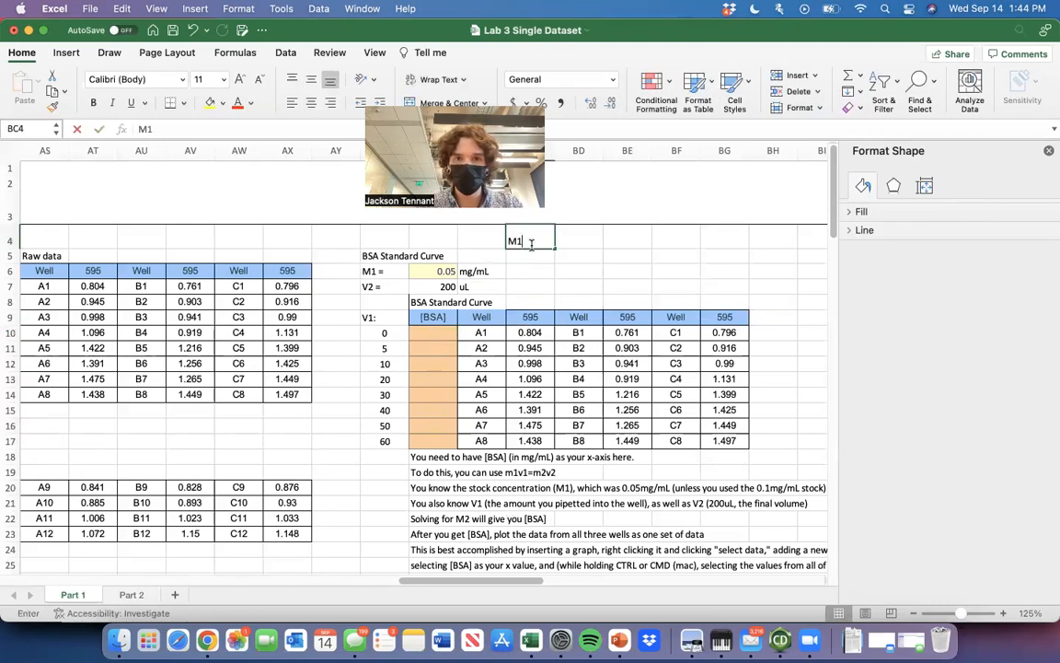
text(V1 = M2V2)
click(681, 252)
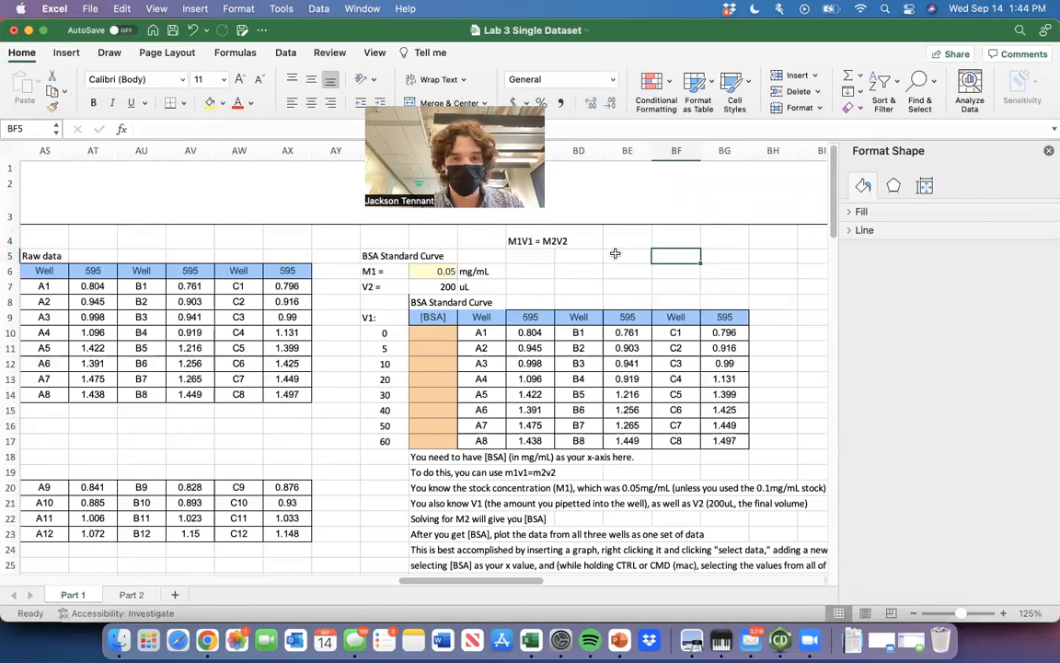
click(542, 255)
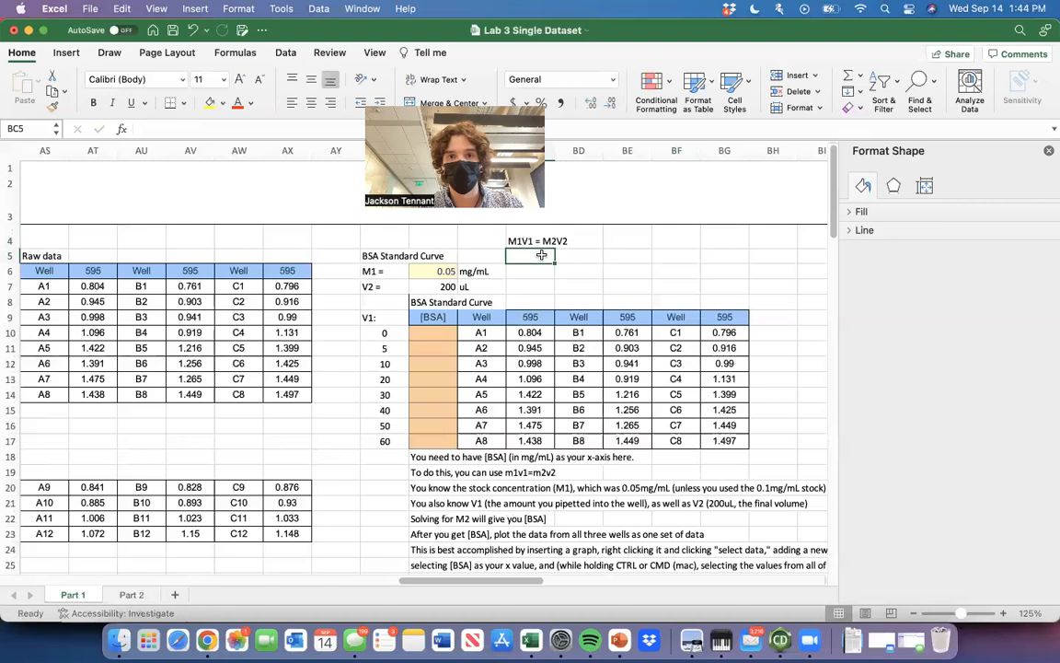
text((M1)
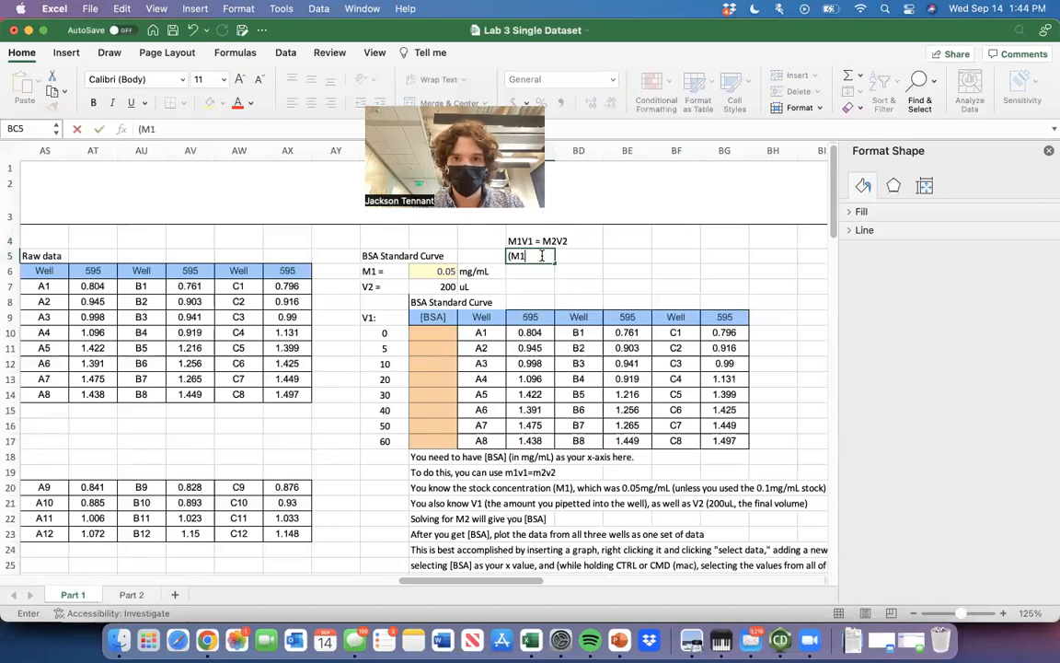
text(V1)/)
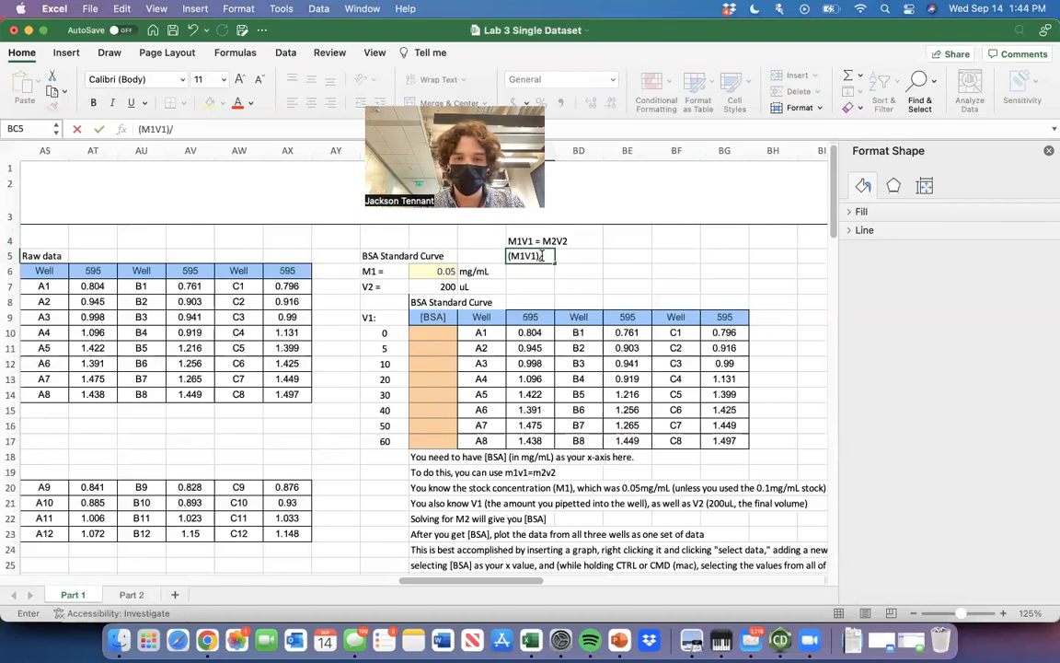
text(V2=M2)
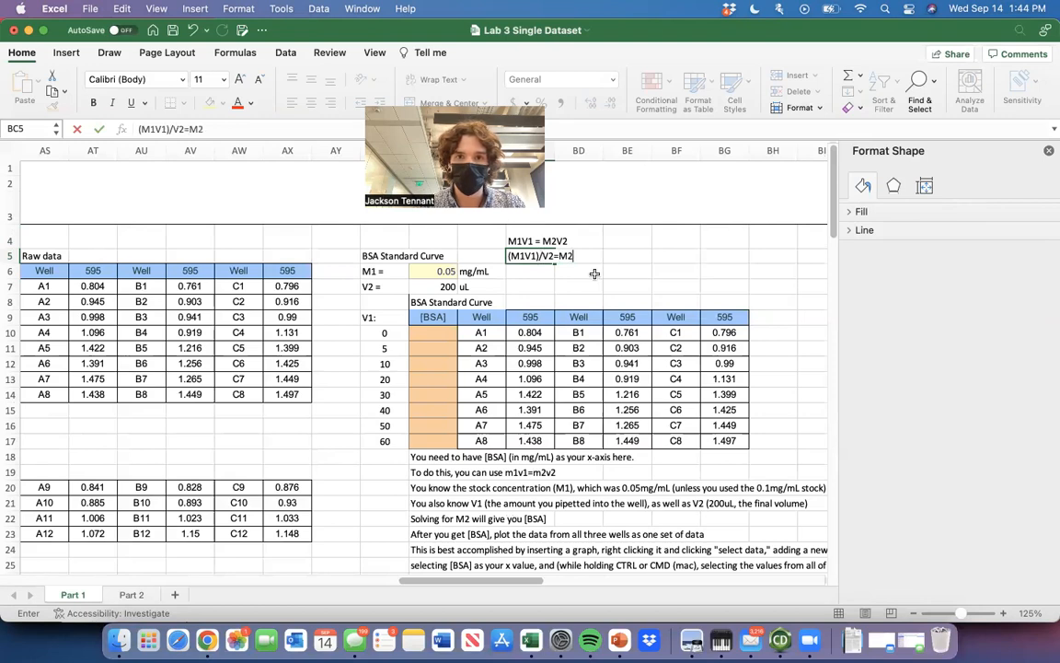
click(648, 285)
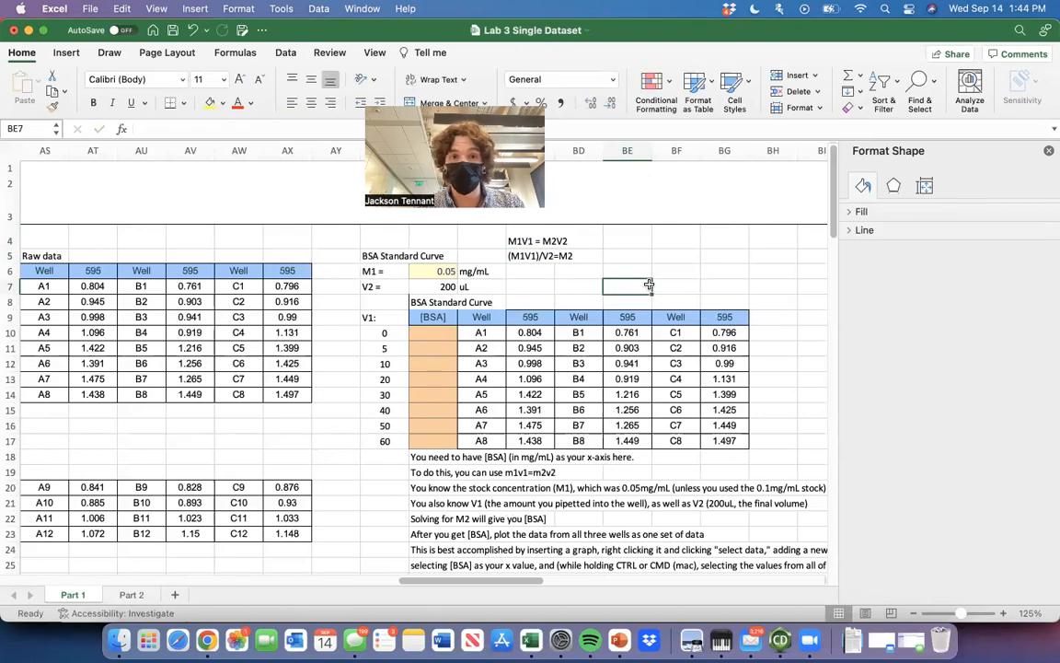
Enter the BSA concentration formula =(BA6*AZ10)/BA7 in BA10, the first [BSA] cell.
click(444, 331)
key(super+z)
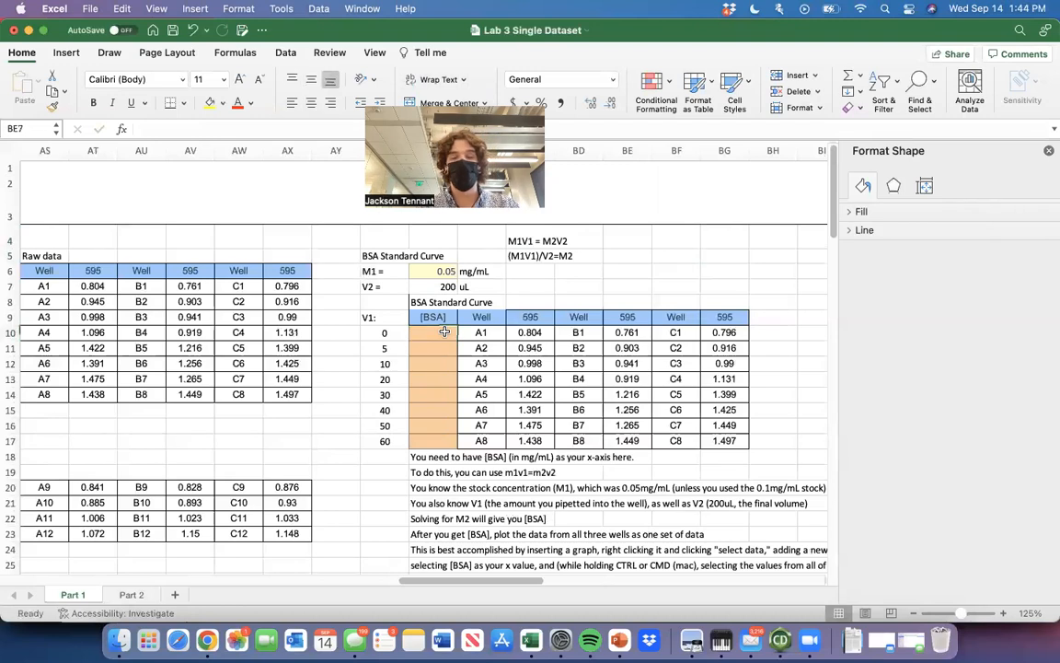
click(444, 332)
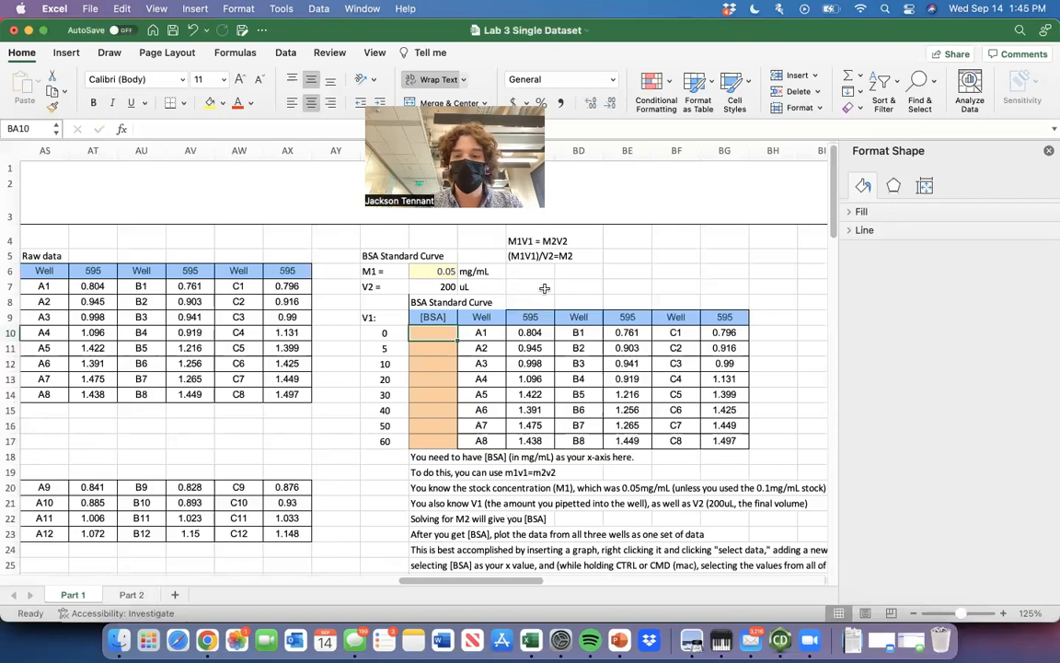
text(=)
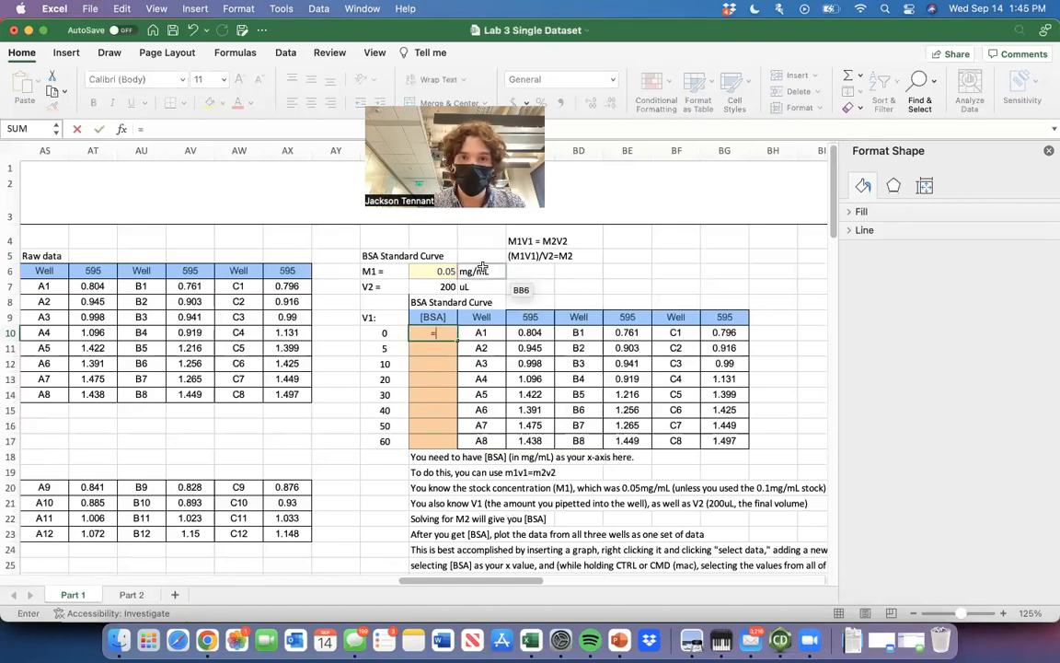
text(()
click(440, 272)
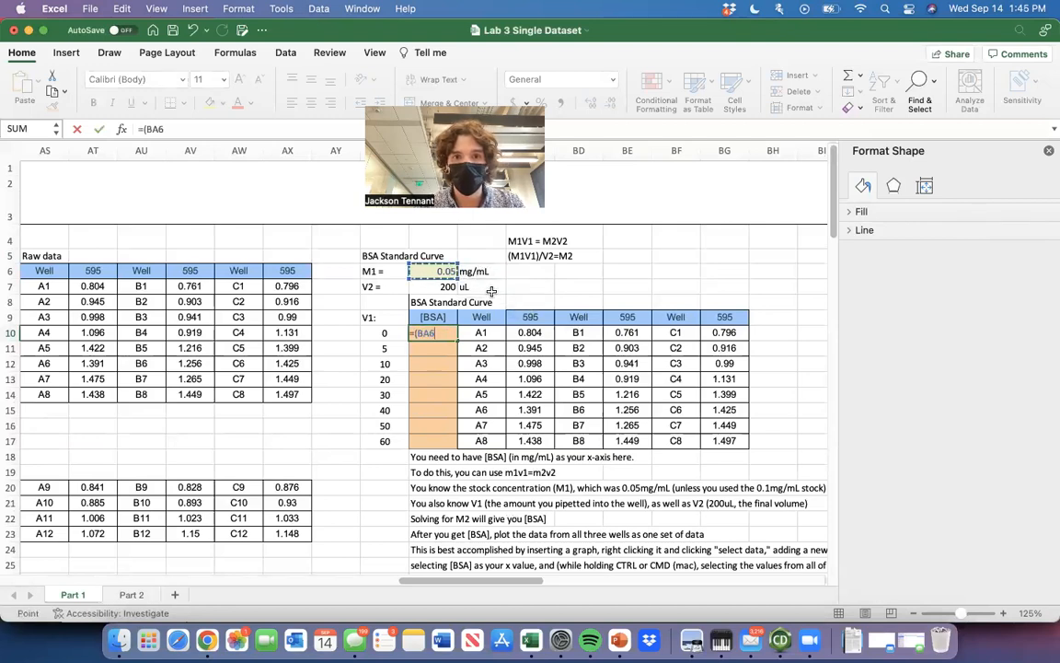
text(*)
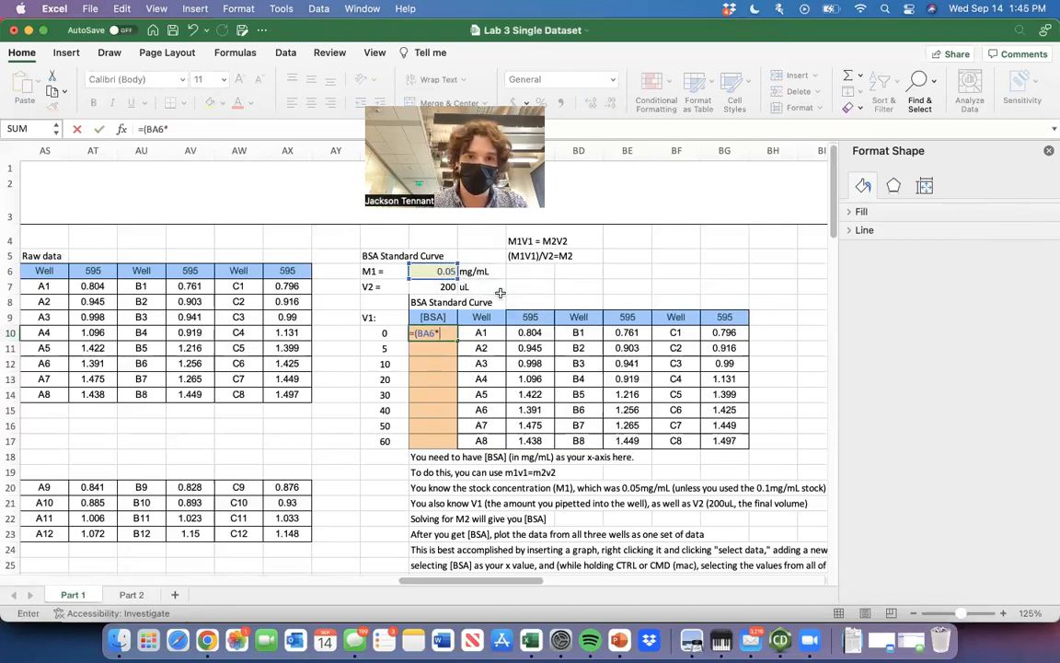
click(397, 334)
text()/)
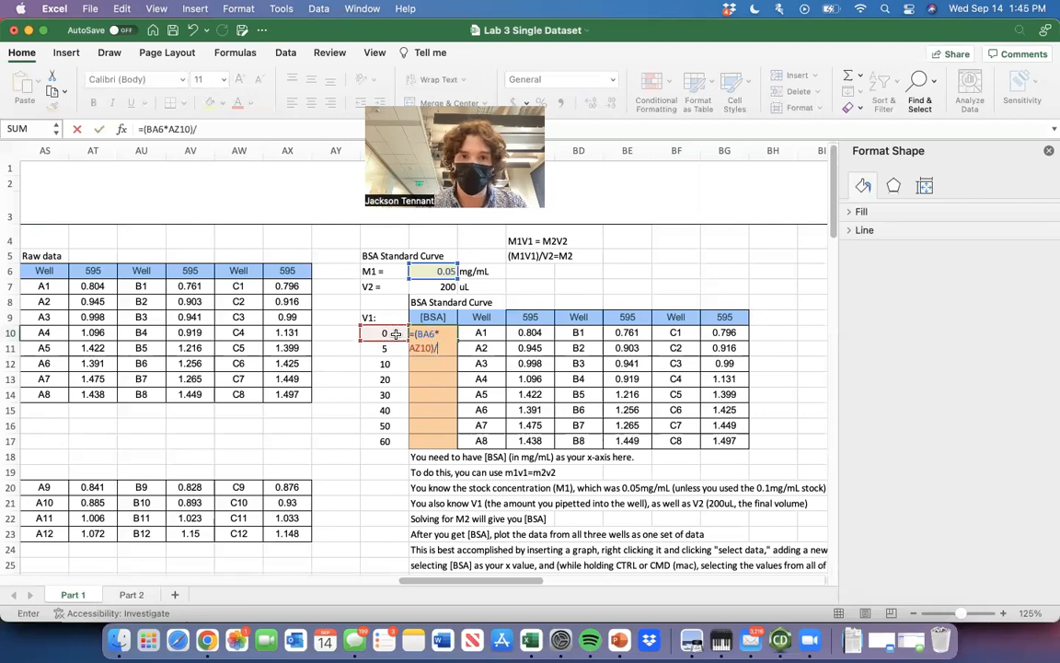
click(447, 287)
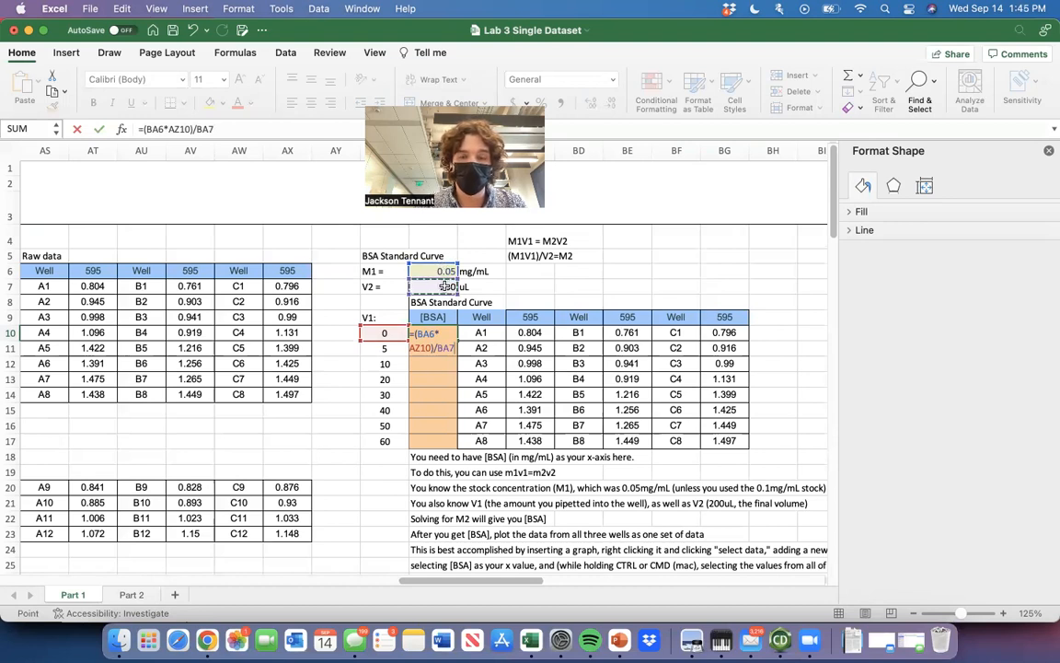
Make the M1 and V2 references absolute as =($BA$6*AZ10)/$BA$7 and fill the formula down through BA17.
click(424, 336)
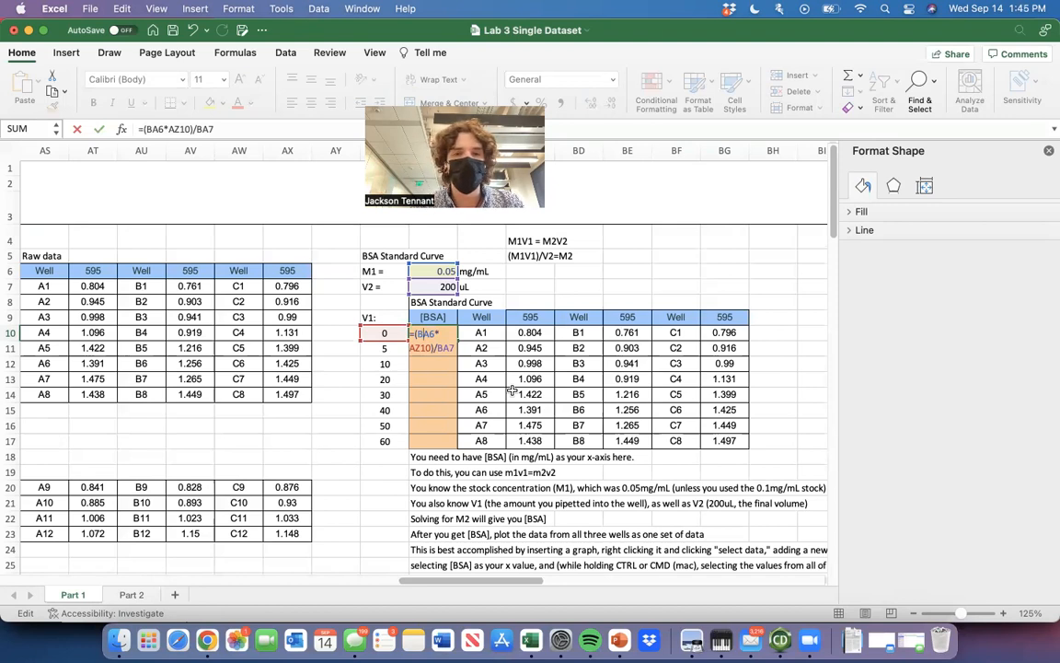
key(super+t)
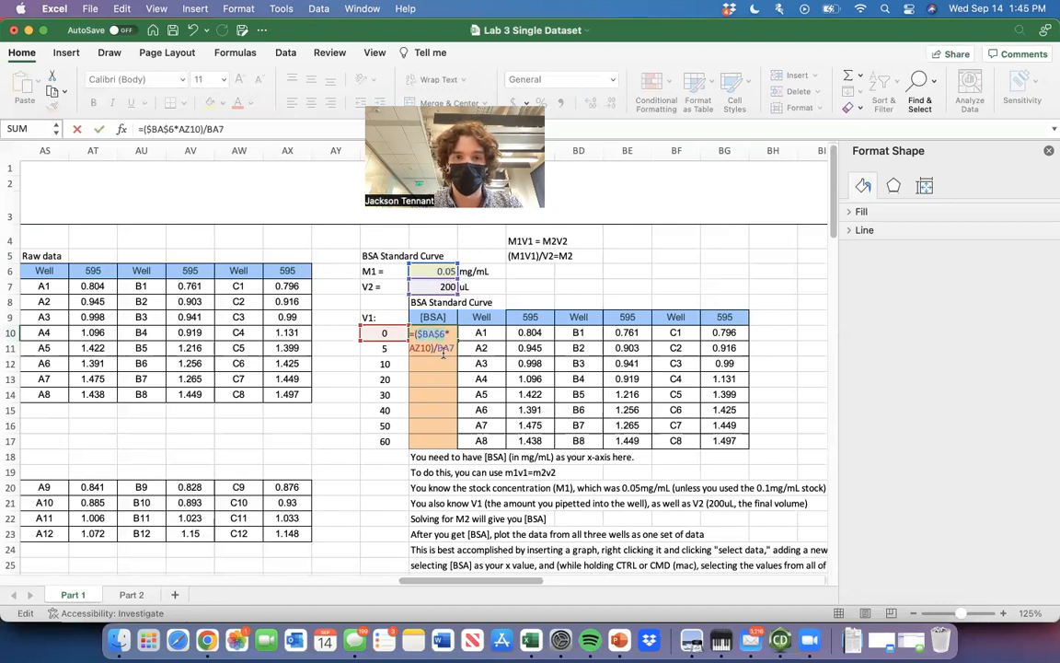
key(super+t)
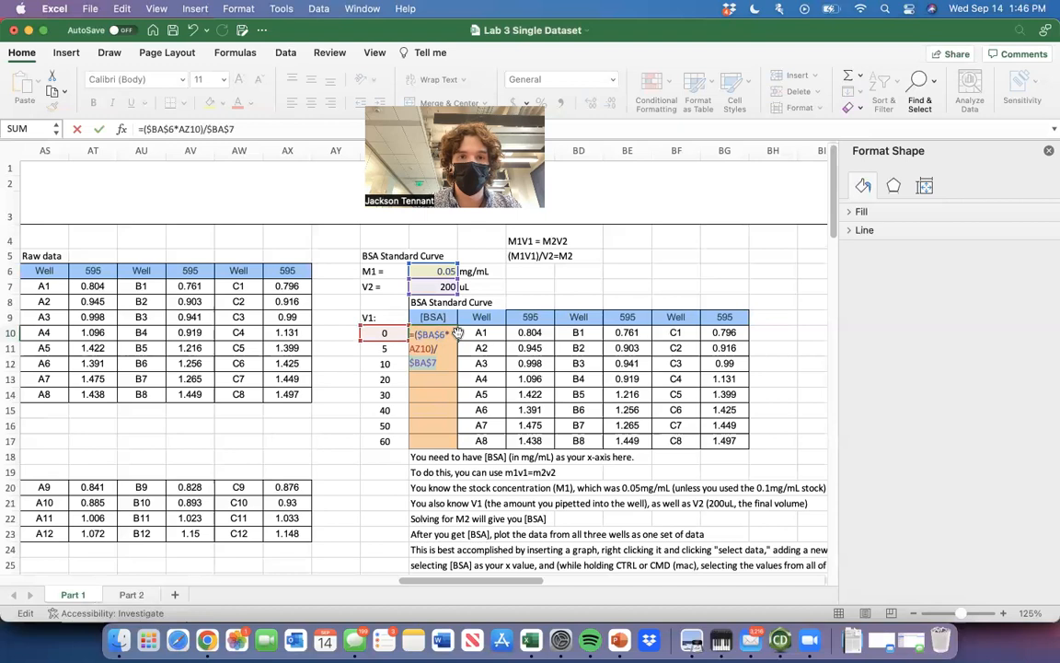
key(super+Return)
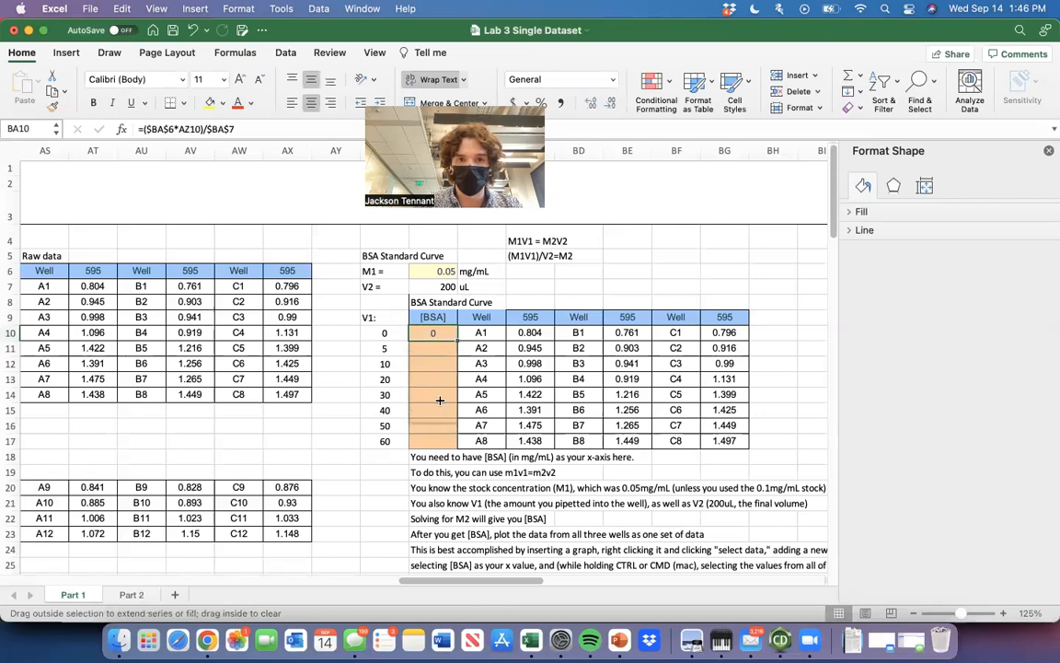
drag(457, 340, 441, 442)
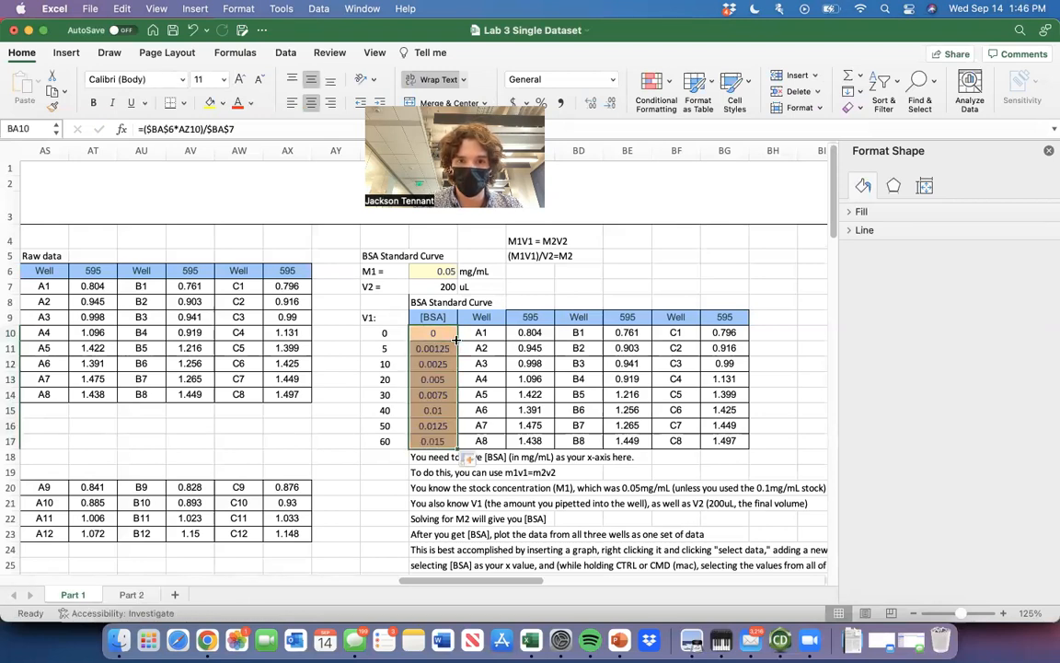
Try replacing the cell references in BA10 with fixed constants as =(0.05*AZ10)/200.
click(404, 476)
click(433, 332)
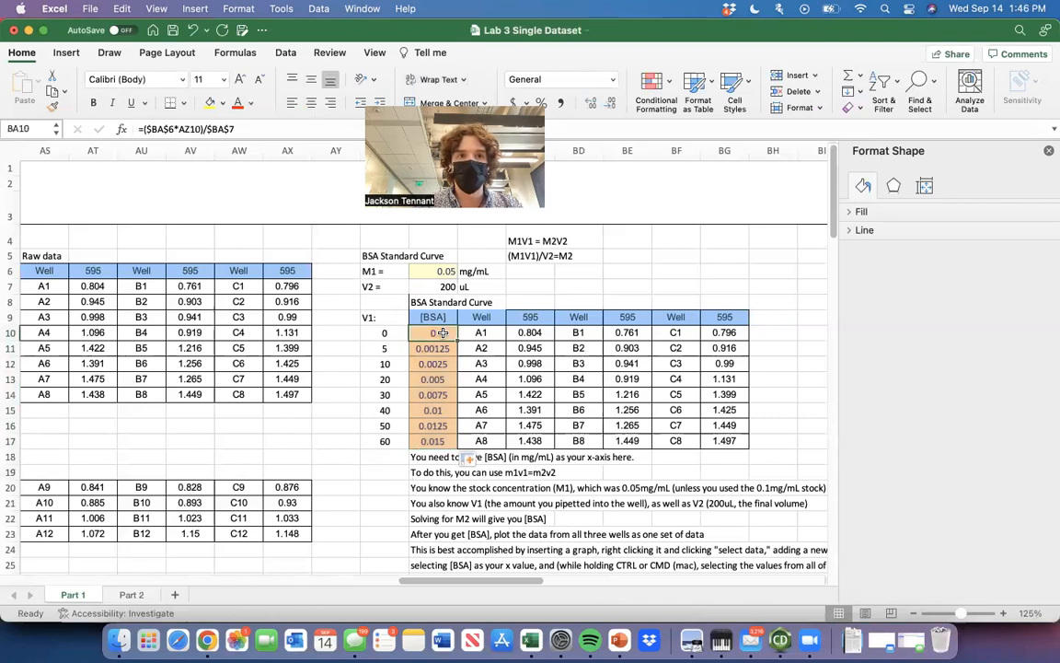
click(276, 128)
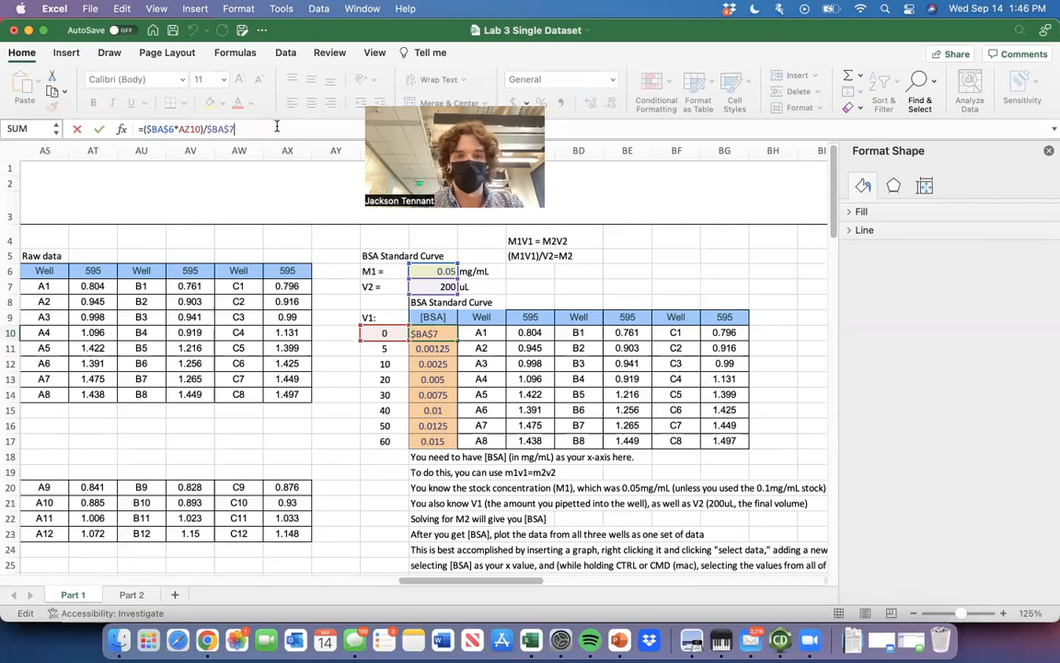
key(BackSpace)
key(BackSpace)
key(BackSpace)
key(BackSpace)
key(BackSpace)
key(BackSpace)
key(BackSpace)
key(BackSpace)
key(BackSpace)
key(BackSpace)
key(BackSpace)
key(BackSpace)
key(BackSpace)
key(BackSpace)
key(BackSpace)
key(BackSpace)
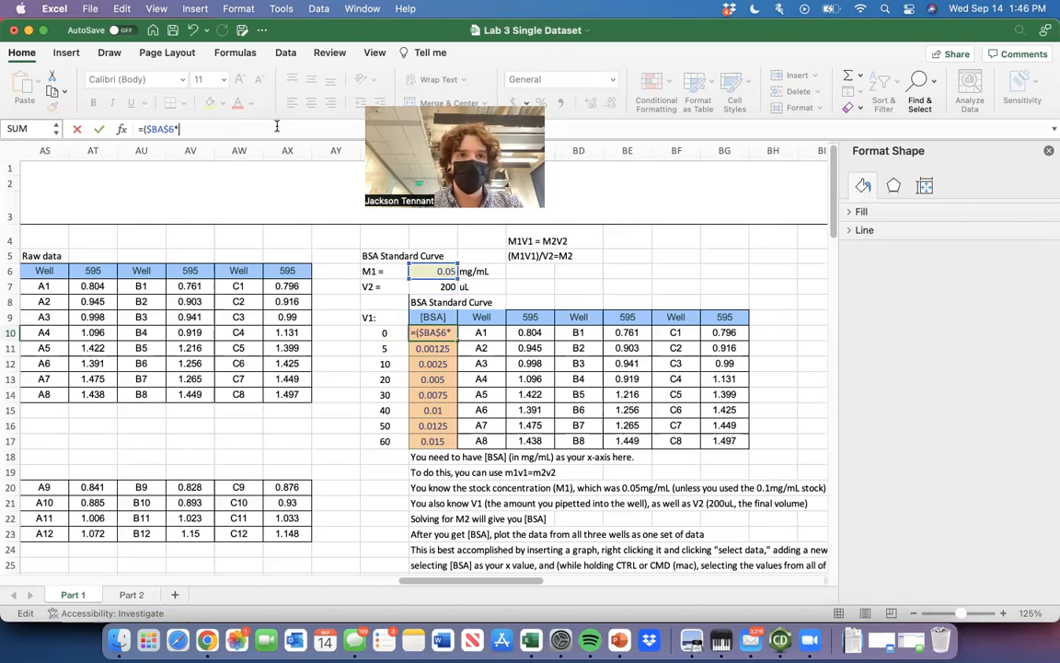
key(BackSpace)
key(BackSpace)
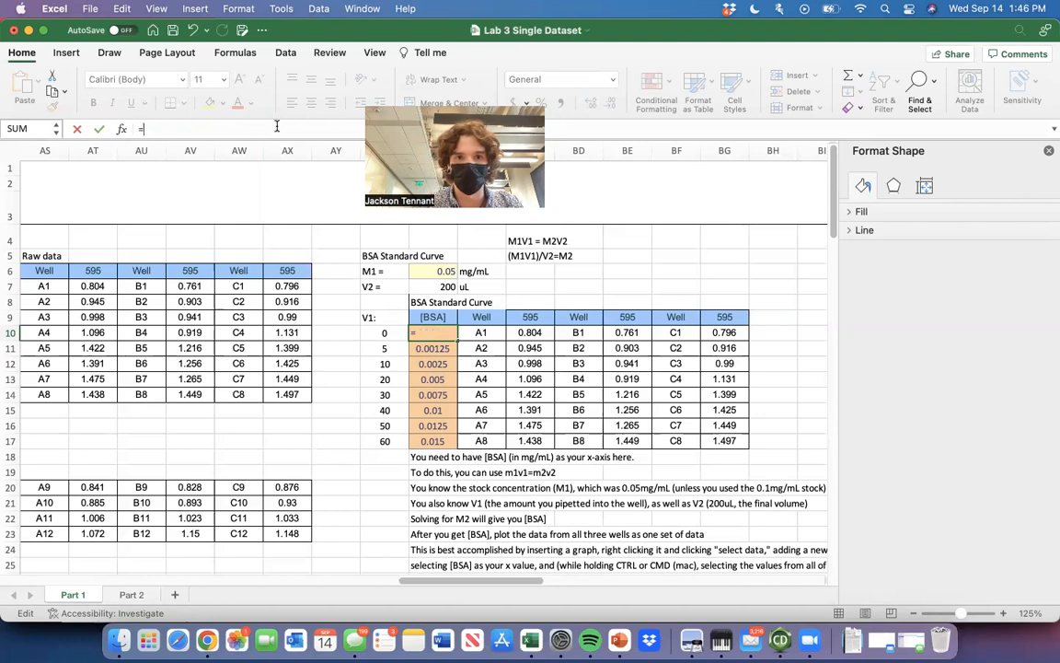
text(()
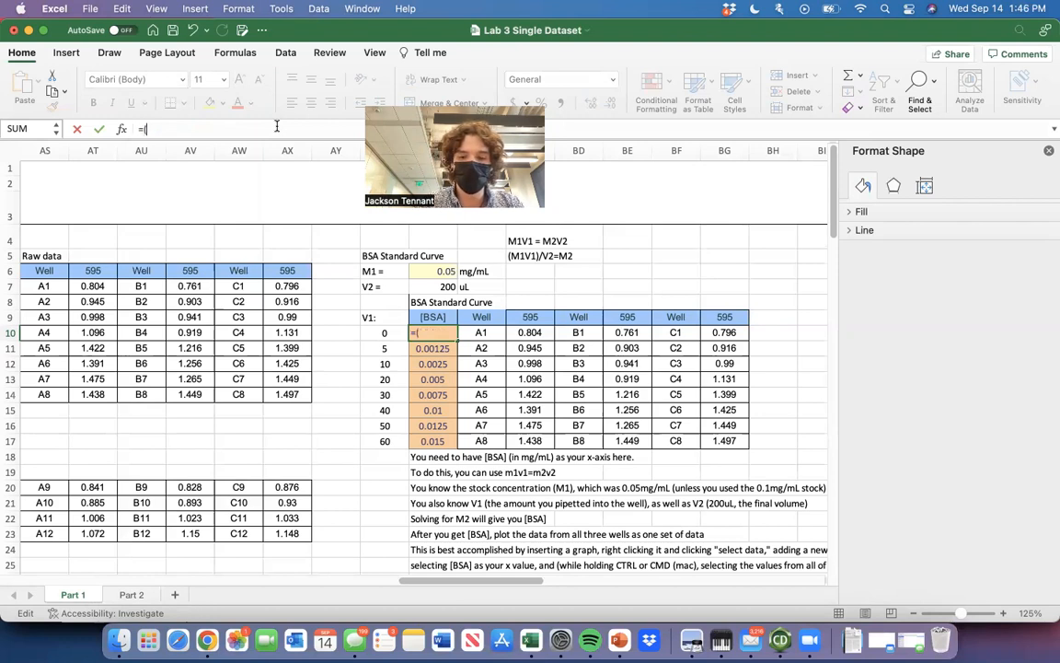
text(0.05)
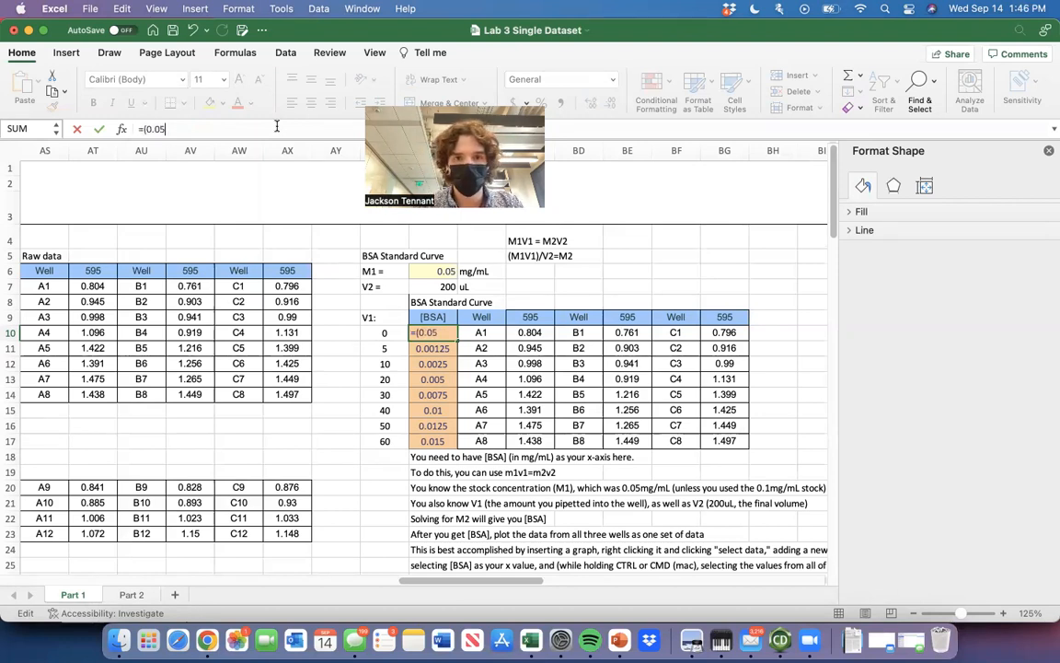
text(*)
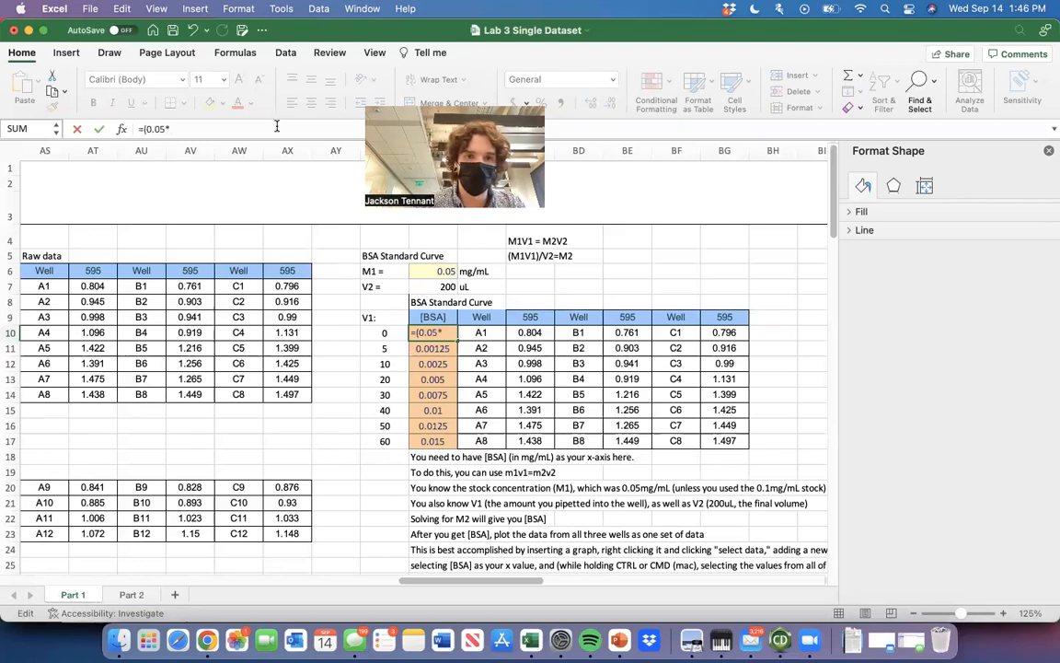
click(378, 332)
text())
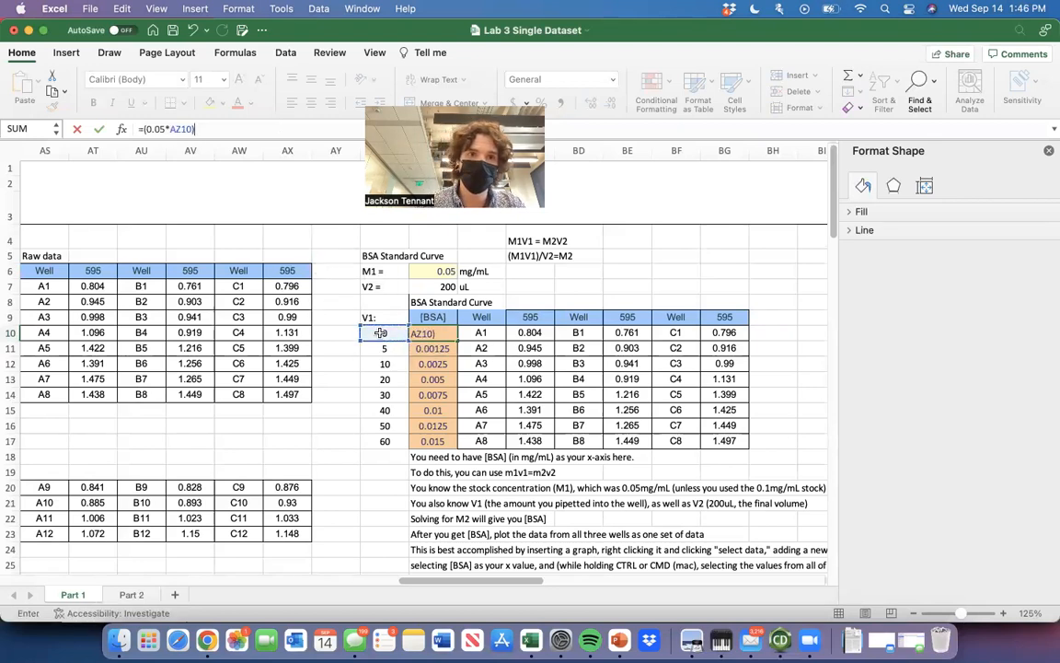
text(/)
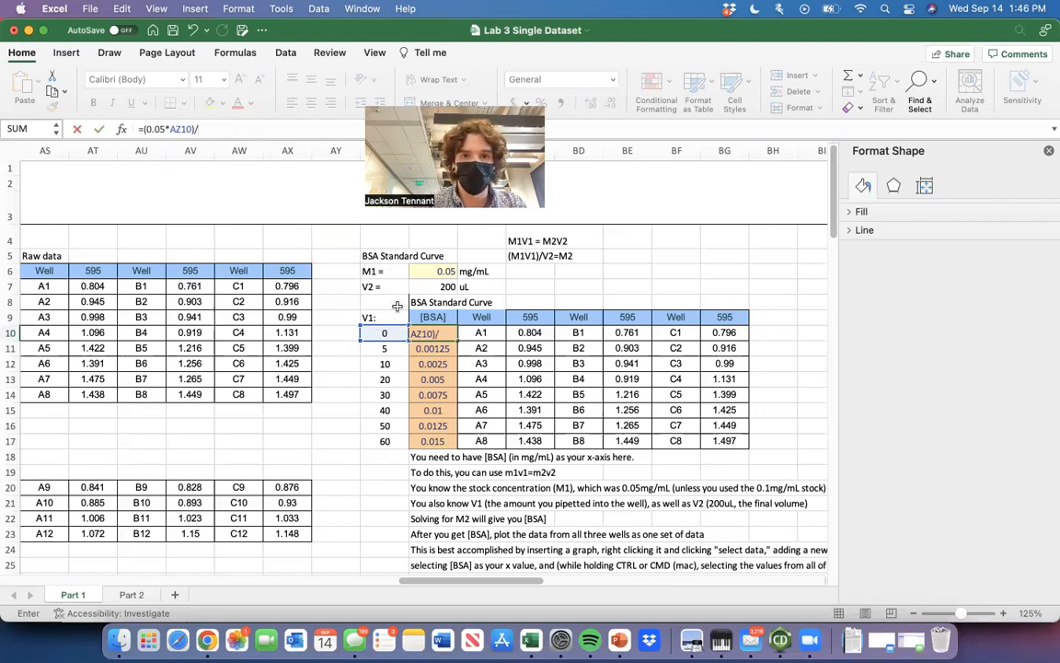
text(200)
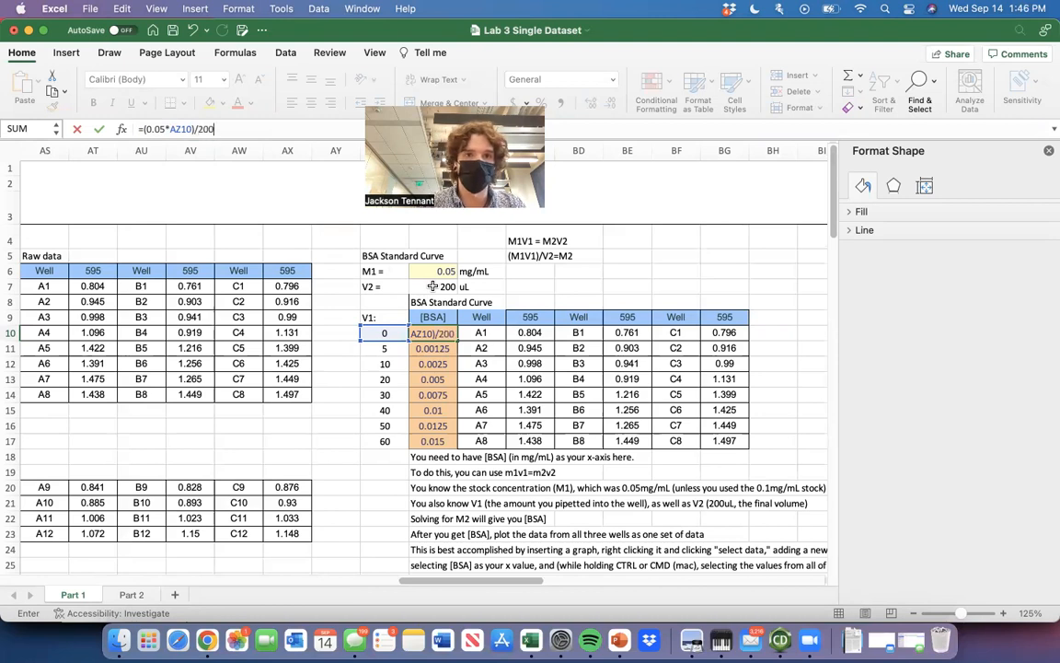
key(Return)
Try filling the constant-based formula down the [BSA] column, and undo both the fill and the formula change.
click(441, 330)
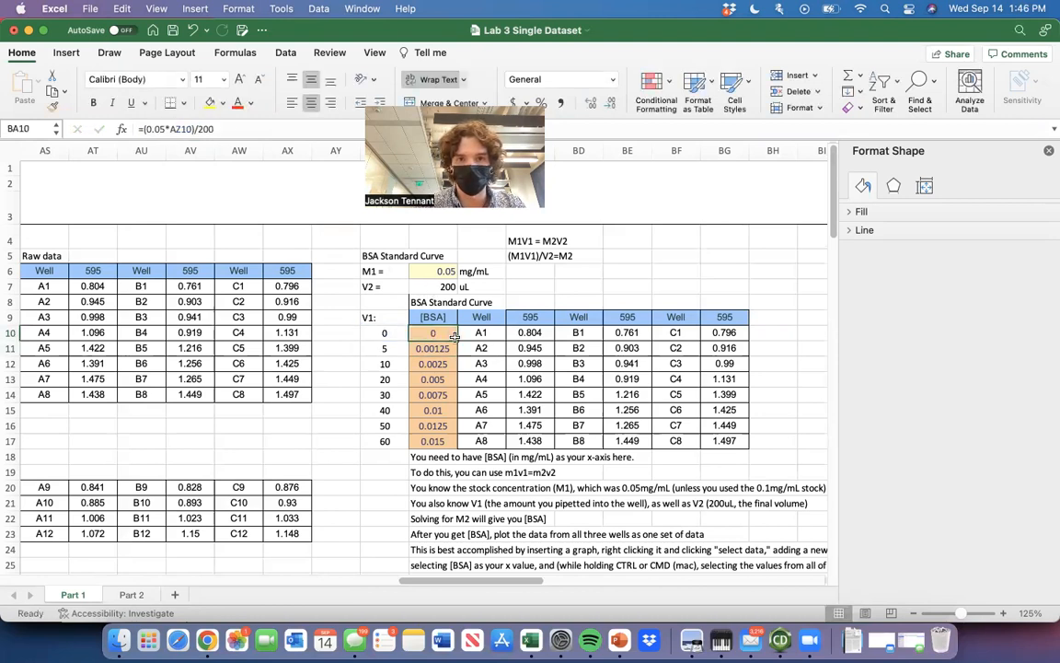
double_click(457, 341)
key(super+z)
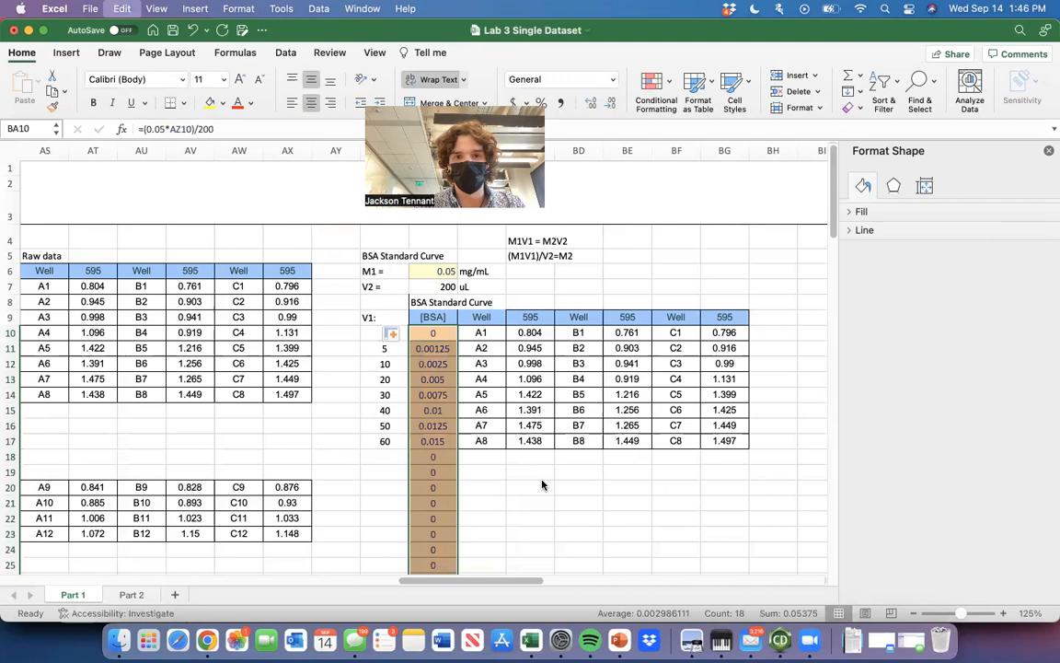
key(super+z)
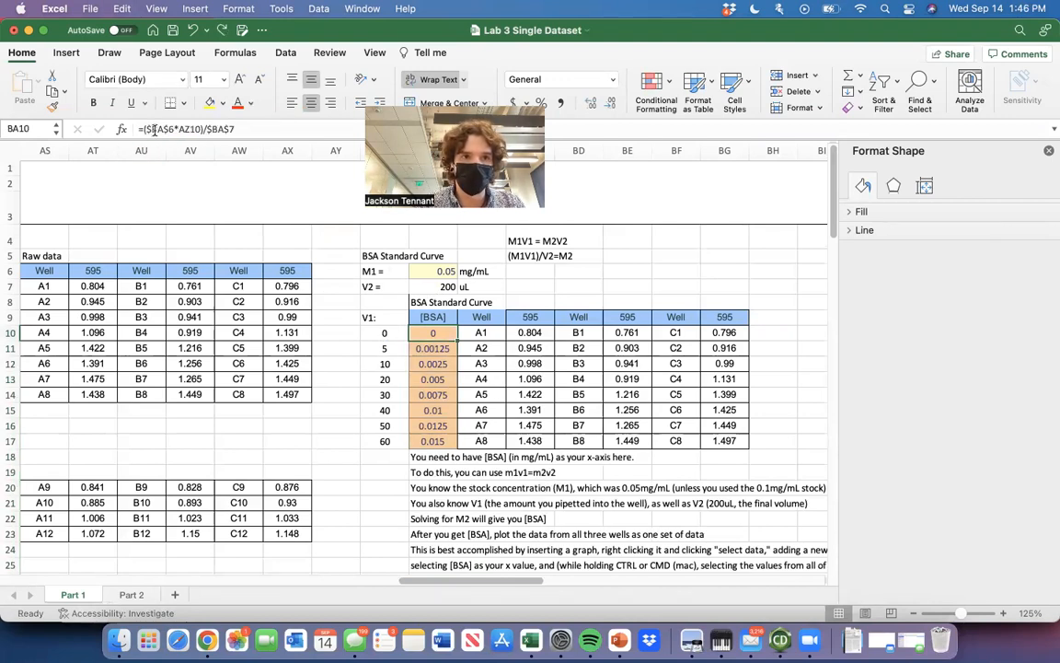
Test the alternative stock concentration by setting M1 in BA6 to 0.1, with mg/mL as the unit in BB6.
click(440, 406)
click(440, 269)
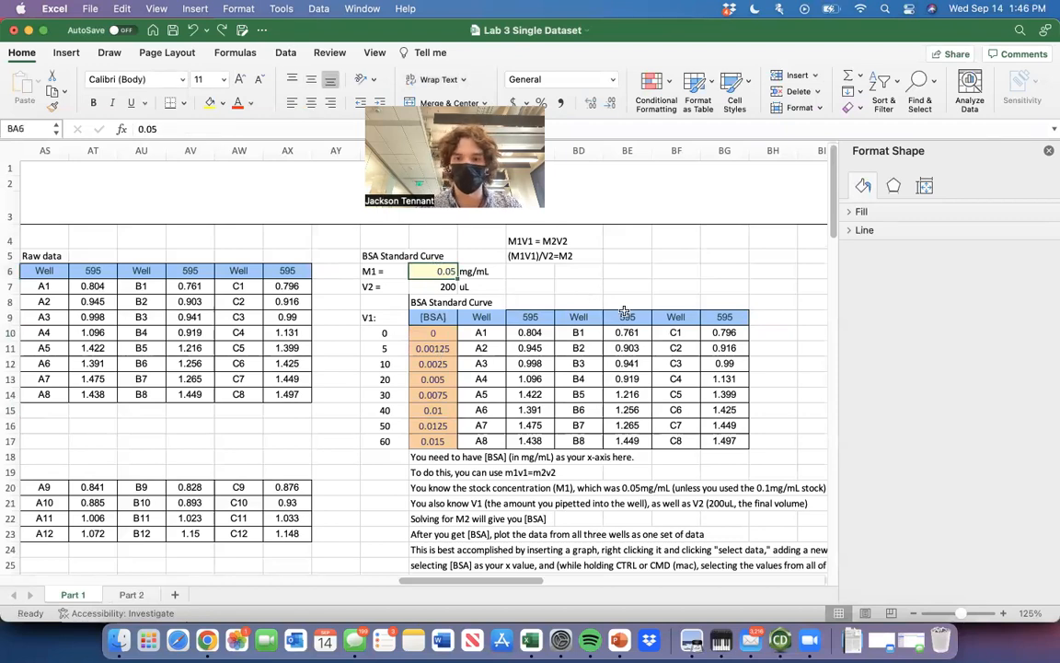
text(0.1)
key(Tab)
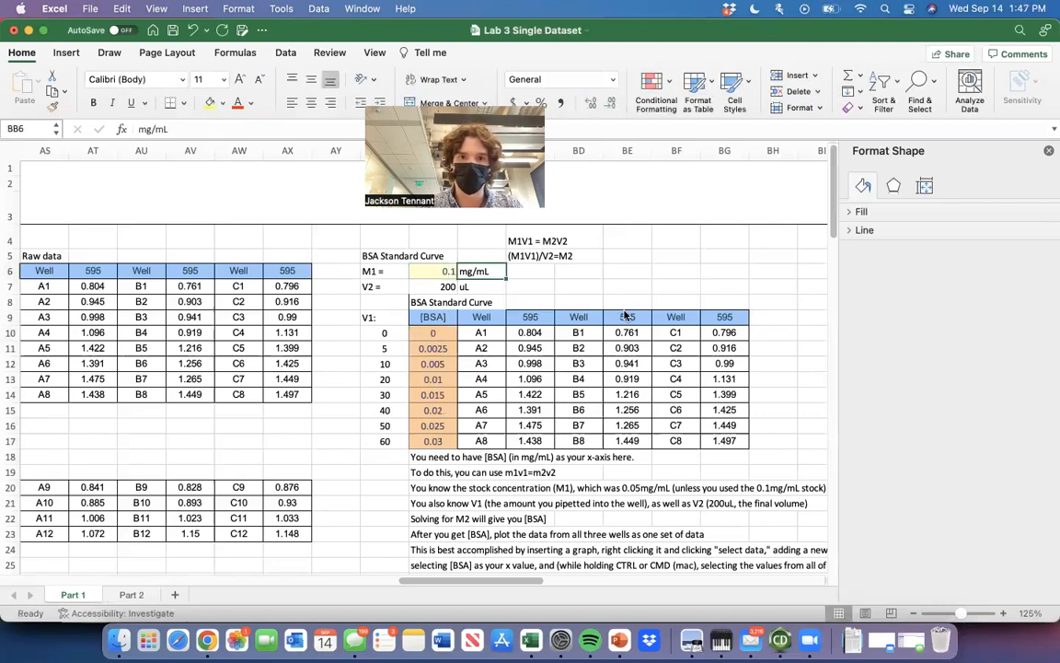
key(super+z)
text(0)
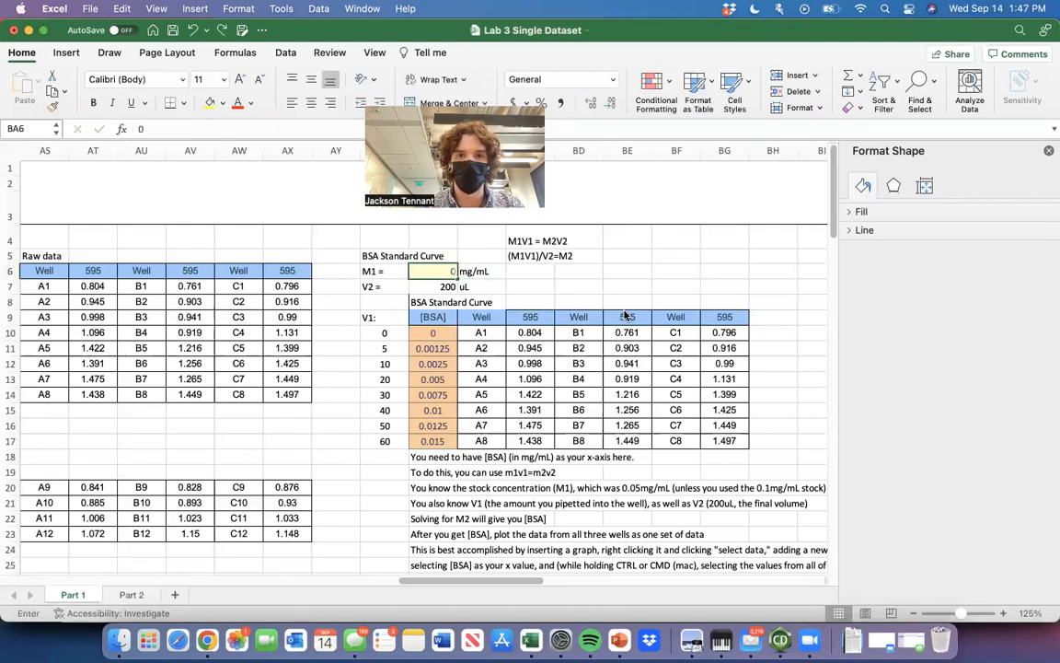
text(.1)
key(Tab)
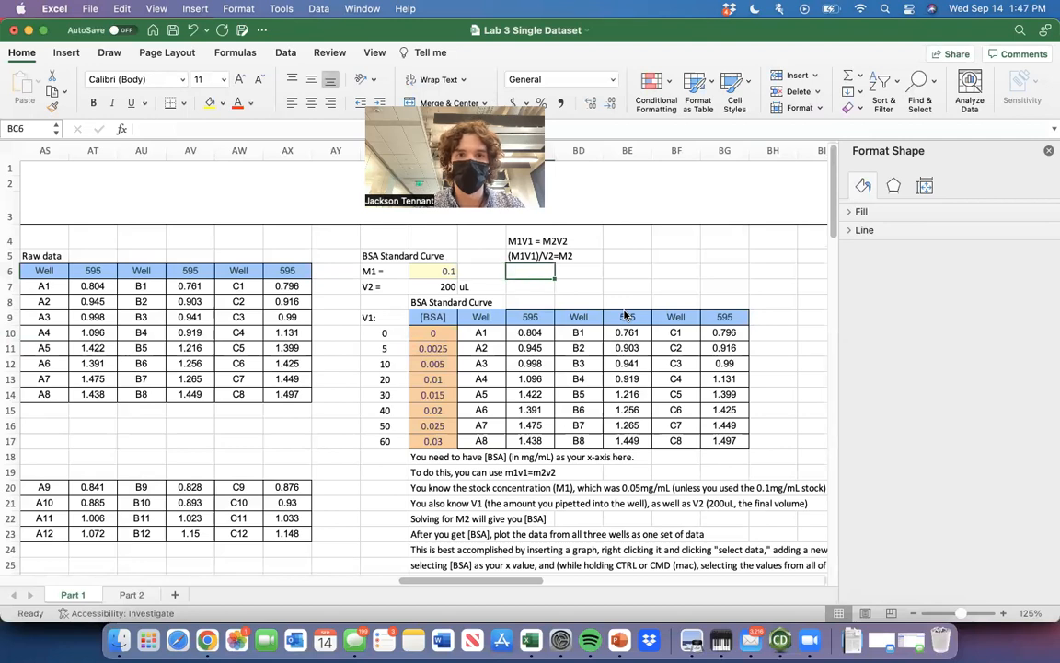
text(mg/mL)
key(Tab)
key(Up)
key(Down)
key(Down)
key(Left)
key(Down)
key(Down)
key(Down)
key(Down)
key(Left)
key(Down)
key(Down)
key(Down)
key(Down)
key(Down)
key(Down)
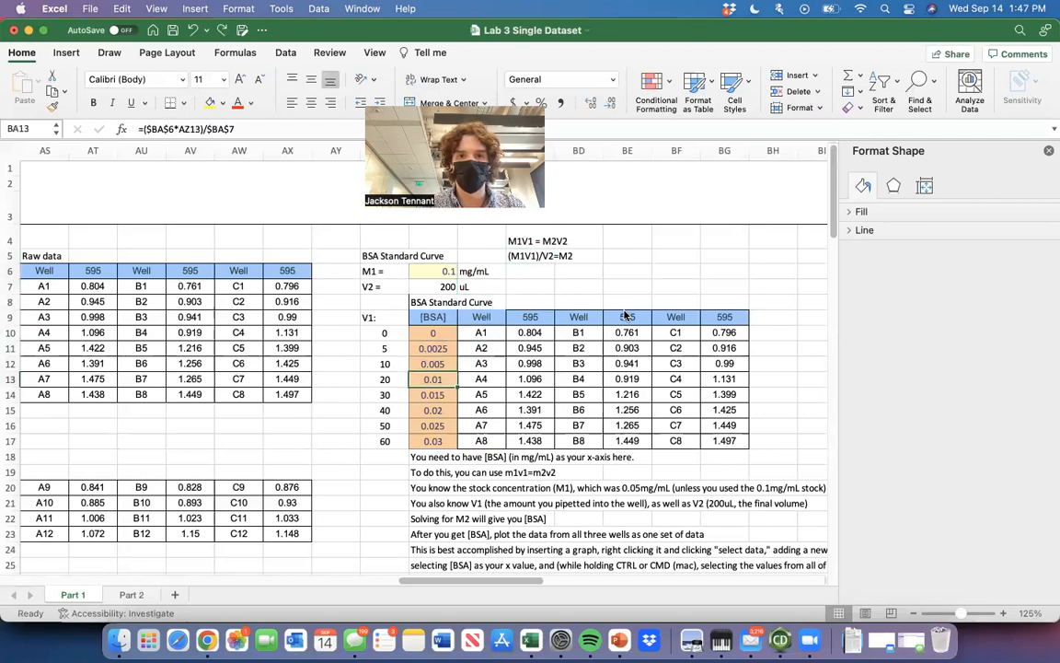
key(Right)
key(Up)
key(Up)
key(Up)
key(Up)
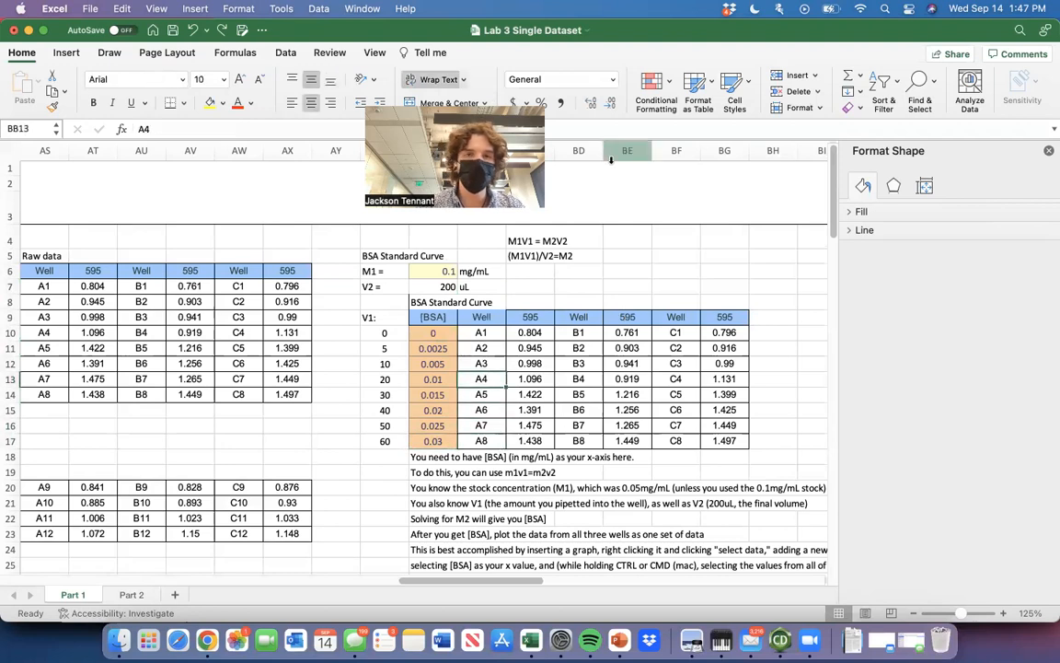
Try stock concentrations of 0.4 and 0.9 mg/mL for M1 in BA6.
click(438, 273)
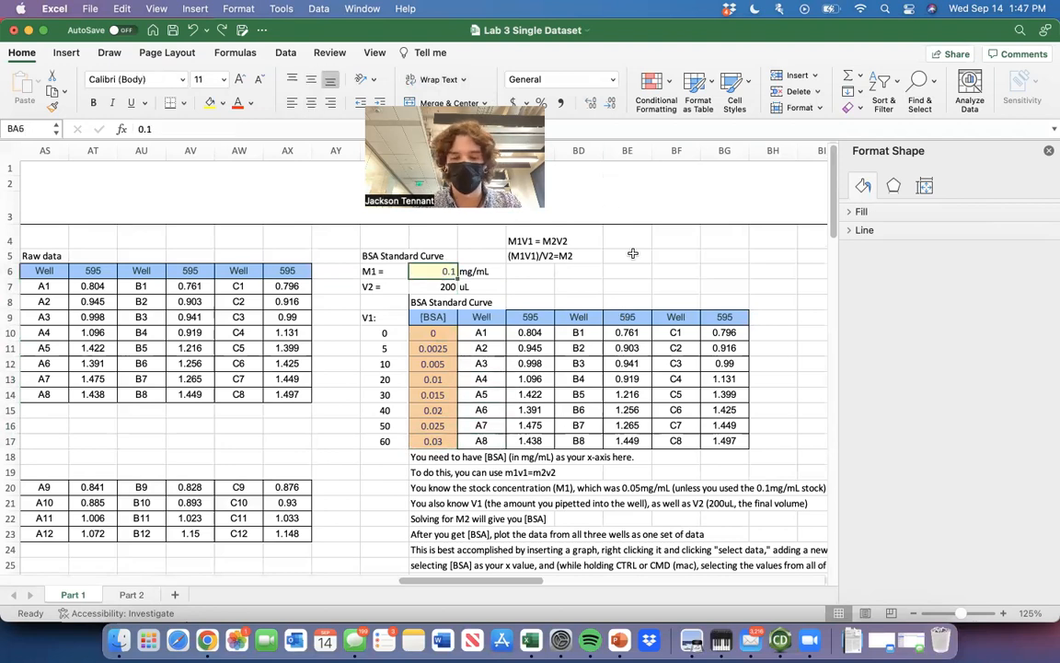
text(.4)
key(Return)
text(.9)
key(Return)
key(Up)
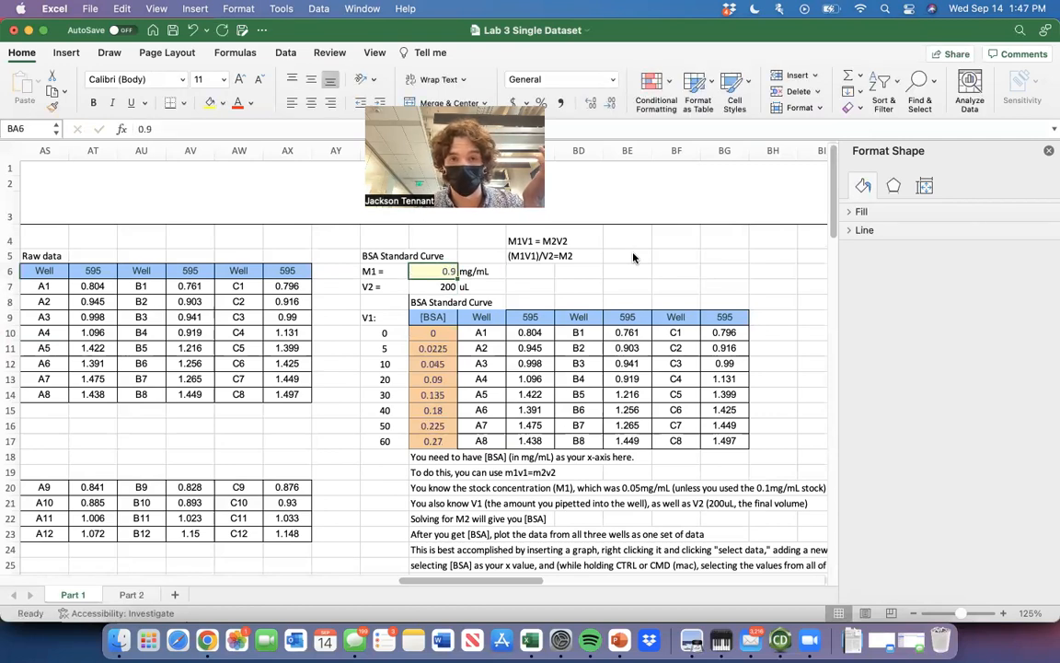
Restore the M1 stock concentration in BA6 to 0.05 mg/mL.
text(0.05)
key(Return)
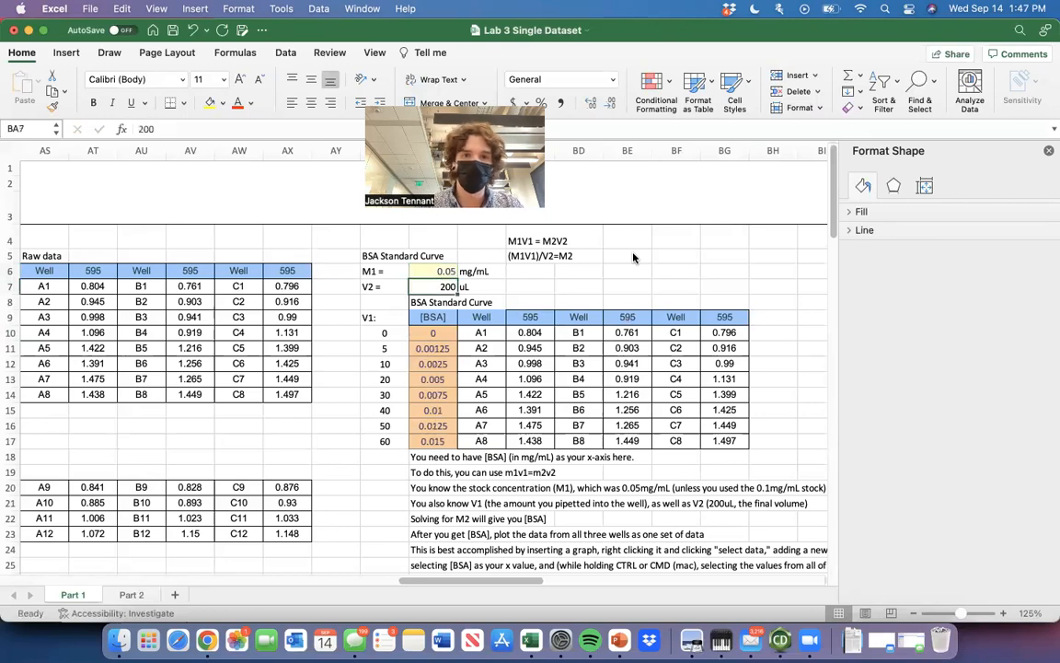
scroll(581, 433, down, 1)
scroll(581, 432, right, 1)
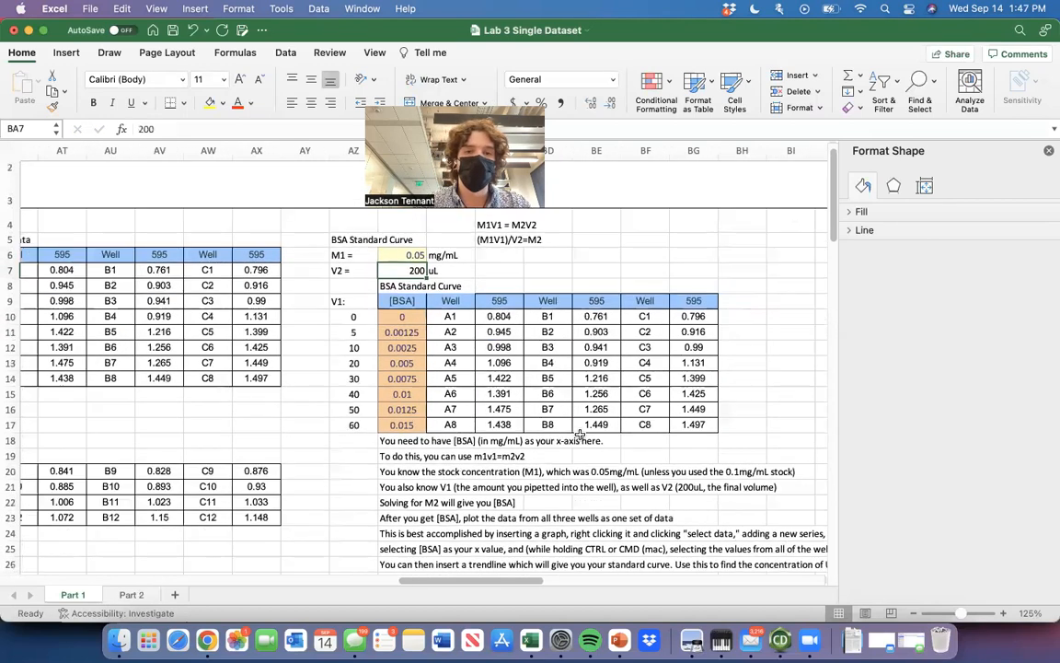
key(super+z)
text(.05)
key(Return)
Extend the concentration column header in BA9 to read [BSA] (mg/mL).
scroll(391, 311, down, 1)
scroll(391, 311, right, 1)
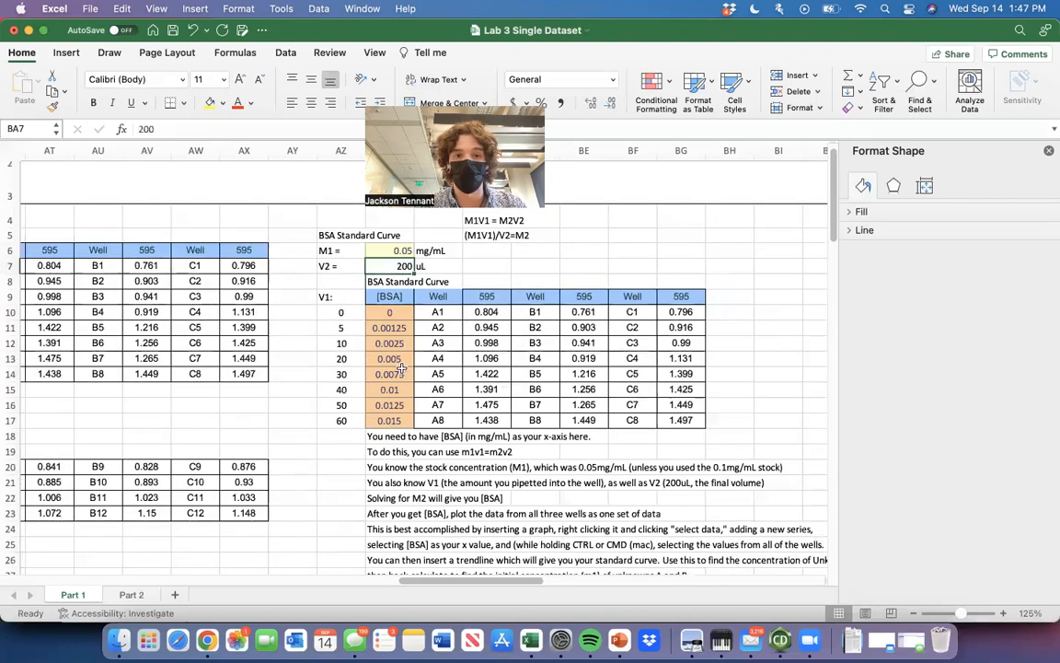
click(402, 295)
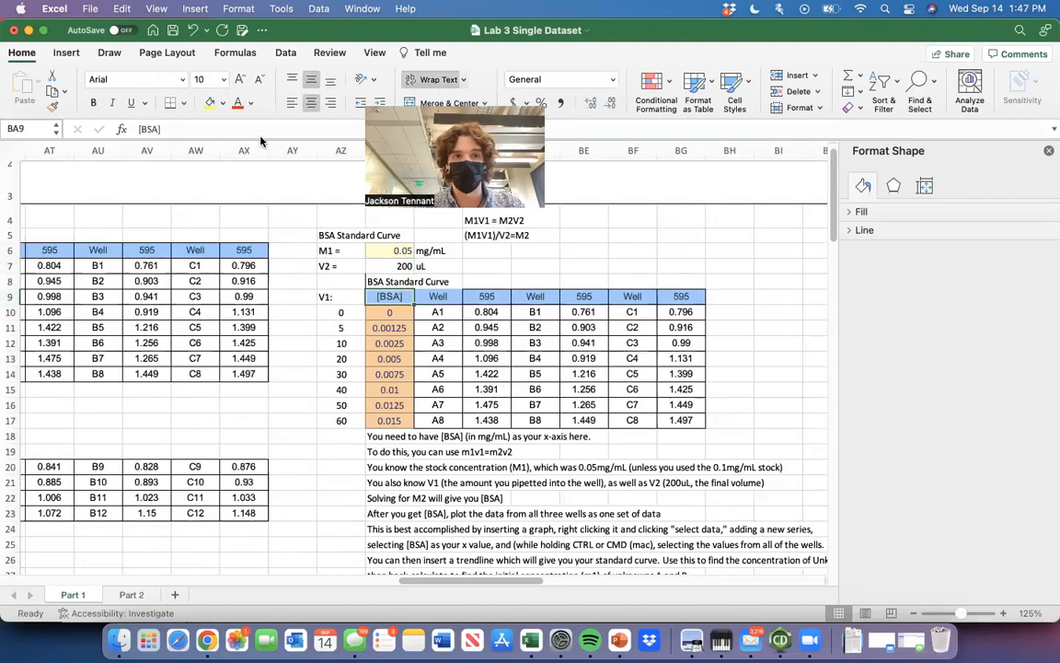
click(261, 132)
text((mg/mL))
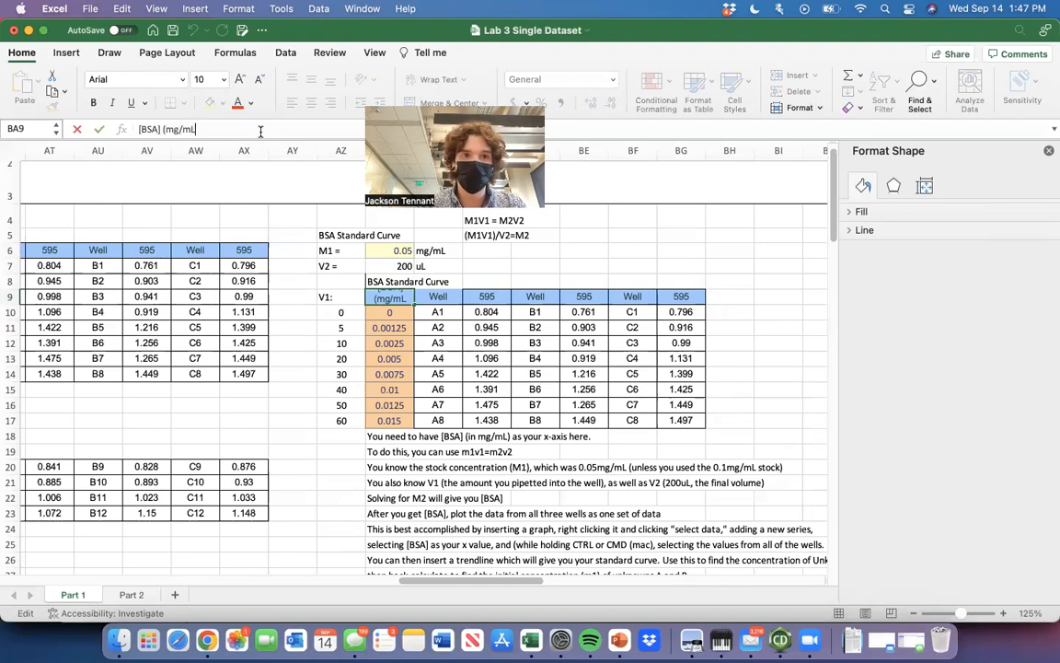
click(594, 252)
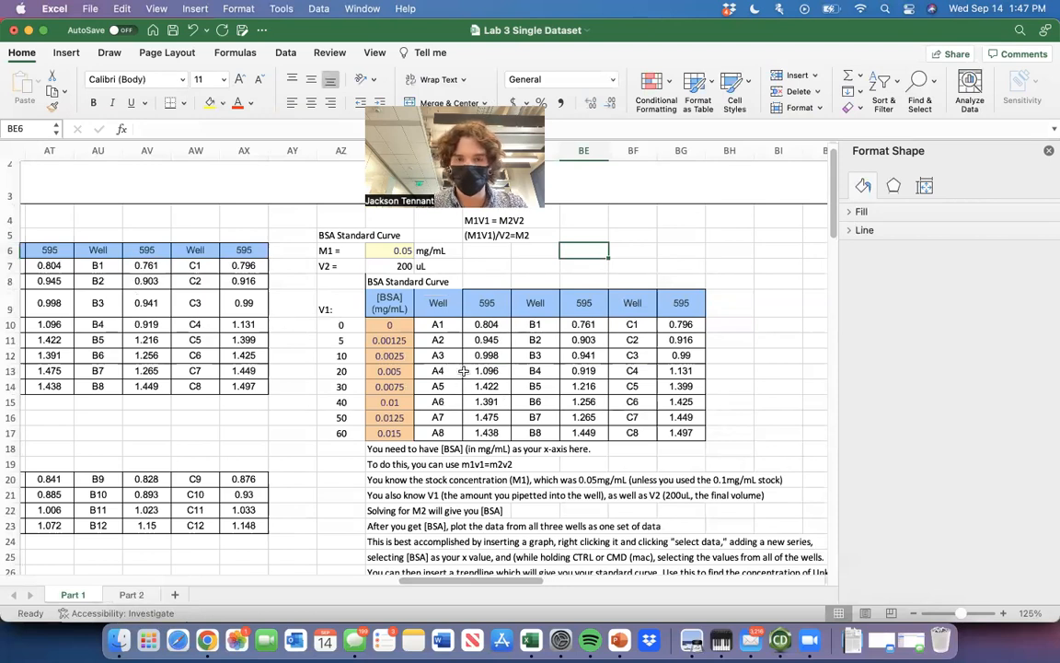
Delete the instruction notes below the BSA standard curve table, from row 18 down.
scroll(447, 353, down, 1)
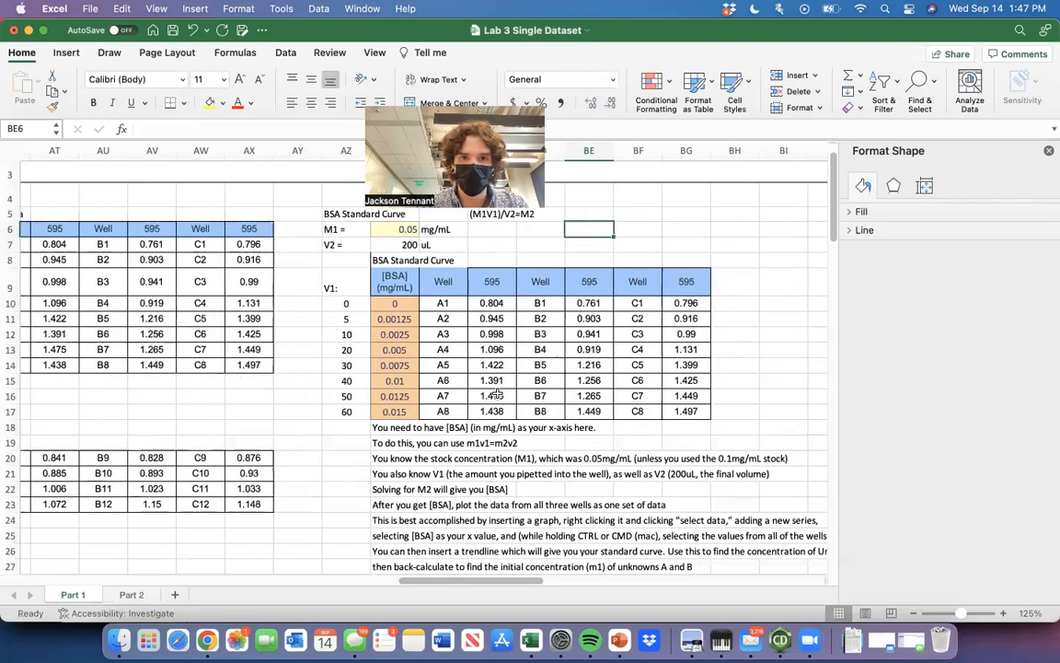
click(497, 304)
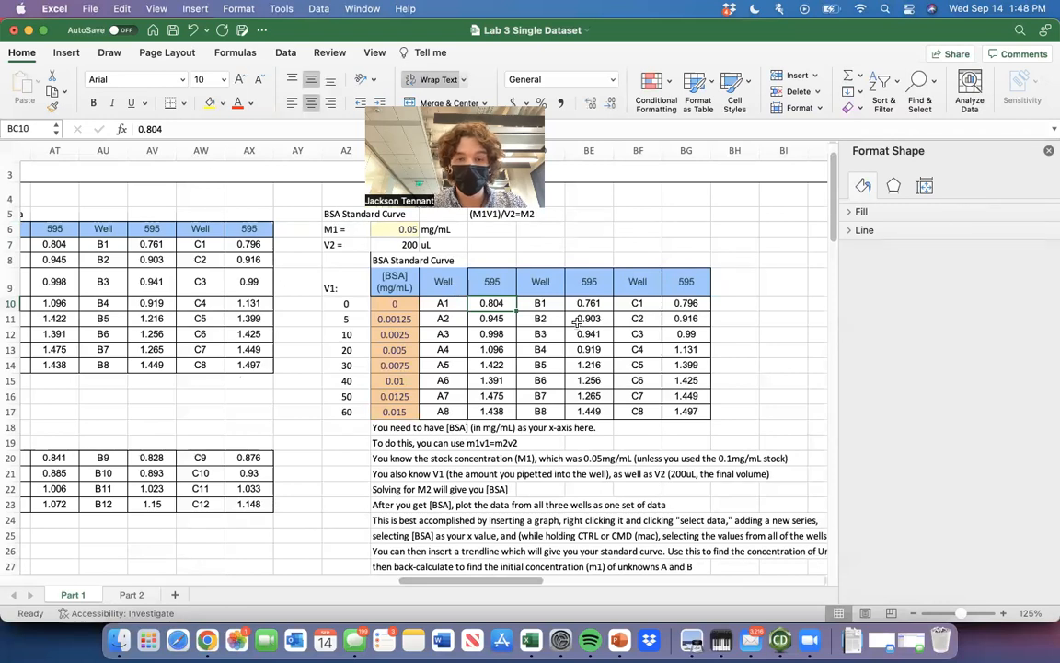
scroll(497, 396, down, 3)
click(394, 384)
drag(394, 384, 642, 557)
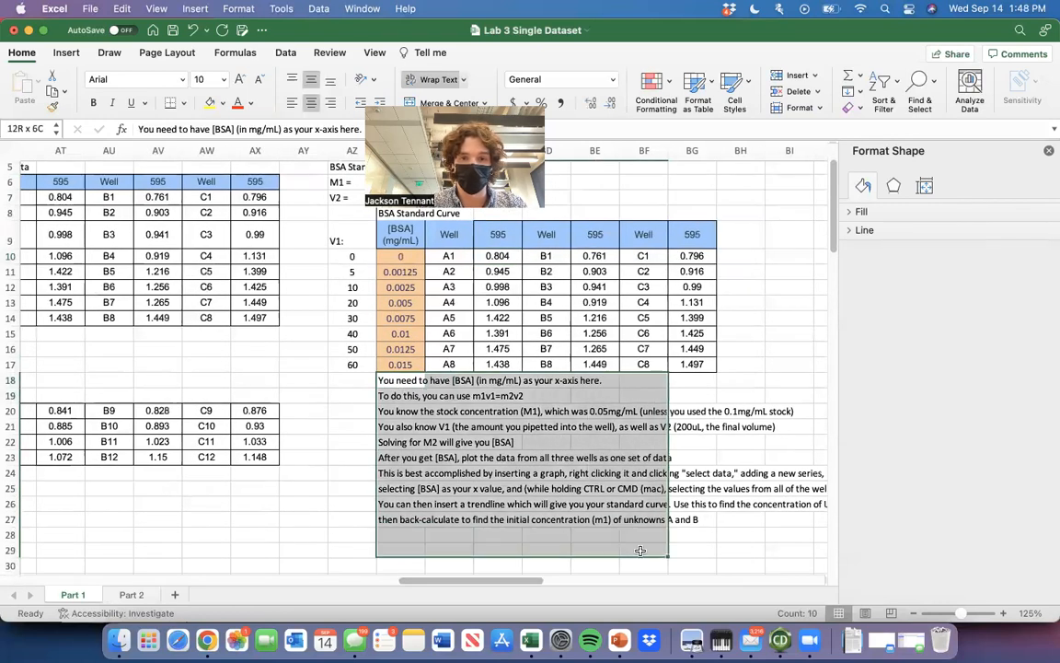
key(Delete)
click(655, 483)
scroll(531, 471, up, 3)
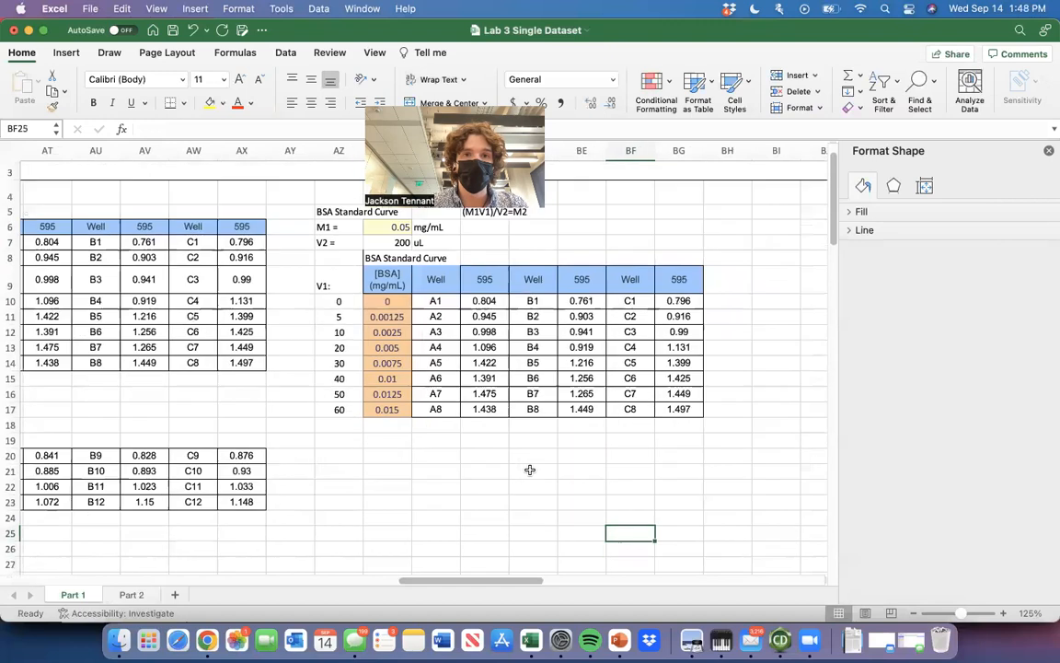
Merge and center BC8:BE8 above the absorbance columns and label it Uncorrected.
click(416, 266)
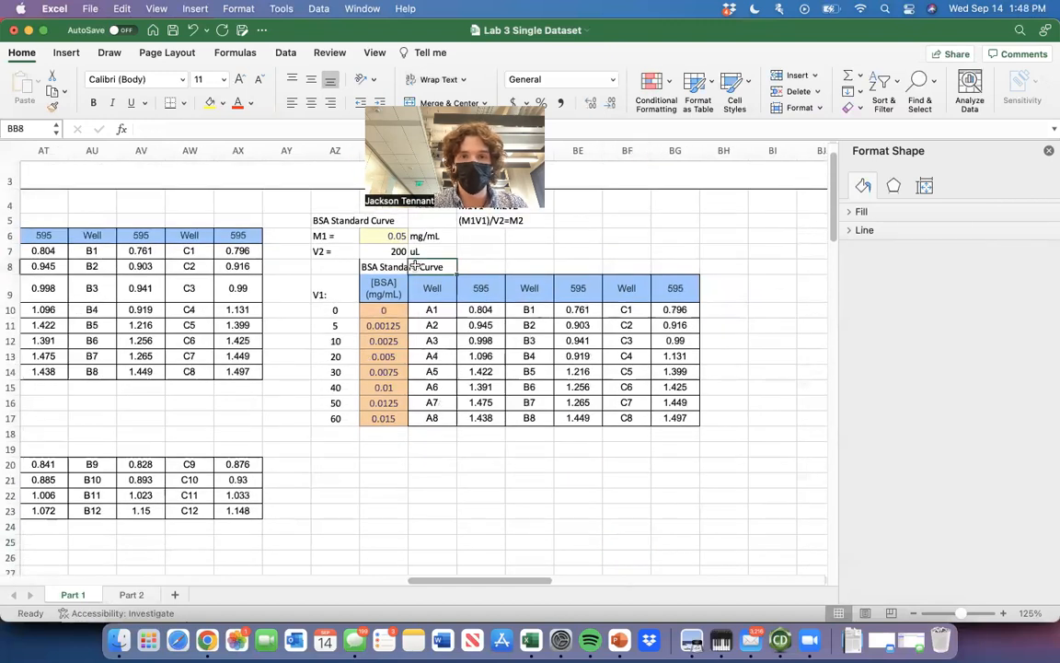
drag(582, 266, 477, 261)
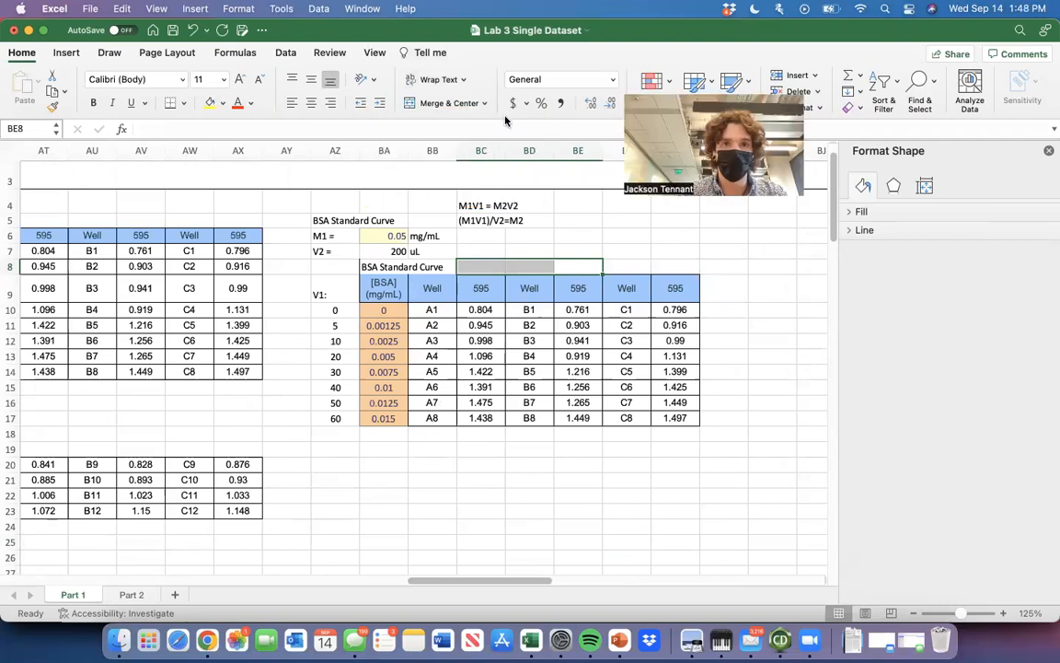
click(454, 105)
text(Uncorrected)
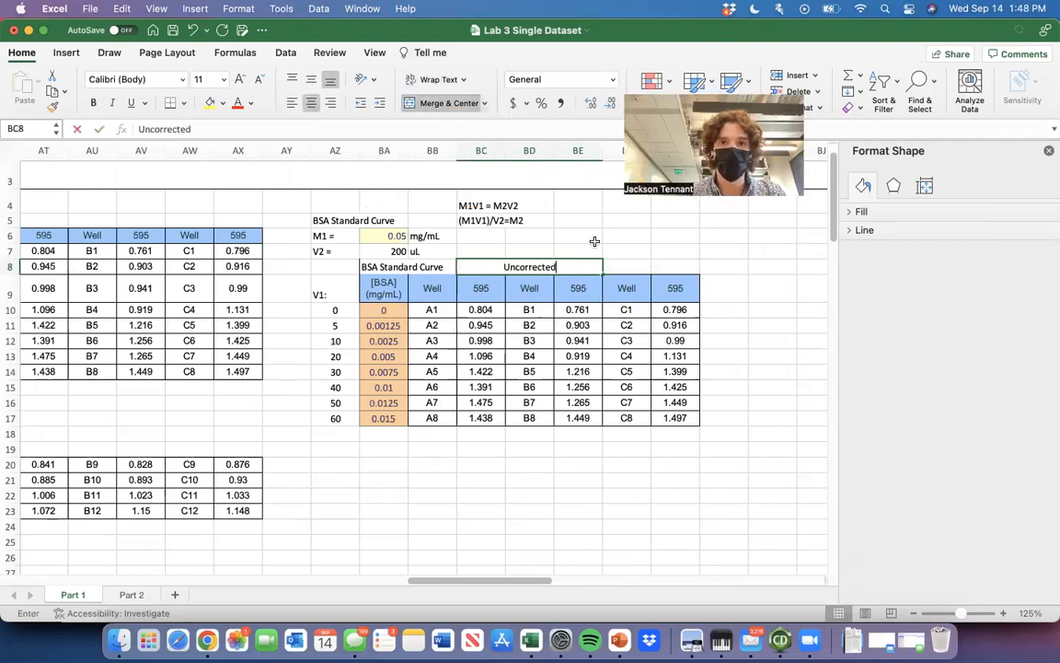
click(595, 241)
Copy the whole BSA standard curve table AZ8:BG17 and paste the duplicate starting at AZ20.
drag(335, 266, 674, 419)
key(super+c)
click(337, 466)
key(super+v)
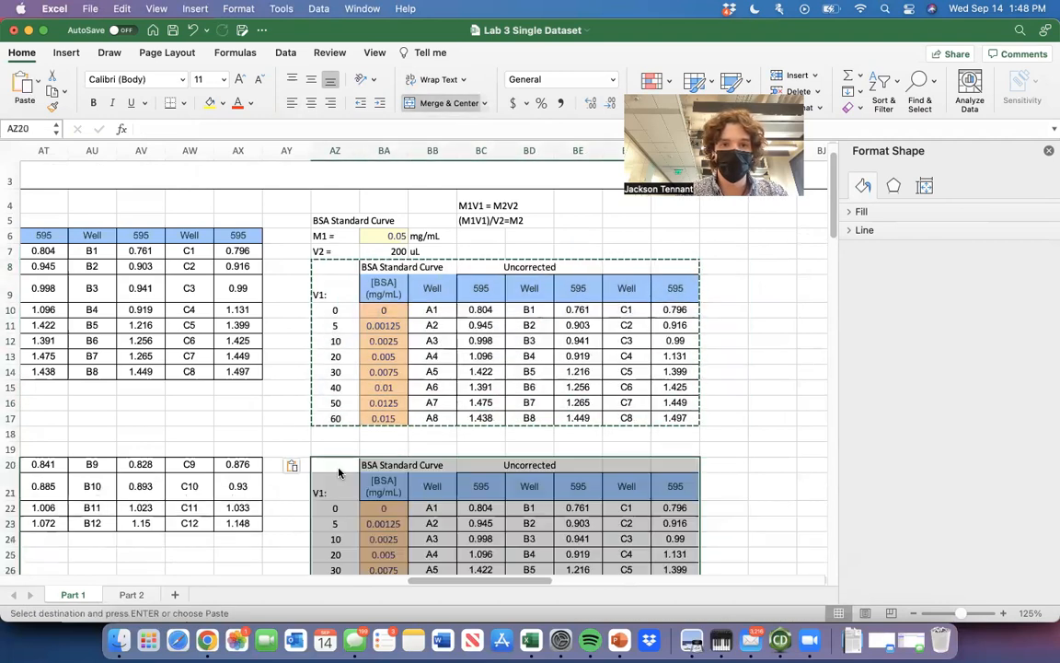
Set the first absorbance of the duplicated BSA table, well A1 in BC22, to 0.
click(770, 448)
scroll(503, 307, down, 5)
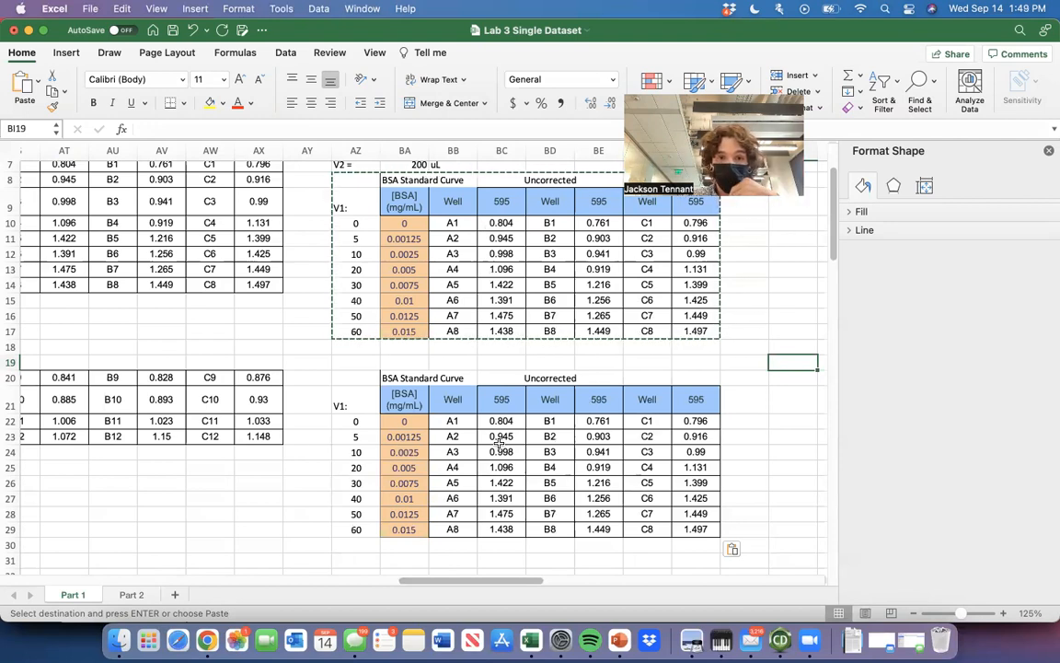
scroll(516, 438, up, 1)
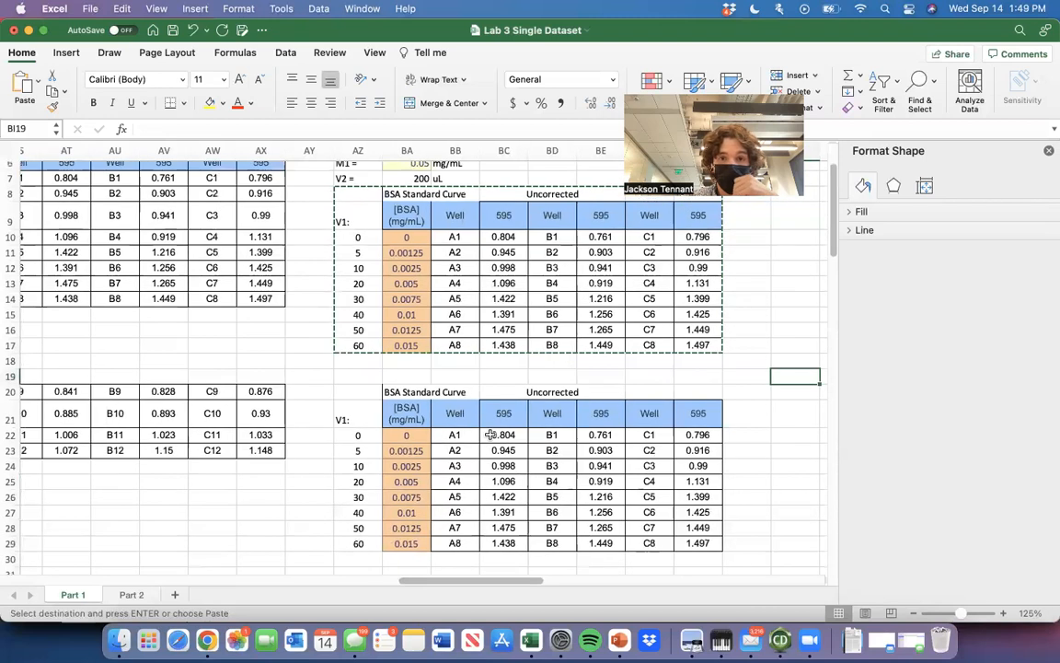
click(513, 437)
text(0)
key(Return)
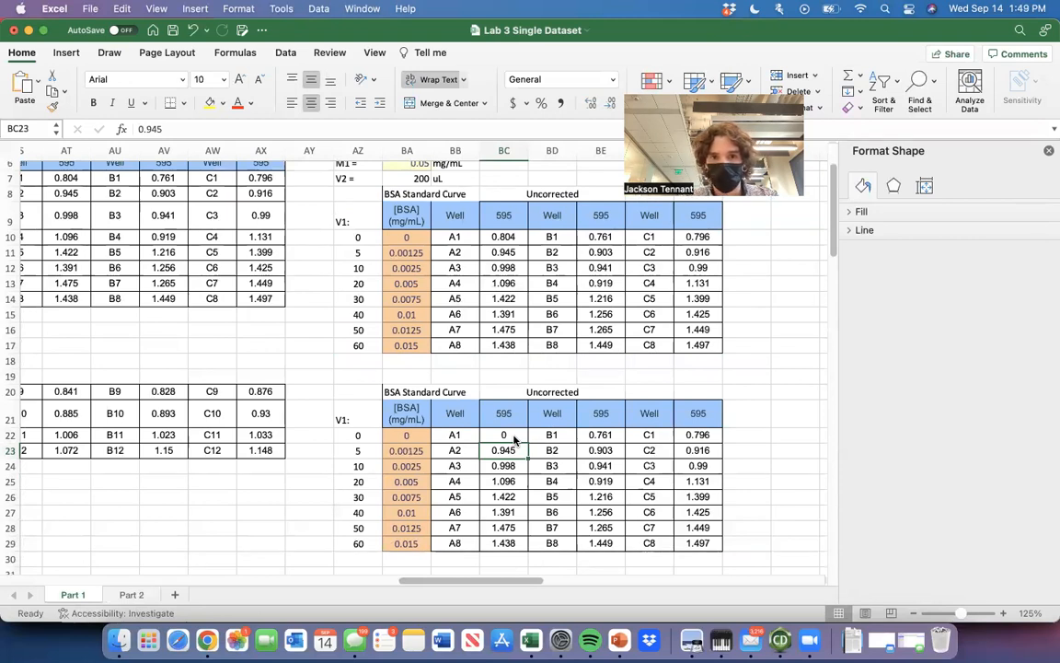
Enter a blank-subtraction formula in BC23 as =BC11-$BC$10, with the blank reading as an absolute reference.
text(=)
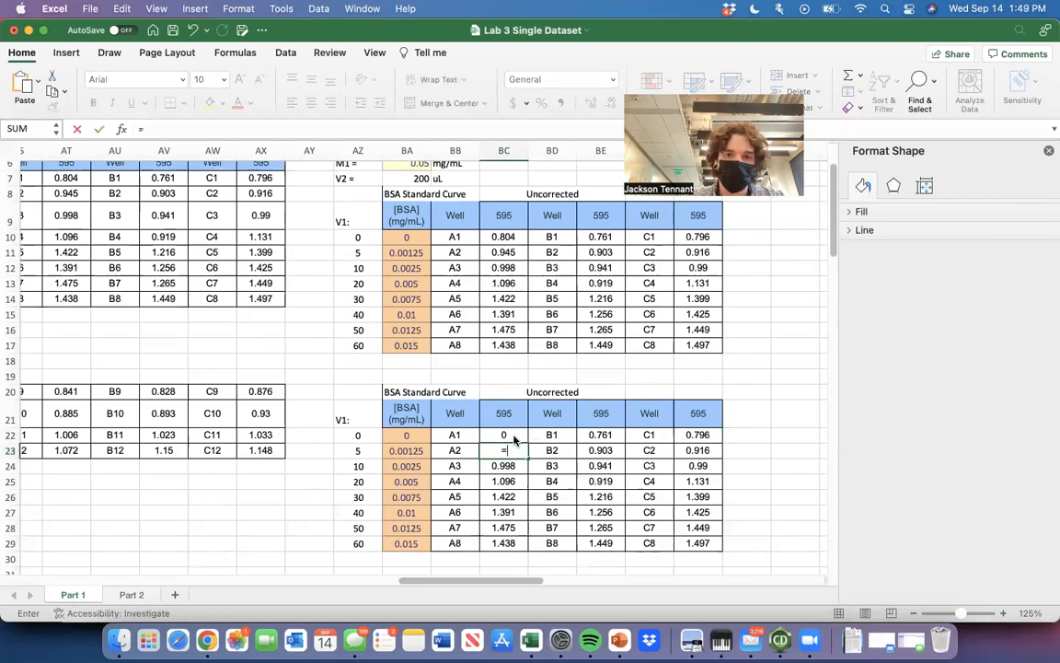
click(511, 252)
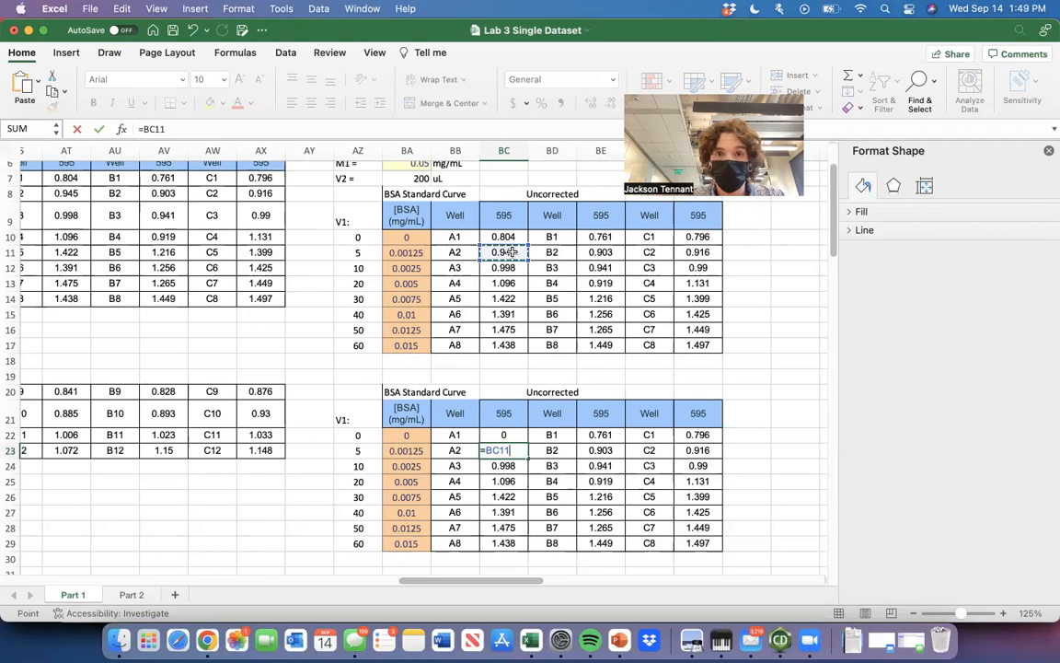
text(-)
click(516, 236)
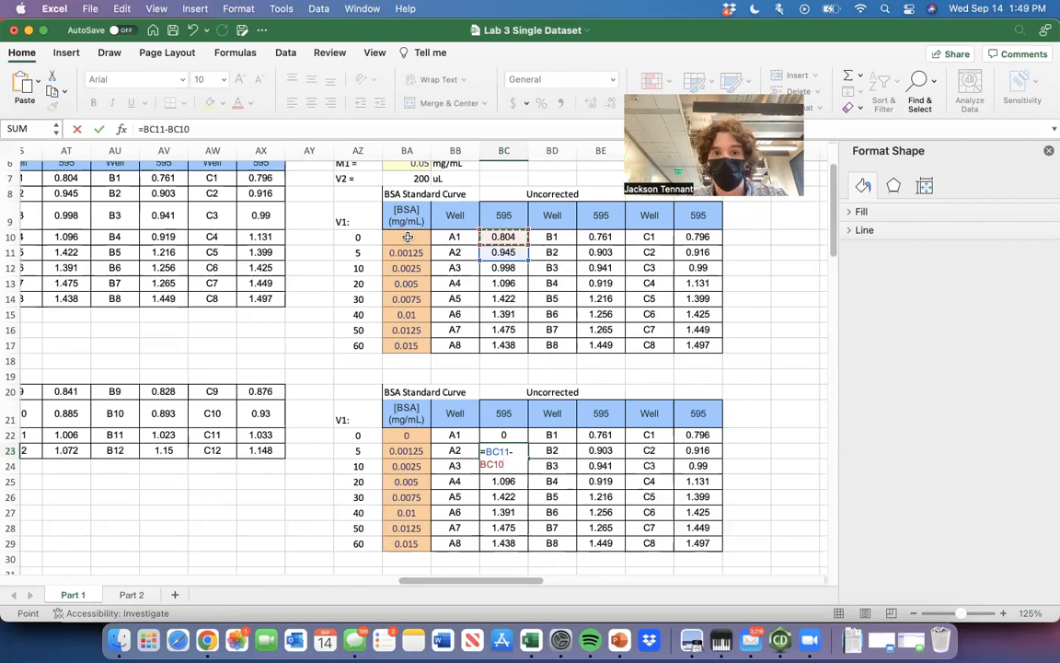
key(F4)
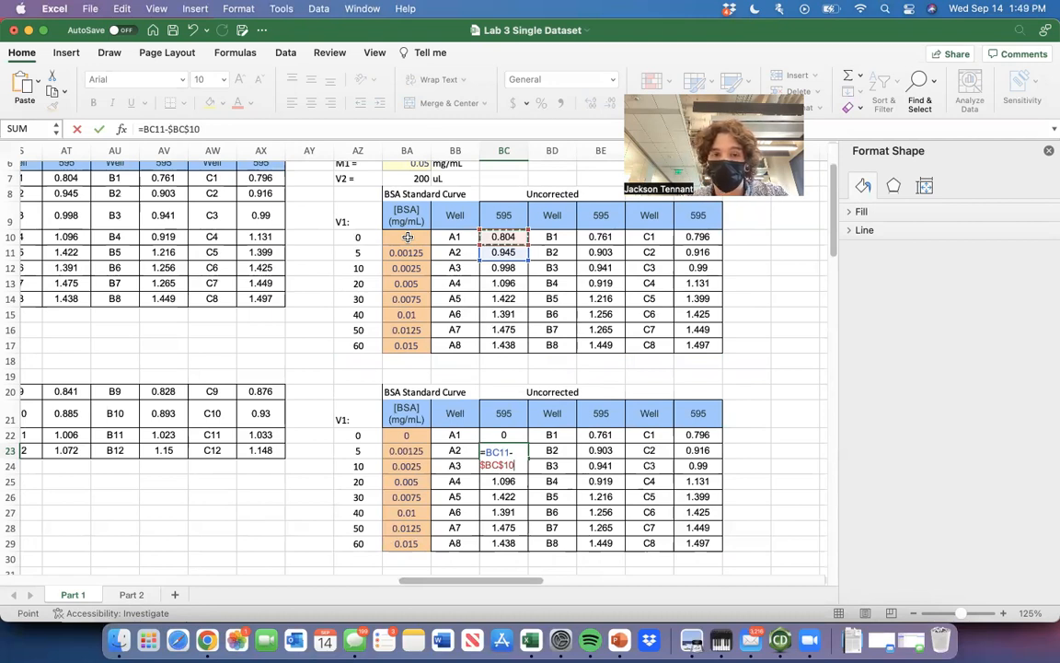
key(BackSpace)
key(BackSpace)
key(BackSpace)
key(BackSpace)
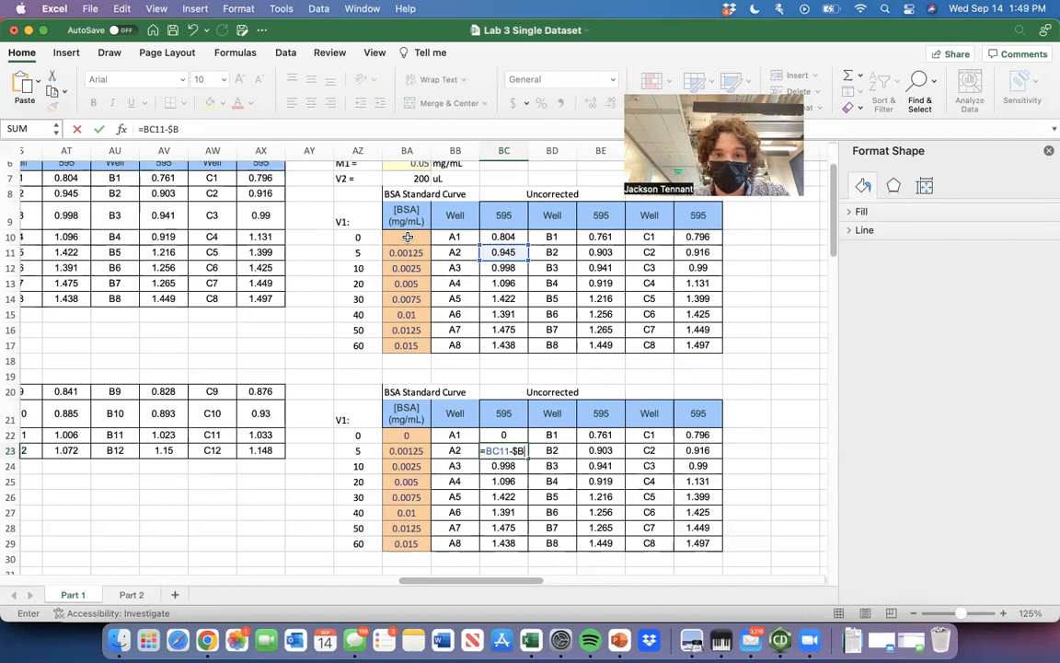
text(0.804)
key(BackSpace)
key(BackSpace)
key(BackSpace)
click(509, 236)
key(F4)
key(Return)
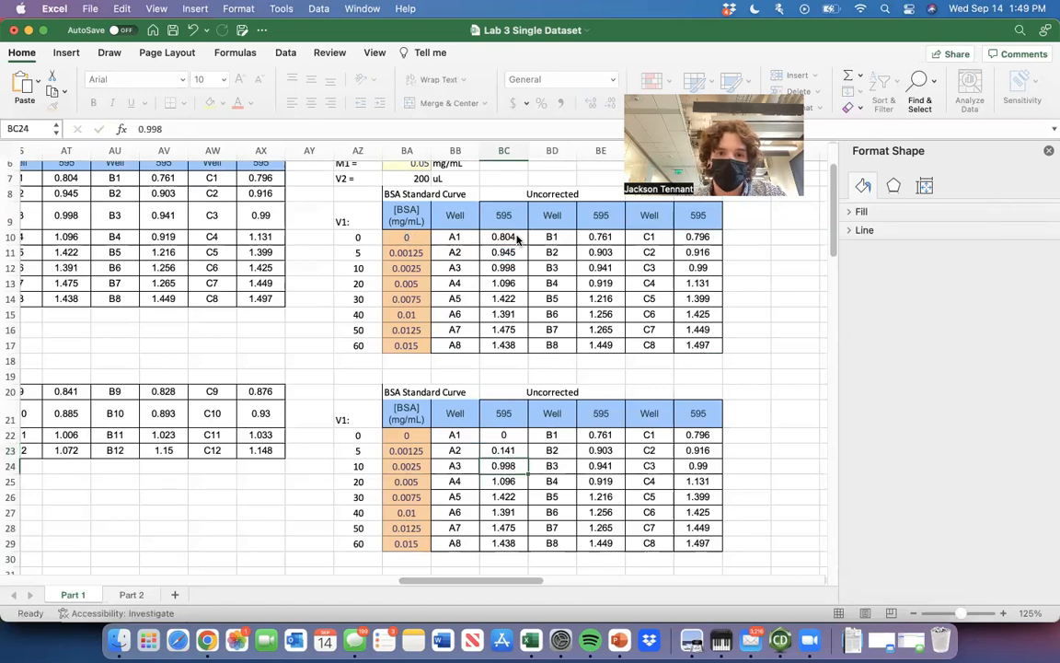
Fill the blank-subtraction formula from BC23 down through BC29 and copy the corrected column BC22:BC29.
click(515, 450)
drag(526, 457, 509, 543)
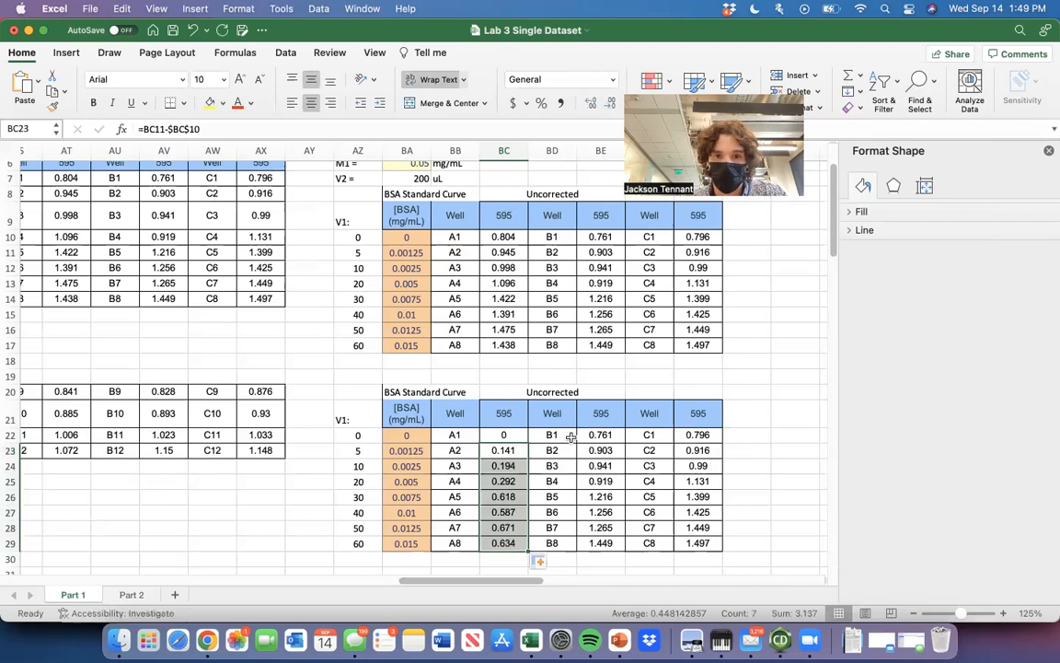
click(563, 495)
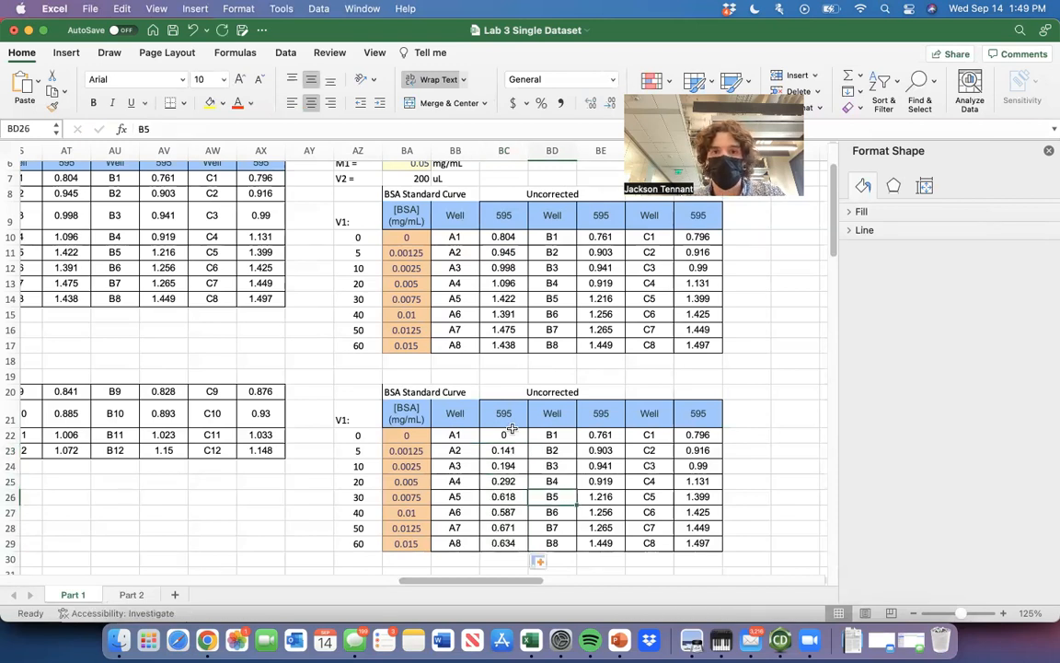
drag(512, 429, 506, 541)
key(super+c)
click(612, 438)
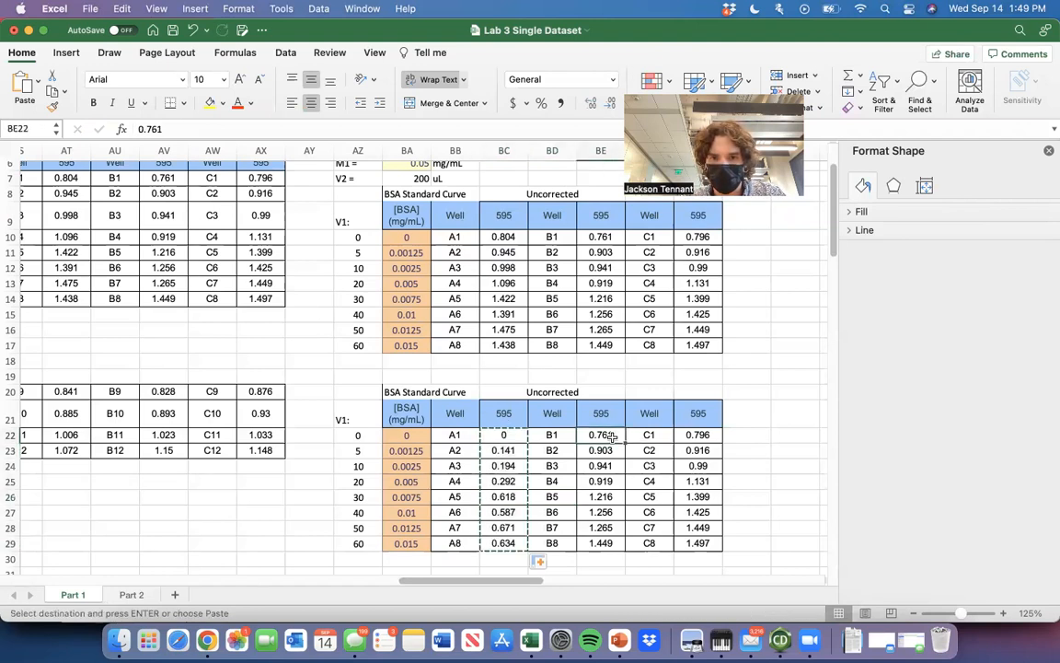
key(super+v)
click(699, 434)
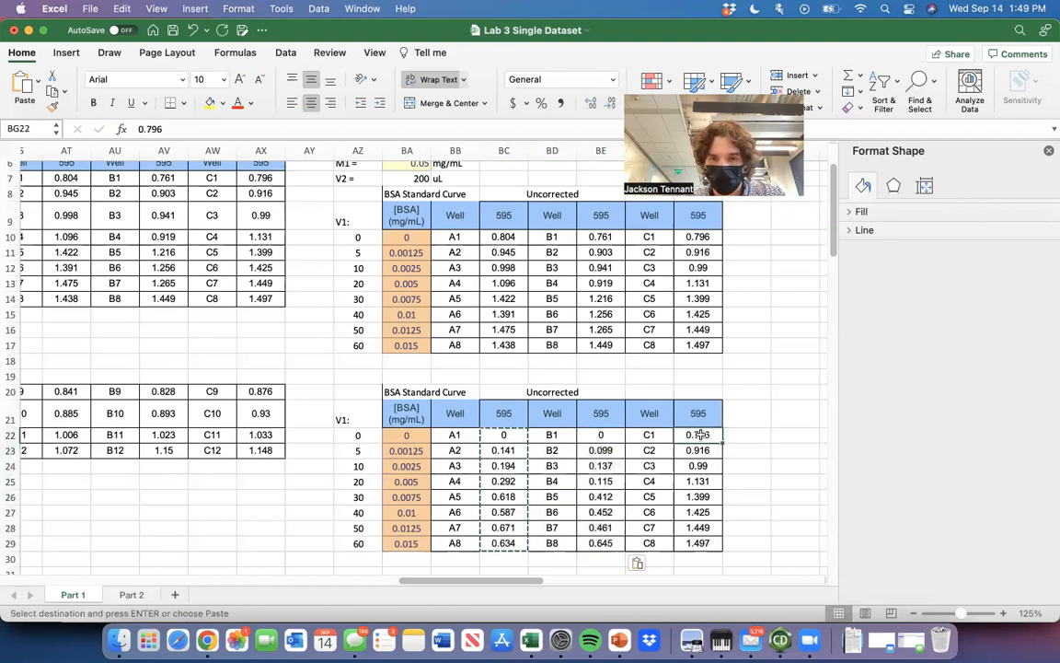
key(super+v)
click(748, 436)
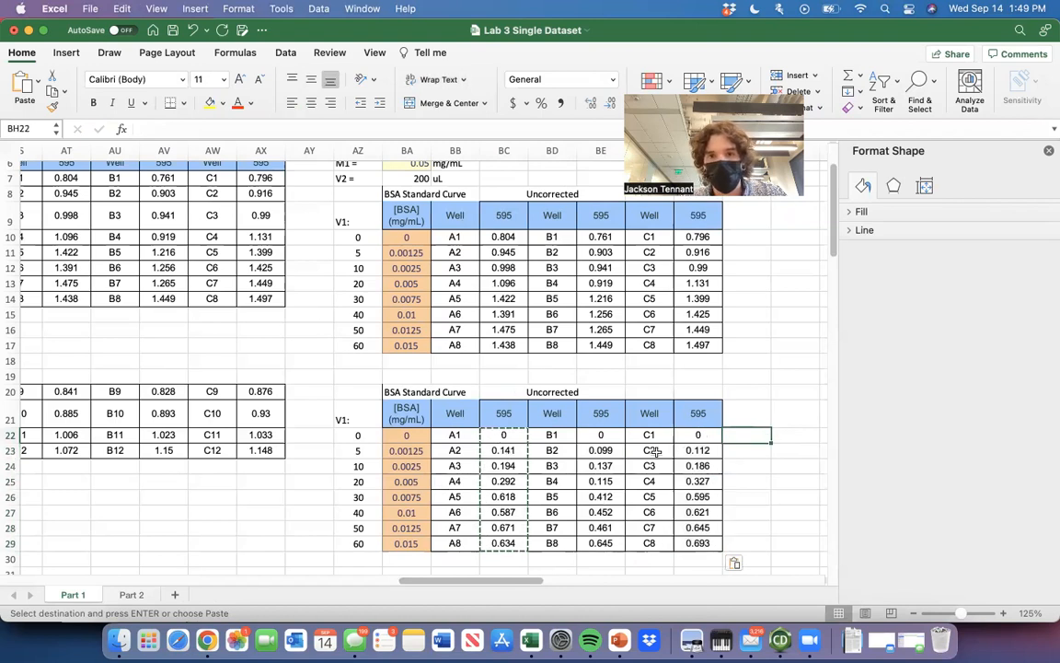
key(super+z)
key(super+z)
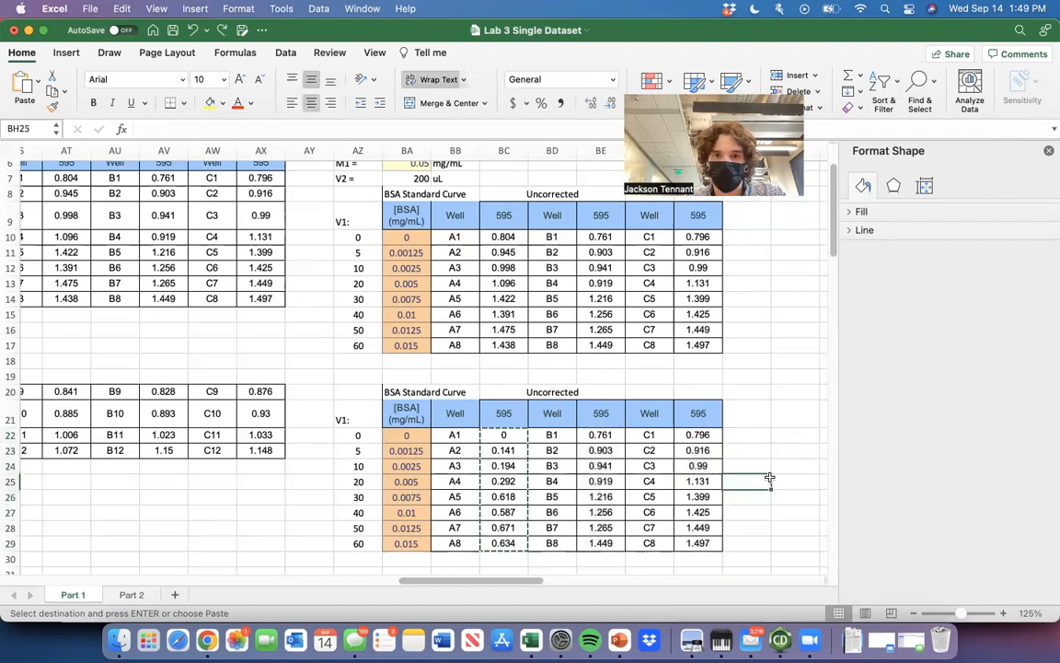
Paste the copied corrected column into BE22:BE29 and BG22:BG29, and check the resulting formulas in column BE.
drag(503, 434, 504, 540)
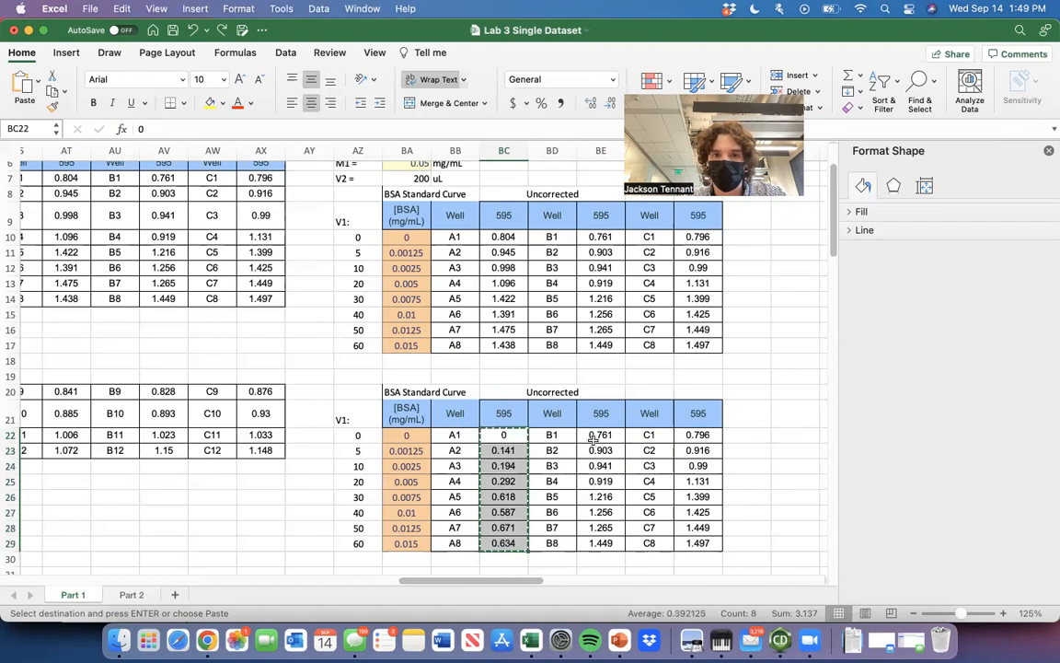
click(594, 437)
key(super+v)
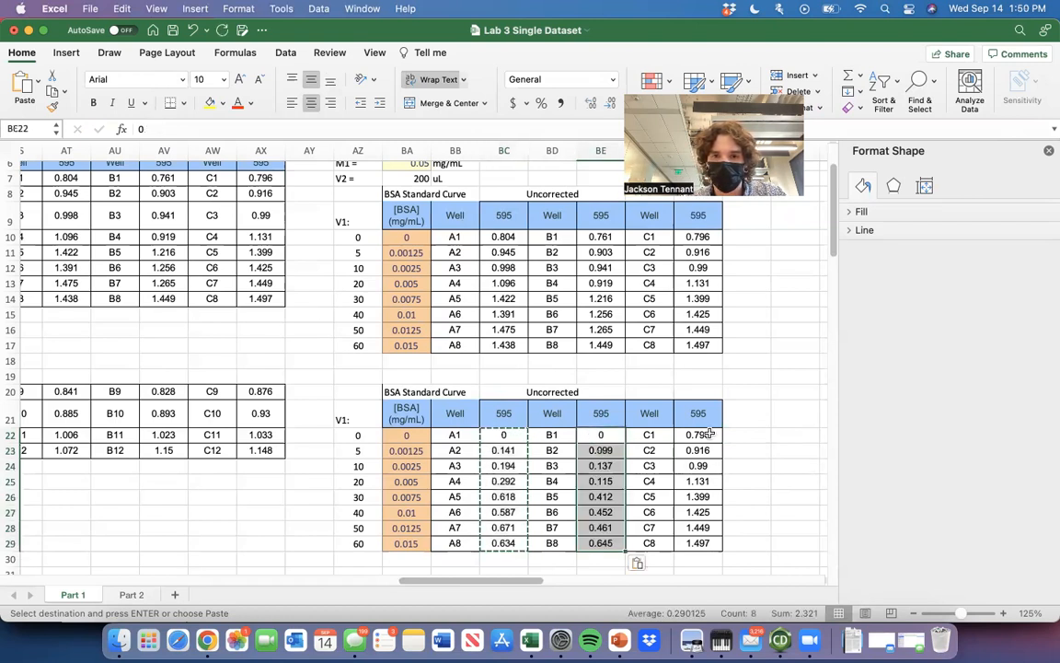
click(710, 437)
key(super+v)
click(746, 392)
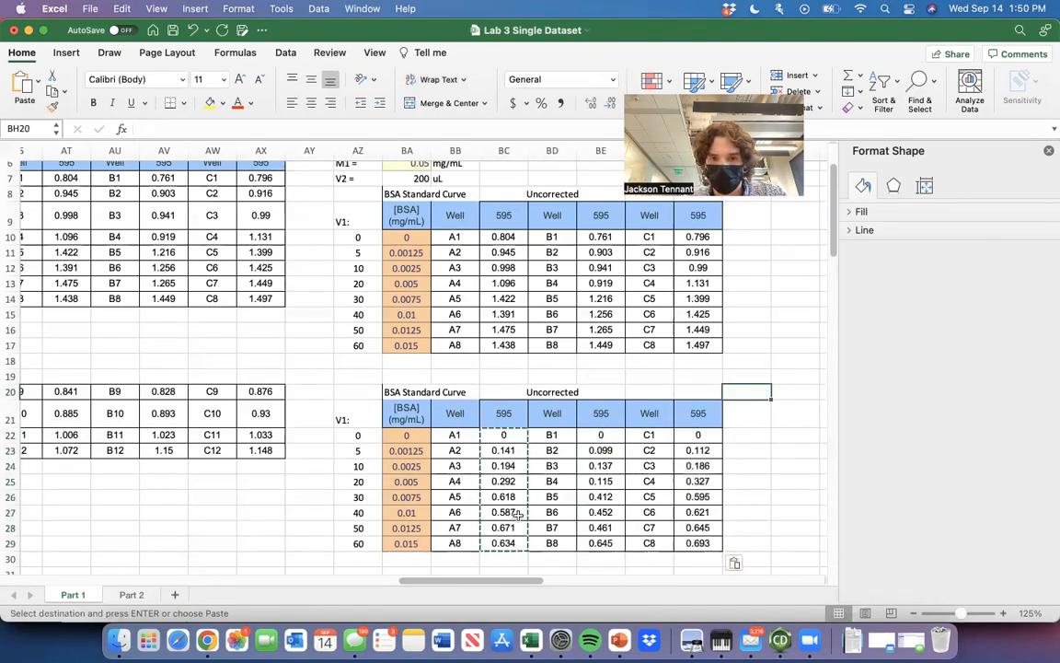
click(598, 527)
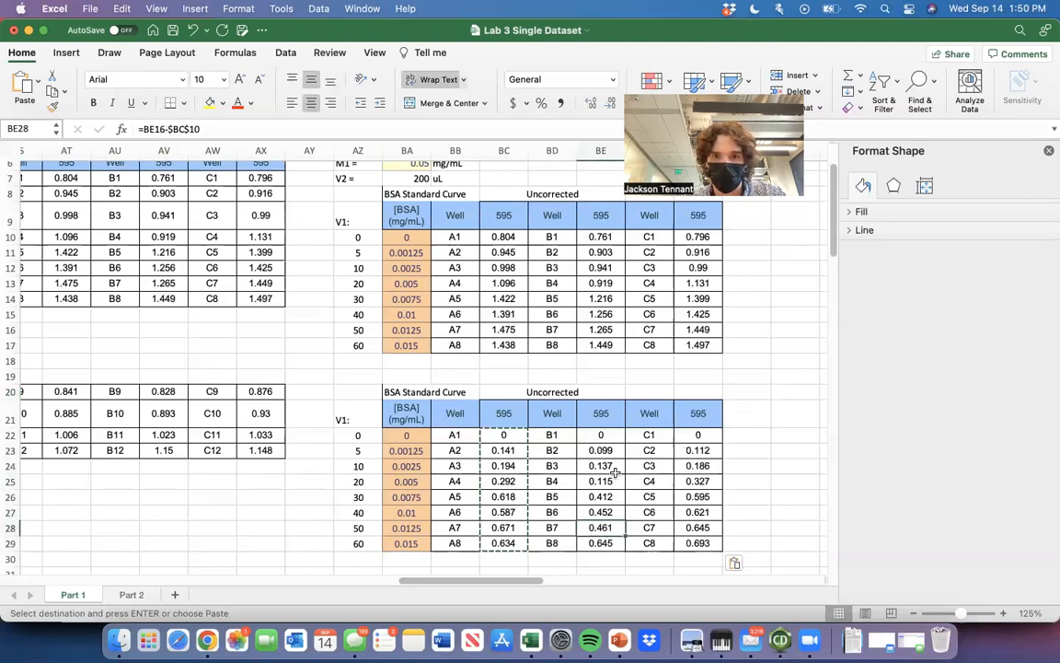
click(595, 340)
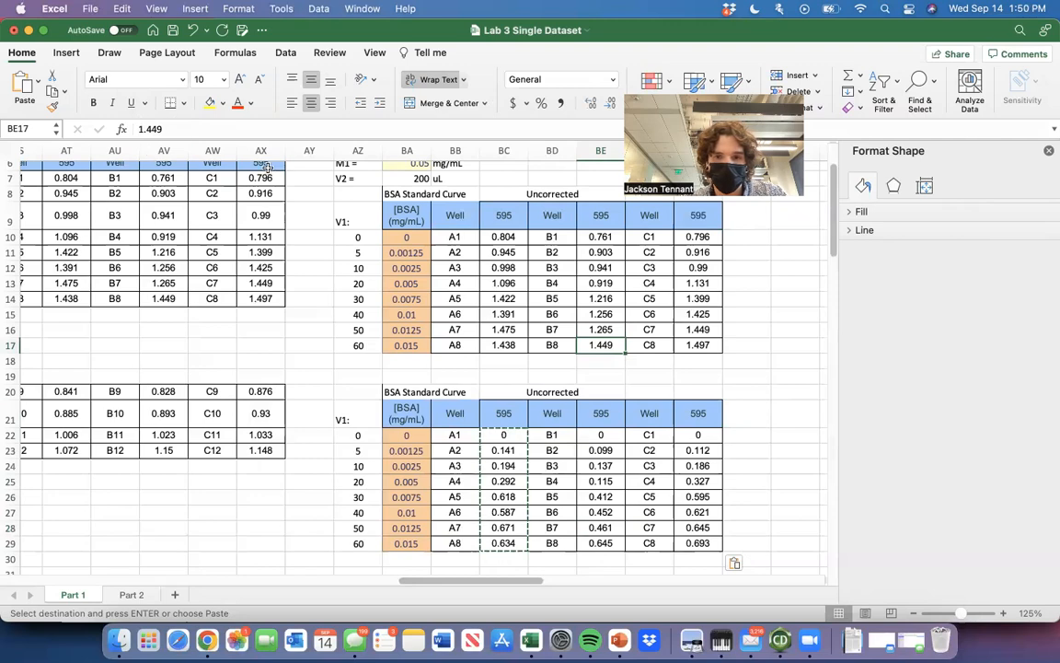
click(609, 540)
click(760, 509)
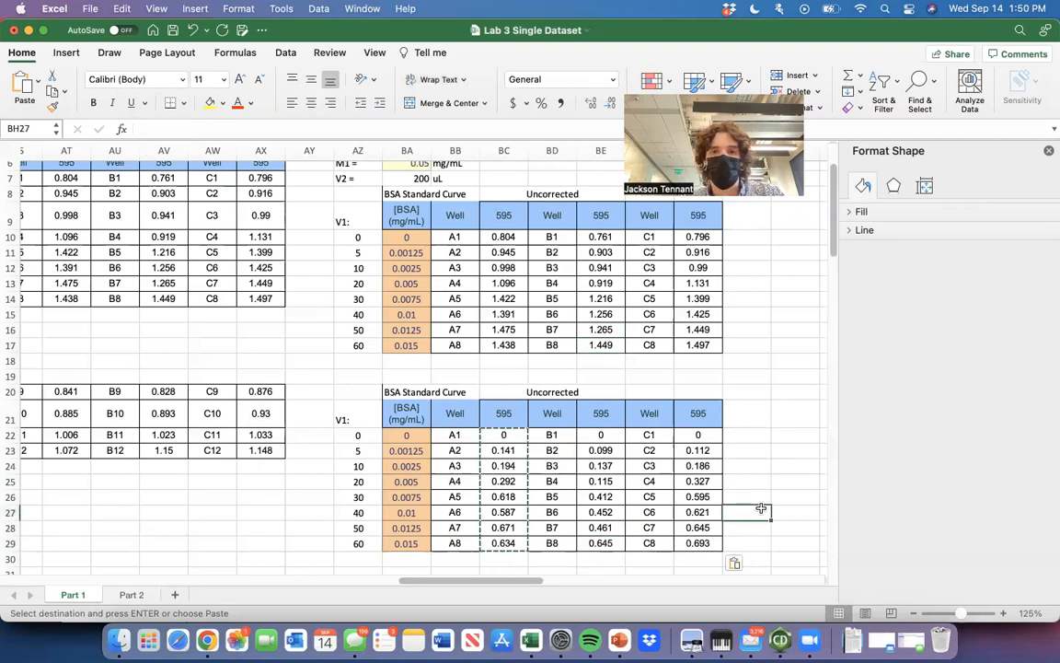
Insert an empty markers-only scatter chart and position it beside the duplicated BSA standard curve table.
scroll(760, 506, down, 3)
scroll(760, 506, left, 1)
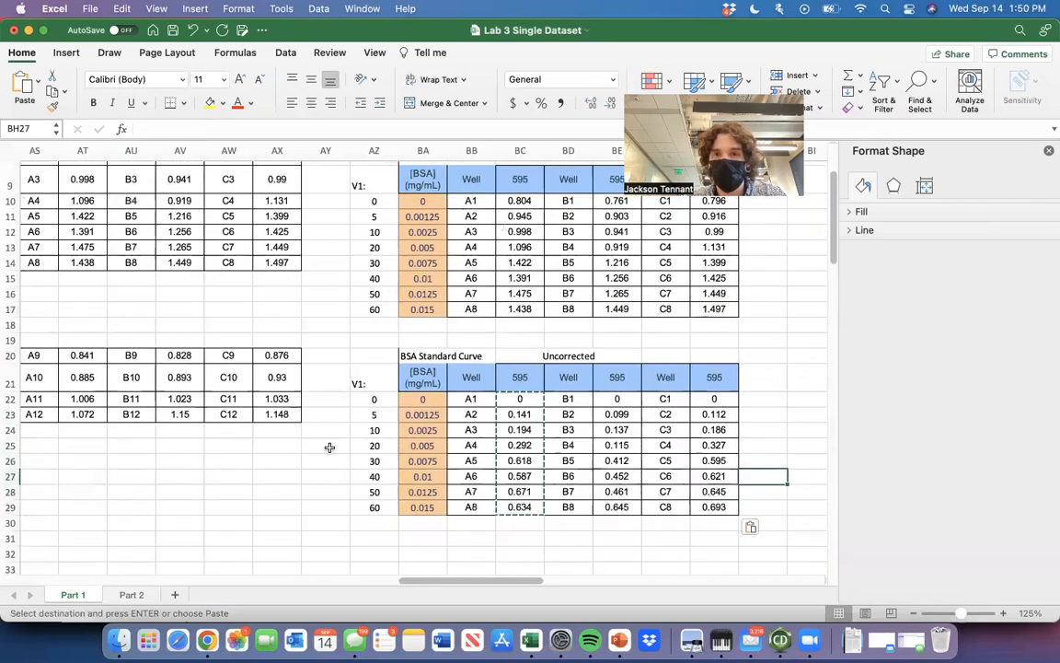
click(515, 553)
scroll(515, 551, down, 4)
scroll(515, 551, left, 1)
click(495, 528)
click(66, 53)
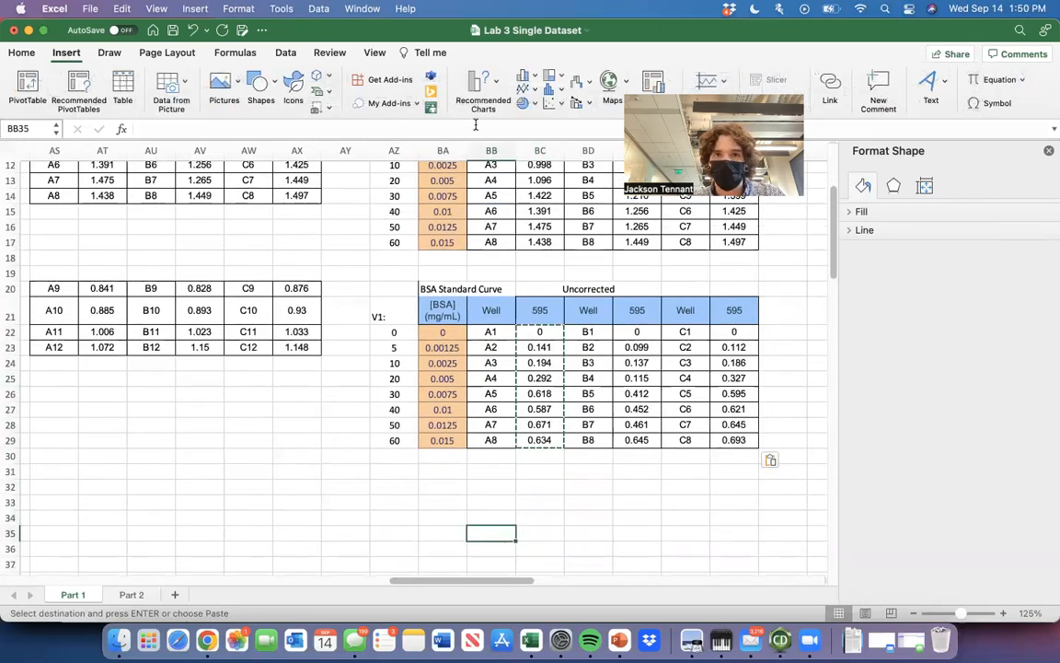
click(550, 103)
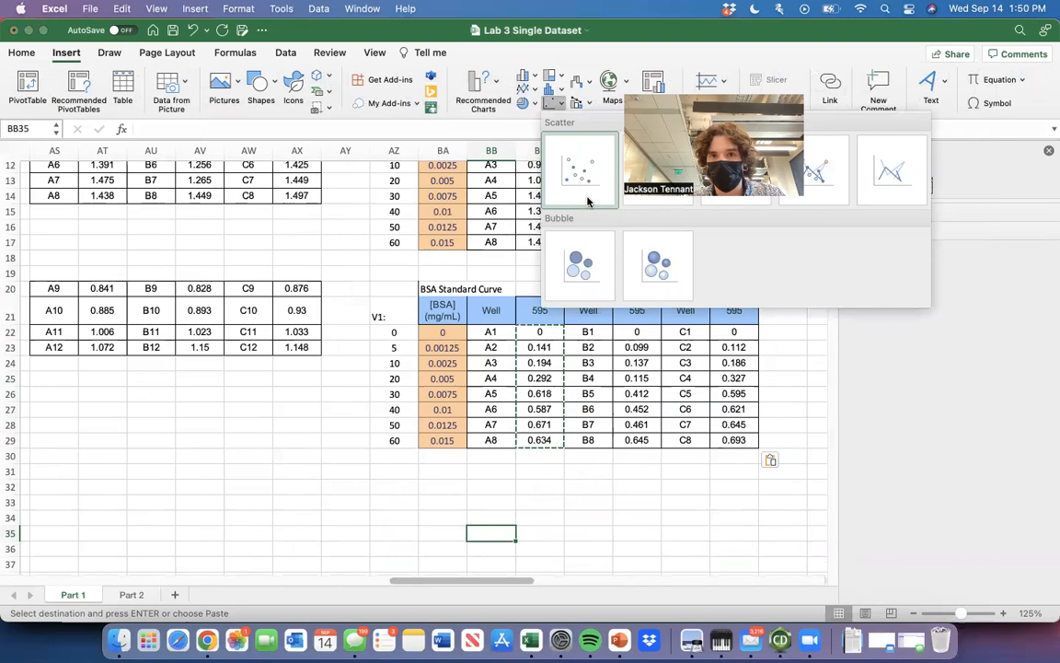
click(580, 170)
drag(211, 407, 217, 384)
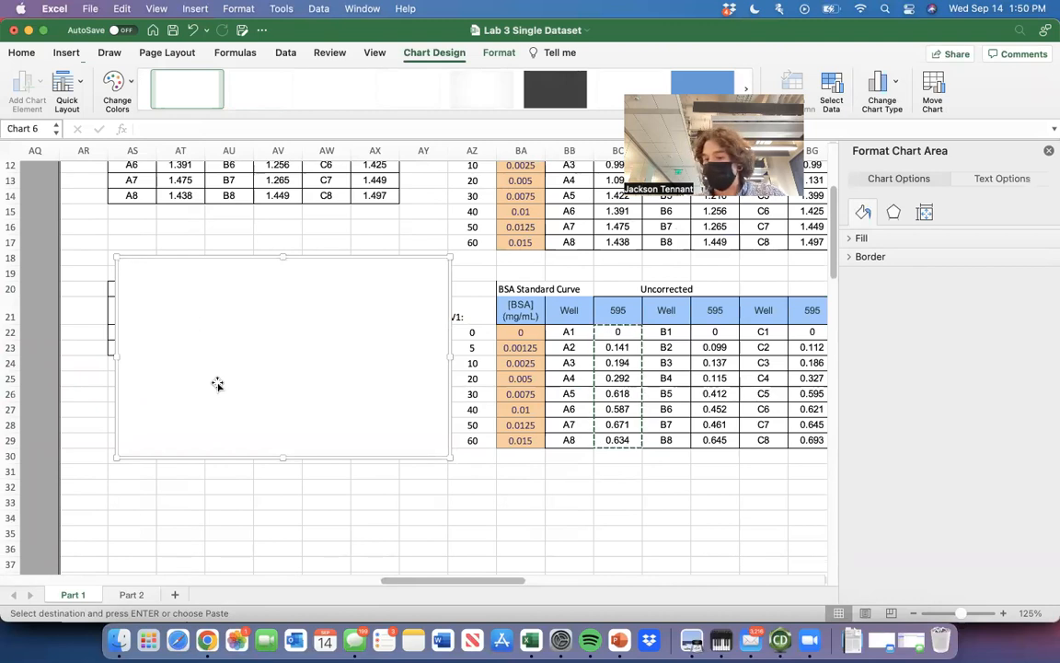
Add a new data series to the empty scatter chart and name it [BSA] (mg/mL).
right_click(273, 368)
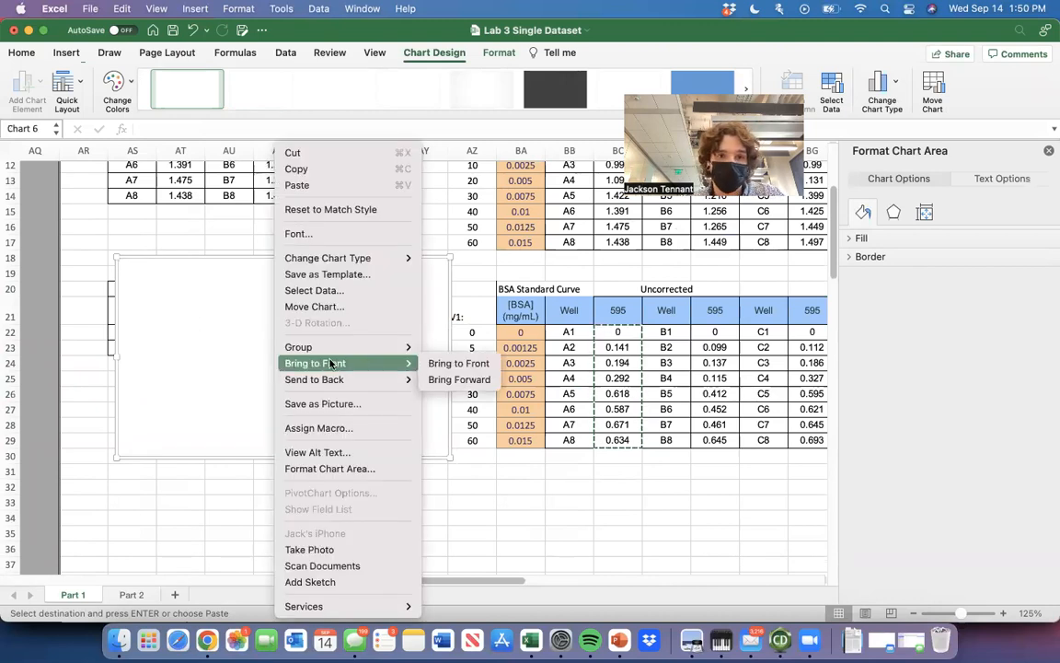
click(325, 294)
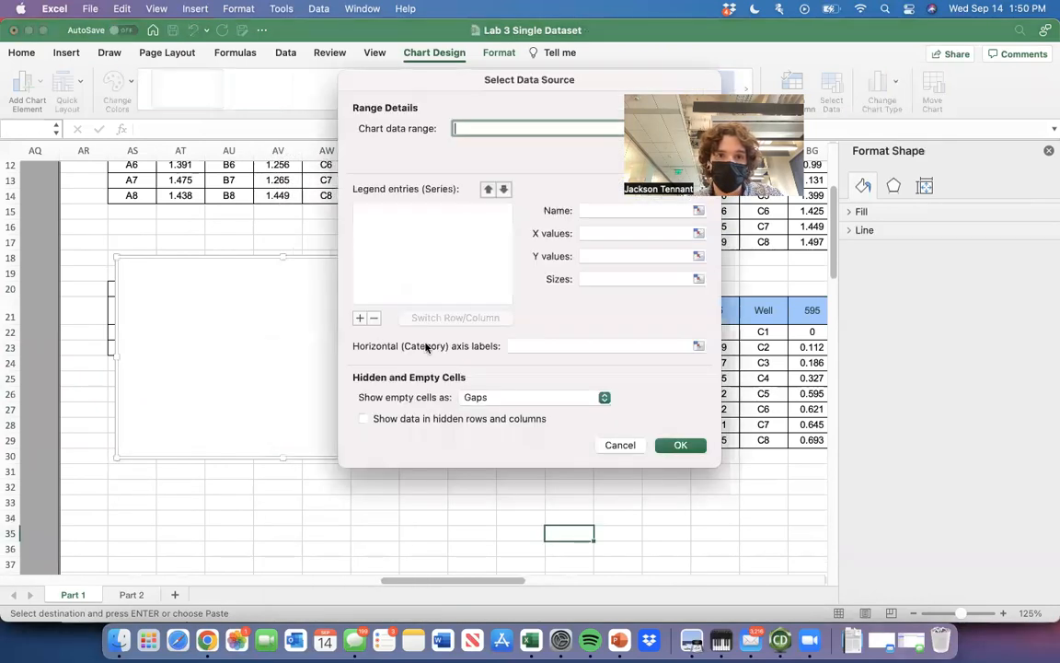
click(358, 318)
drag(556, 81, 441, 123)
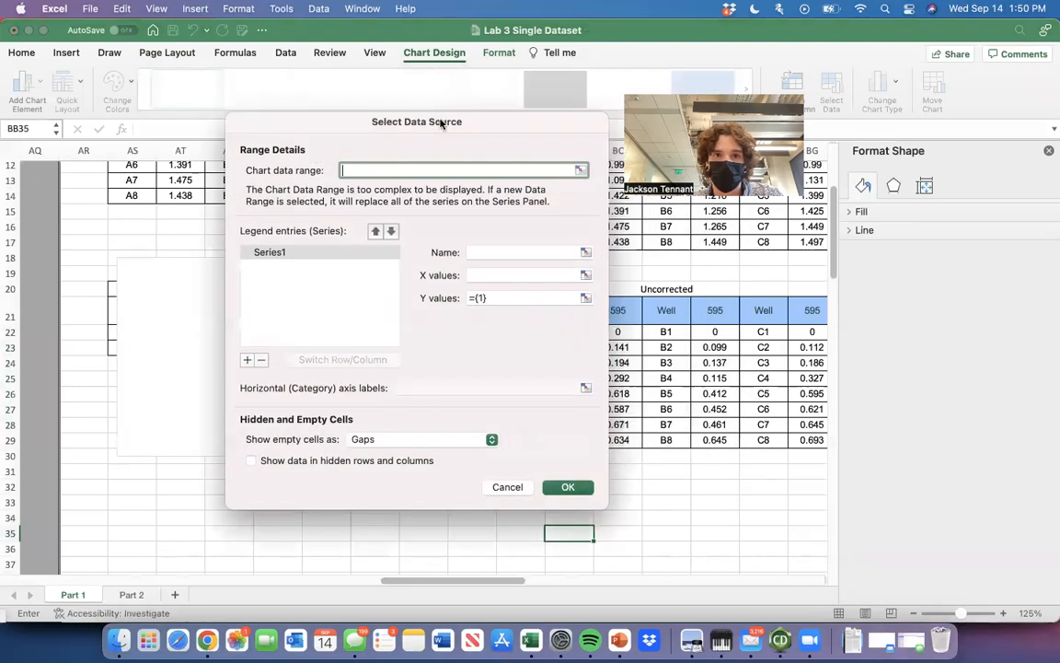
click(523, 252)
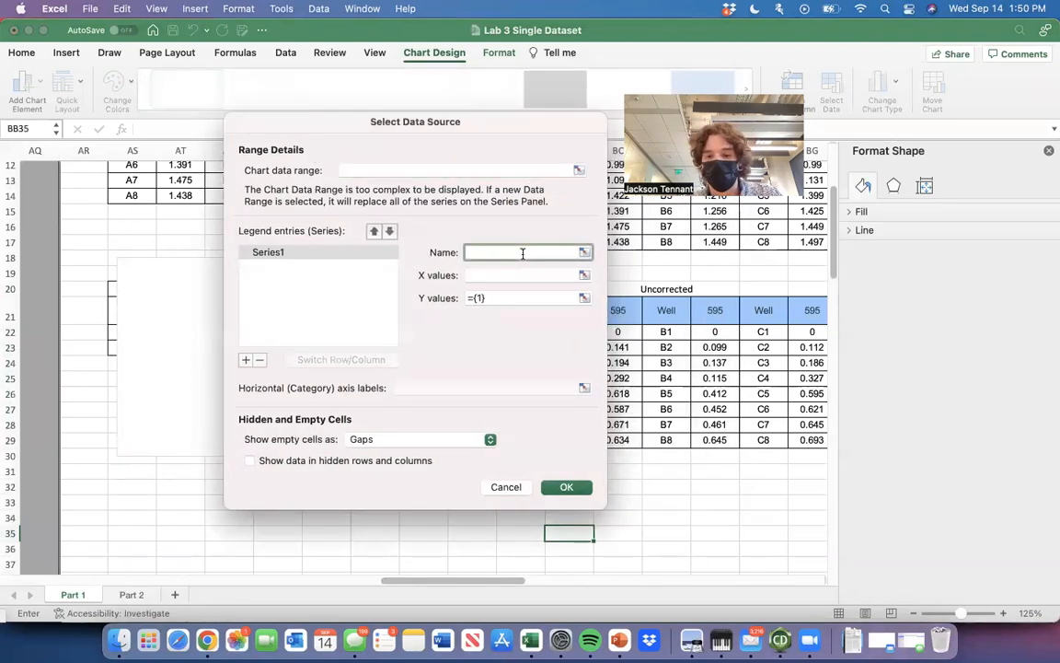
text([BSA)
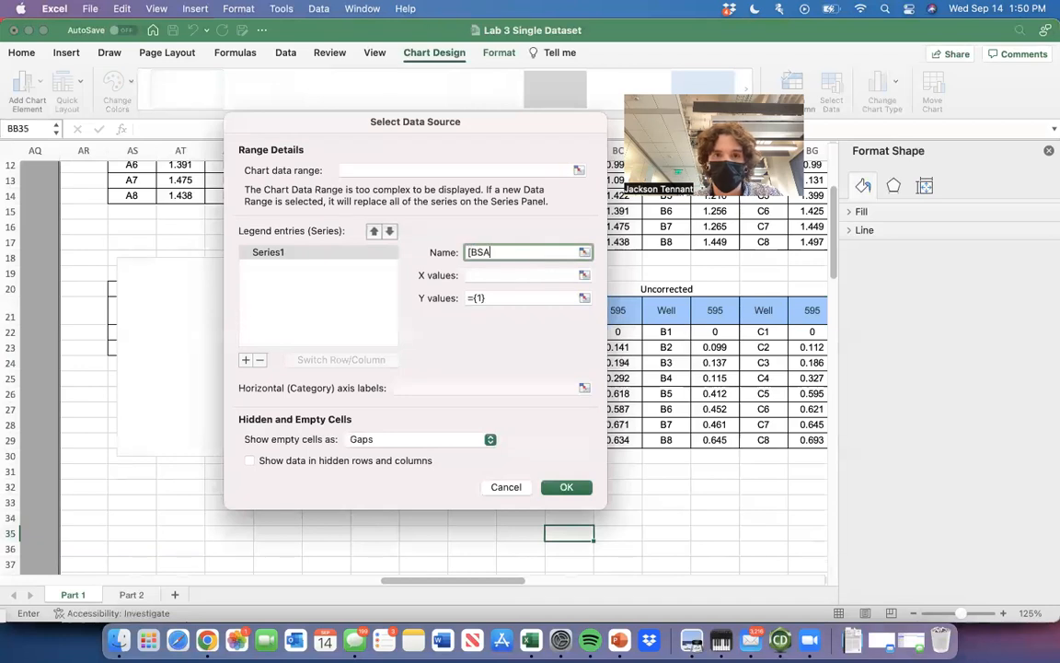
text(] (mg/mL)
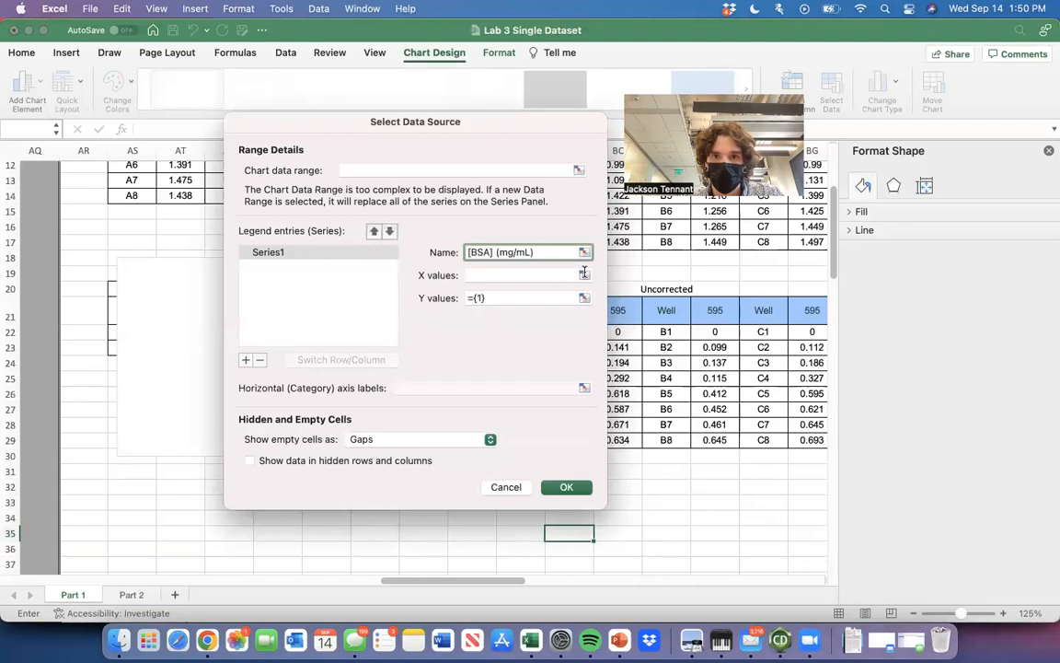
Set the series' X values to the BSA concentrations in BA22:BA29.
click(583, 273)
click(525, 332)
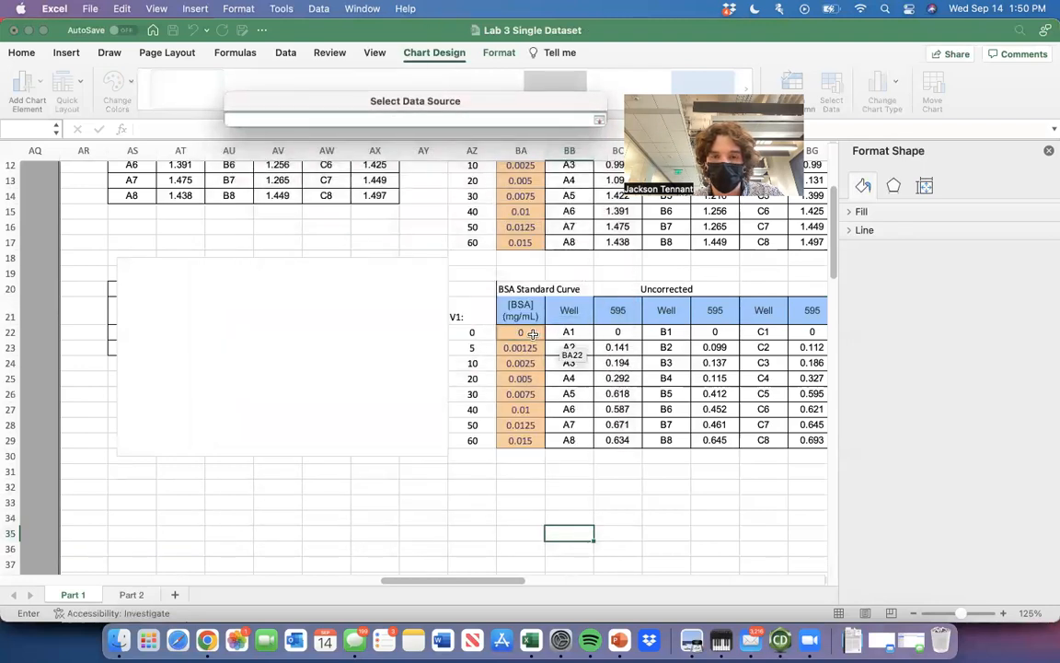
drag(532, 334, 532, 442)
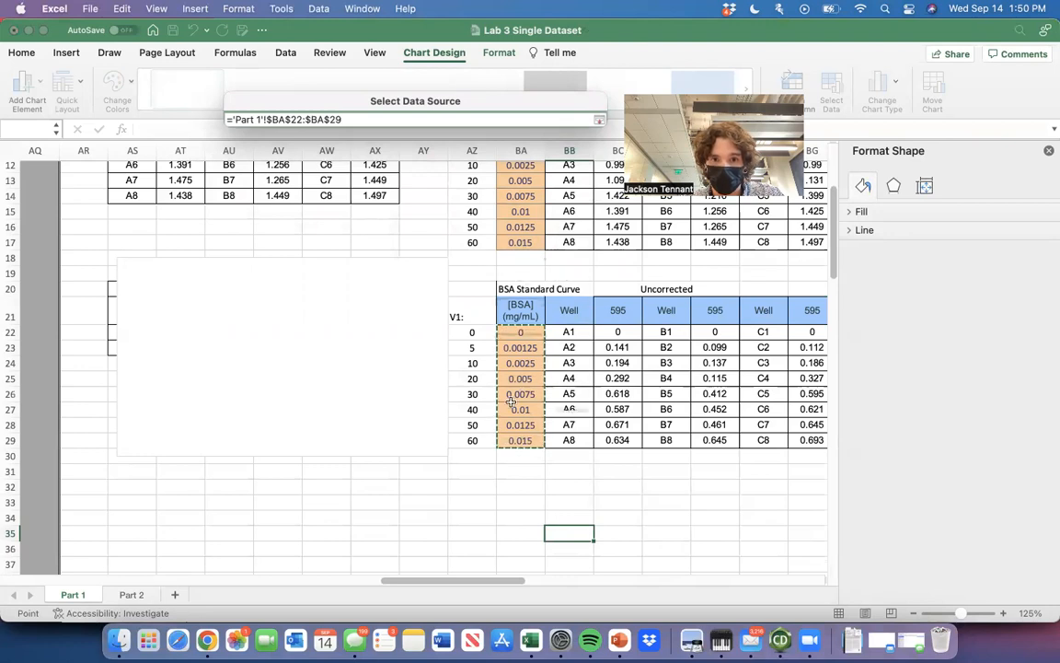
key(Return)
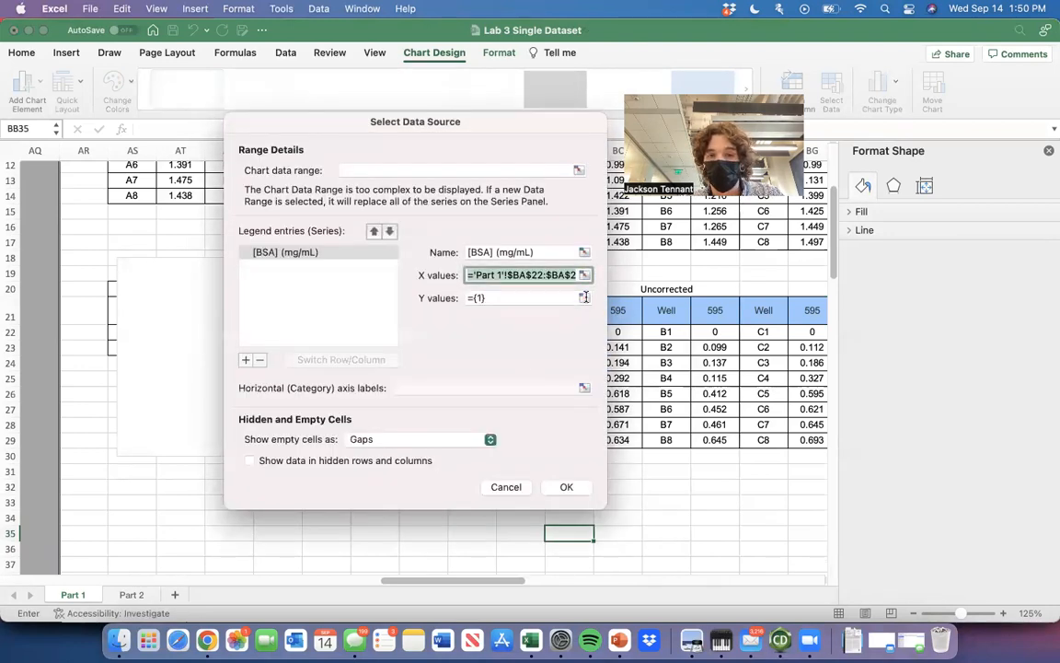
Set the series' Y values to the corrected absorbances in BC22:BC29, BE22:BE29 and BG22:BG29, and apply the data source.
click(585, 297)
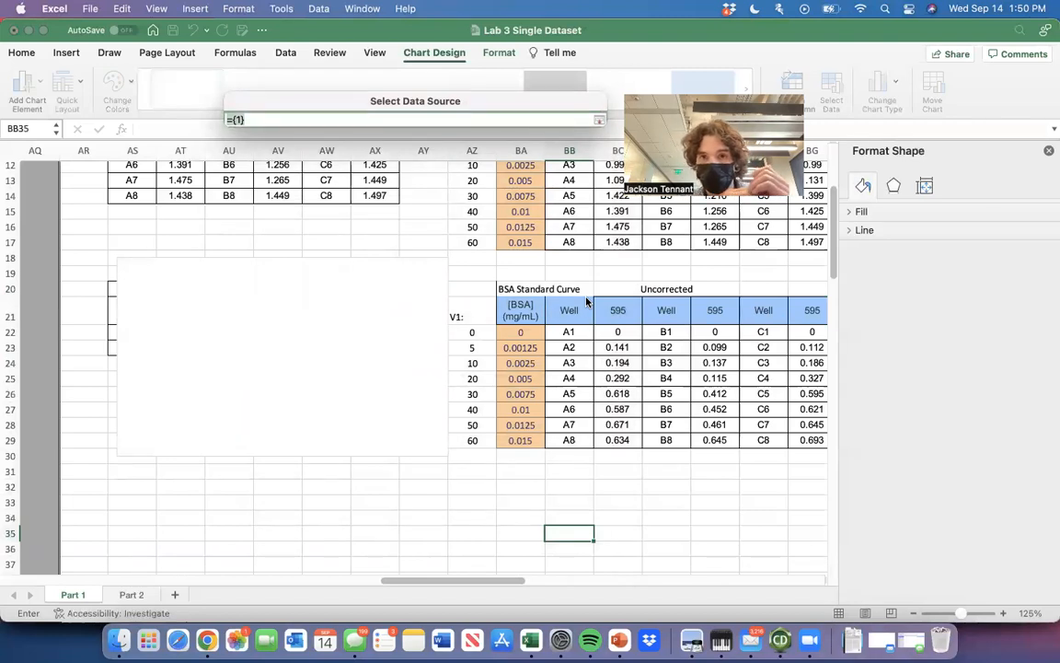
scroll(647, 336, right, 2)
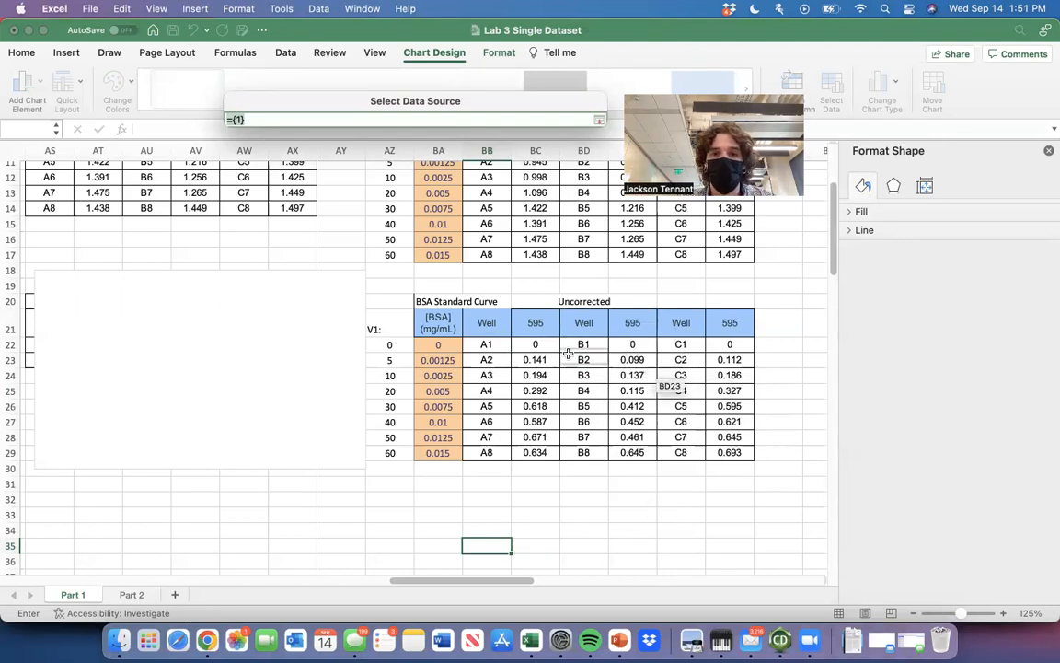
drag(541, 349, 543, 451)
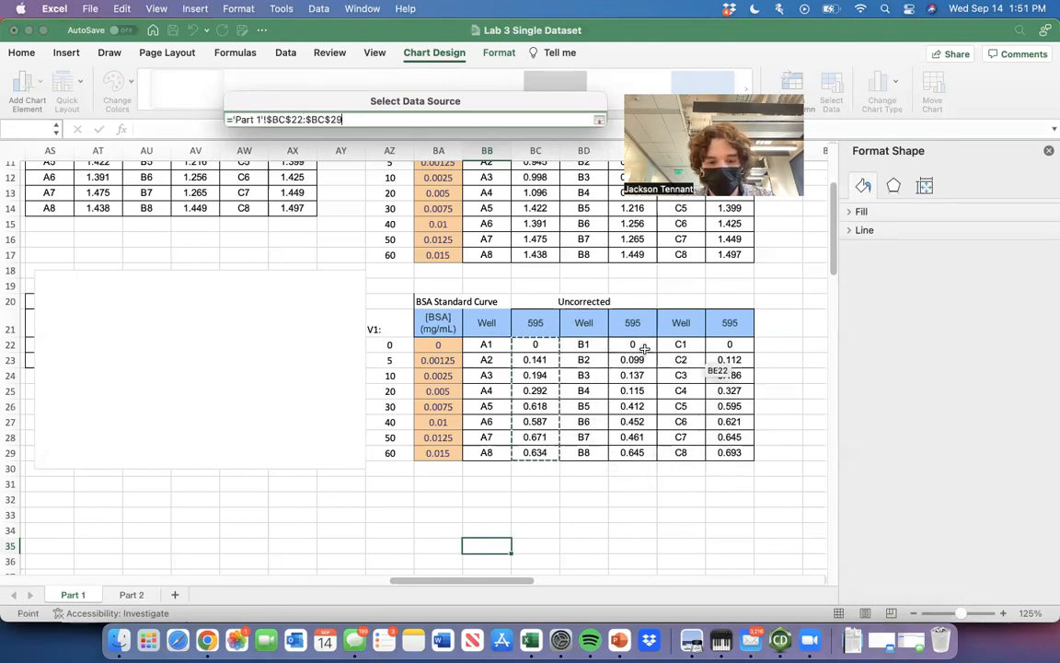
super+click(644, 343)
drag(644, 343, 637, 448)
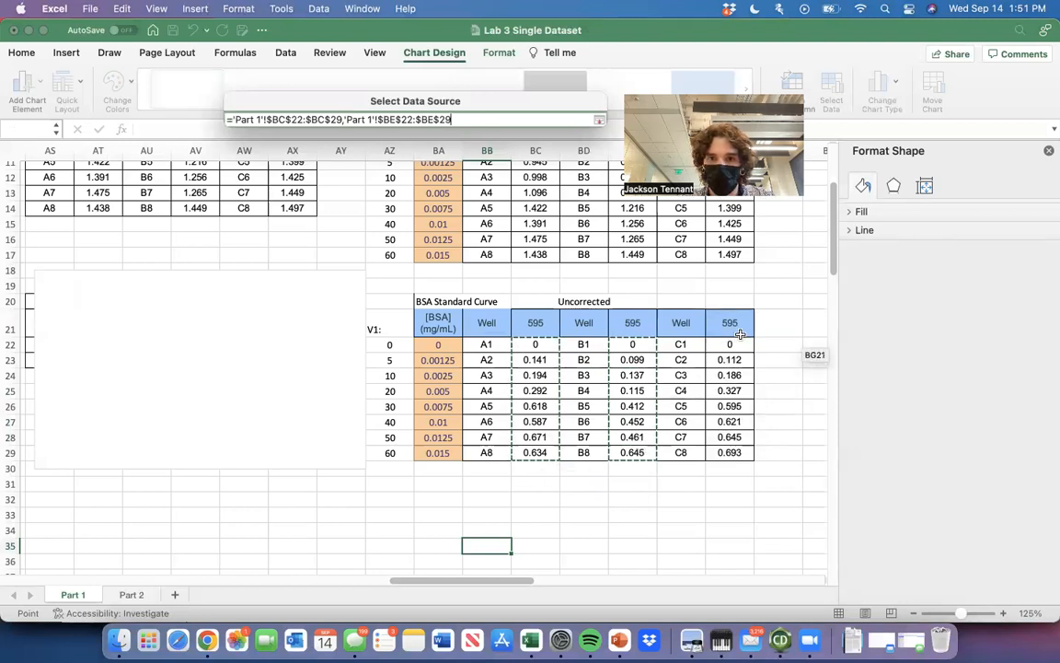
drag(729, 344, 730, 453)
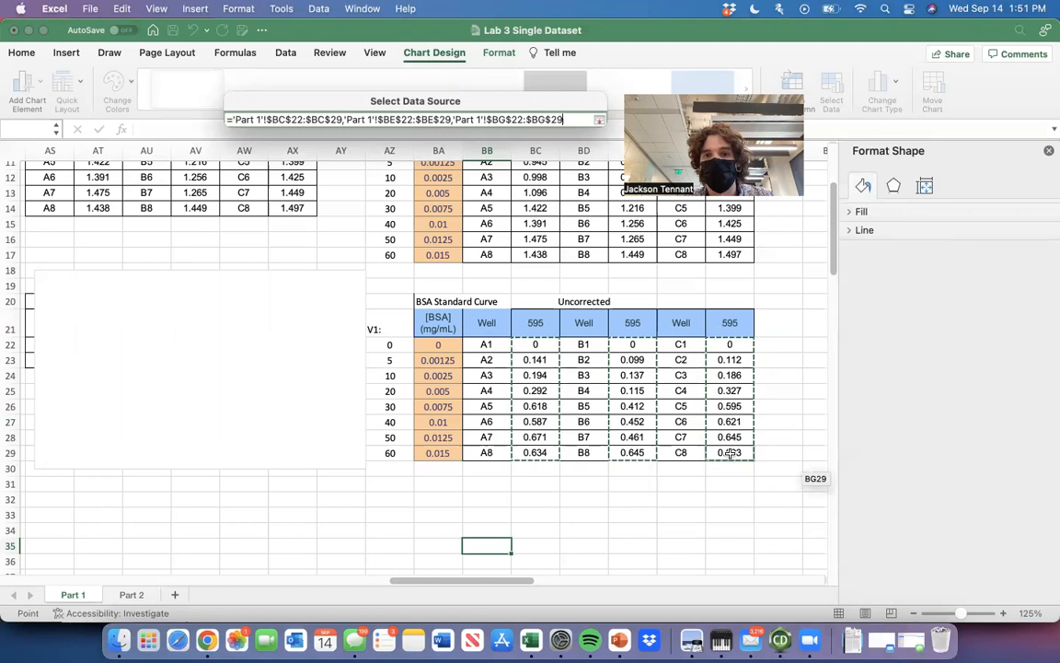
key(Return)
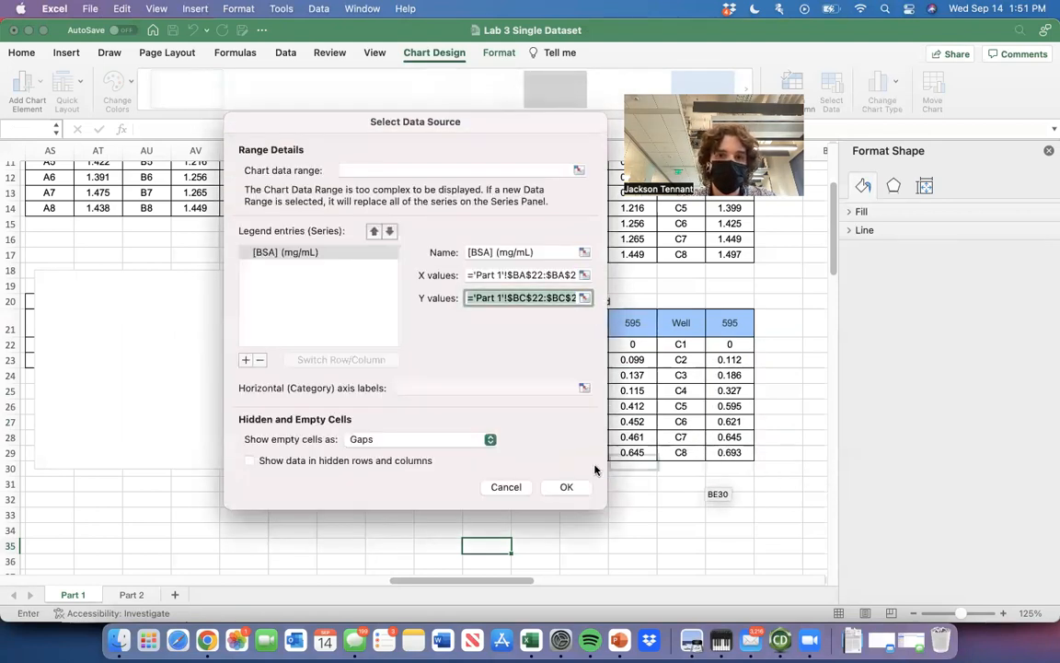
click(576, 487)
Move the scatter chart below the raw data rows A9 to A12 so it no longer covers them.
click(281, 414)
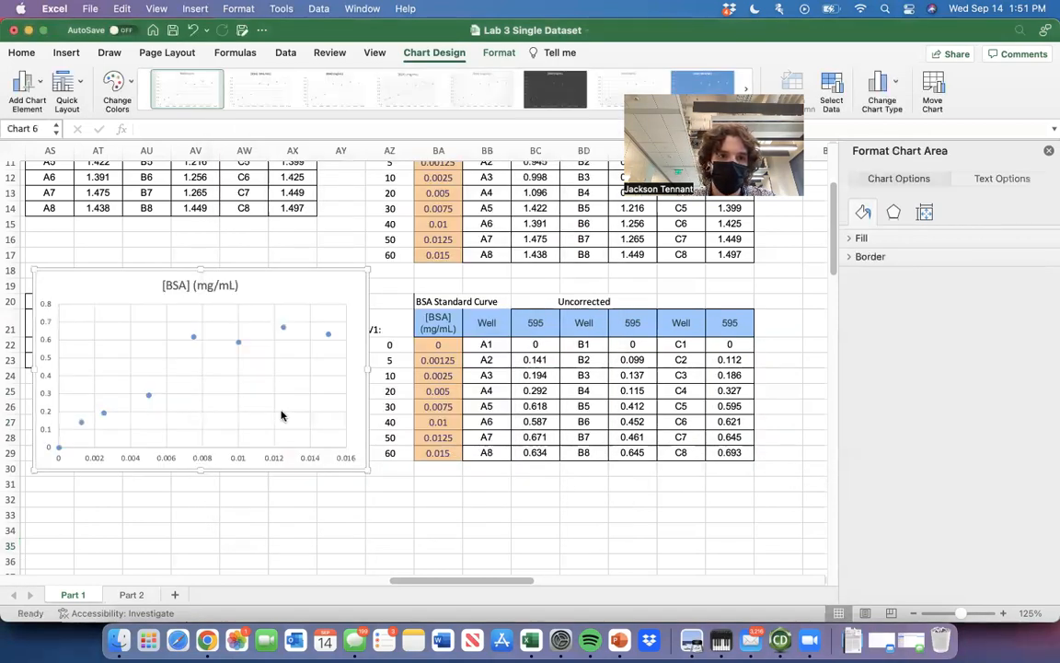
scroll(281, 412, left, 5)
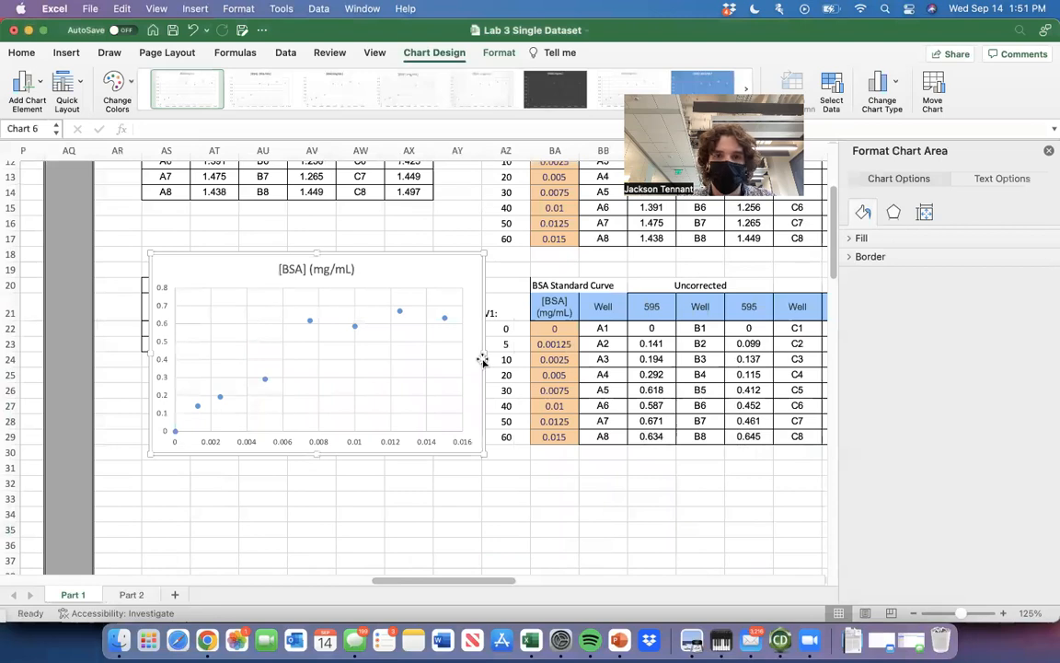
drag(478, 267, 428, 256)
scroll(428, 257, left, 2)
scroll(428, 258, up, 8)
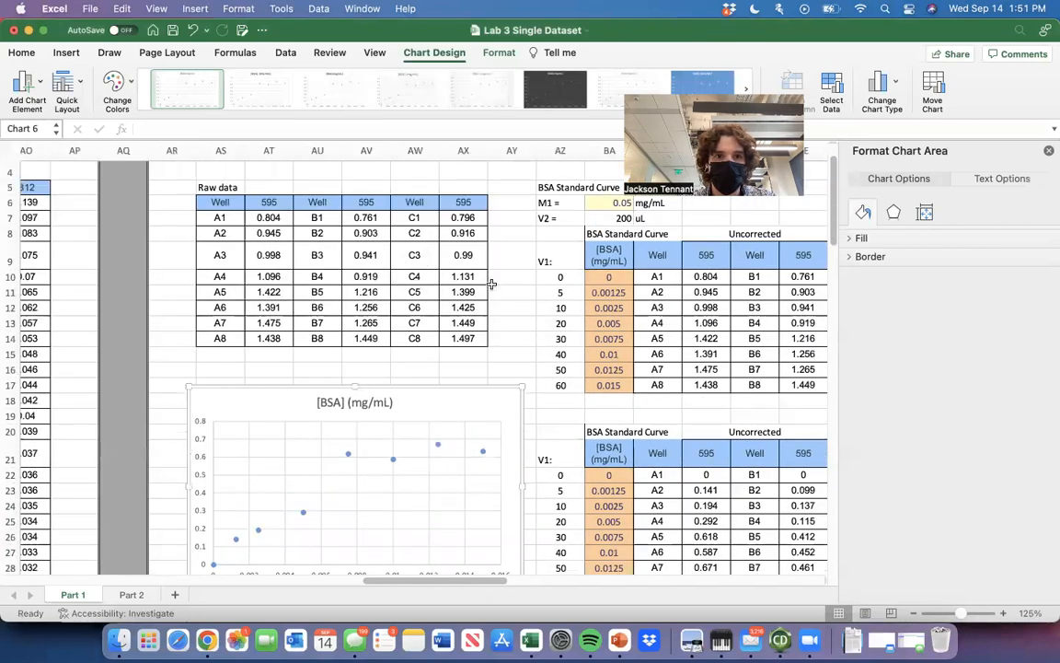
scroll(491, 285, up, 3)
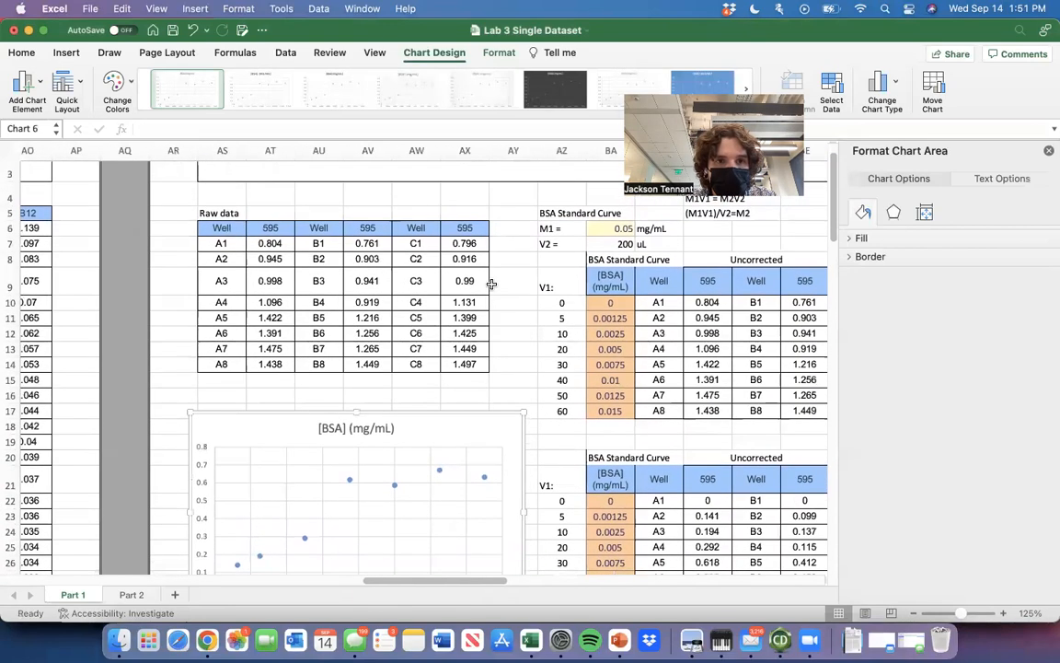
scroll(492, 284, down, 1)
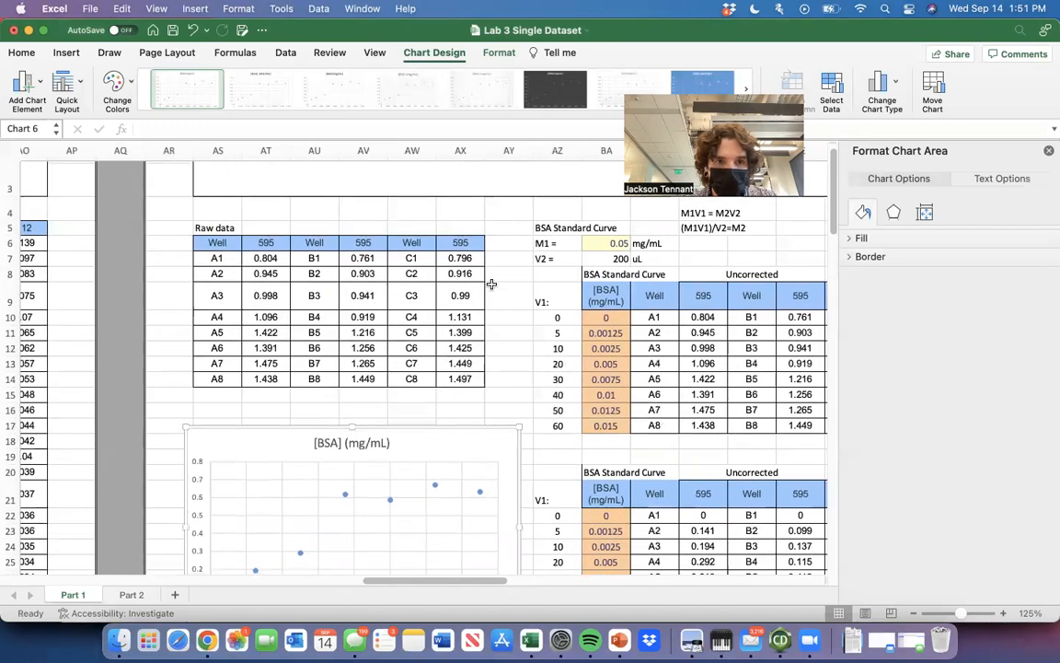
scroll(492, 285, down, 8)
drag(485, 261, 514, 394)
scroll(514, 394, down, 3)
scroll(514, 393, right, 2)
mouse_move(428, 294)
mouse_down()
mouse_move(418, 274)
mouse_move(414, 286)
mouse_up()
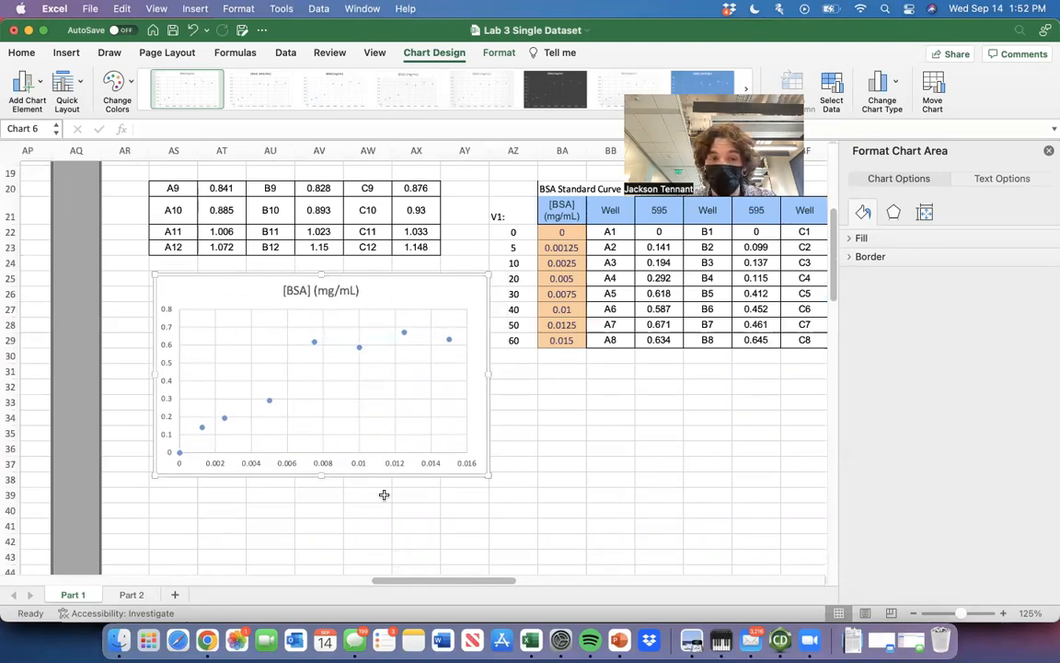
Change the scatter chart's title to Standard Curve.
click(329, 294)
text(S)
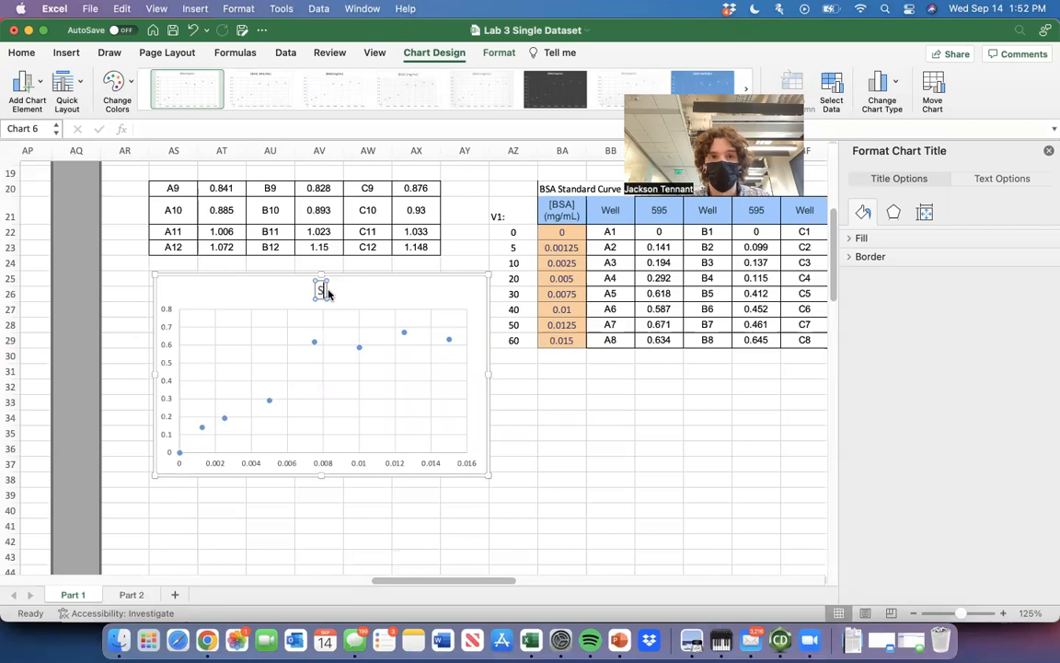
text(tandard Curve)
click(598, 421)
Reposition the Standard Curve chart directly beneath the raw data row containing A12, B12 and C12.
scroll(598, 422, up, 5)
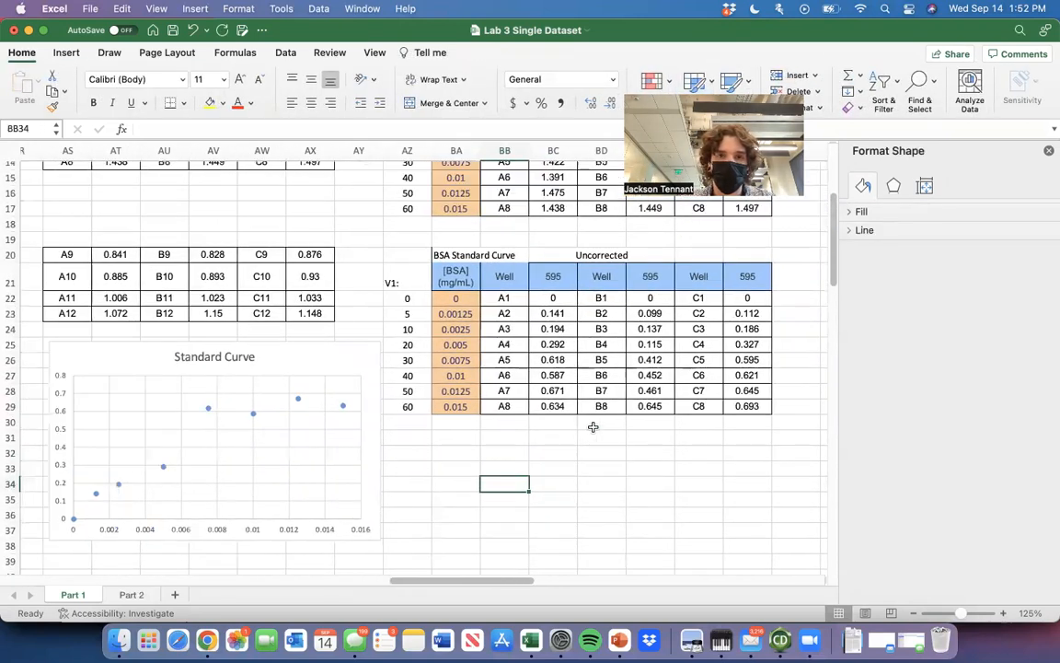
scroll(594, 426, up, 1)
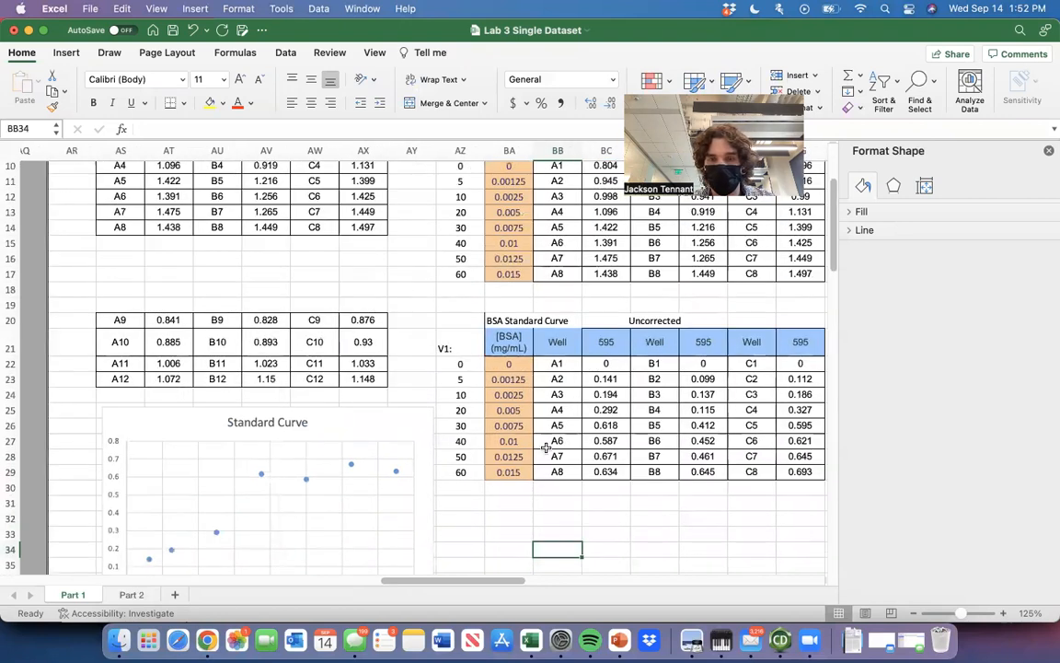
scroll(597, 405, down, 2)
scroll(598, 405, right, 1)
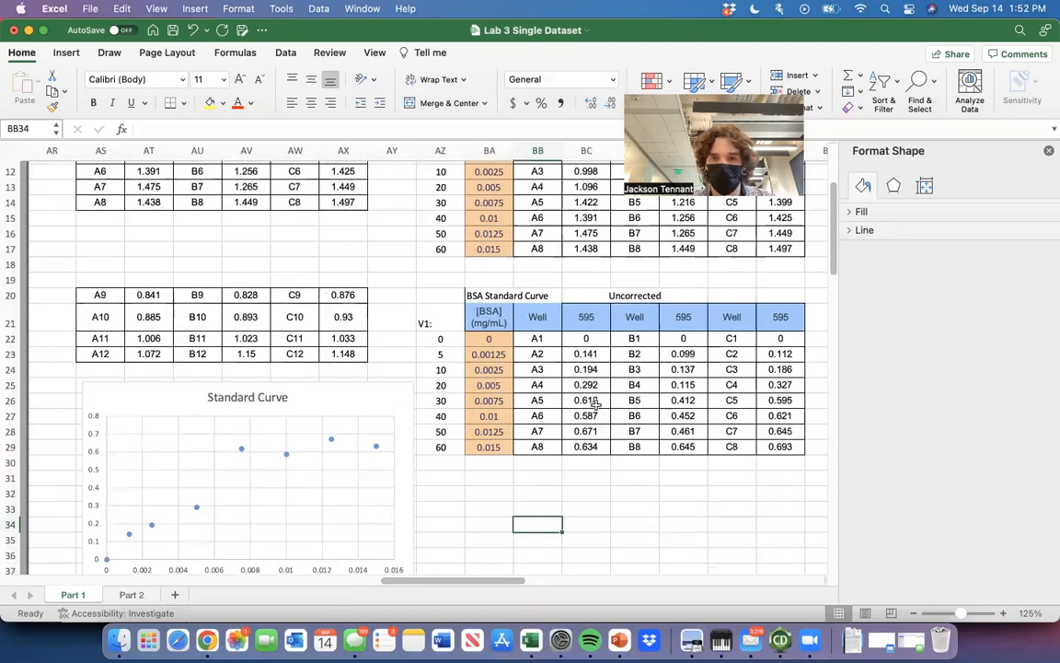
scroll(597, 405, down, 4)
scroll(597, 405, left, 2)
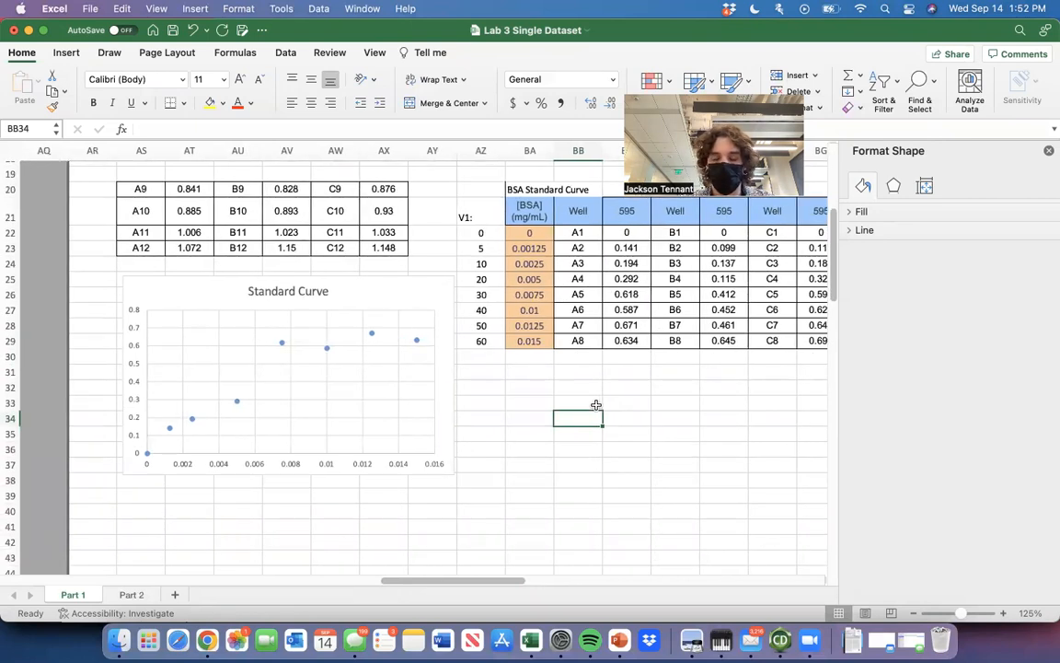
drag(385, 303, 391, 289)
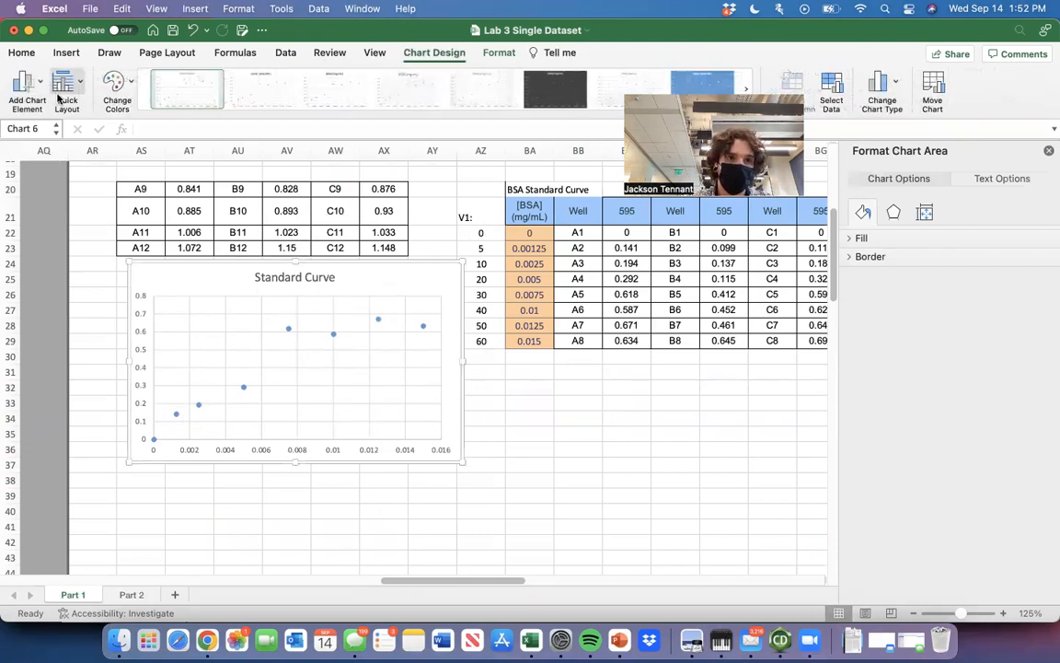
Add a linear trendline to the Standard Curve chart.
click(26, 90)
mouse_move(108, 266)
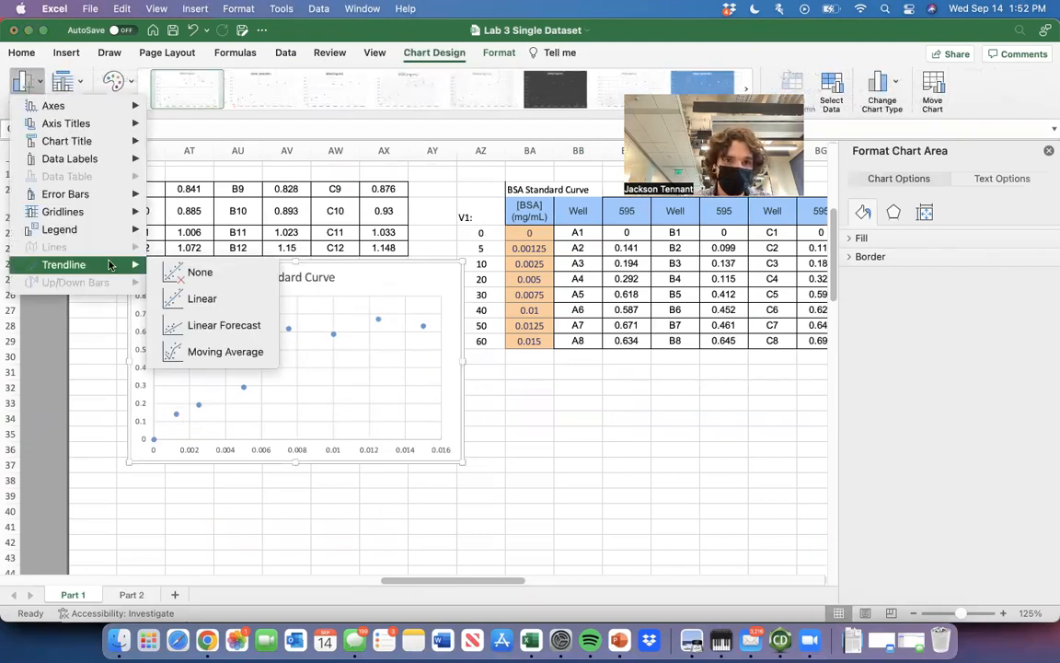
click(230, 299)
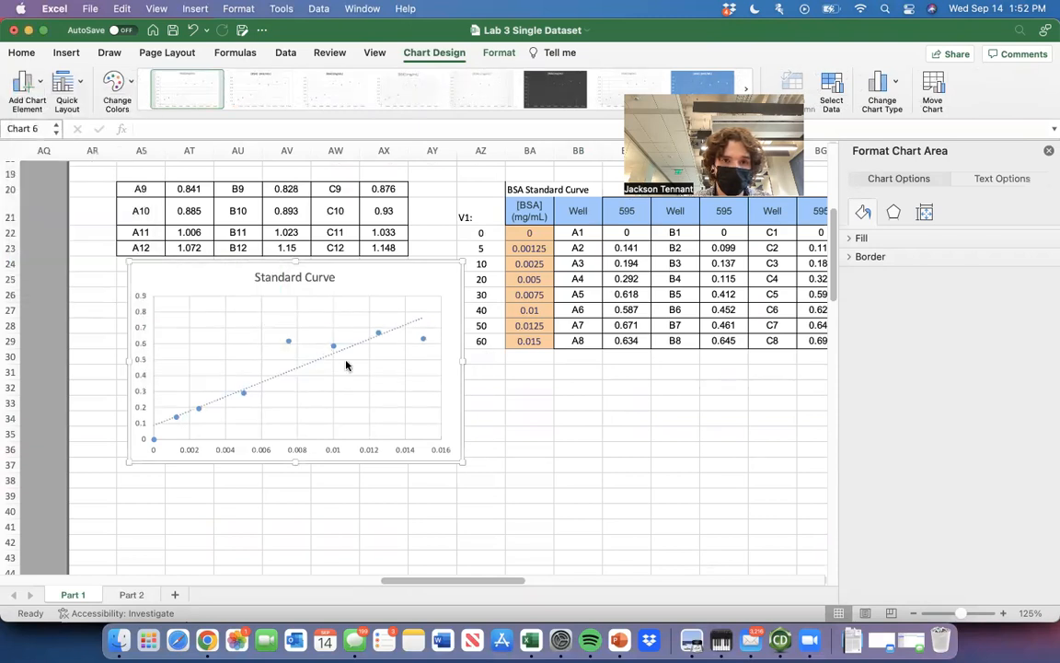
Display the trendline's equation and R-squared value on the chart, and place that label beside the chart title.
click(299, 369)
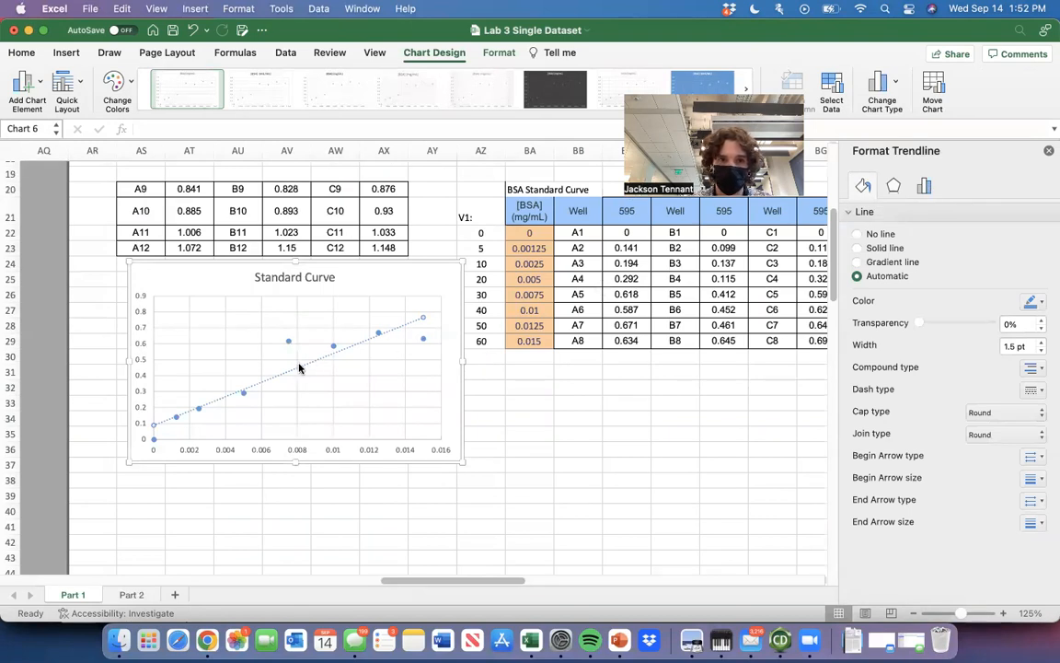
click(924, 187)
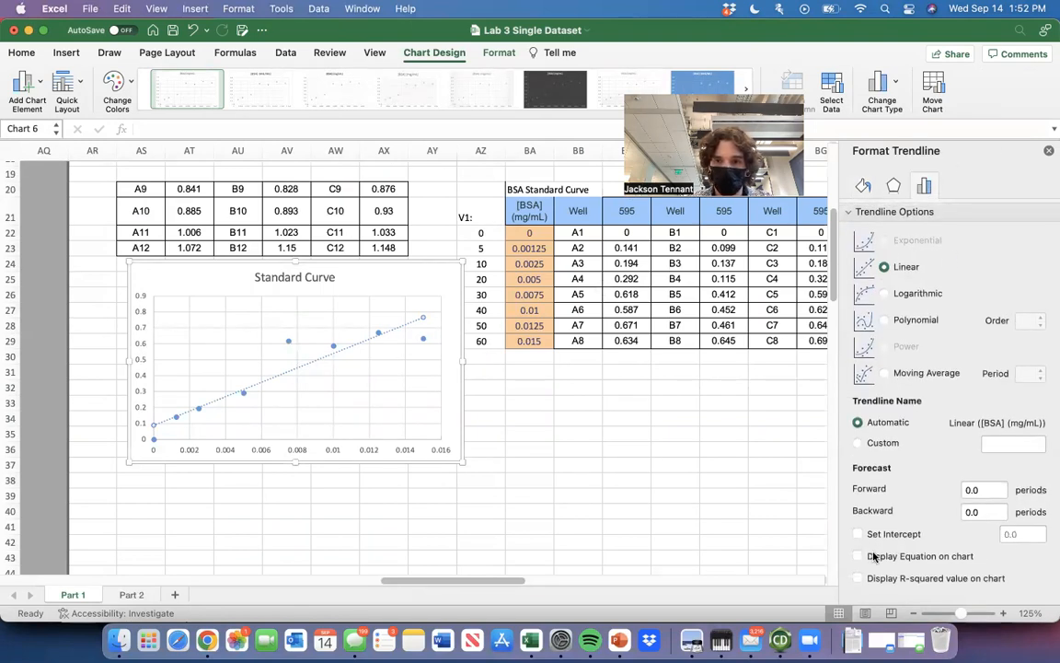
click(858, 556)
click(859, 578)
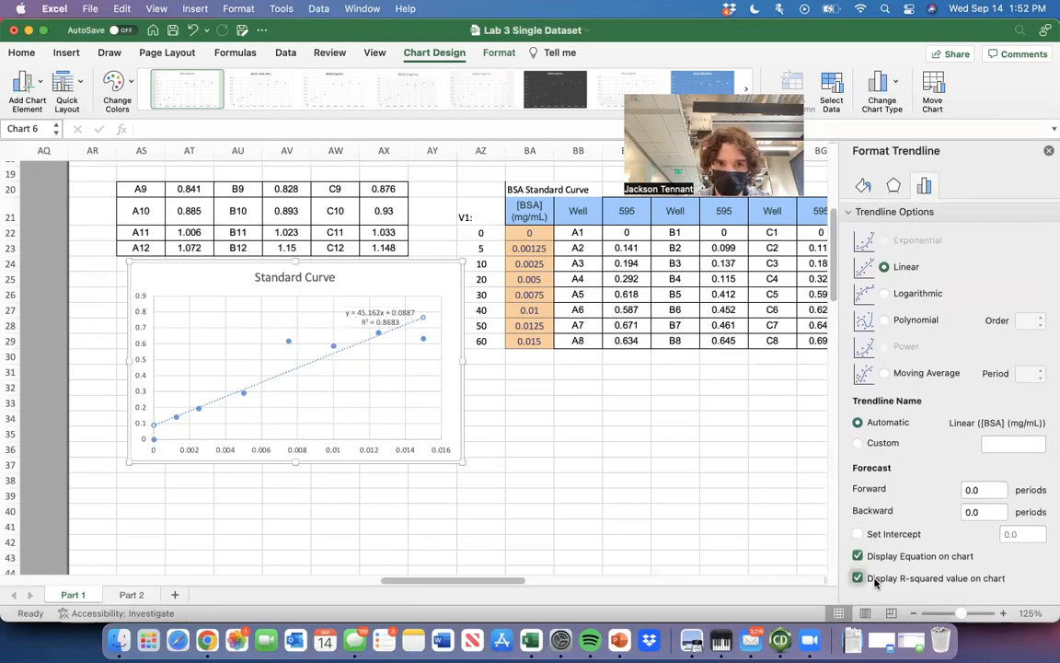
click(390, 313)
drag(390, 313, 406, 276)
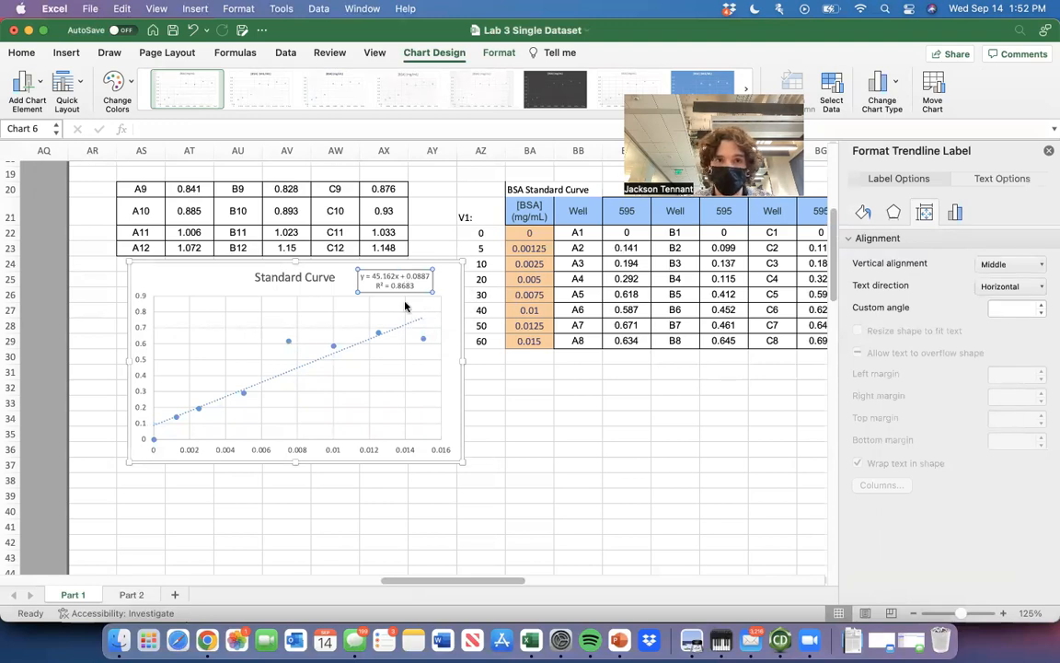
Examine the enlarged Standard Curve chart, comparing the data points with the trendline, its equation and R-squared value.
scroll(405, 306, up, 5)
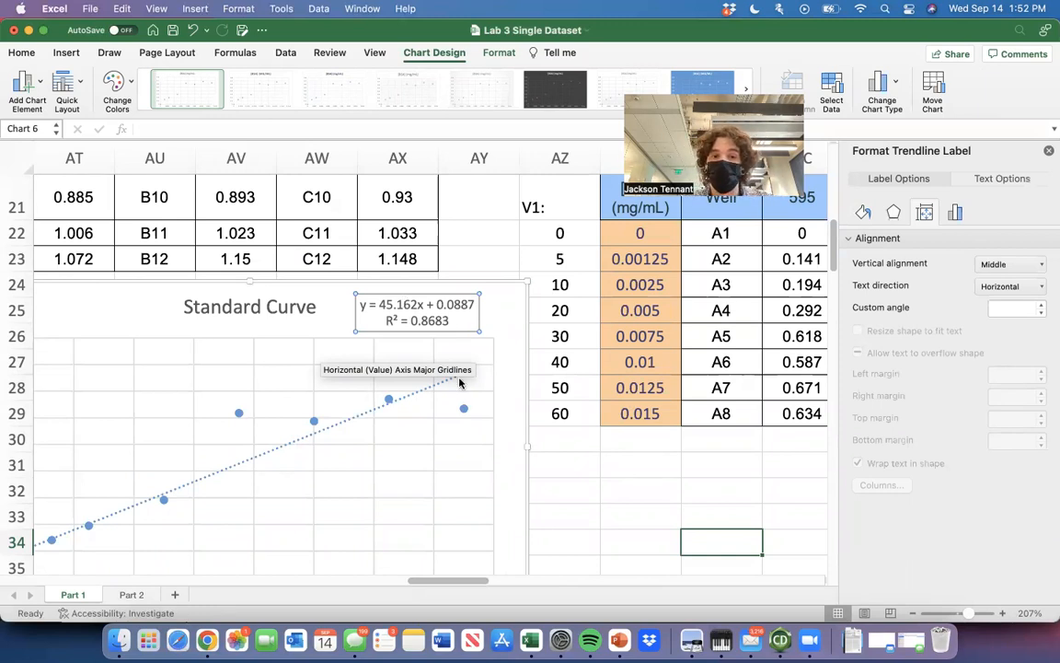
scroll(447, 426, down, 3)
scroll(446, 426, left, 3)
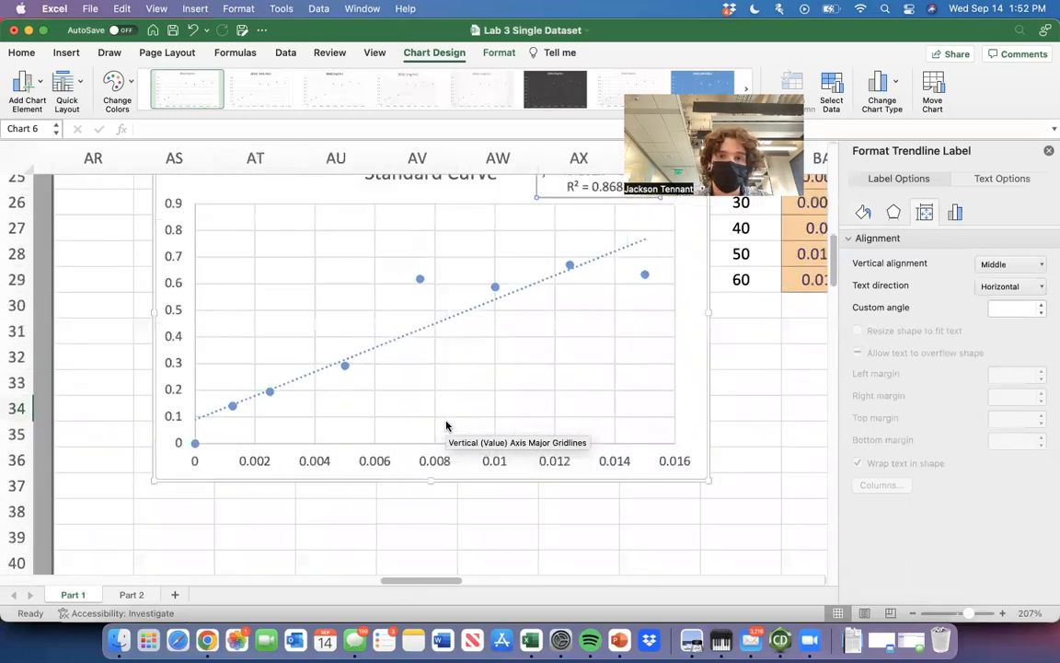
scroll(446, 425, up, 1)
scroll(446, 425, right, 1)
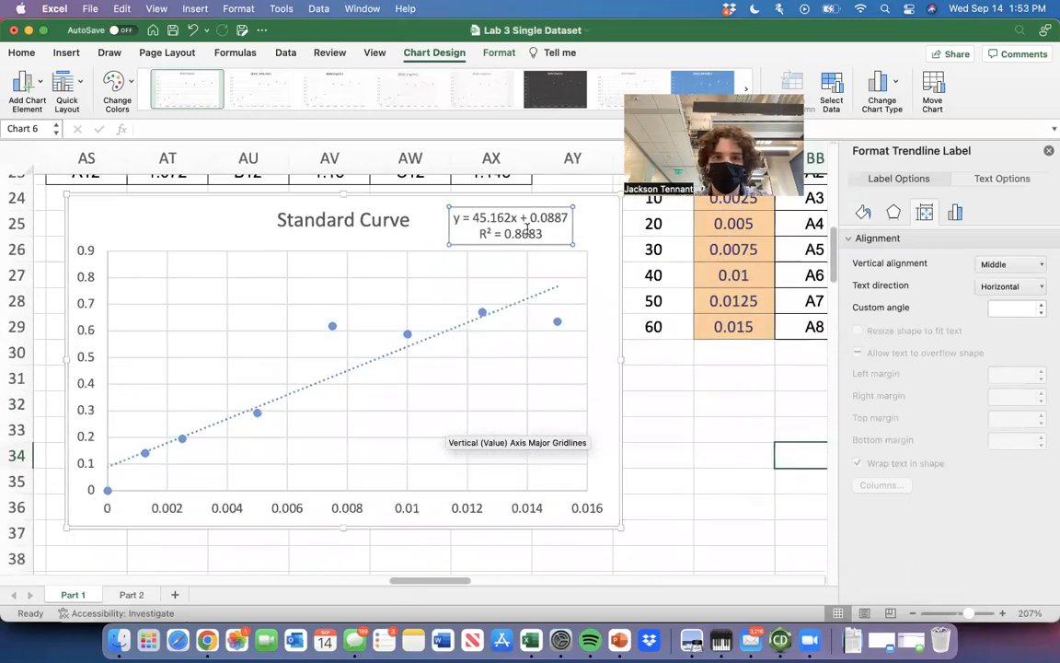
scroll(474, 391, down, 1)
scroll(473, 391, left, 1)
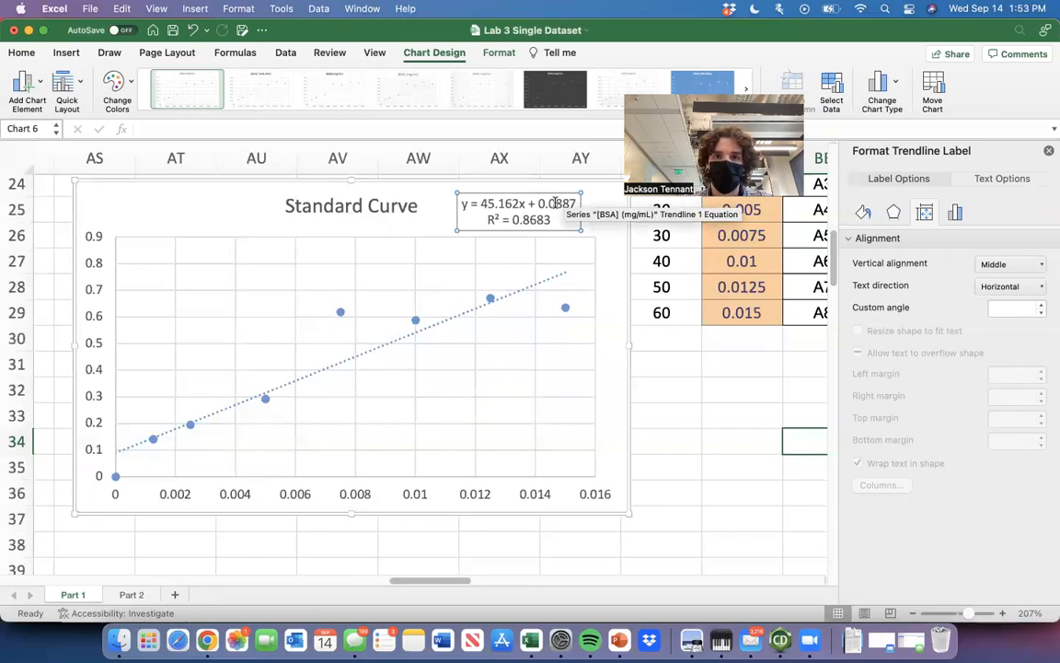
scroll(438, 347, down, 5)
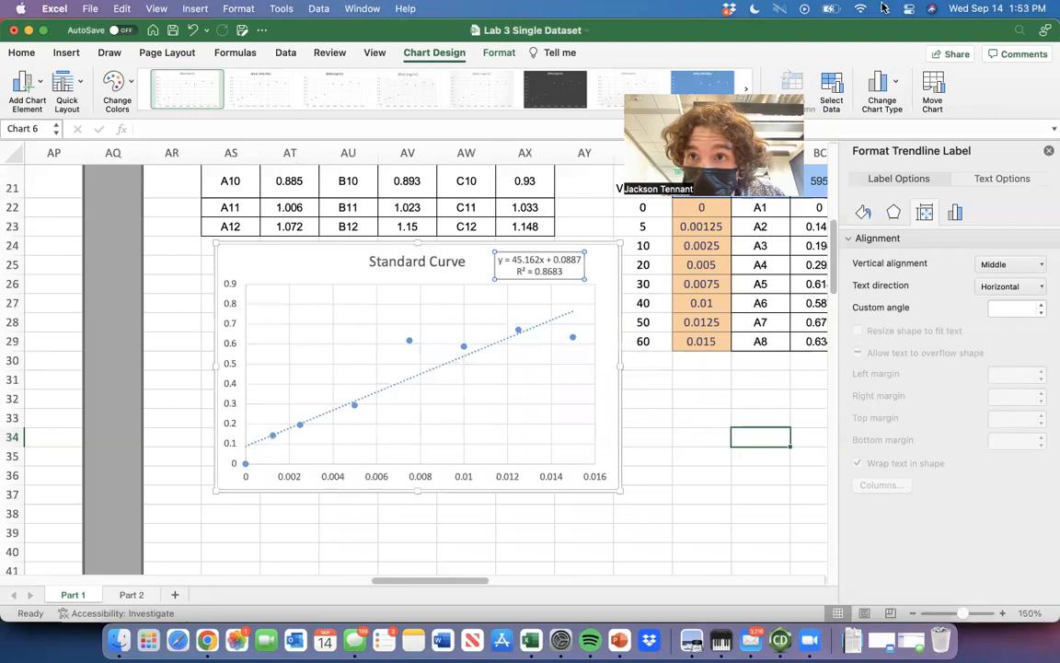
Turn off the computer's Bluetooth in the system settings and close the settings popup.
click(908, 10)
click(899, 81)
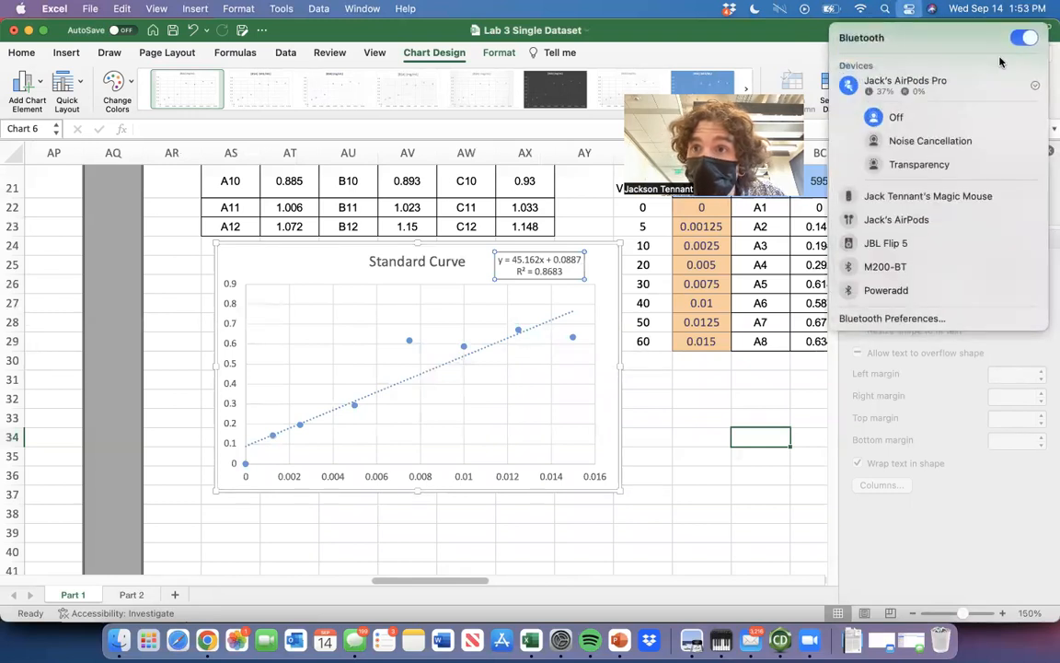
click(1029, 28)
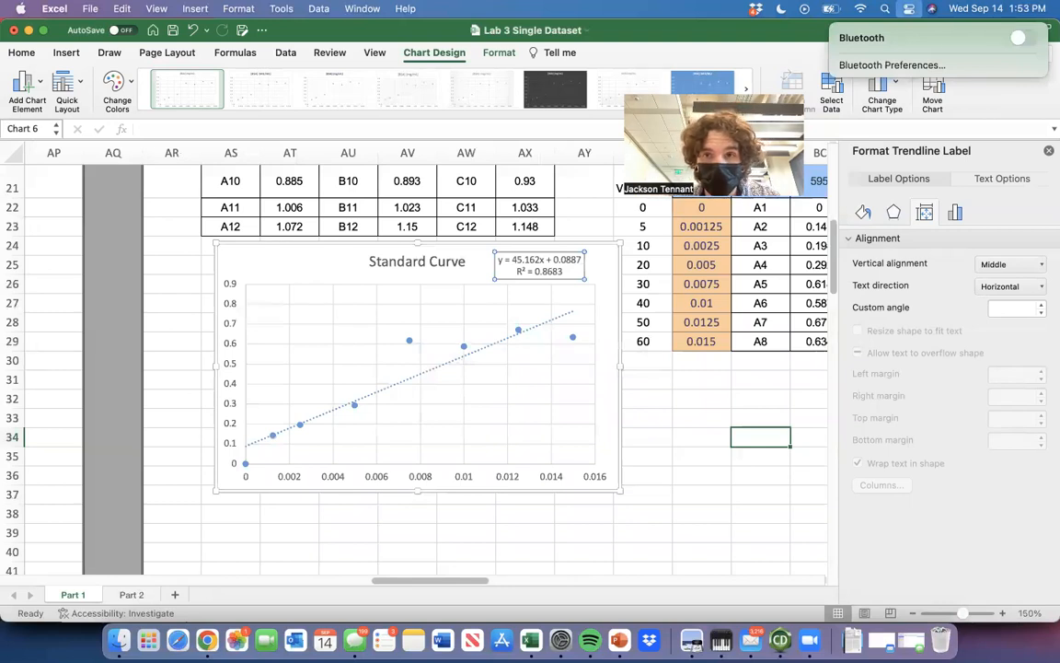
key(Escape)
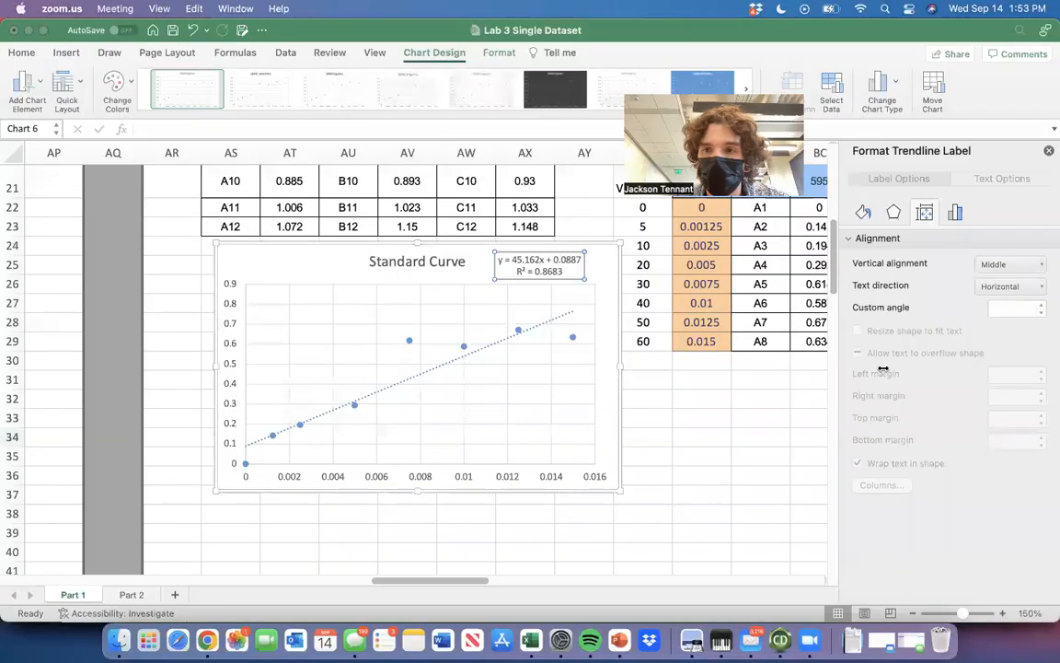
Return to the worksheet, select the chart's trendline, and review the corrected absorbances in the lower BSA Standard Curve table.
click(145, 477)
click(393, 389)
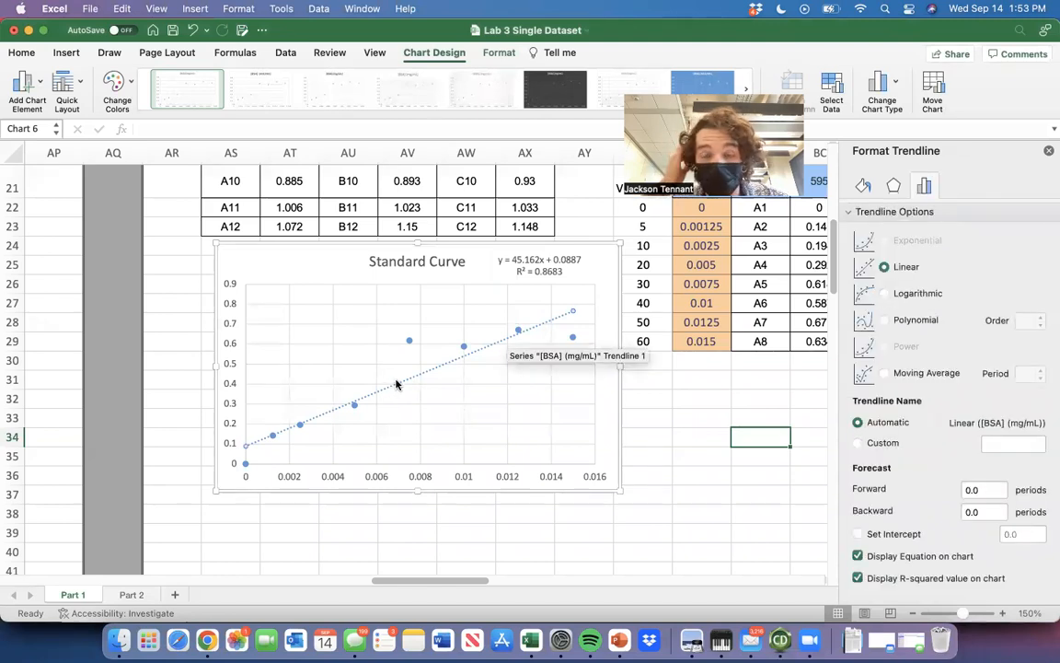
scroll(624, 313, up, 4)
scroll(624, 313, right, 3)
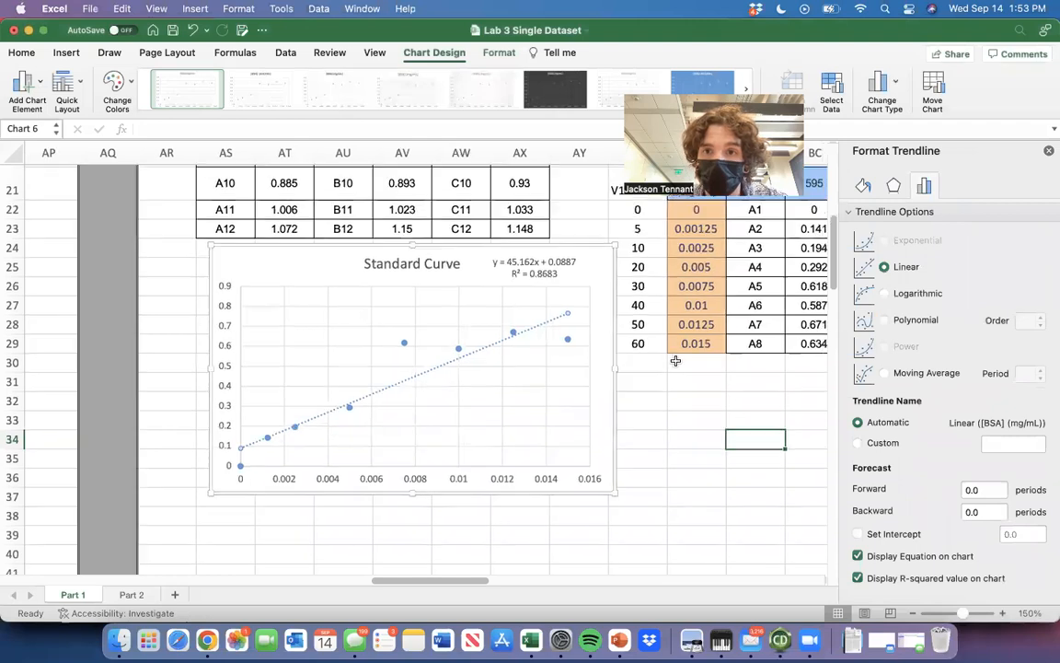
scroll(392, 223, down, 2)
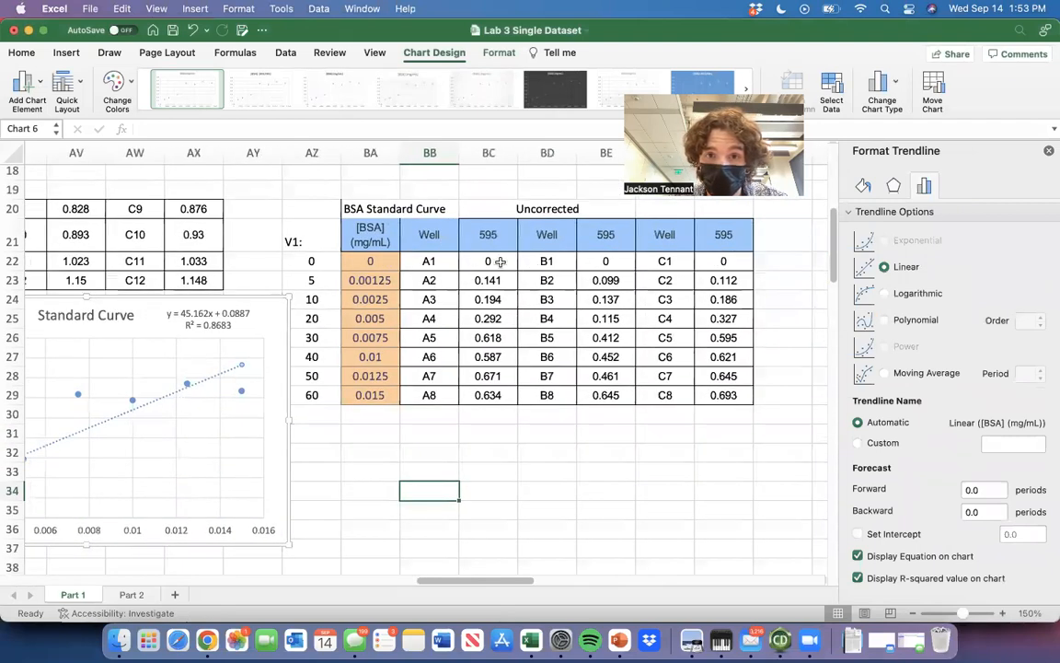
Set the Standard Curve trendline's intercept to 0.0 and deselect the chart.
scroll(497, 318, left, 1)
scroll(501, 323, left, 4)
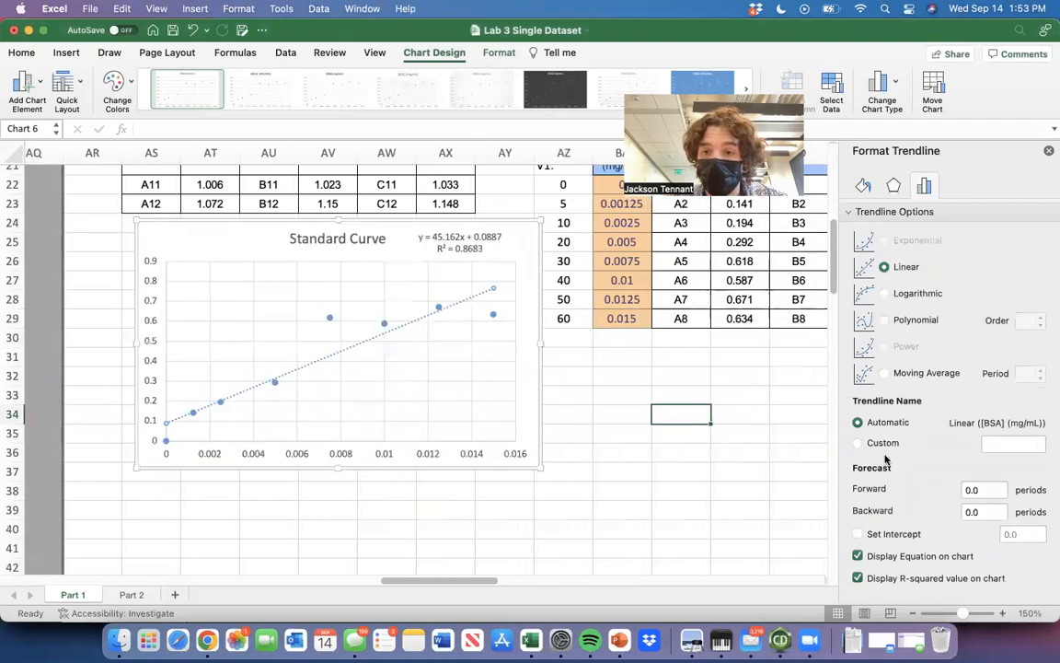
click(858, 535)
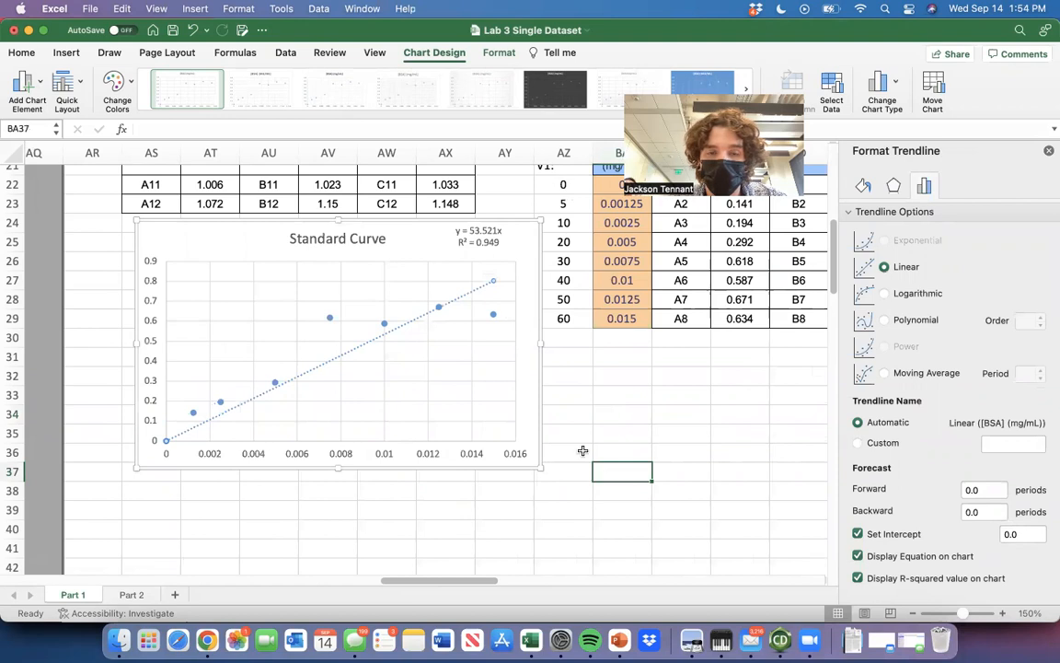
click(603, 469)
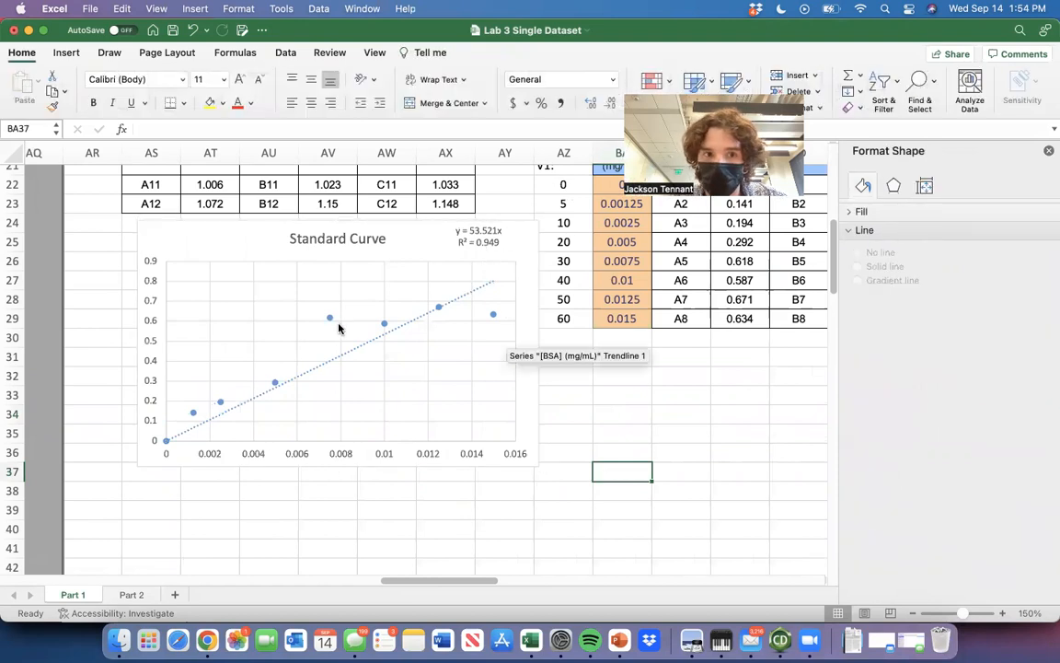
scroll(469, 391, left, 2)
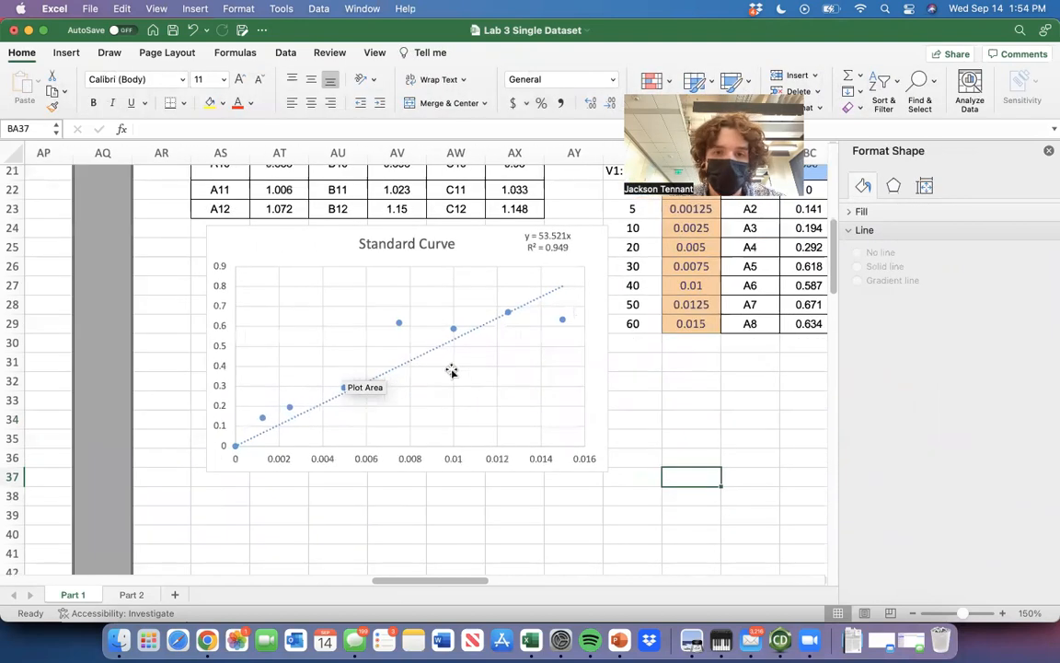
Add primary vertical and primary horizontal axis titles to the Standard Curve chart.
click(424, 356)
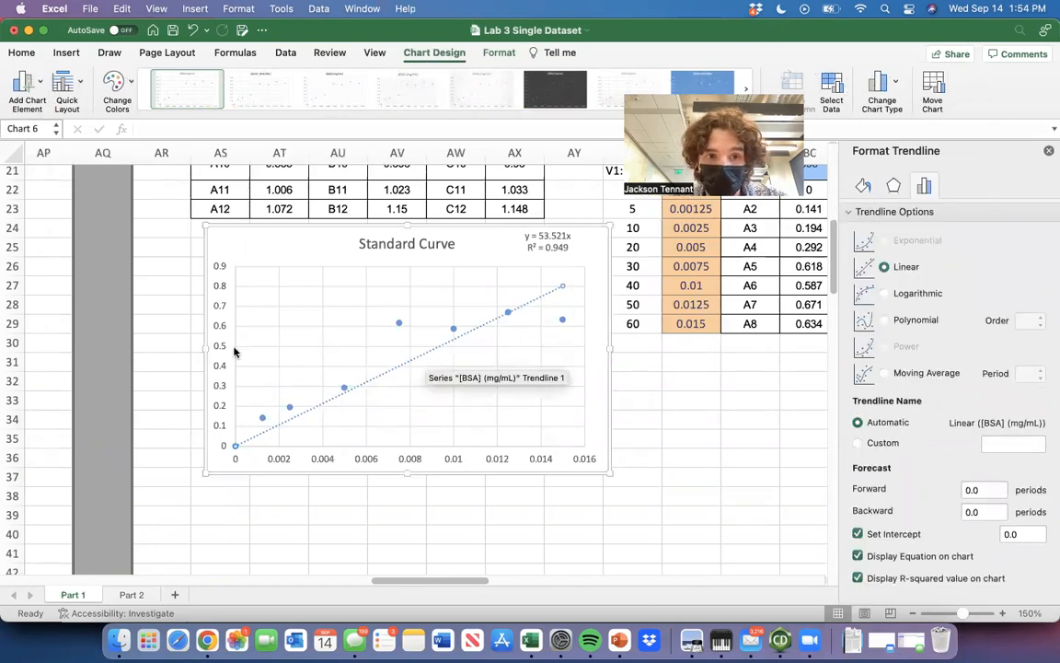
click(25, 84)
mouse_move(74, 122)
click(177, 163)
click(24, 85)
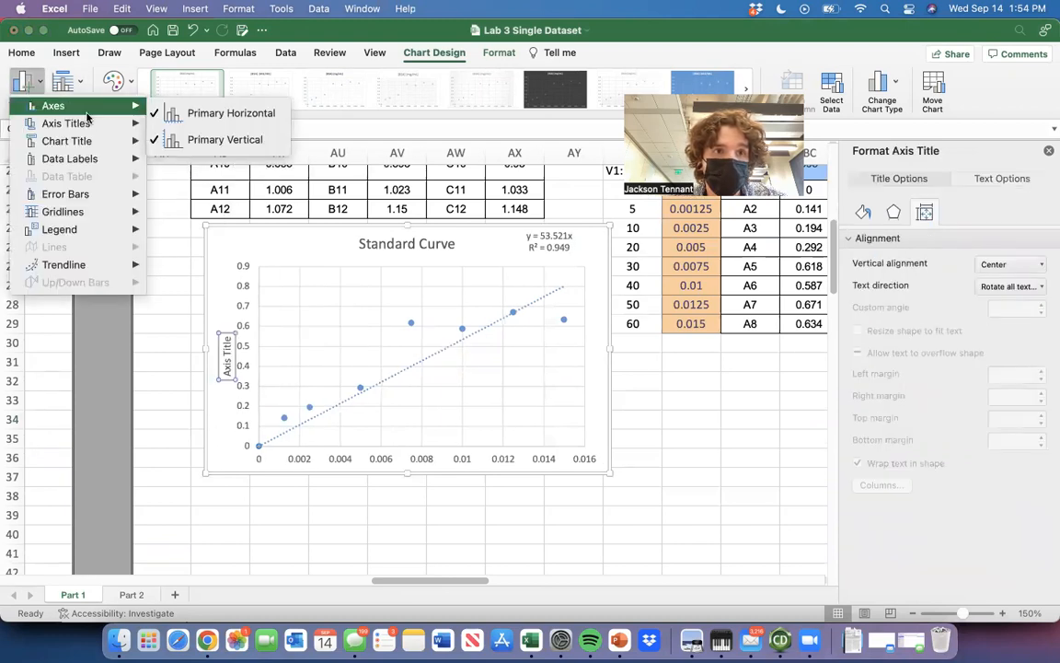
click(202, 136)
Title the chart's horizontal axis "[BSA] (mg/mL)" and its vertical axis "Absorbance", and deselect the chart.
triple_click(432, 448)
text([BSA)
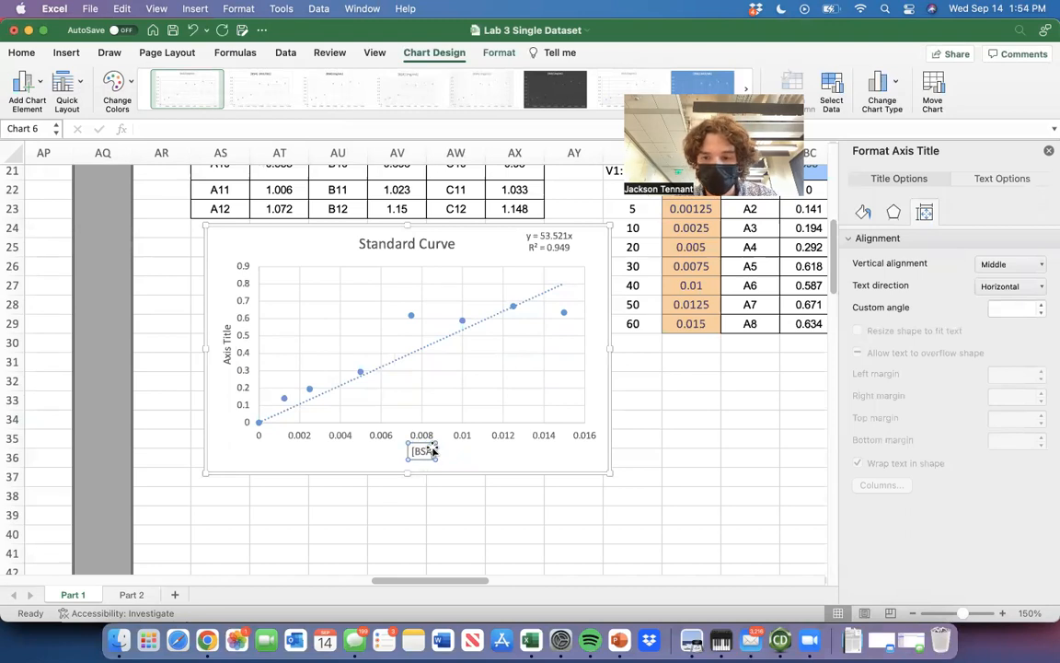
text(] (mg/mL))
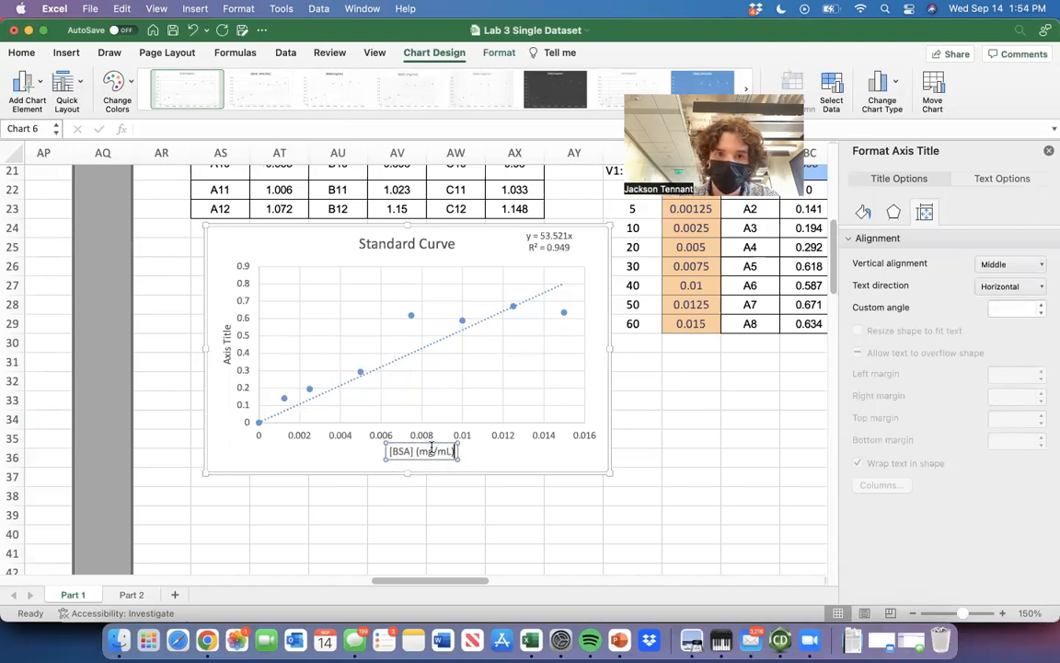
click(229, 346)
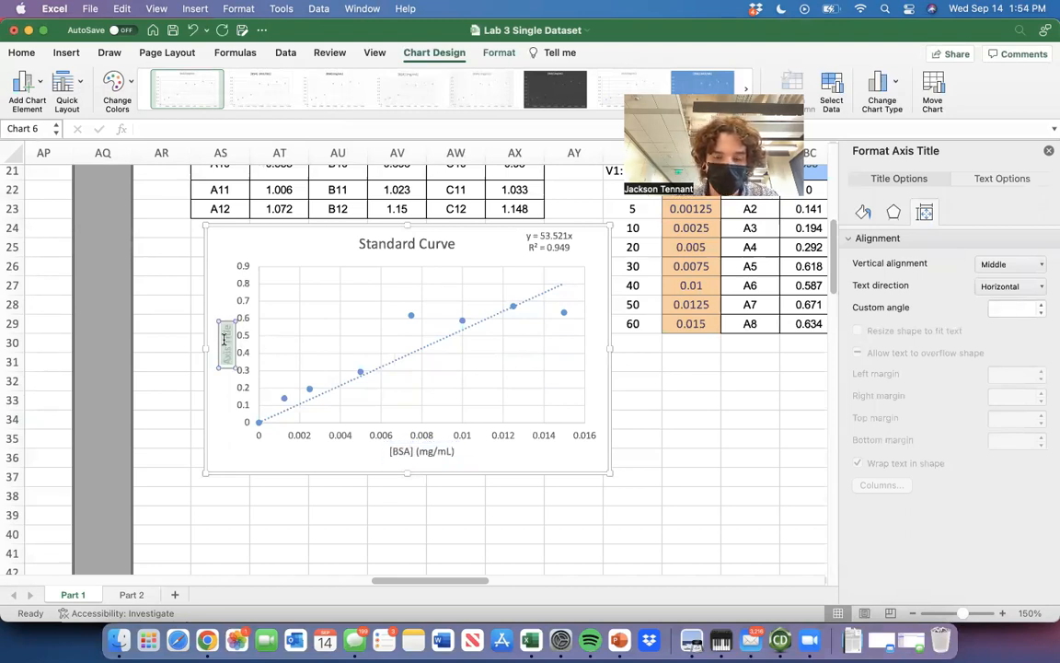
text(Absorbance)
click(572, 552)
scroll(632, 460, up, 1)
scroll(632, 460, right, 1)
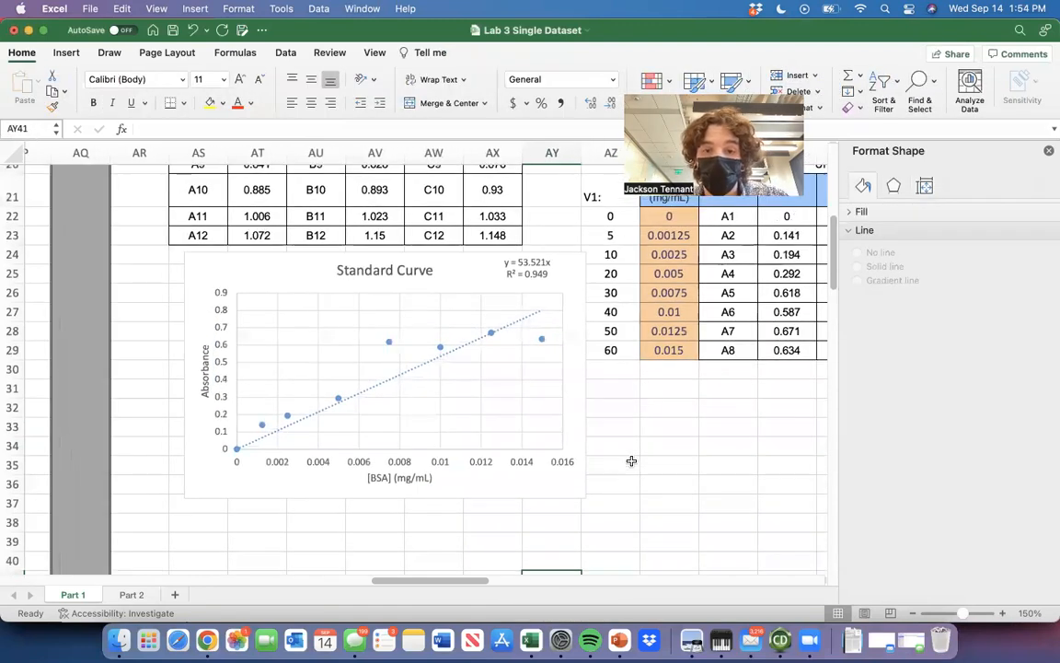
scroll(631, 460, down, 1)
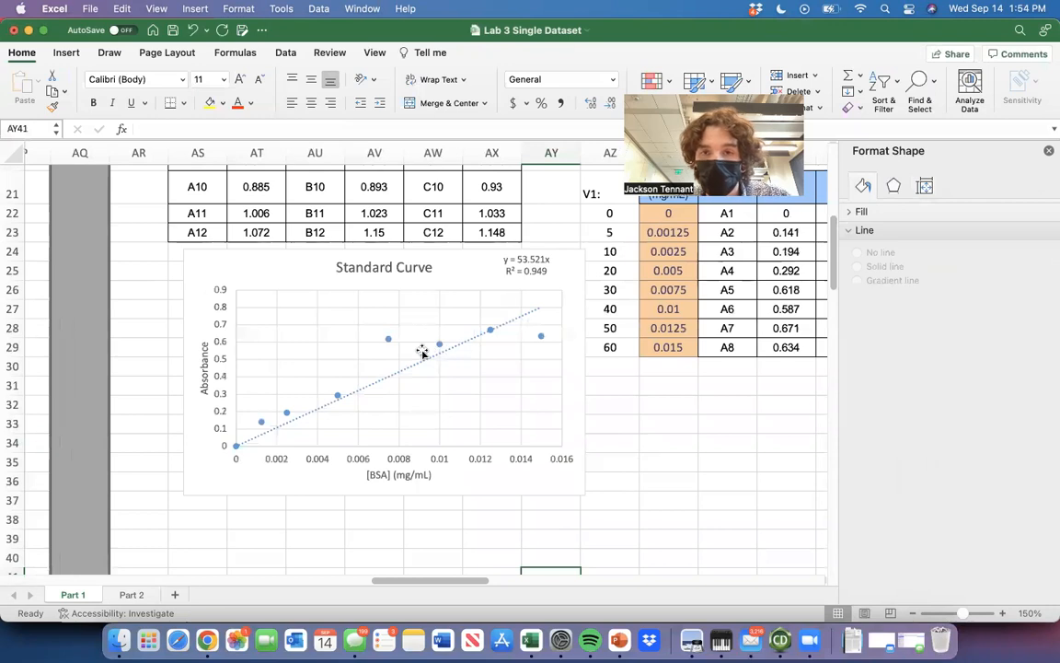
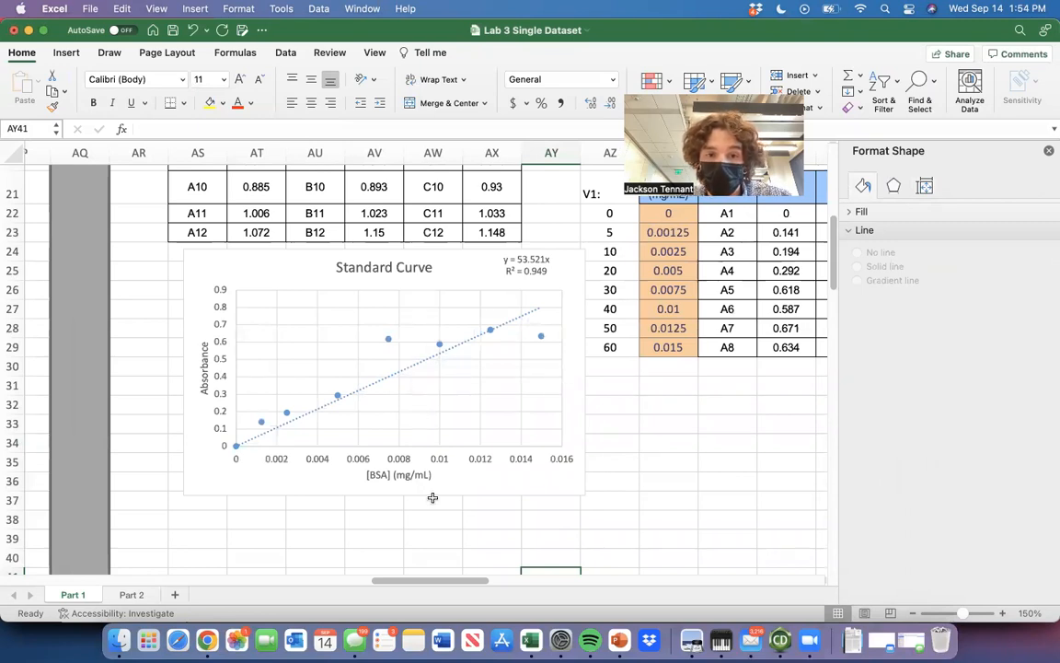
Change the Standard Curve chart's horizontal axis title to "[protein] (mg/mL)" and deselect the chart.
double_click(379, 474)
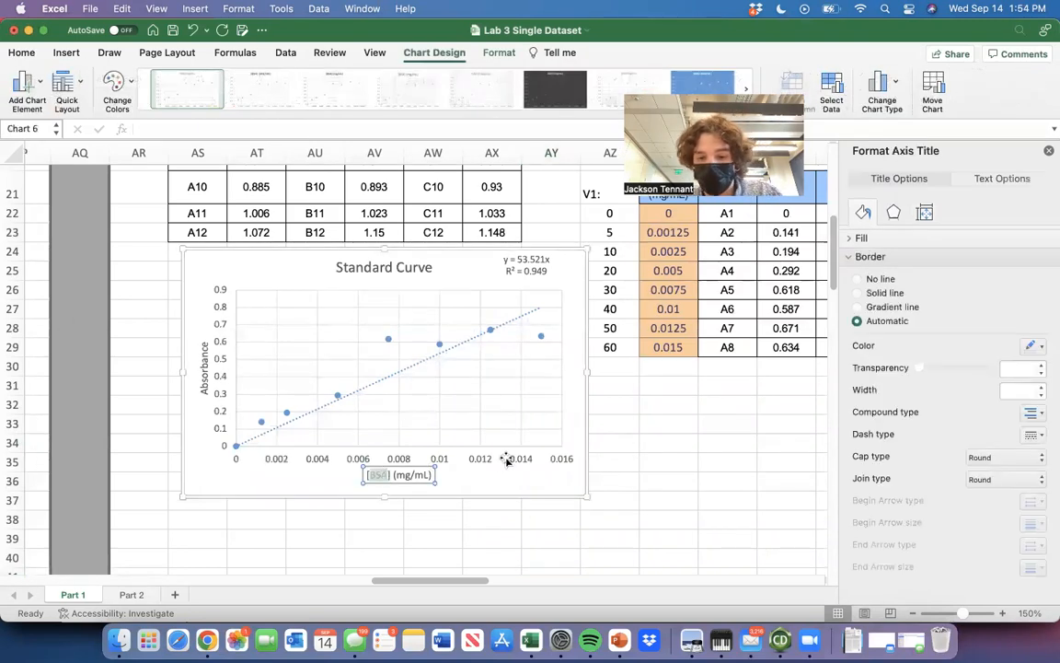
text(standard)
key(BackSpace)
key(BackSpace)
key(BackSpace)
key(BackSpace)
key(BackSpace)
key(BackSpace)
key(BackSpace)
key(BackSpace)
text(protein)
click(644, 439)
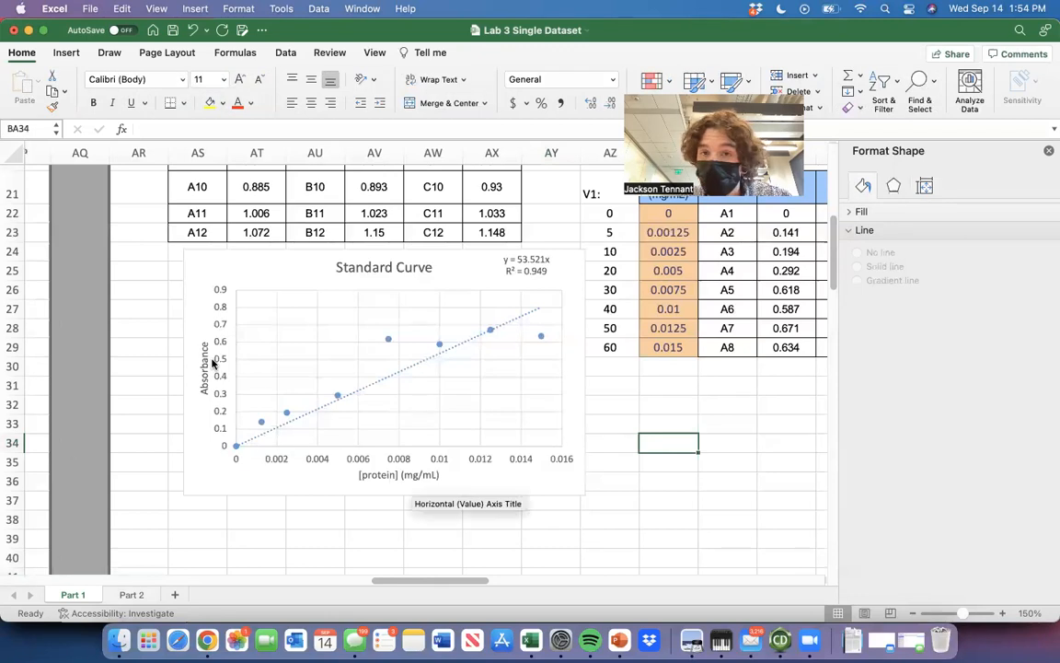
Review the BSA Standard Curve tables, the A9 to C12 sample absorbances and the Standard Curve chart together.
scroll(549, 448, up, 7)
scroll(549, 449, left, 2)
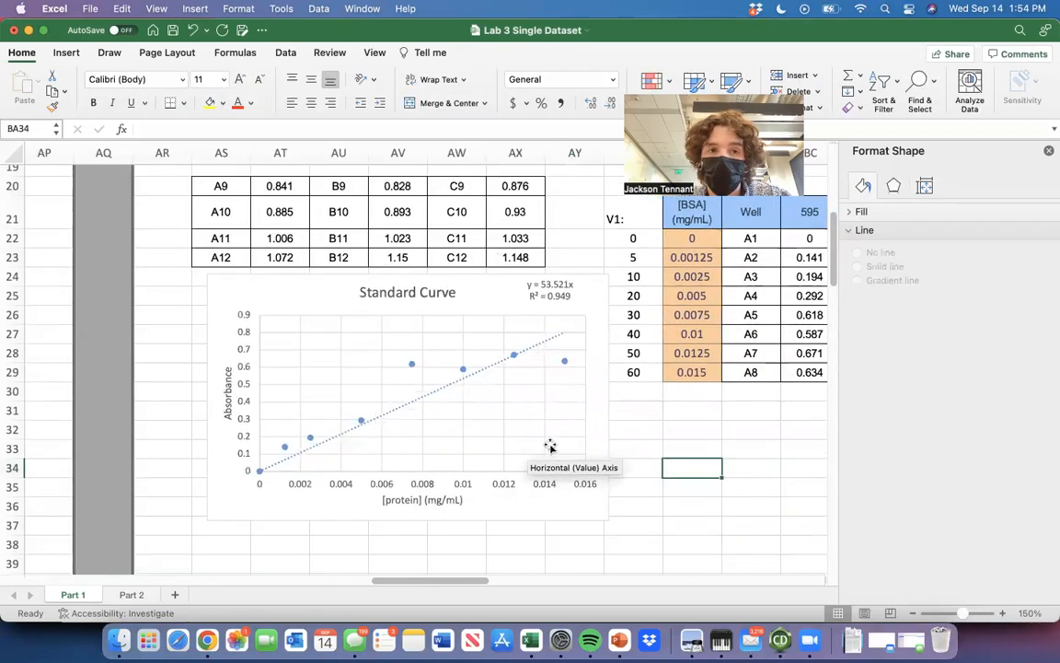
scroll(562, 405, up, 10)
scroll(575, 363, right, 5)
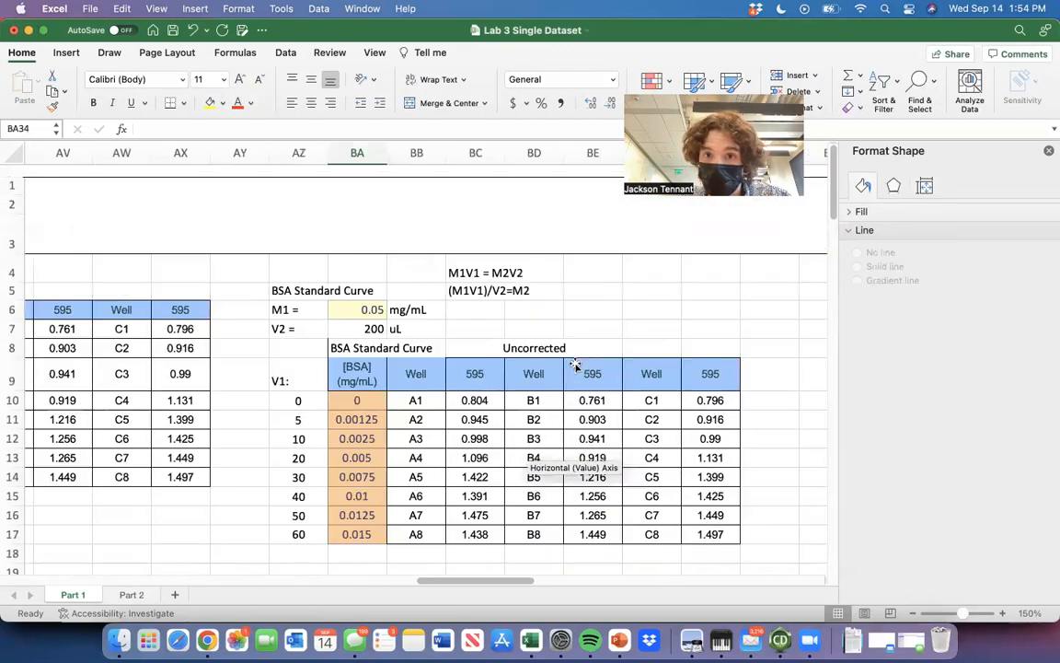
scroll(575, 364, left, 5)
scroll(327, 337, down, 8)
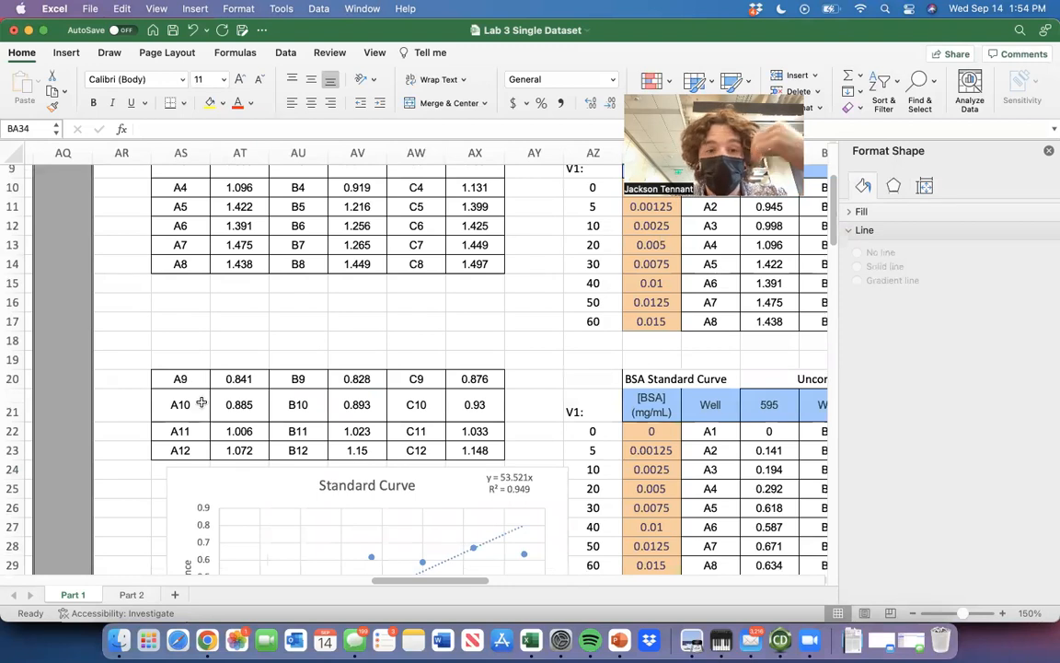
scroll(200, 403, down, 2)
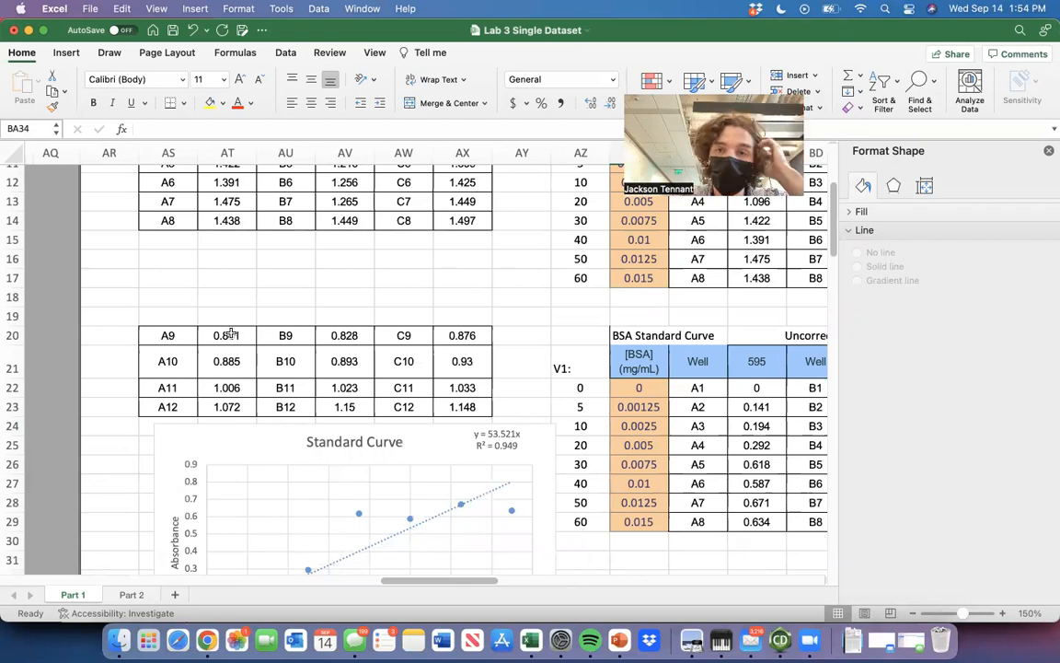
scroll(231, 335, down, 4)
scroll(231, 335, down, 1)
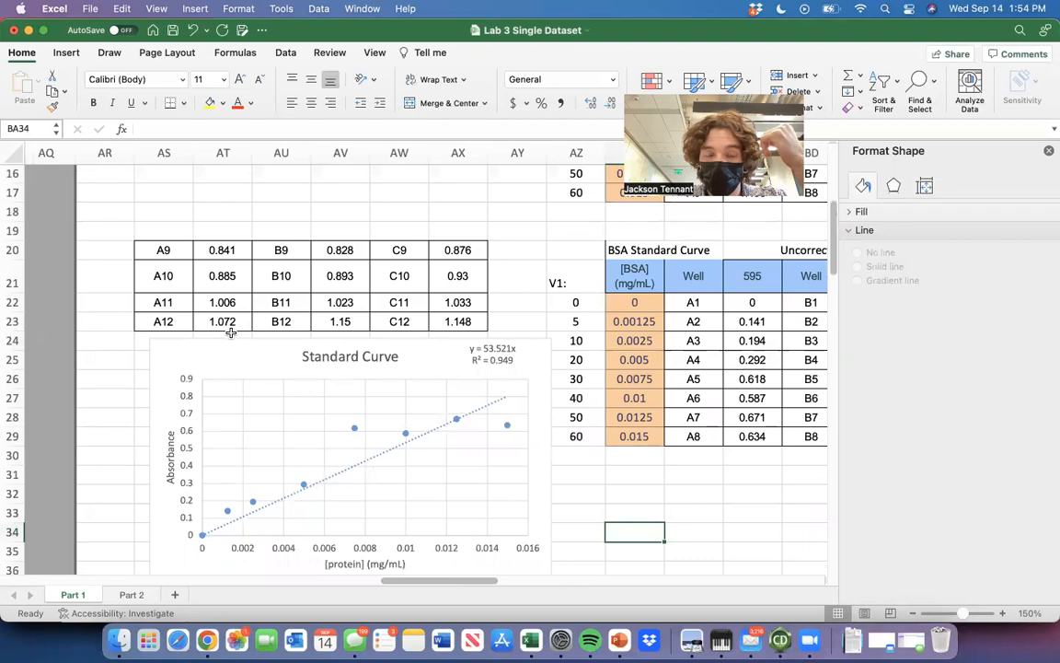
scroll(231, 335, down, 3)
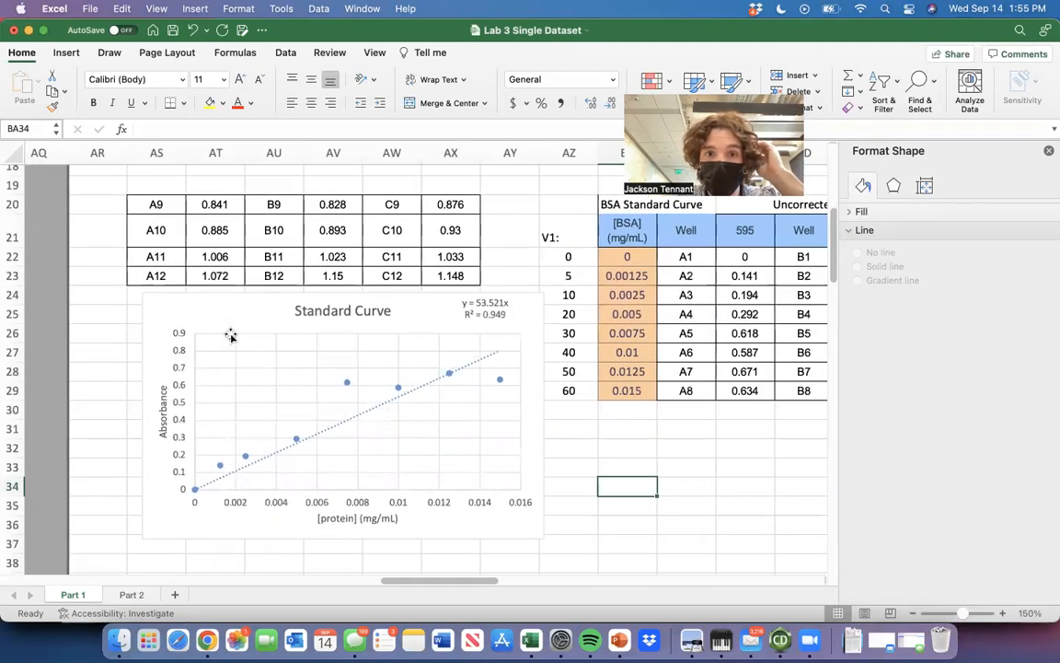
scroll(535, 461, down, 3)
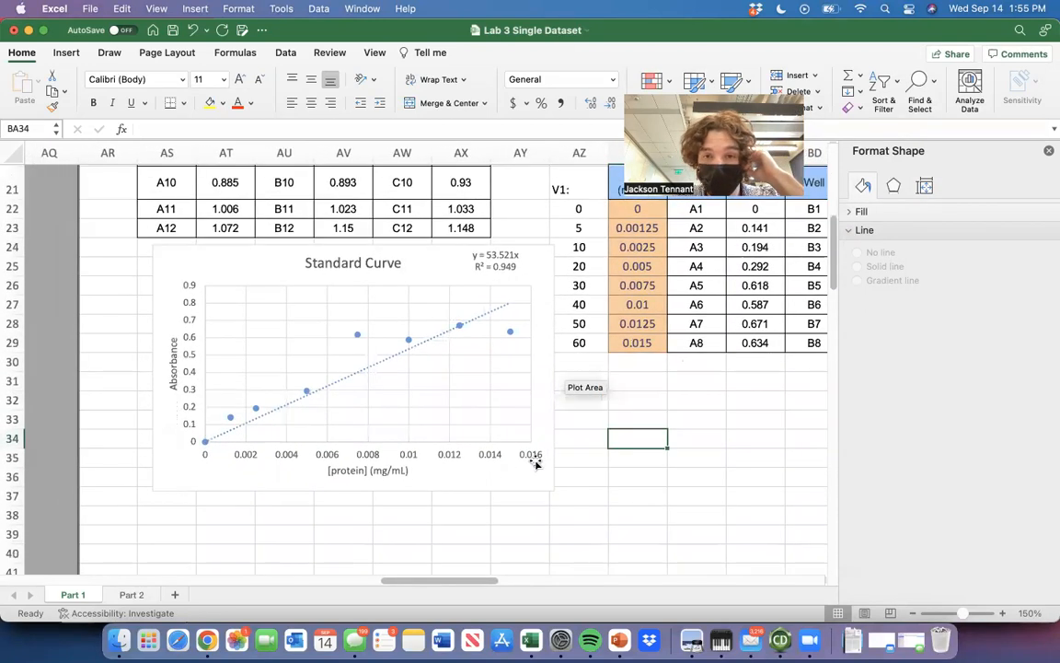
scroll(535, 461, up, 3)
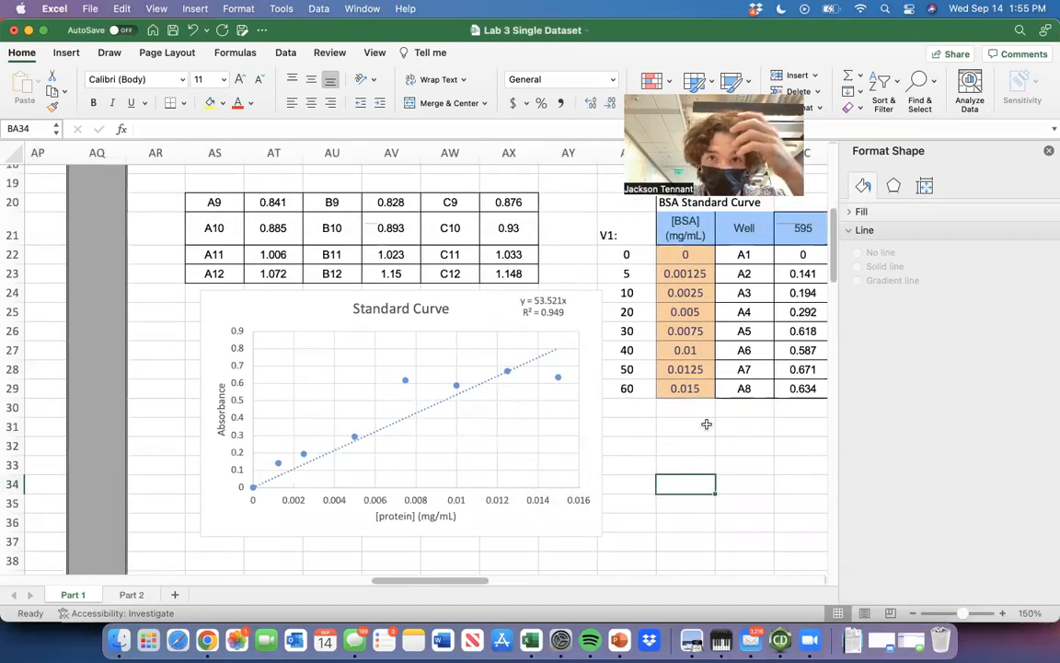
scroll(706, 424, down, 2)
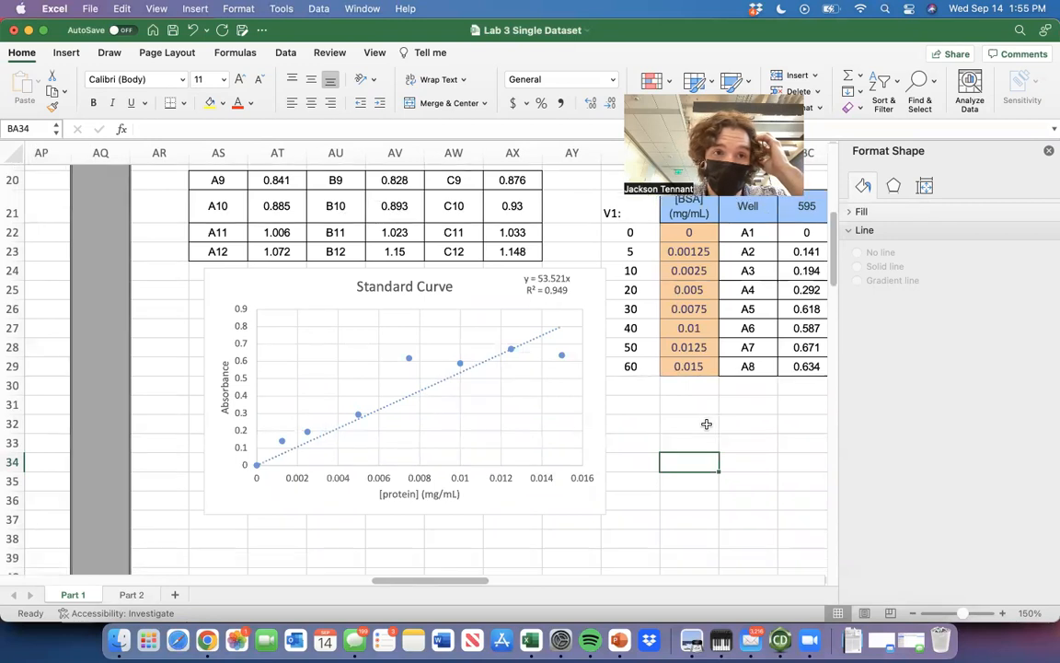
scroll(467, 468, left, 2)
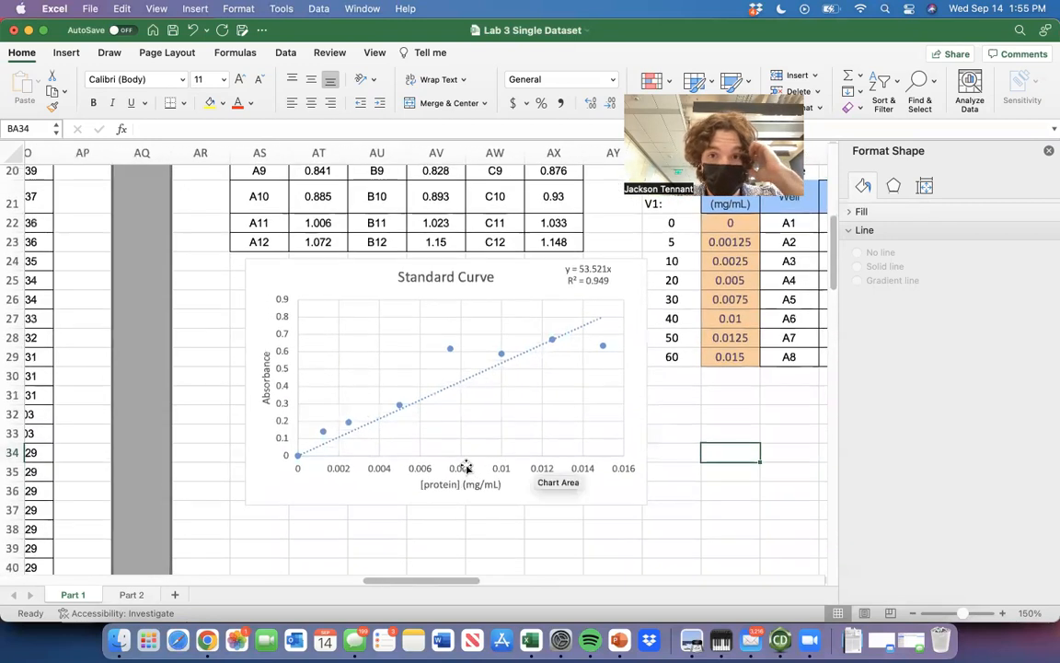
scroll(467, 468, down, 1)
Highlight the slope part of the chart's trendline equation, then deselect the chart.
click(594, 258)
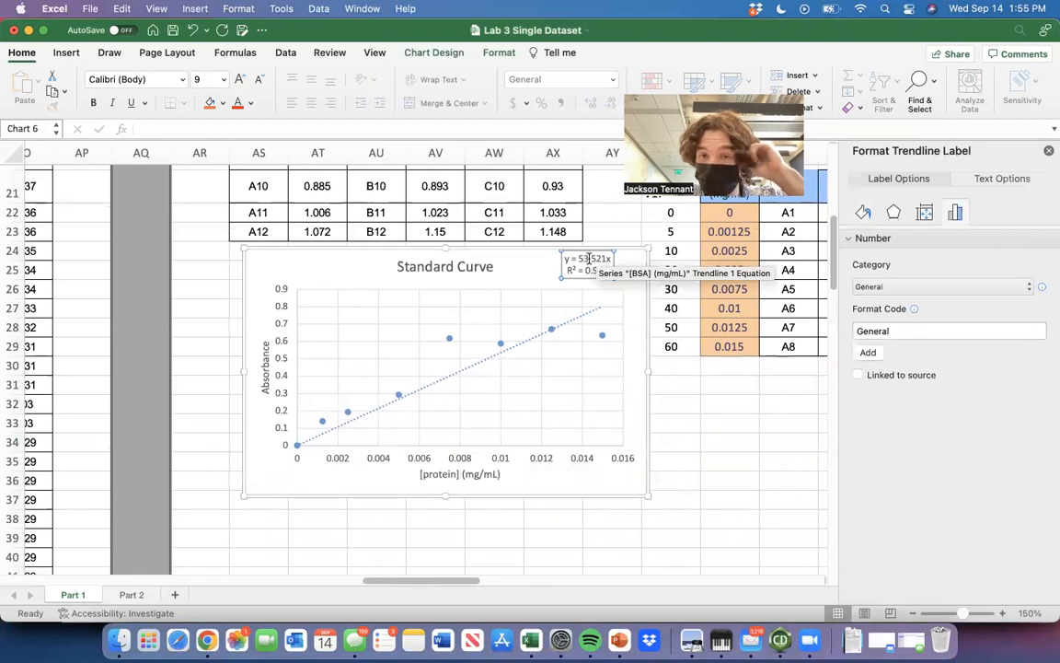
drag(603, 258, 571, 260)
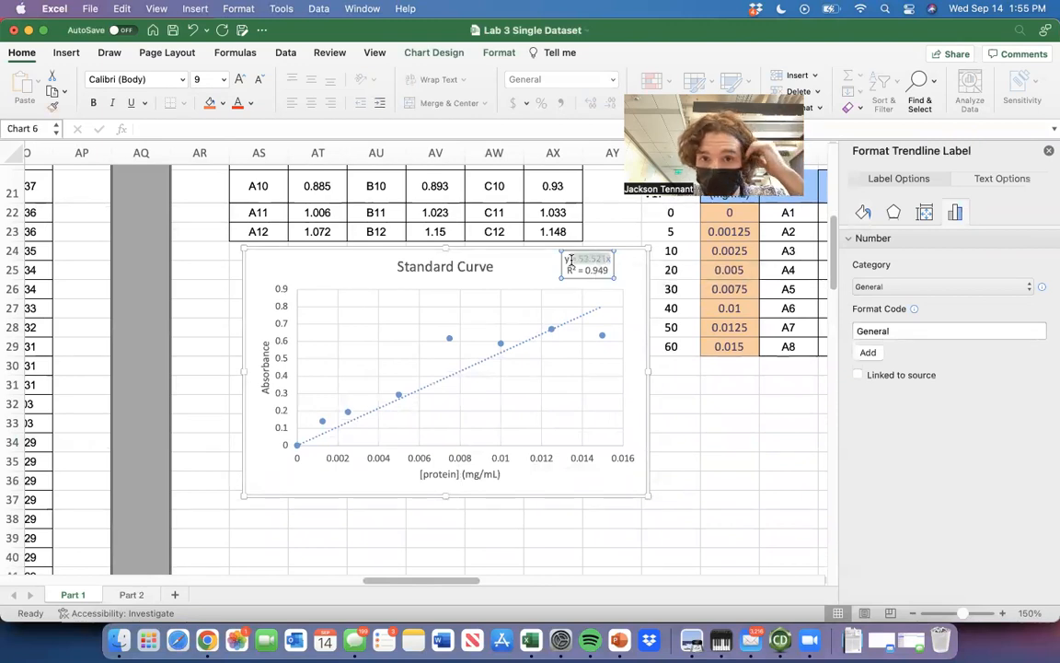
click(713, 382)
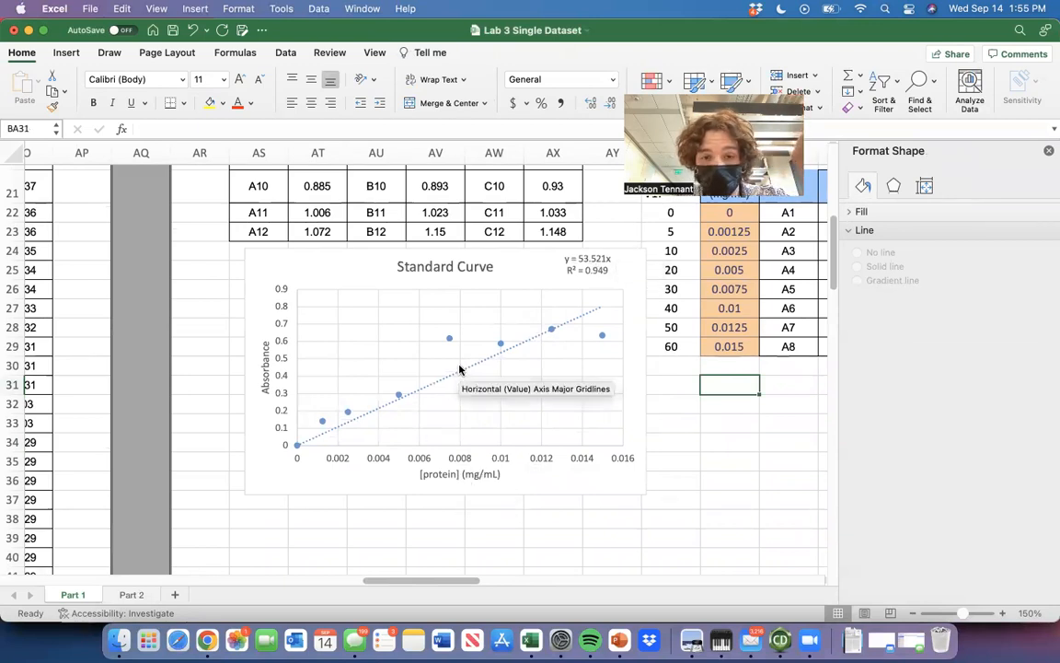
Examine the sample absorbances in wells A9 to C12 and compare them with the Standard Curve chart.
scroll(497, 391, up, 4)
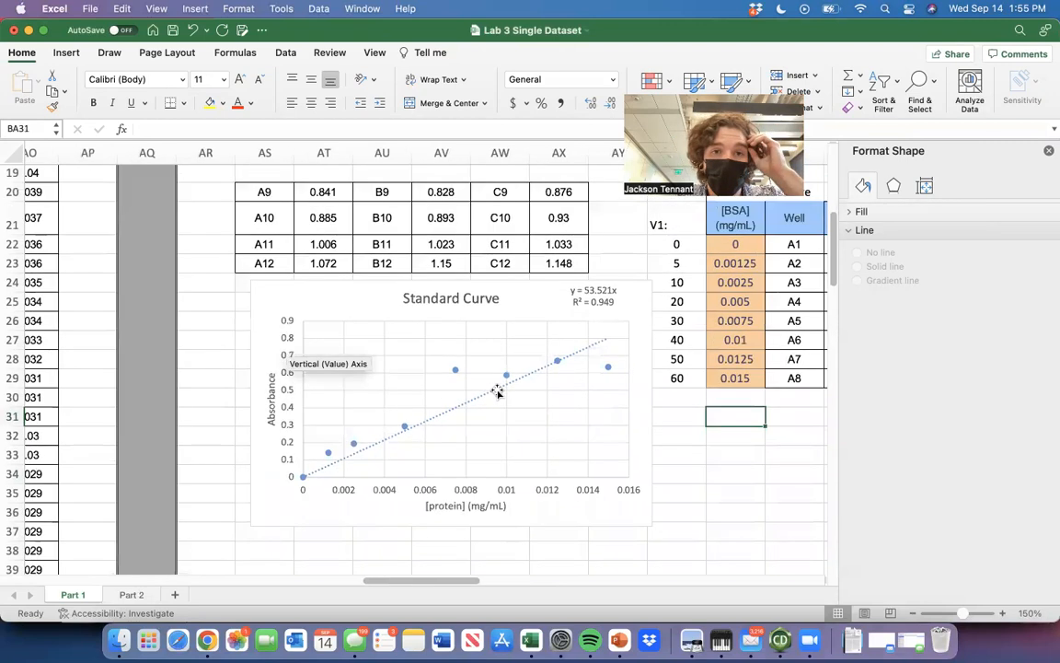
scroll(497, 391, left, 1)
click(343, 233)
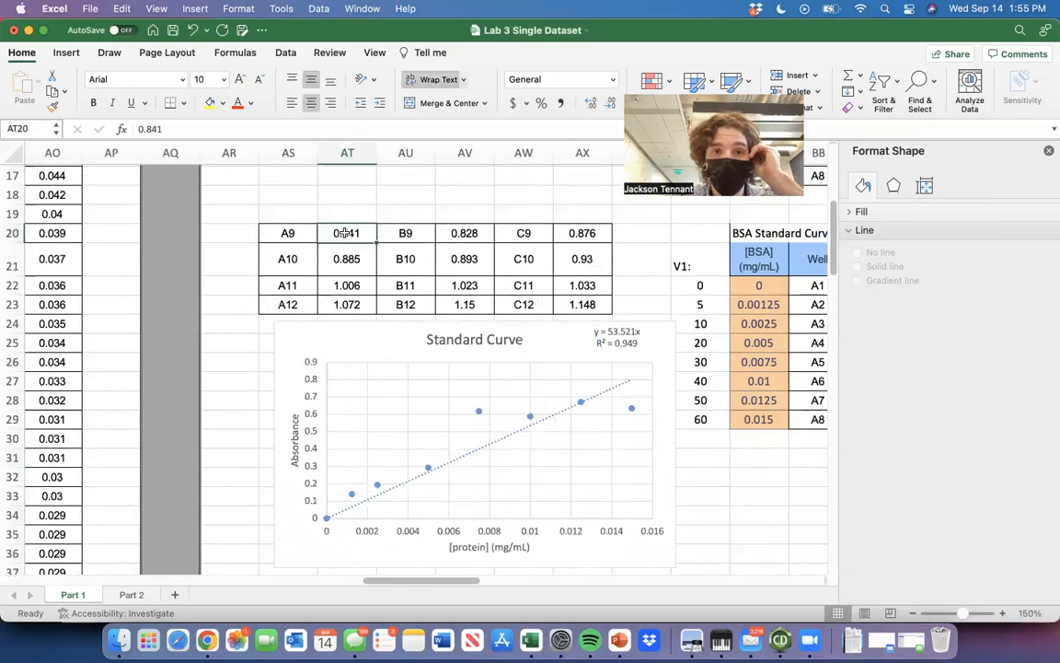
key(Right)
key(Right)
key(Right)
key(Right)
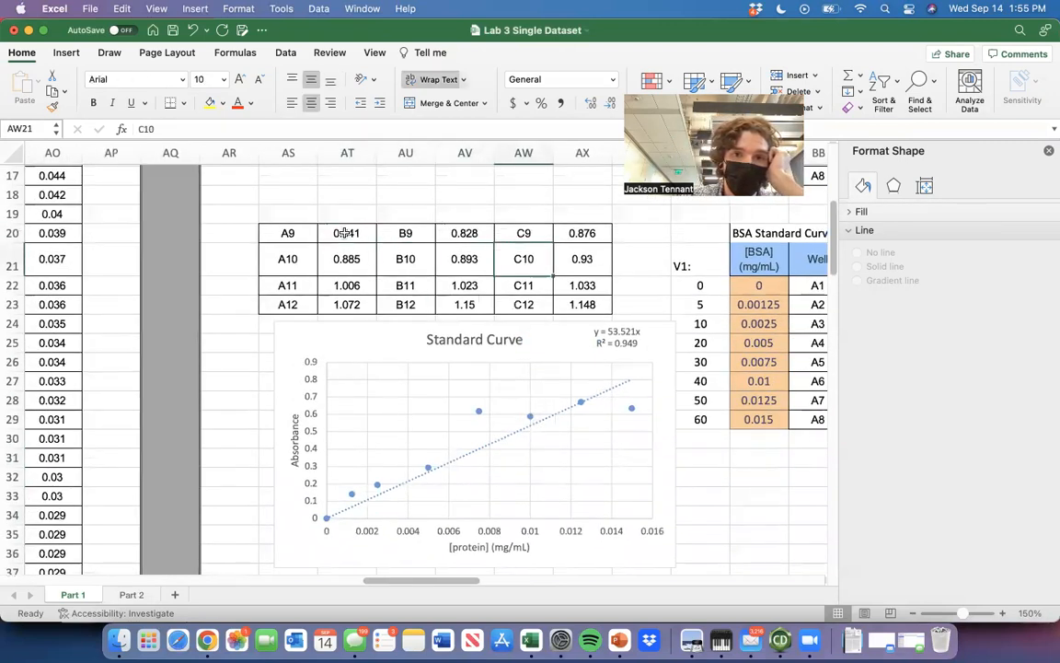
key(Left)
key(Left)
key(Left)
key(Left)
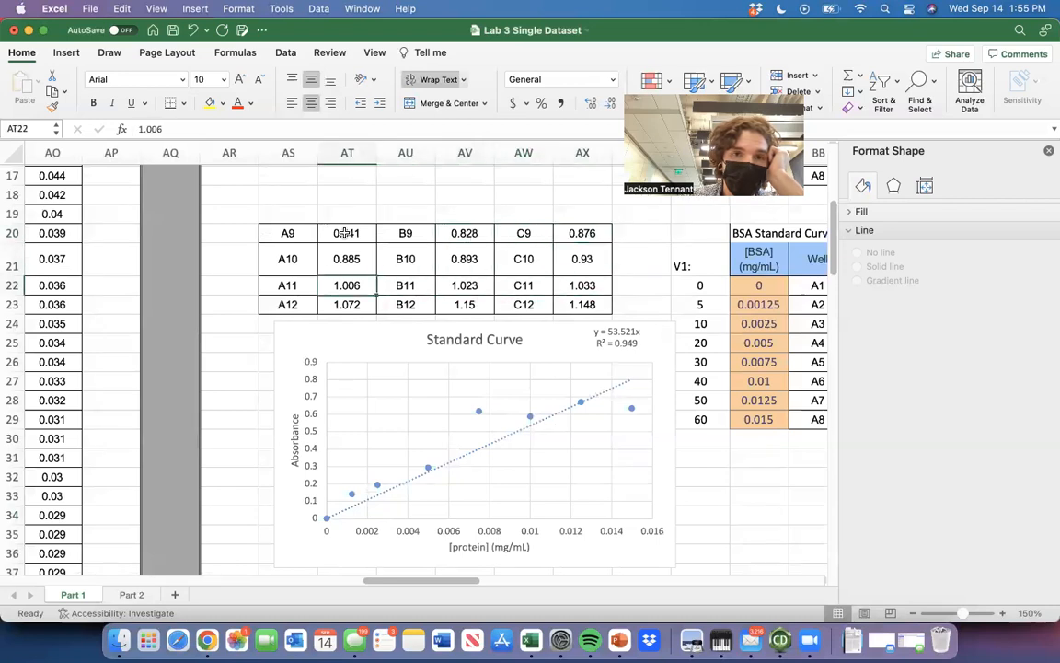
scroll(515, 355, down, 3)
scroll(515, 356, left, 1)
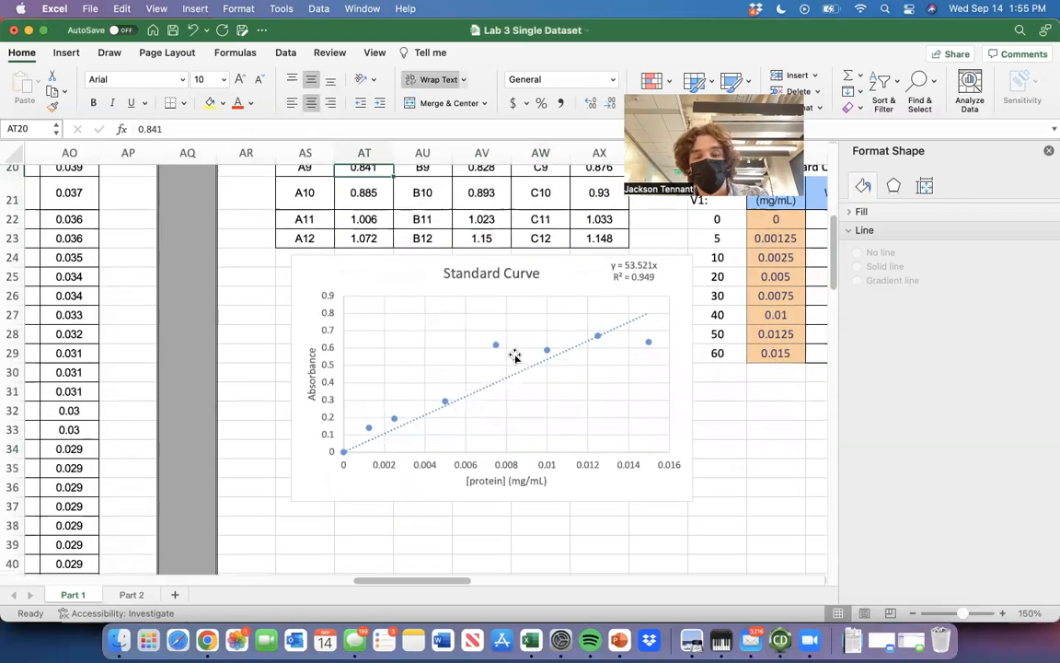
scroll(393, 239, up, 4)
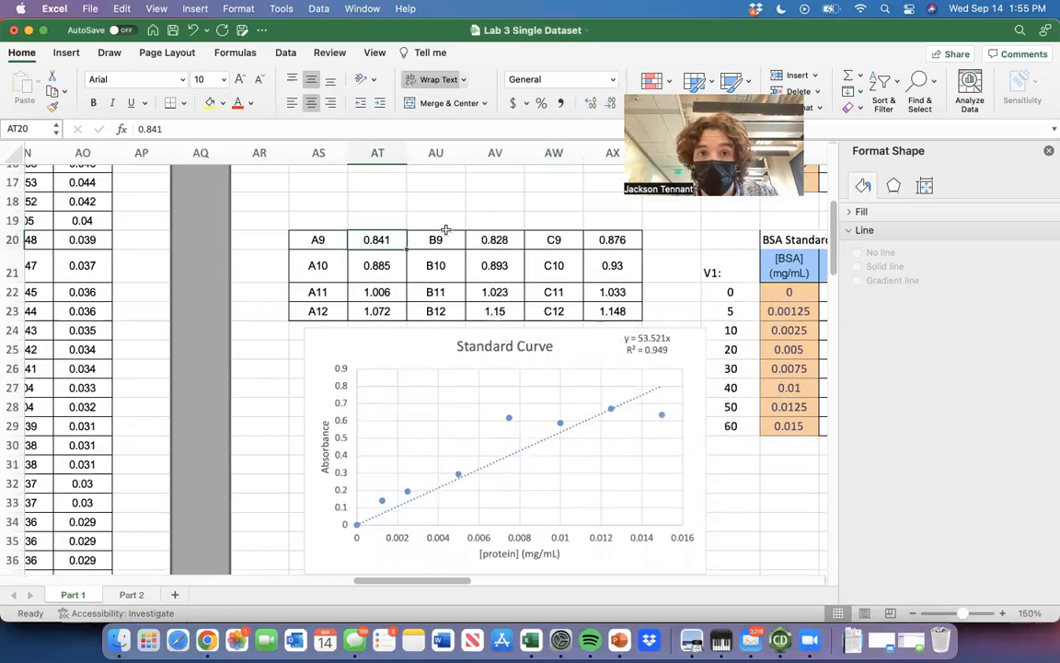
Move the Standard Curve chart down to start at about row 36, leaving empty rows beneath the sample absorbance table.
drag(423, 344, 484, 463)
scroll(483, 463, down, 6)
scroll(483, 463, right, 2)
drag(418, 320, 351, 429)
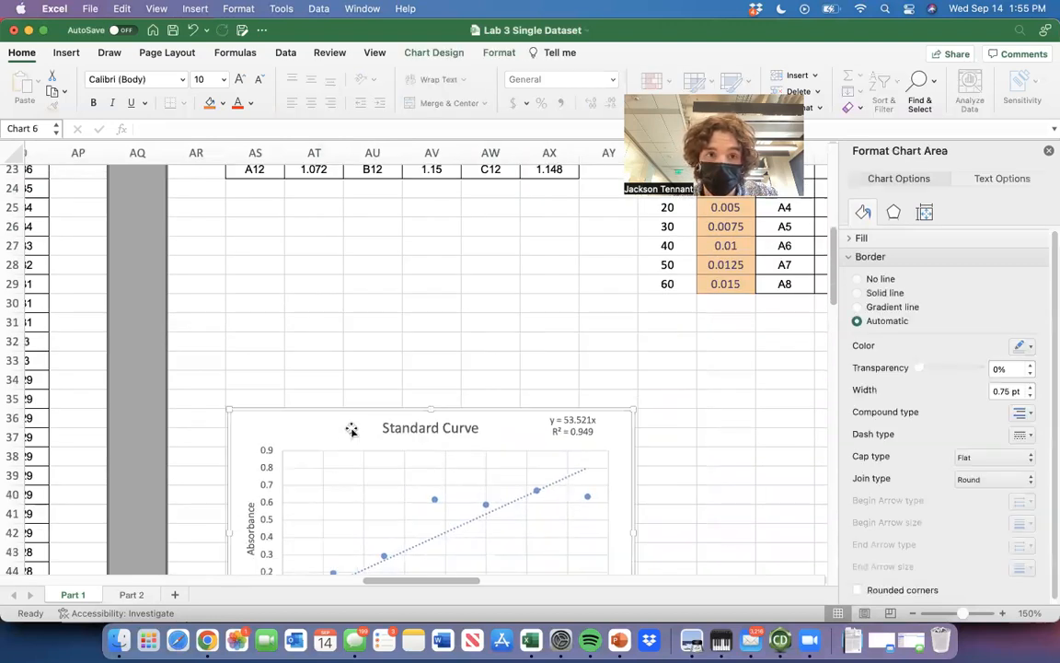
Merge and center cells AS19:AX19 above the sample absorbance table and enter the heading "Uncorrected".
scroll(296, 221, up, 5)
drag(276, 201, 566, 199)
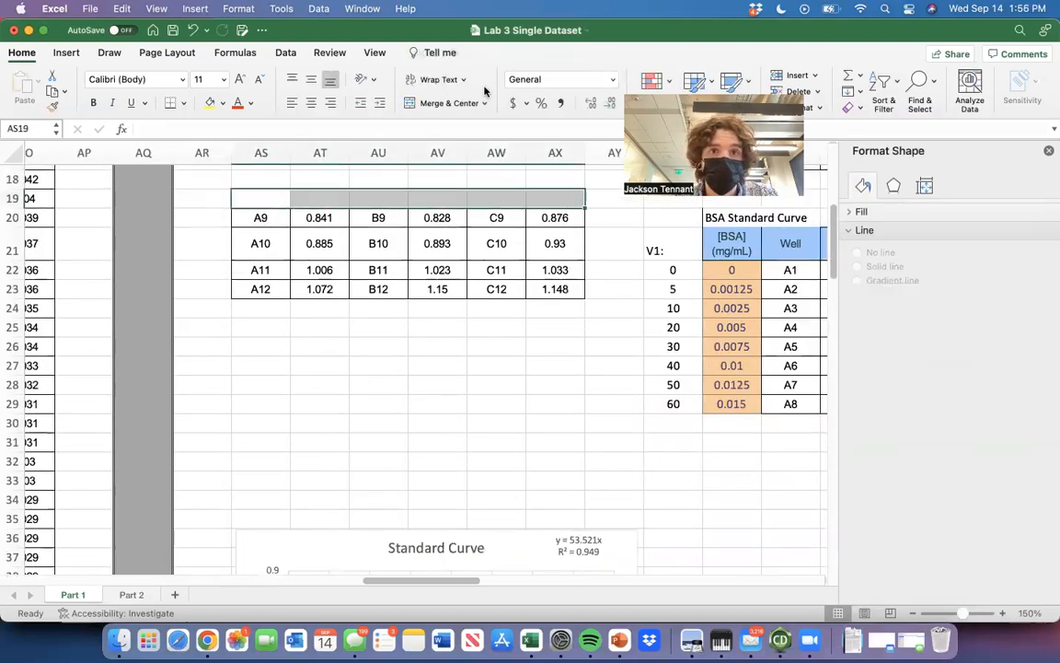
click(428, 104)
text(Uncorrected)
click(459, 364)
Copy the Uncorrected sample table, then change the lower BSA Standard Curve table's heading in BC20 to "Corrected".
drag(556, 289, 266, 204)
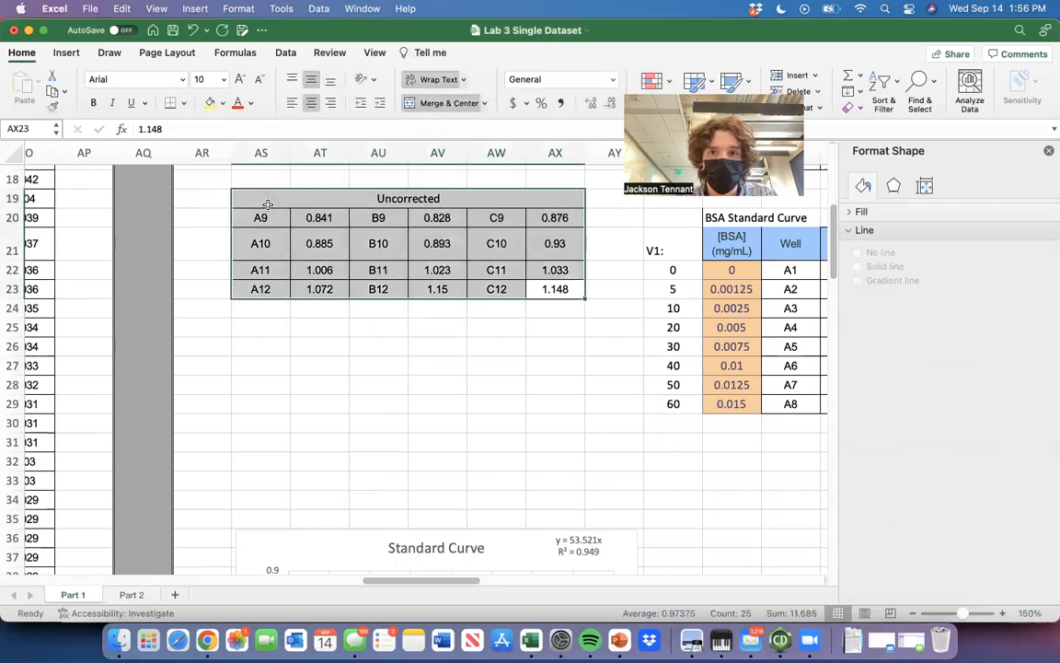
key(super+c)
scroll(402, 356, right, 8)
scroll(402, 357, up, 3)
click(428, 267)
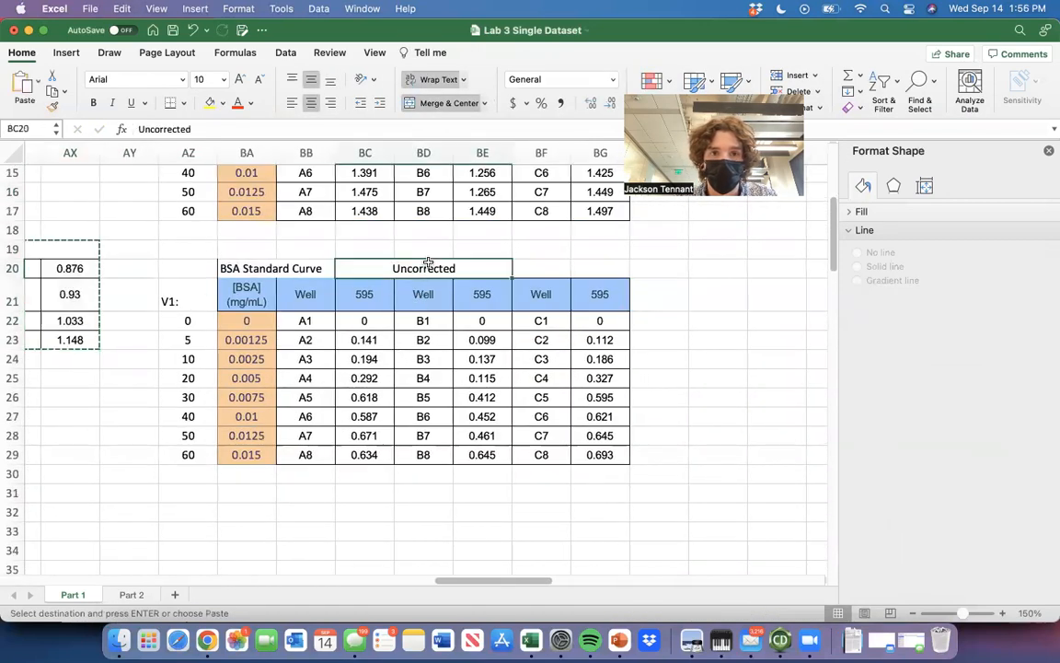
text(Cor)
click(449, 353)
Duplicate the Uncorrected sample table AS19:AX23 at AS25 and change the copy's heading to "Corrected".
scroll(448, 354, left, 8)
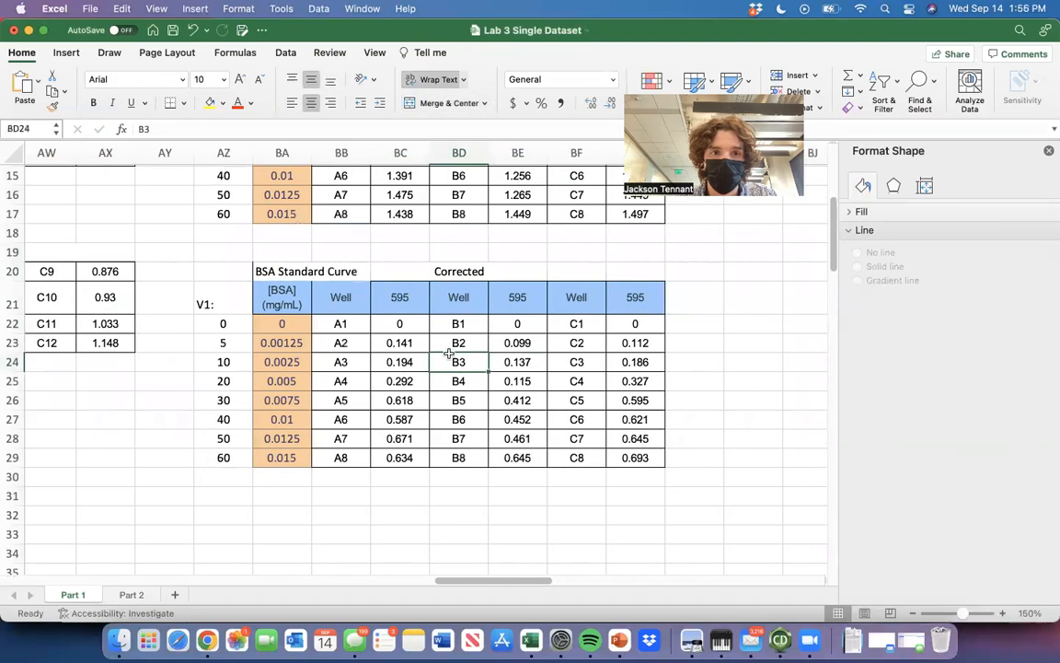
drag(444, 258, 727, 348)
key(super+c)
click(458, 381)
key(super+v)
click(627, 383)
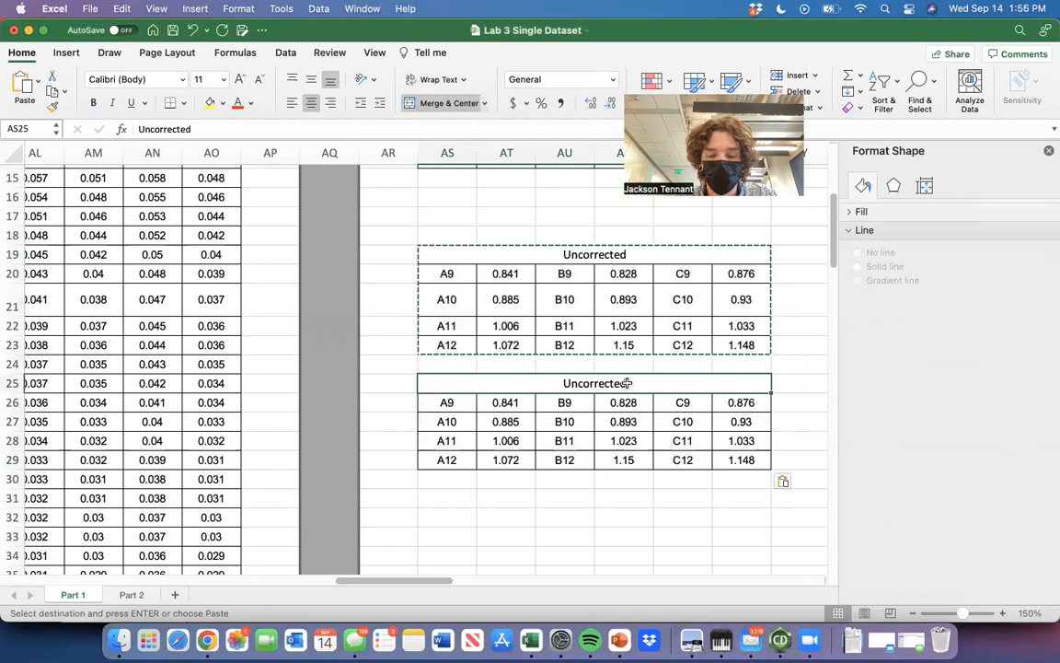
text(Corrected)
click(566, 533)
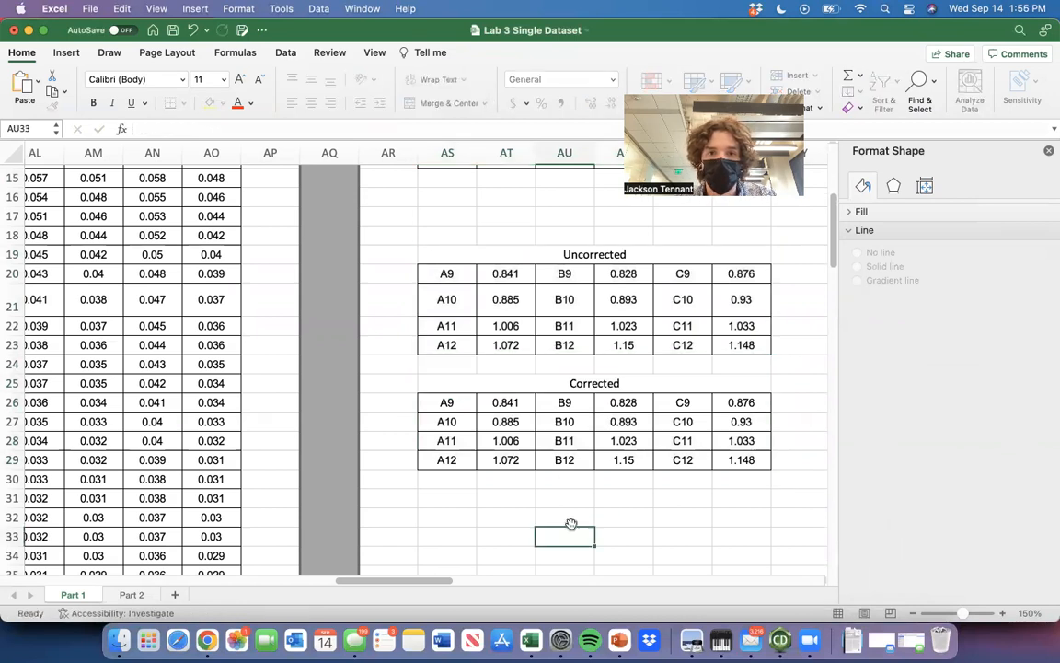
Enter the blank-corrected absorbance for well A9 in AT26 as =AT20-0.804, using the A1 blank.
scroll(561, 511, right, 2)
scroll(562, 511, up, 1)
click(433, 424)
text(=)
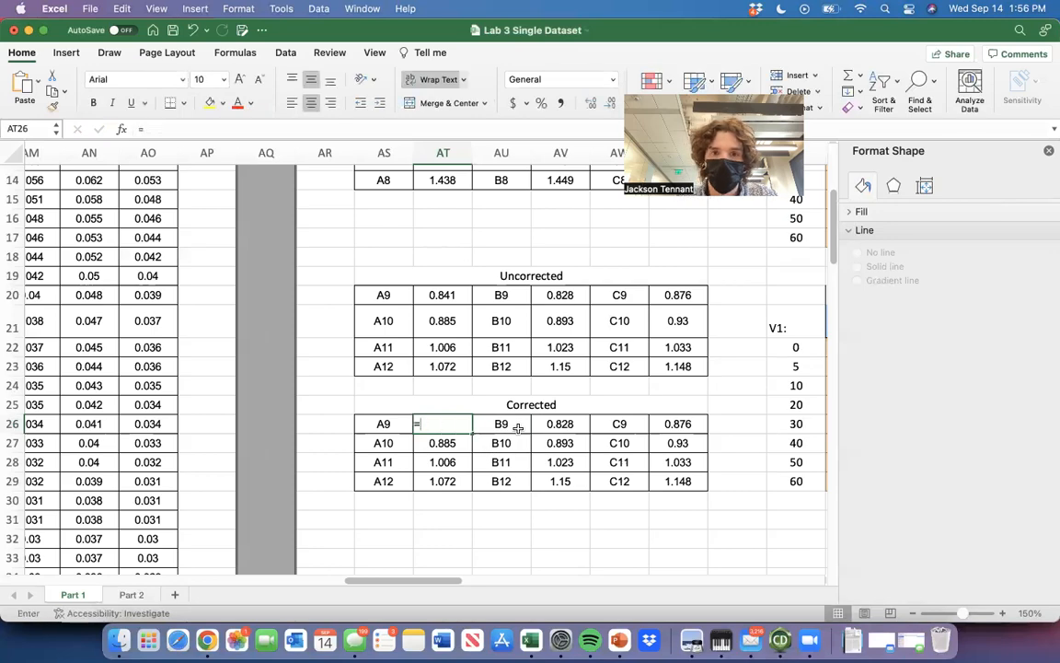
click(431, 292)
scroll(432, 292, right, 6)
scroll(433, 293, up, 6)
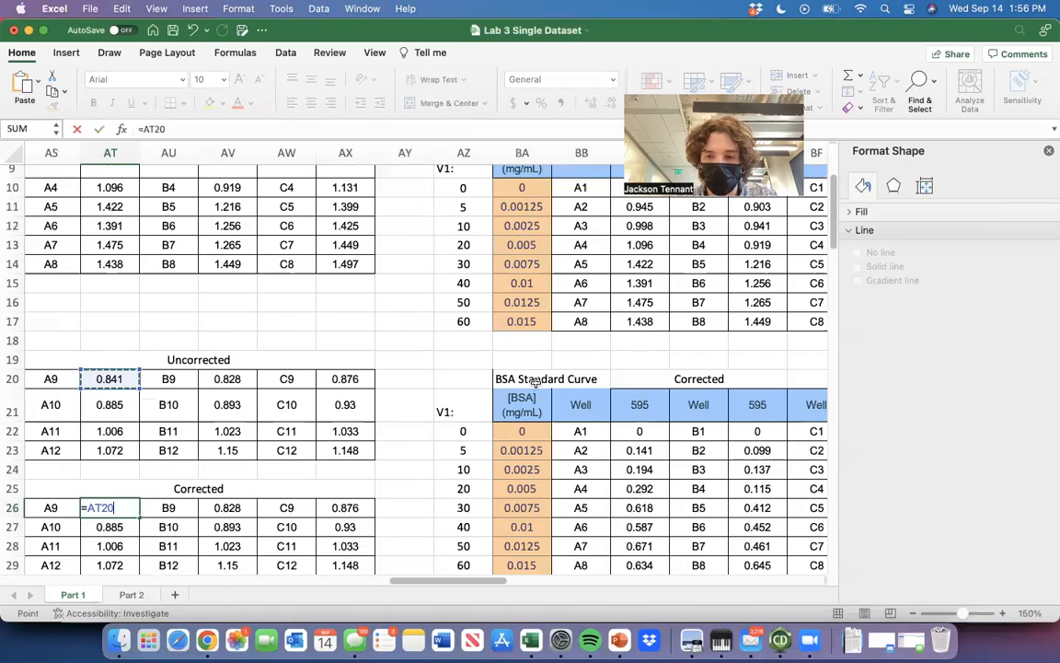
text(-)
scroll(535, 383, left, 4)
scroll(535, 383, down, 3)
scroll(535, 383, right, 4)
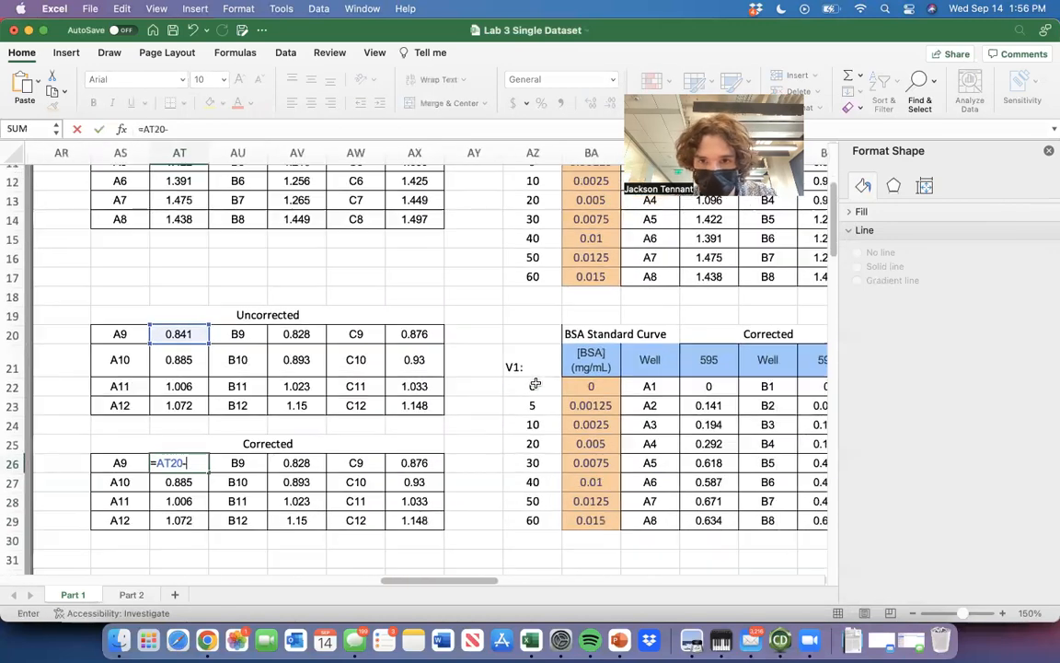
scroll(536, 383, up, 3)
scroll(529, 206, left, 1)
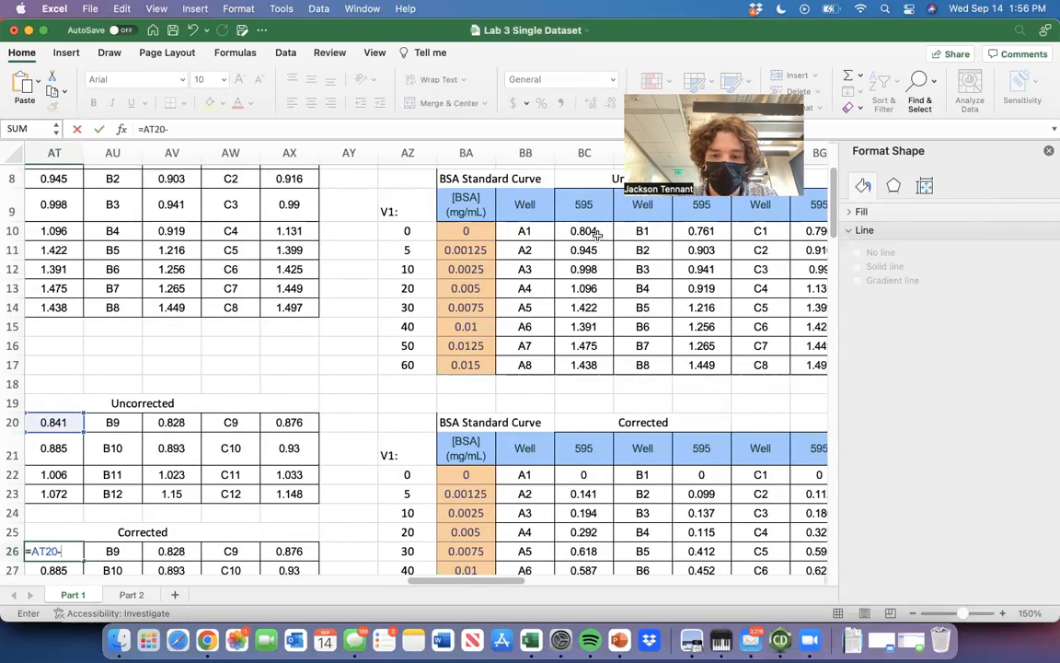
text(0.804)
key(Return)
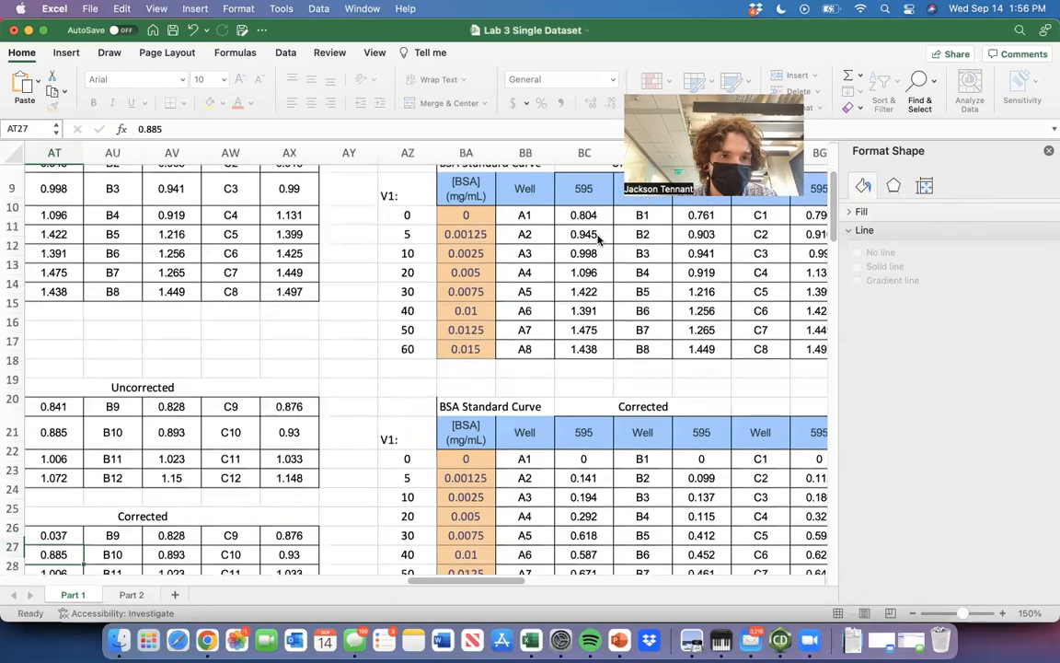
Fill the A9 correction formula down through AT29 for wells A10 to A12.
scroll(315, 372, left, 5)
scroll(315, 371, down, 6)
click(403, 398)
drag(419, 407, 412, 457)
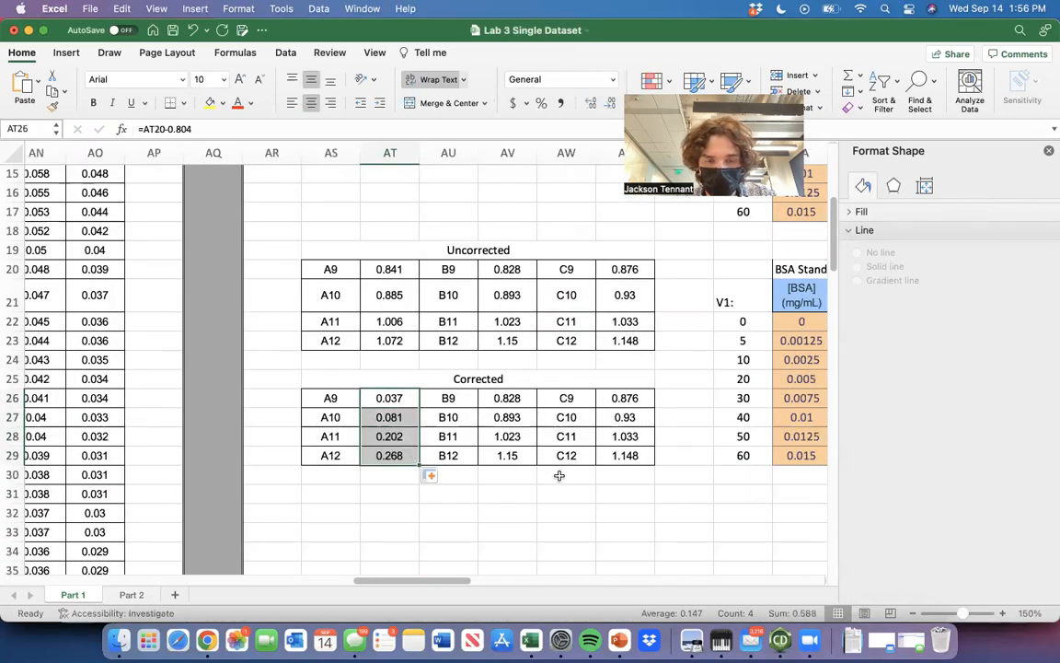
Enter the blank-corrected absorbance for well B9 in AV26 as =AV20-0.761, using the B1 blank.
scroll(558, 473, right, 2)
click(428, 393)
scroll(428, 393, right, 3)
scroll(428, 393, up, 1)
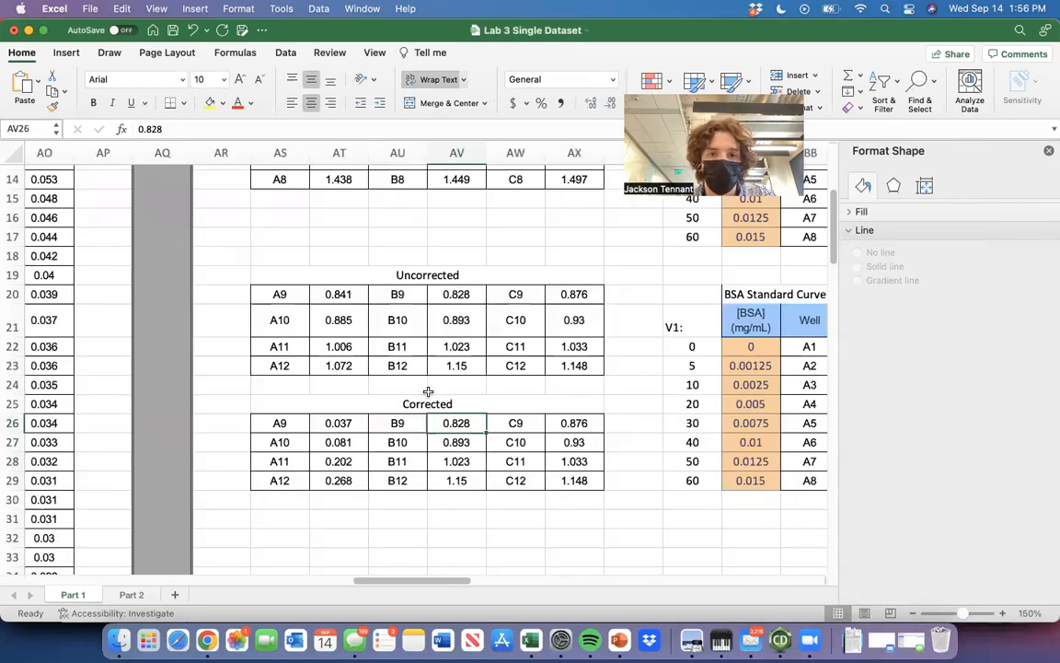
text(=)
scroll(428, 391, up, 1)
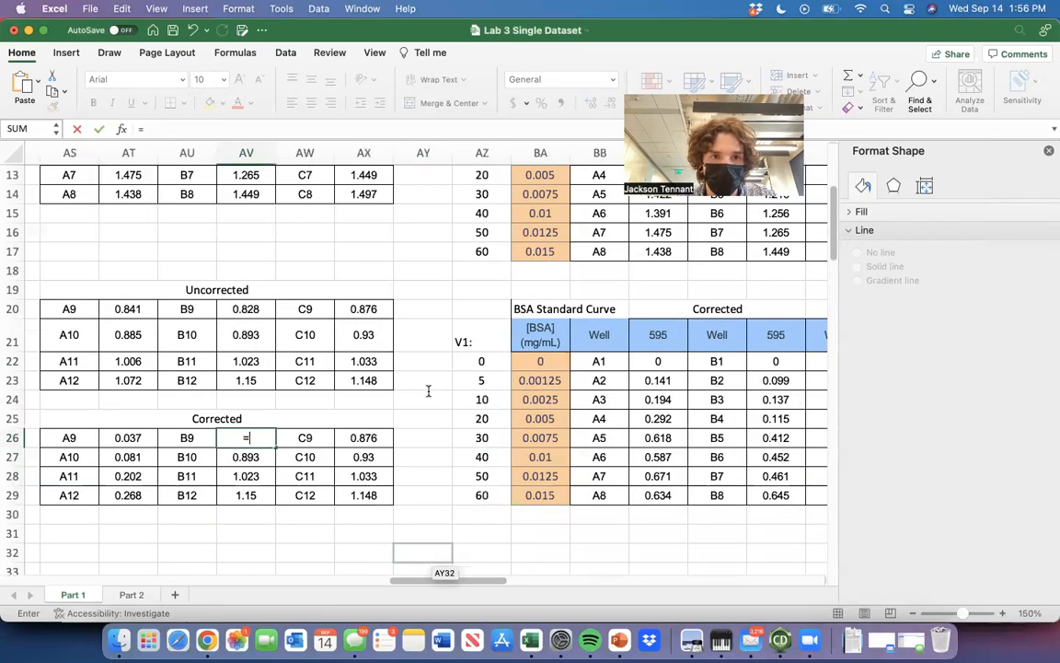
click(264, 308)
text(-)
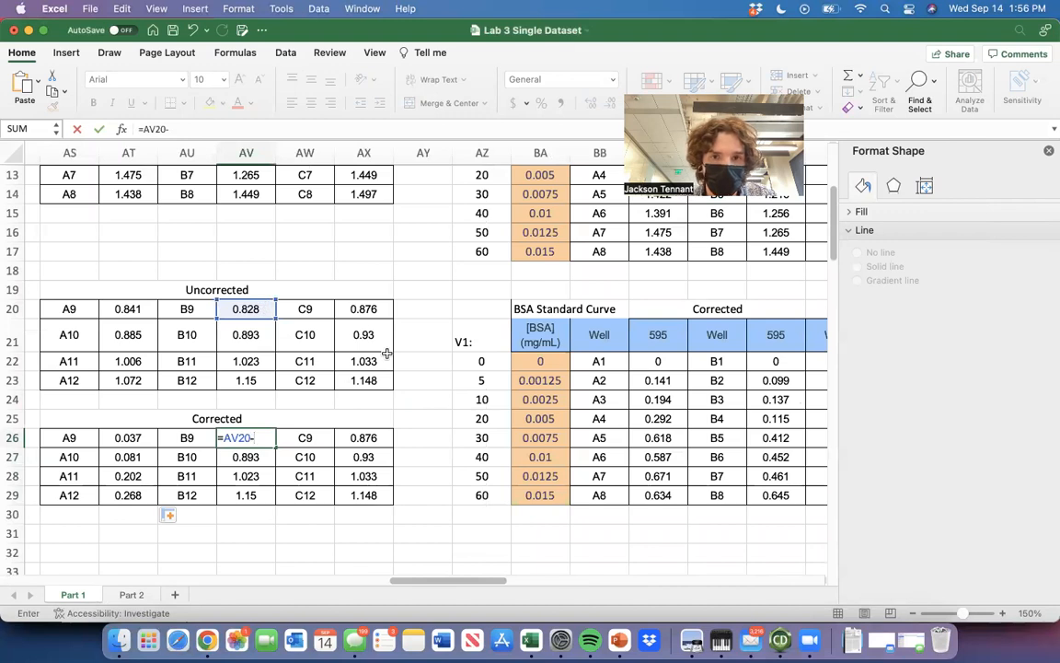
scroll(386, 353, up, 8)
scroll(386, 353, right, 5)
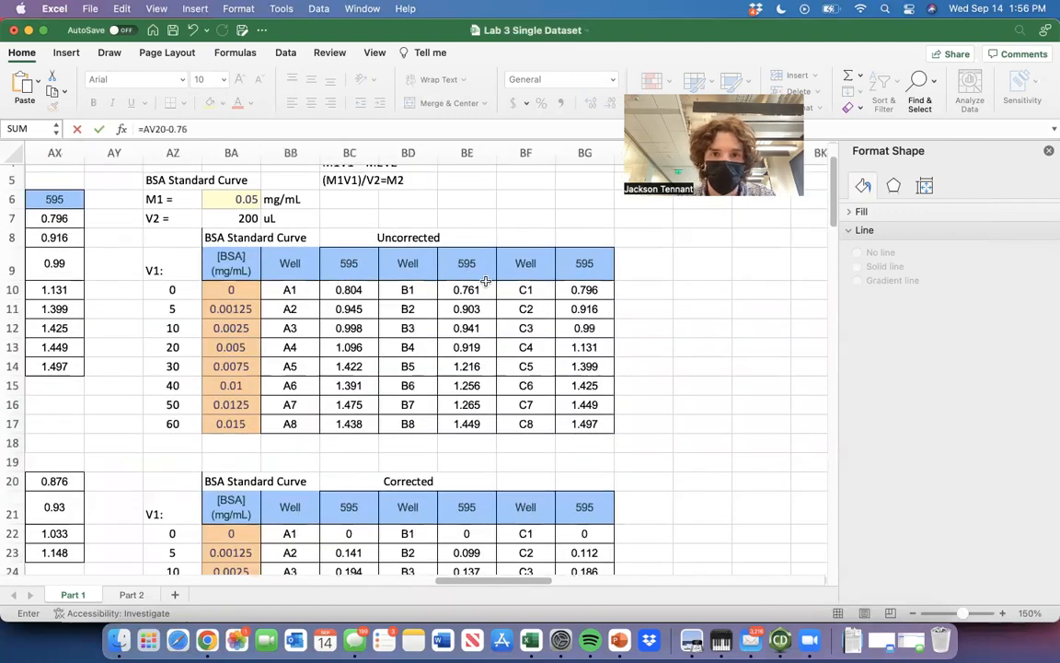
text(0.761)
key(Return)
Fill the B9 correction formula down through AV29 for wells B10 to B12.
scroll(293, 466, left, 4)
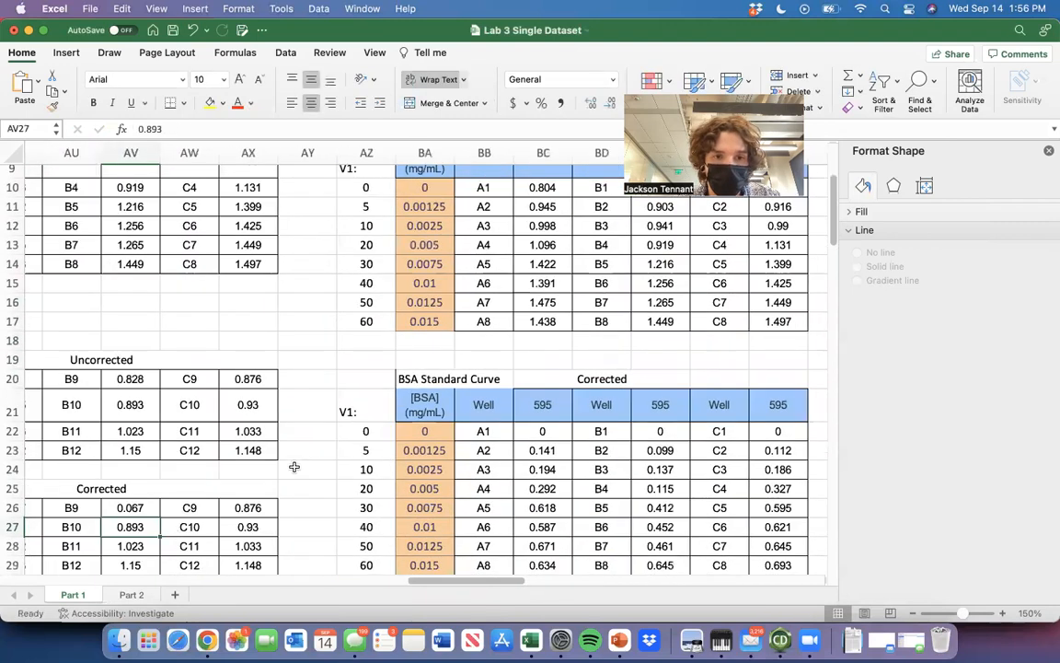
click(288, 507)
scroll(286, 504, down, 5)
drag(318, 421, 283, 471)
Enter the corrected absorbance for well C9 in AX26 of the Corrected table as =AX20-0.786.
click(408, 413)
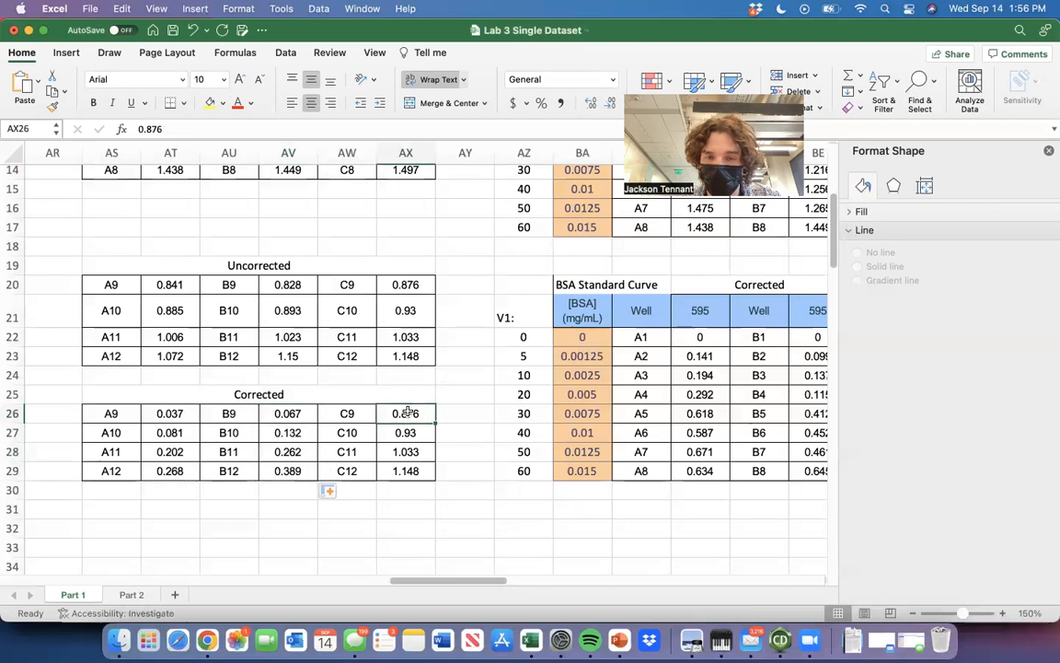
text(=)
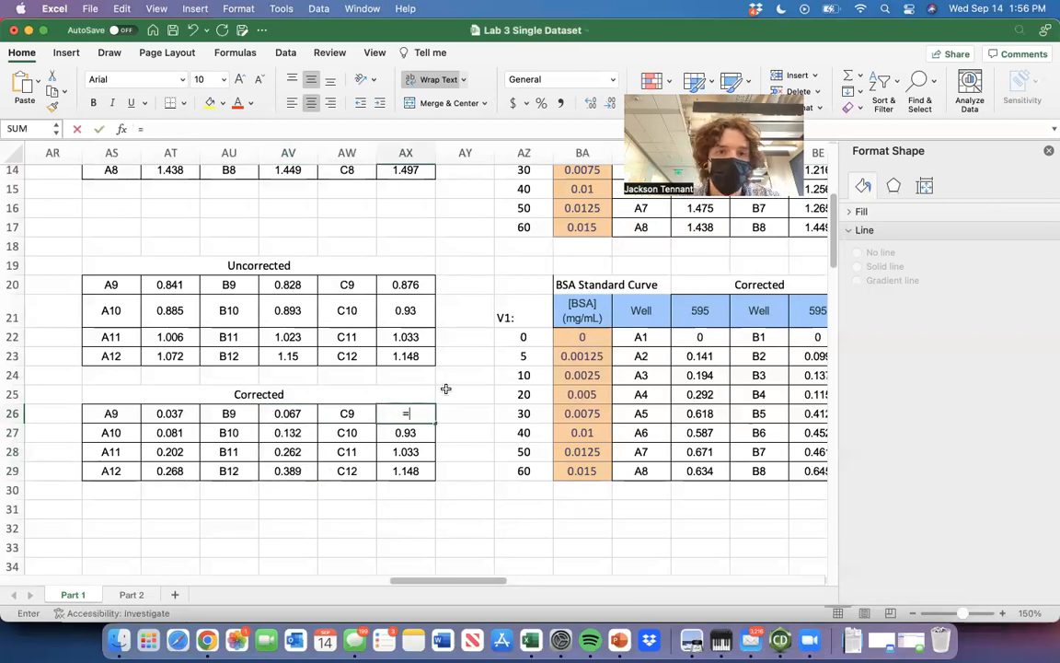
scroll(451, 394, right, 3)
scroll(451, 394, up, 2)
scroll(455, 398, left, 1)
scroll(454, 398, up, 1)
click(208, 354)
text(-)
scroll(378, 357, up, 6)
scroll(378, 357, right, 4)
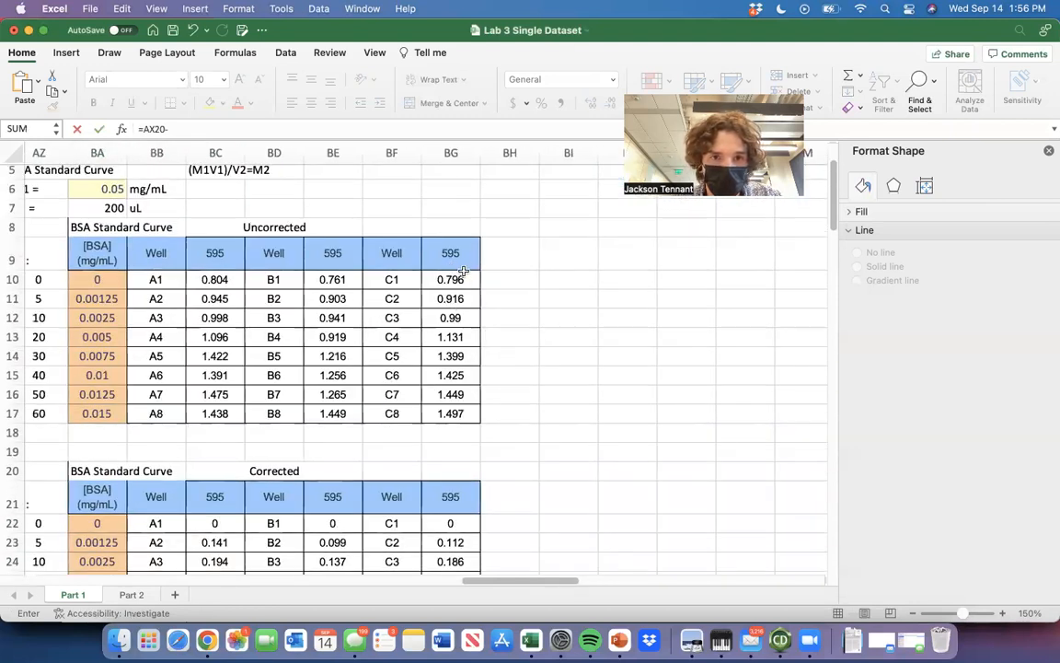
scroll(502, 387, left, 5)
scroll(501, 386, down, 1)
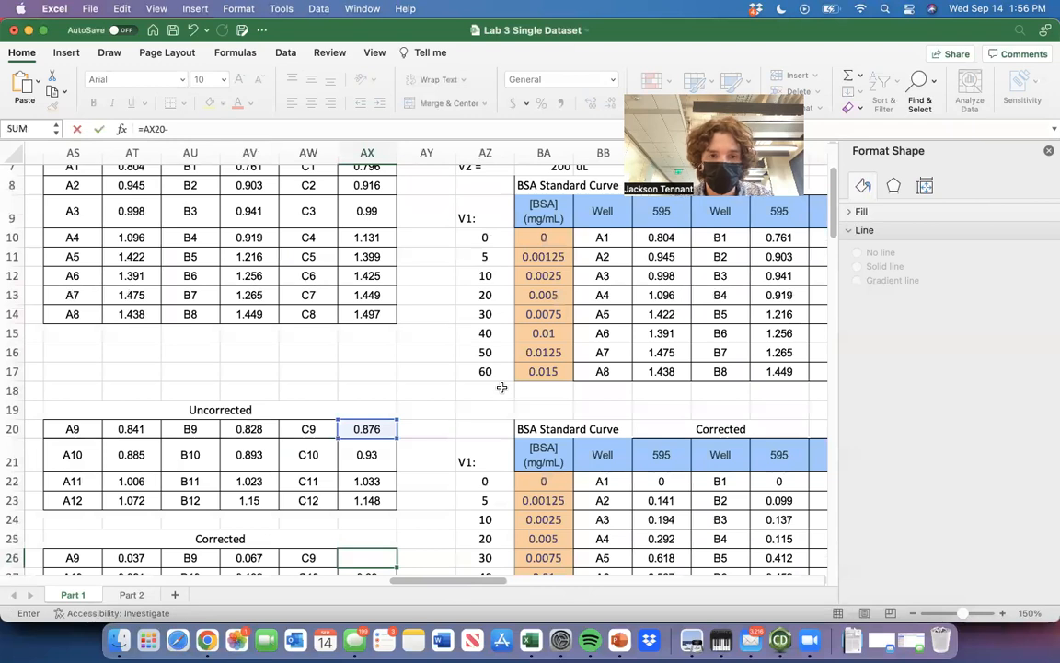
text(0.7)
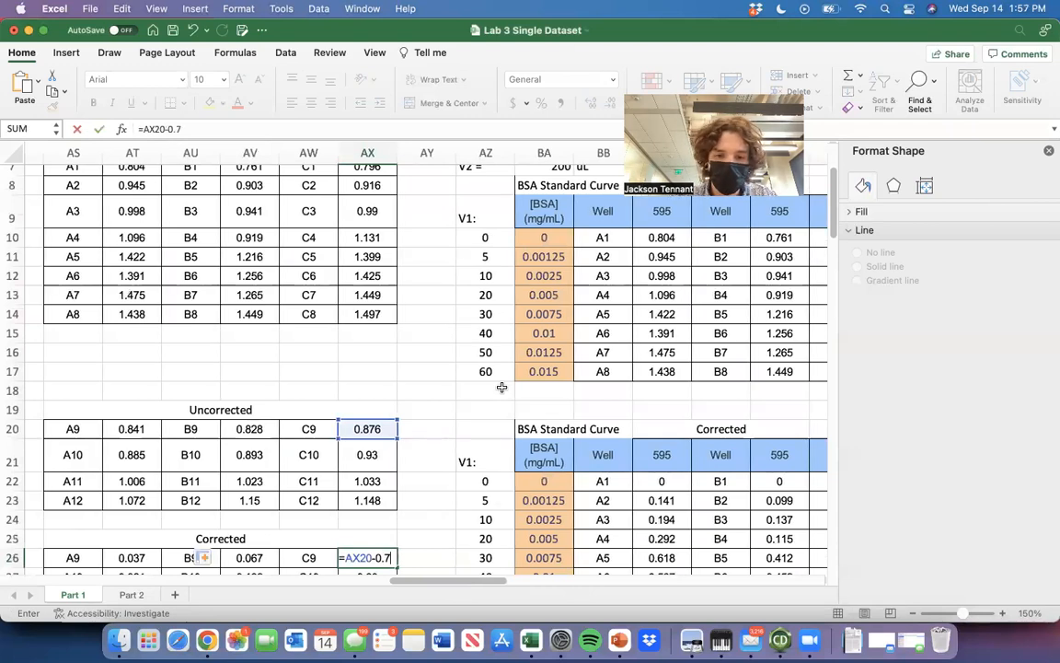
text(86)
key(Return)
Fill the C9 correction formula down through AX29 for wells C10 to C12.
scroll(460, 386, down, 8)
scroll(460, 386, left, 1)
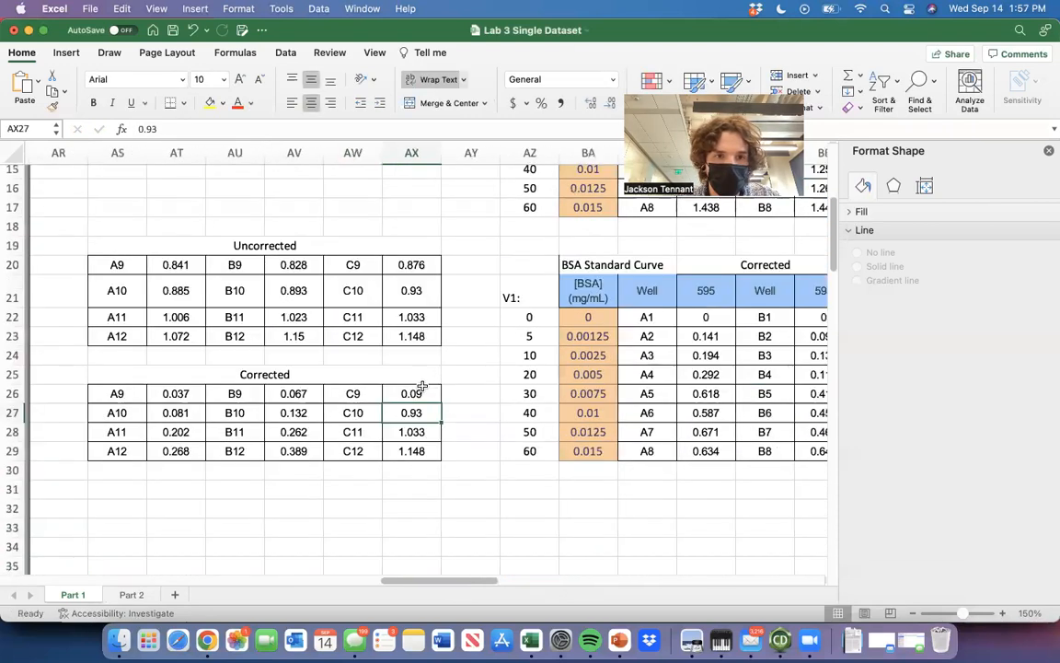
click(426, 393)
drag(441, 401, 450, 460)
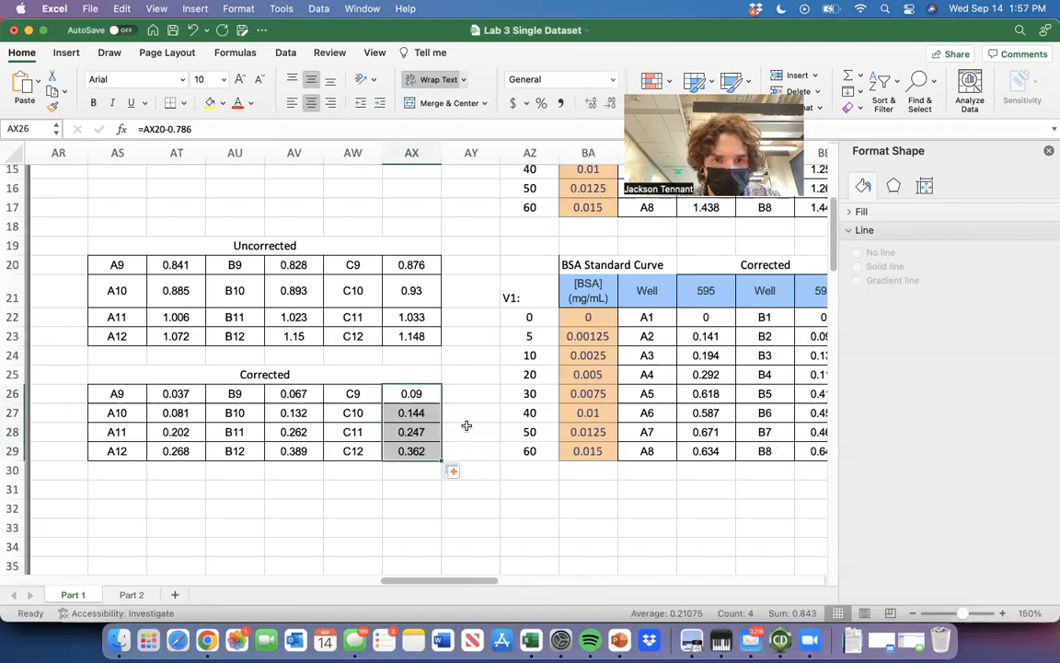
click(467, 425)
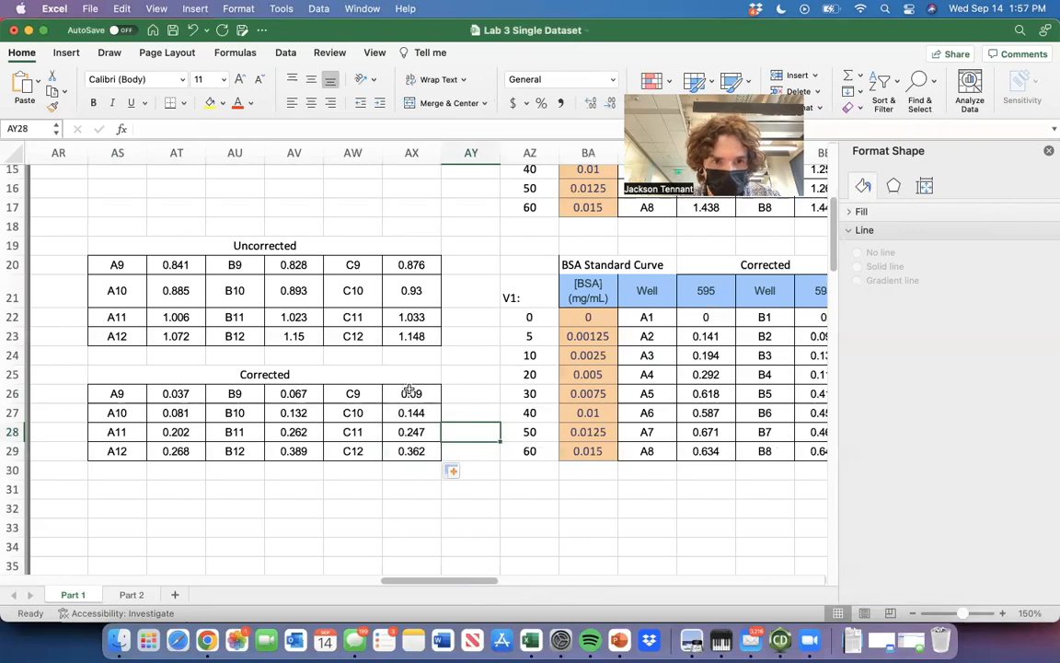
Move the Standard Curve chart down to start at about row 38, leaving more room below the Corrected table.
scroll(300, 484, down, 5)
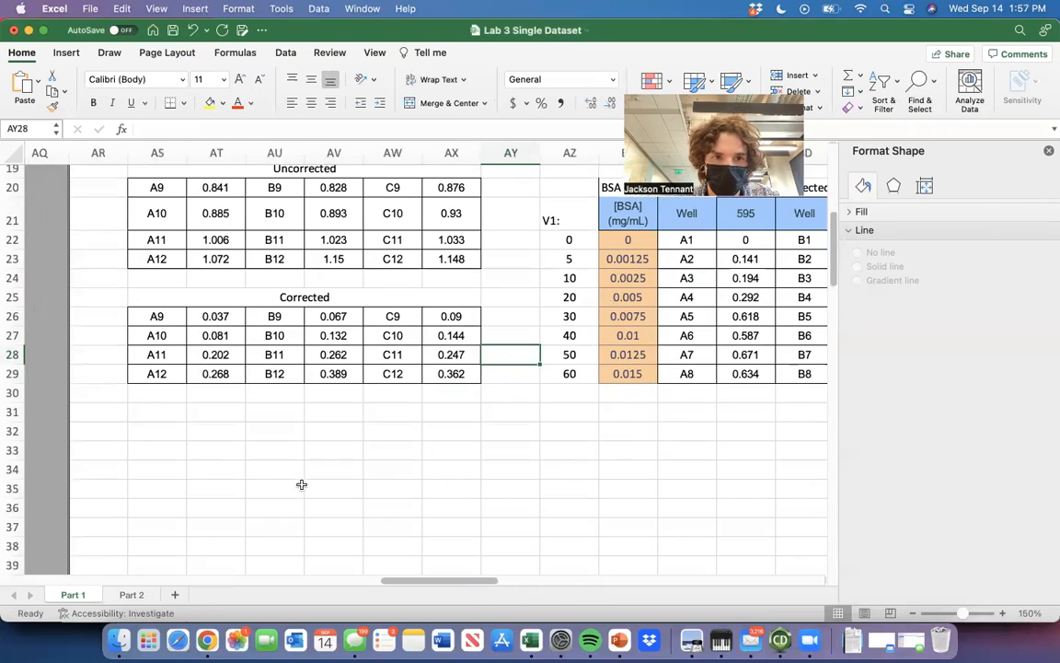
scroll(300, 484, down, 2)
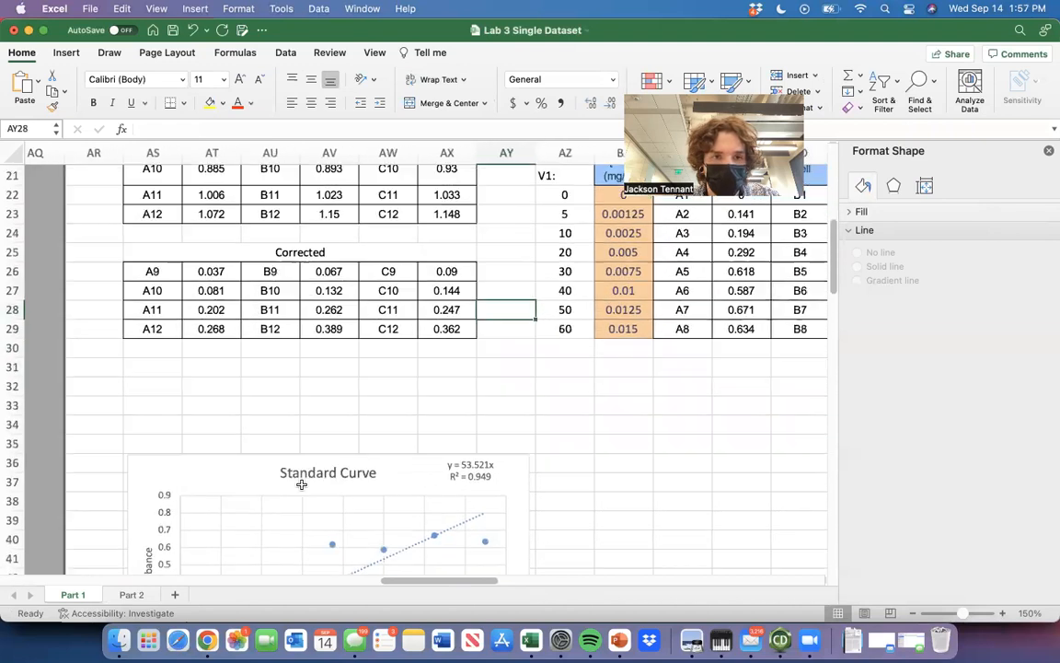
drag(207, 456, 201, 500)
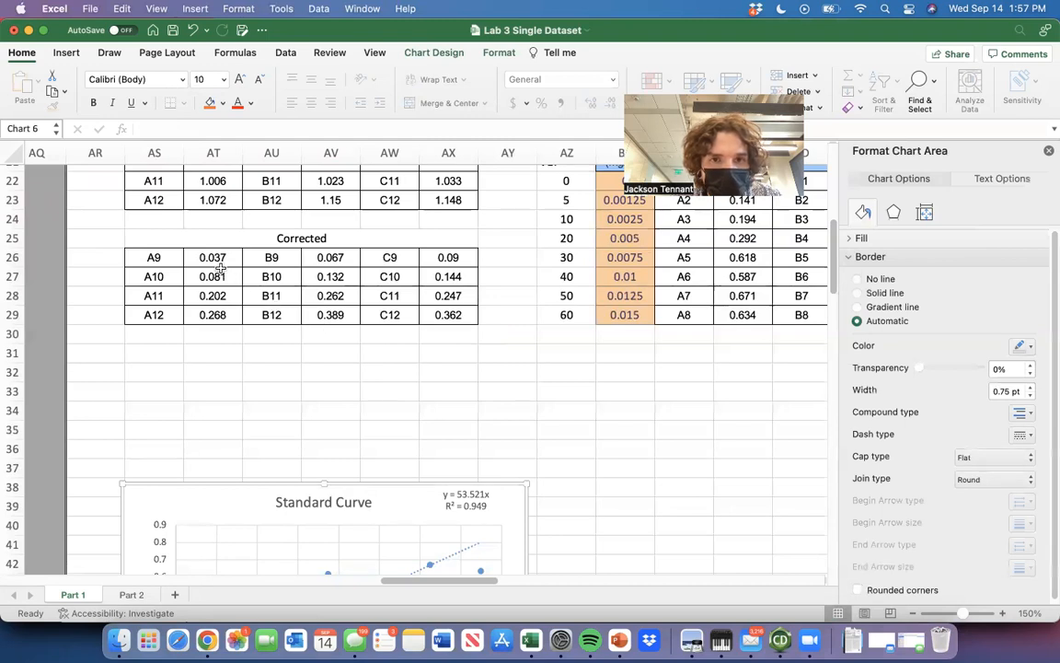
Switch to Chrome to check the Unknowns well setup in Lab 3 protein spectrometry.pdf, then return to the Excel workbook.
key(super+Tab)
key(super+Tab)
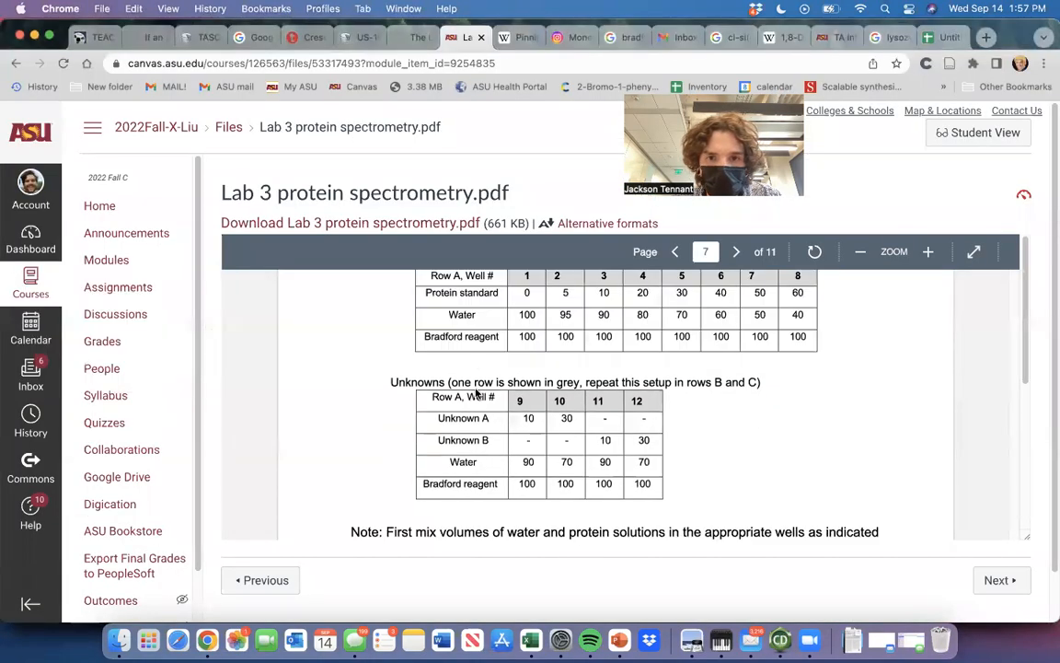
key(super+Tab)
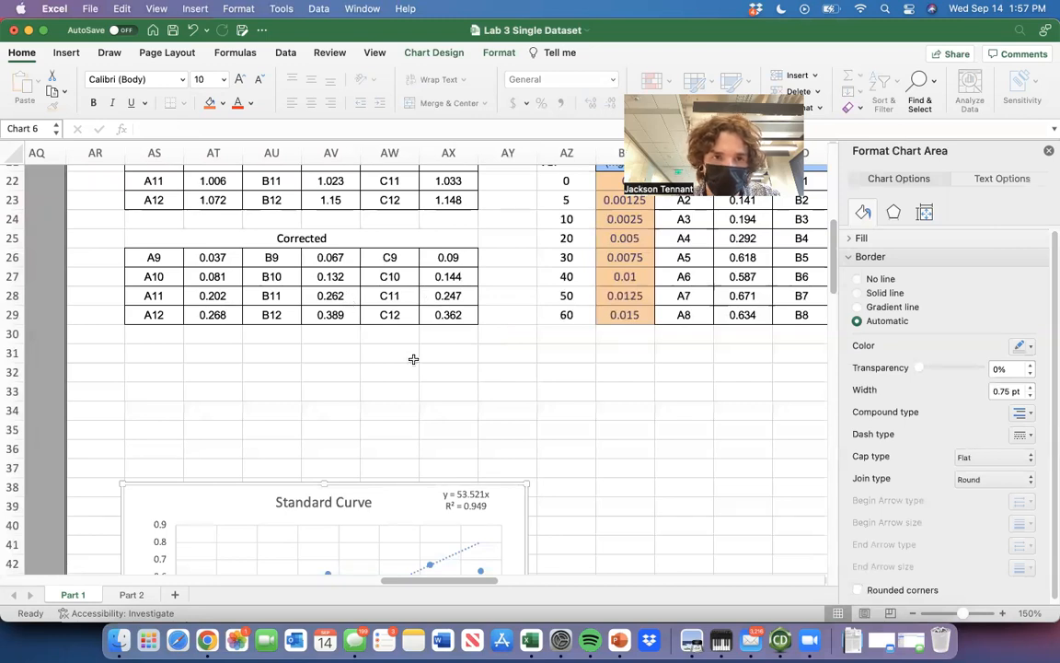
Label cell AS31 below the Corrected table "Avg A9=".
scroll(414, 359, down, 2)
scroll(413, 359, down, 1)
scroll(413, 359, left, 1)
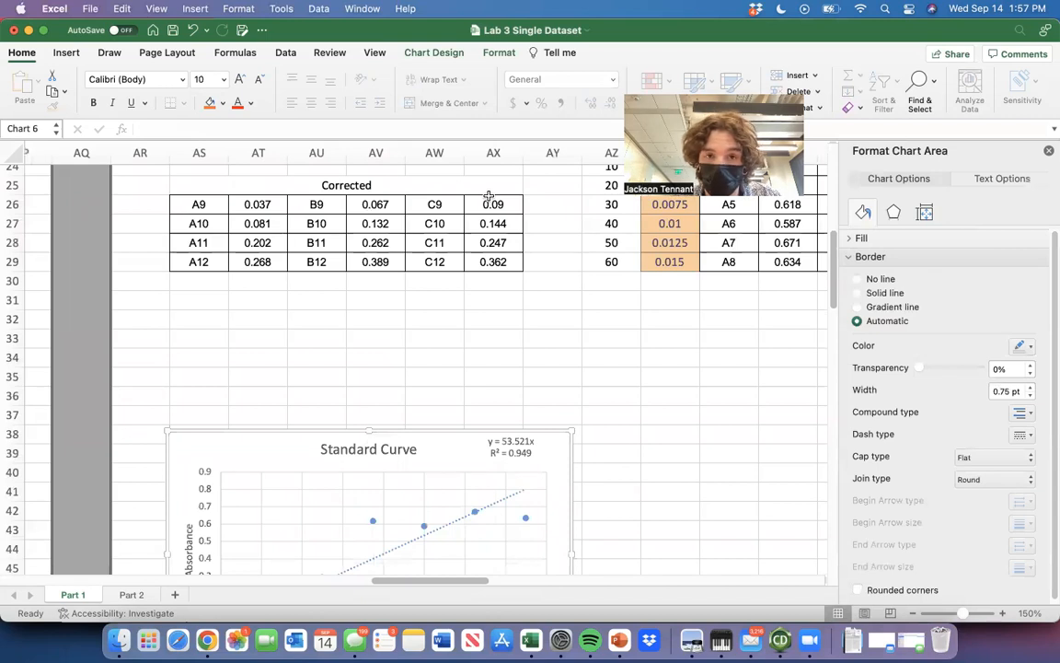
scroll(240, 196, up, 2)
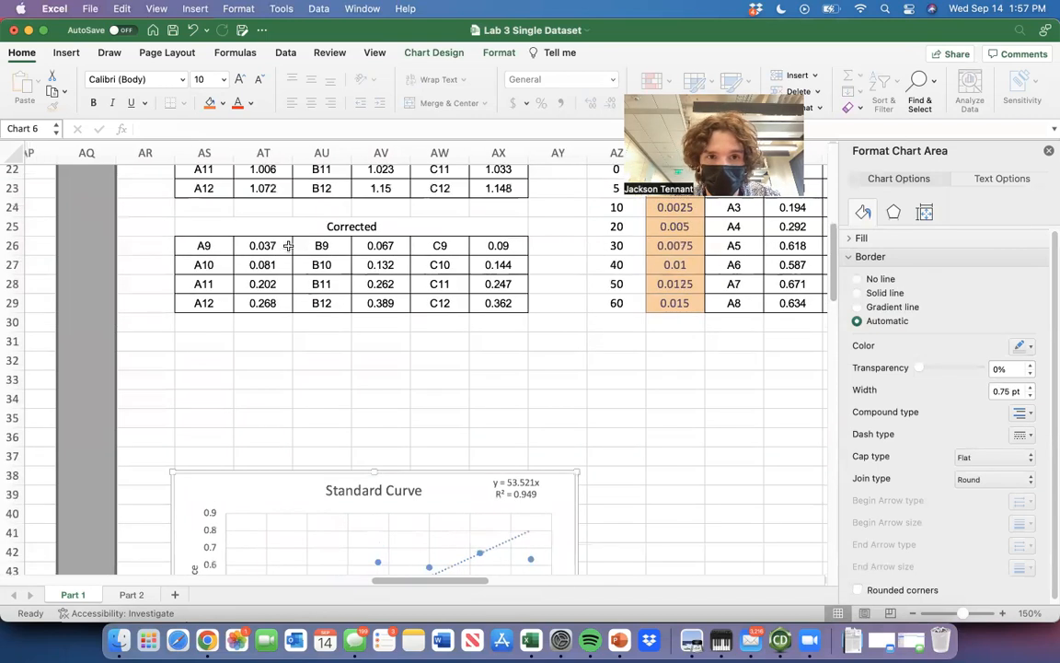
click(260, 368)
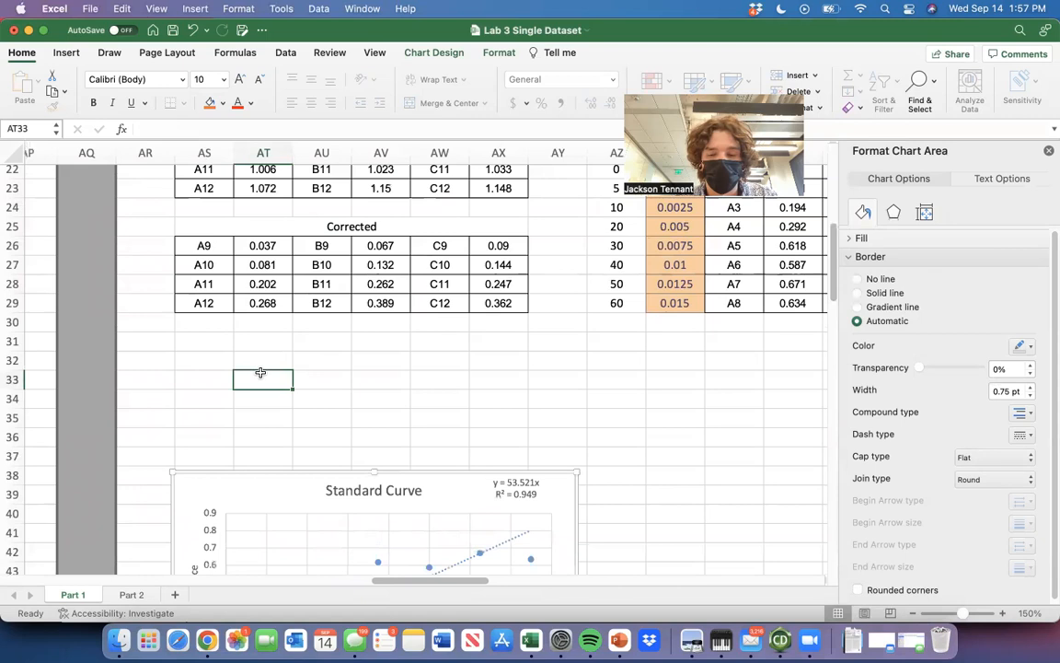
key(Up)
key(Left)
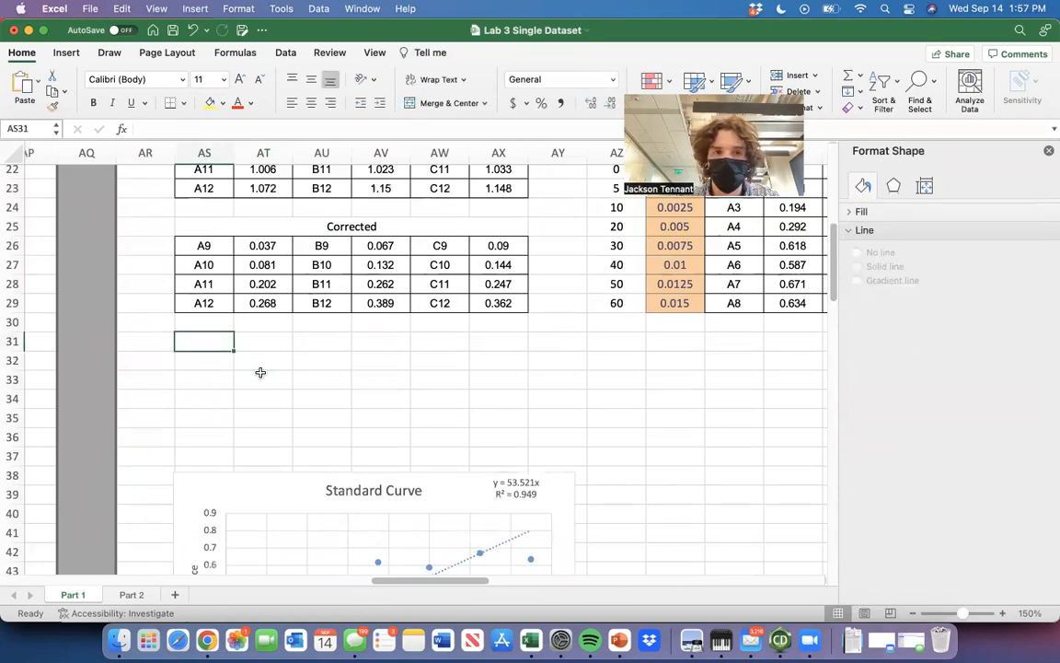
text(Avg A)
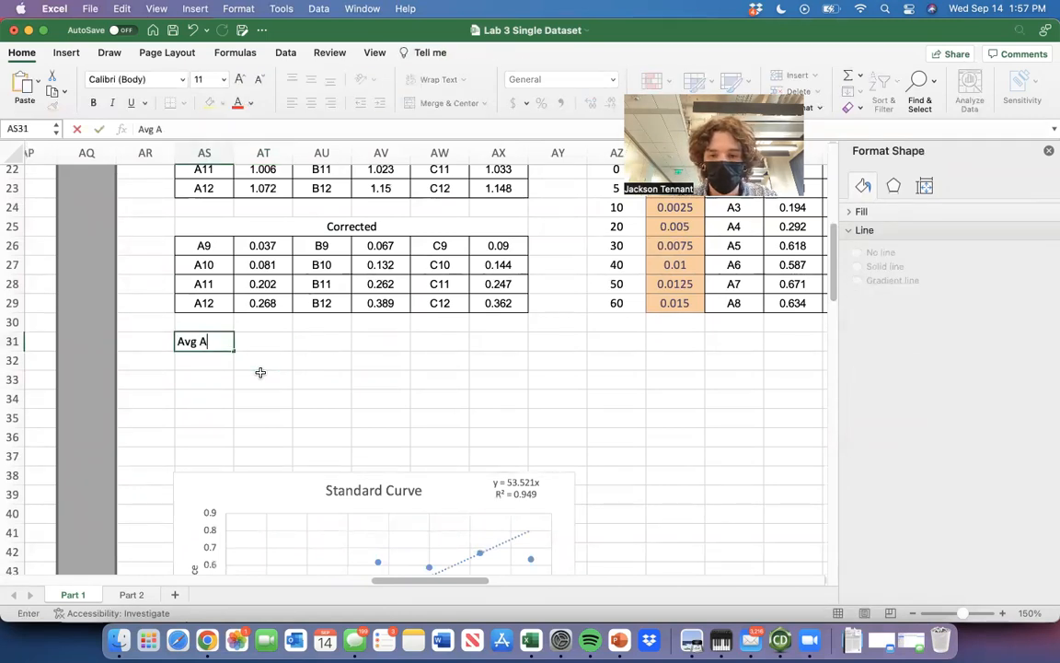
text(9=)
key(Tab)
Average the corrected A9, B9 and C9 absorbances in AT31 with the formula =(AT26+AV26+AX26)/3.
text(=)
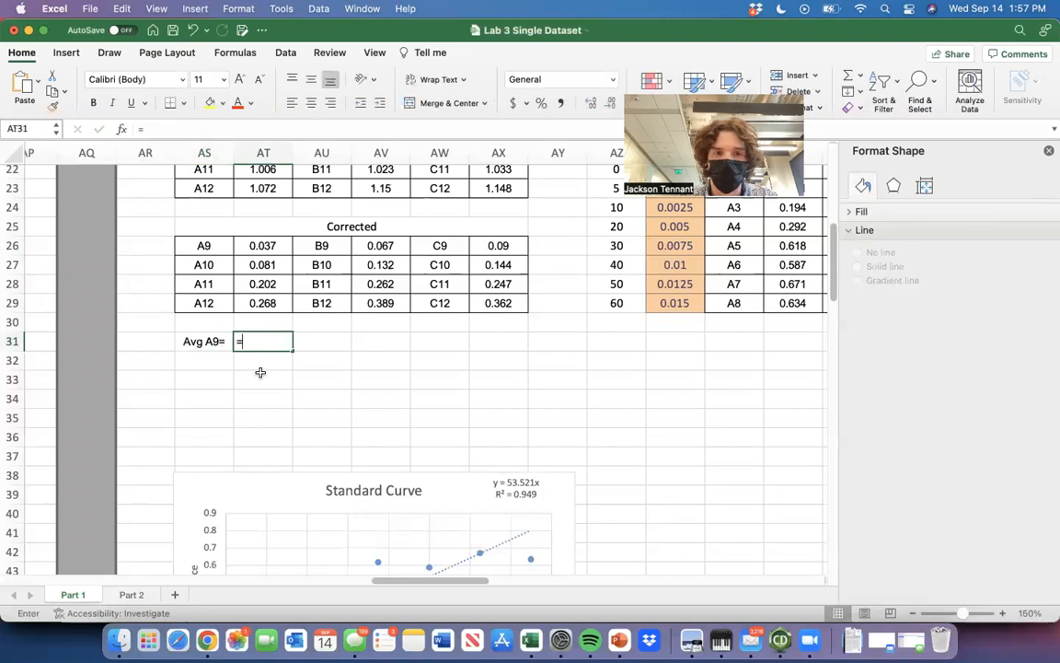
click(274, 246)
key(BackSpace)
key(BackSpace)
key(BackSpace)
key(BackSpace)
text(()
click(273, 246)
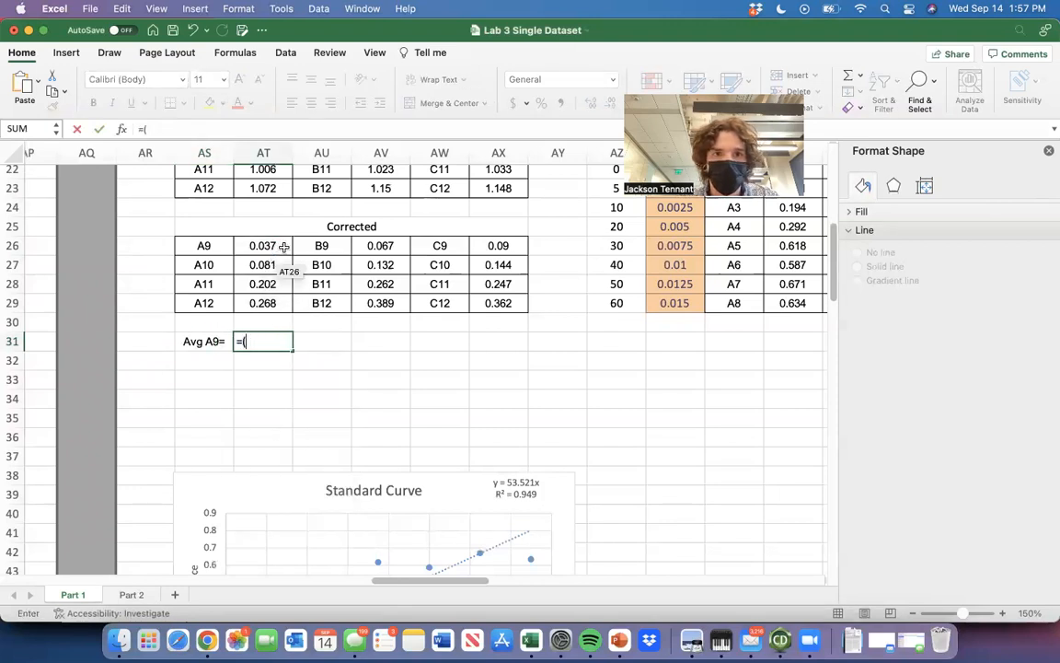
text(+)
click(367, 245)
text(+)
click(497, 246)
text())
key(Return)
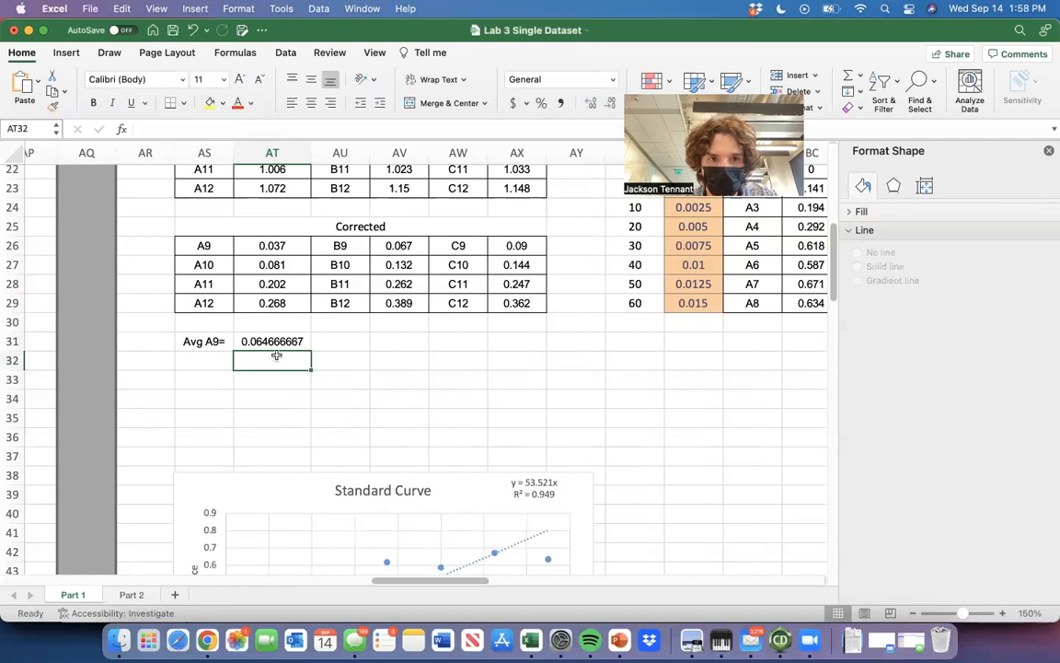
Reduce the average in AT31 to three decimal places.
key(Up)
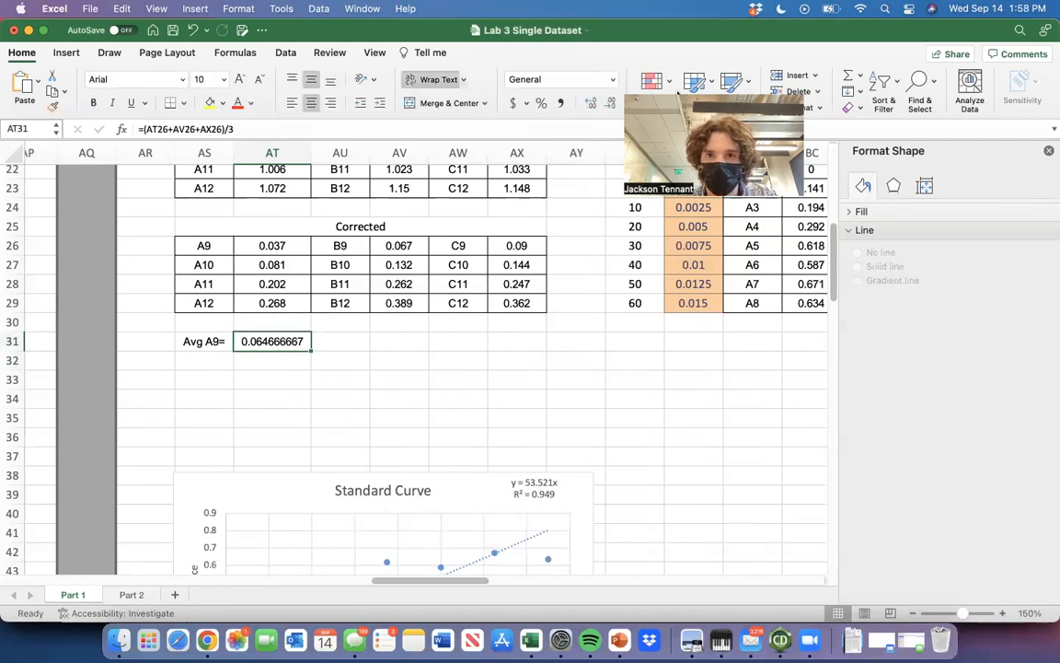
click(611, 104)
click(610, 104)
click(610, 104)
click(610, 104)
click(610, 104)
click(610, 104)
Calculate the A9 protein concentration in AU31 as =AT31/53.521, using the slope of the standard curve.
click(331, 341)
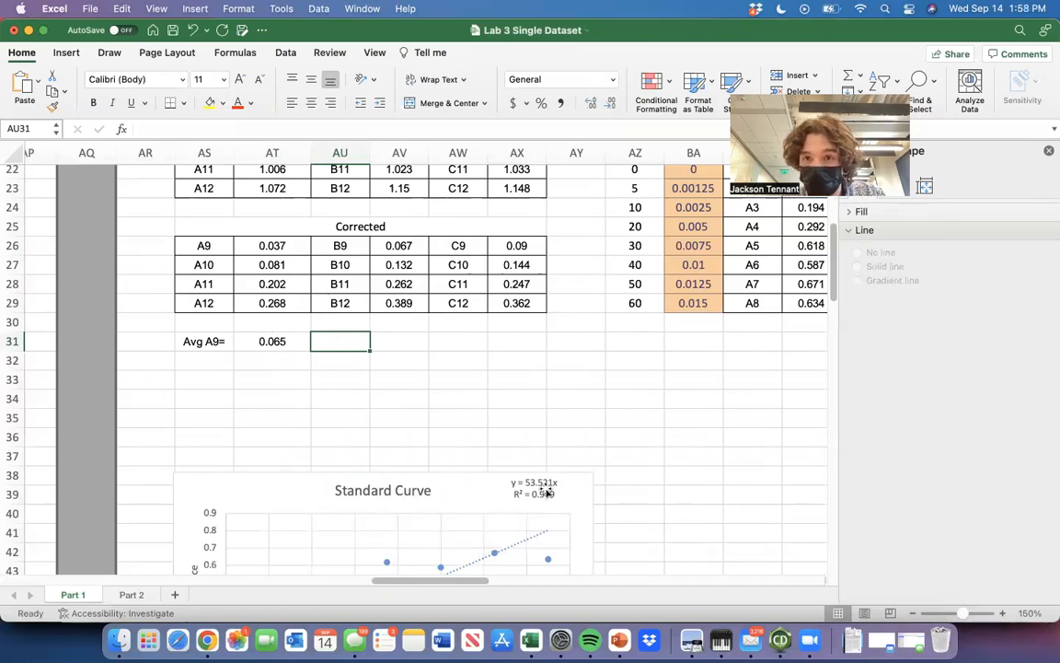
scroll(546, 493, down, 3)
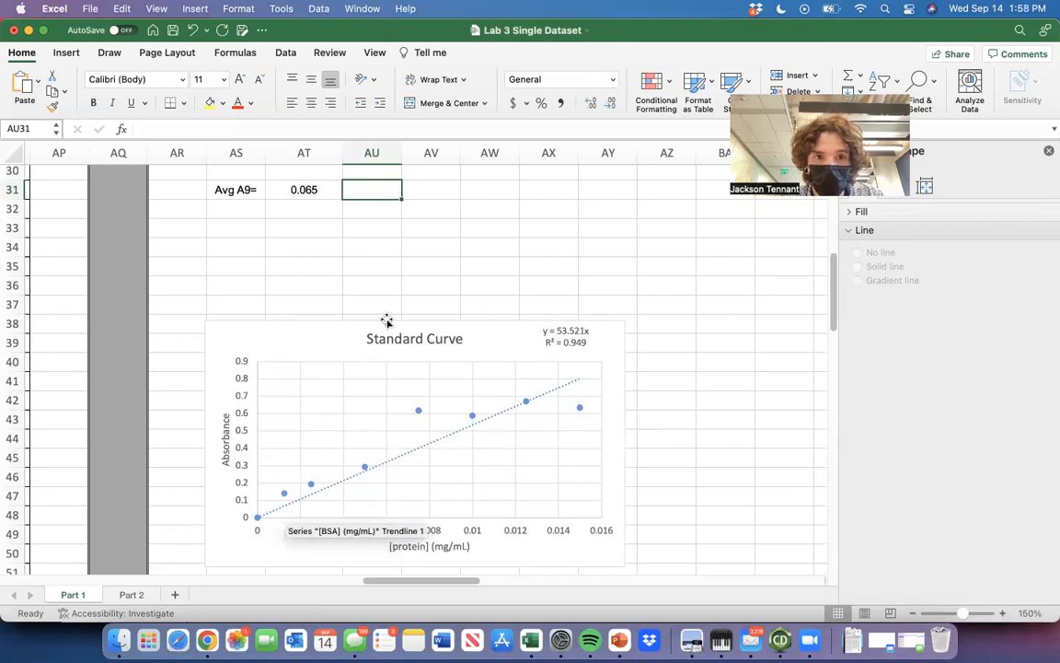
text(=)
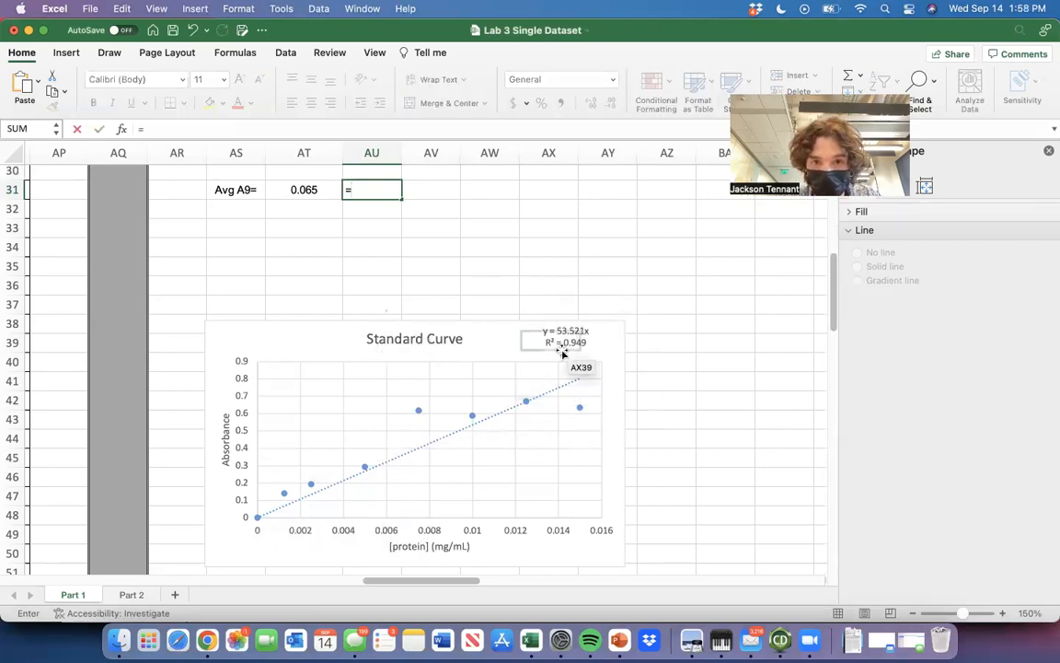
key(Left)
text(/)
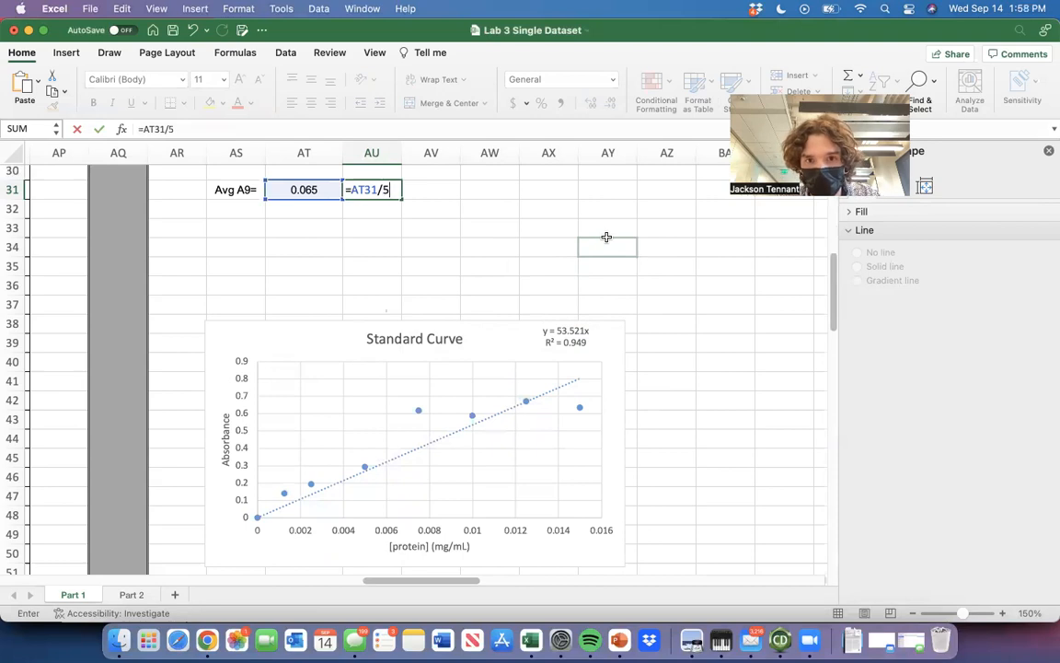
text(53.521)
key(Return)
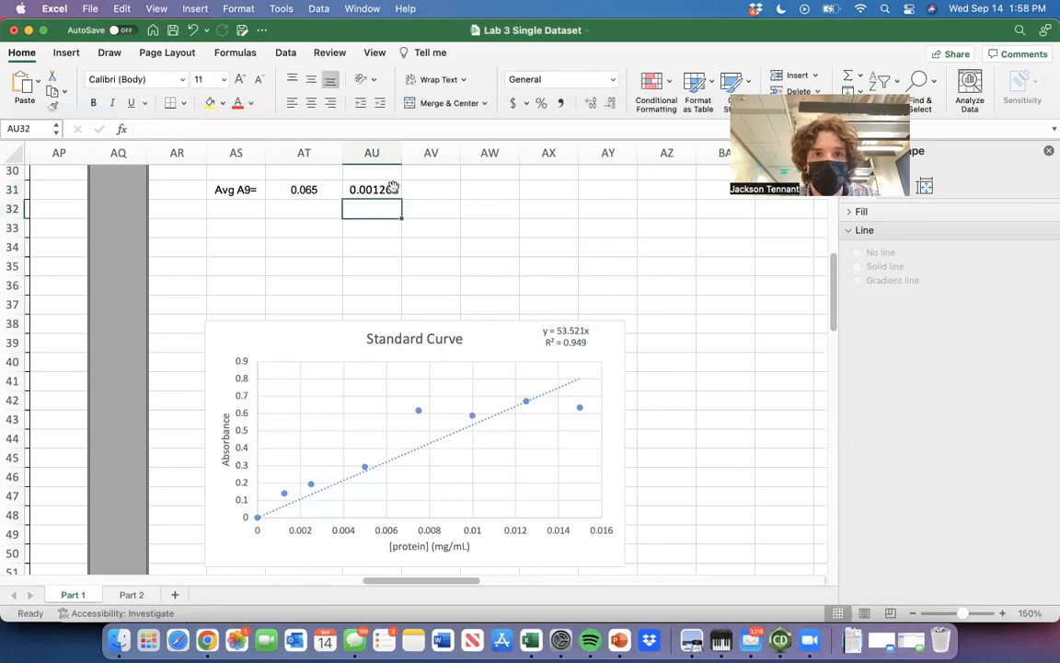
Enter the unit "mg/mL" in AV31 beside the calculated concentration.
click(453, 190)
text(mg/)
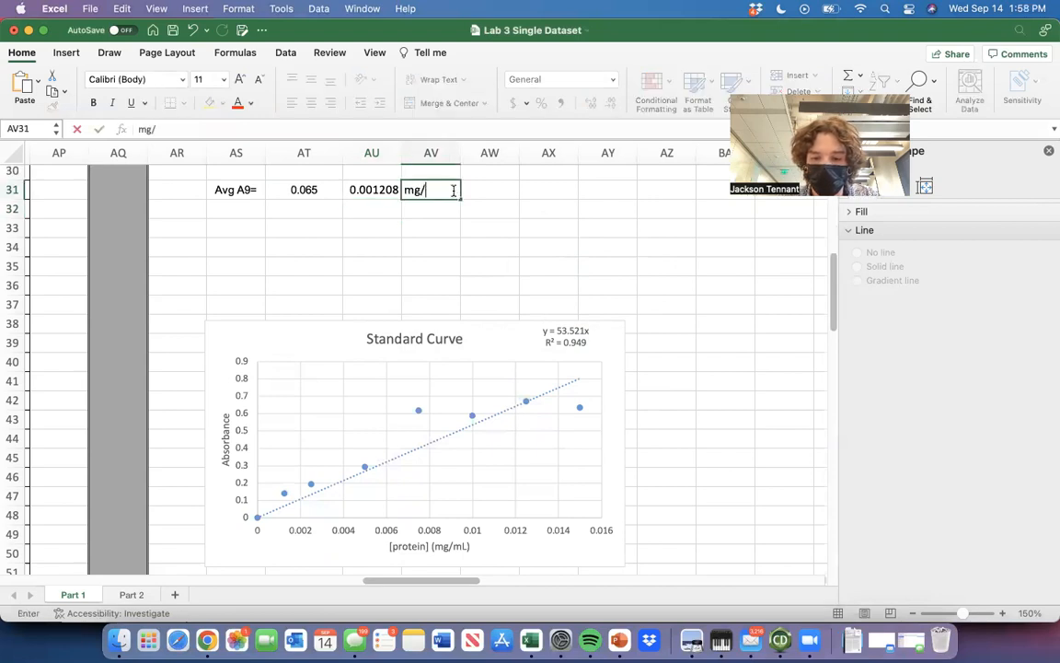
text(mL)
click(562, 204)
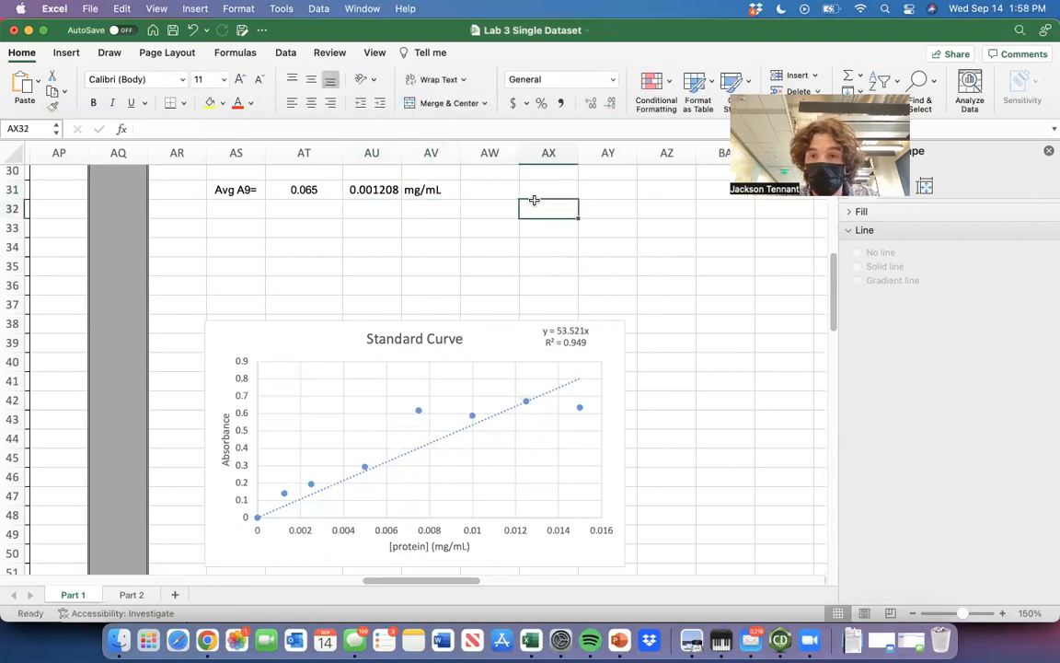
scroll(539, 207, up, 1)
scroll(538, 207, left, 1)
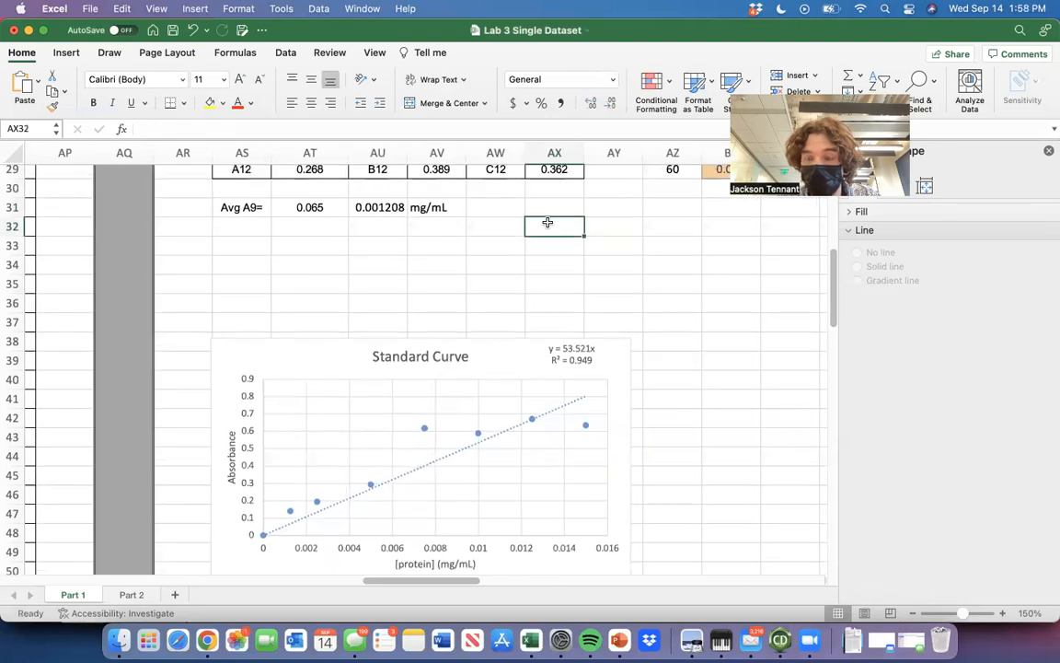
Enter the dilution equation "M1V1=M2V2" in AW31, beside the calculated A9 concentration.
scroll(547, 222, up, 3)
scroll(546, 222, left, 1)
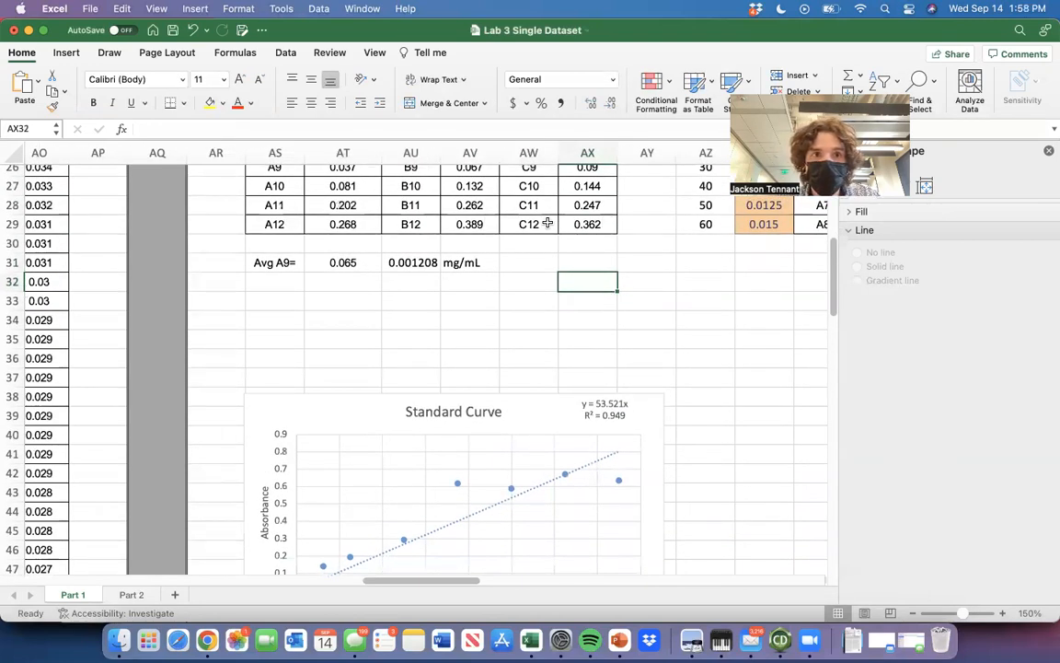
scroll(546, 222, up, 3)
scroll(546, 221, left, 1)
click(367, 228)
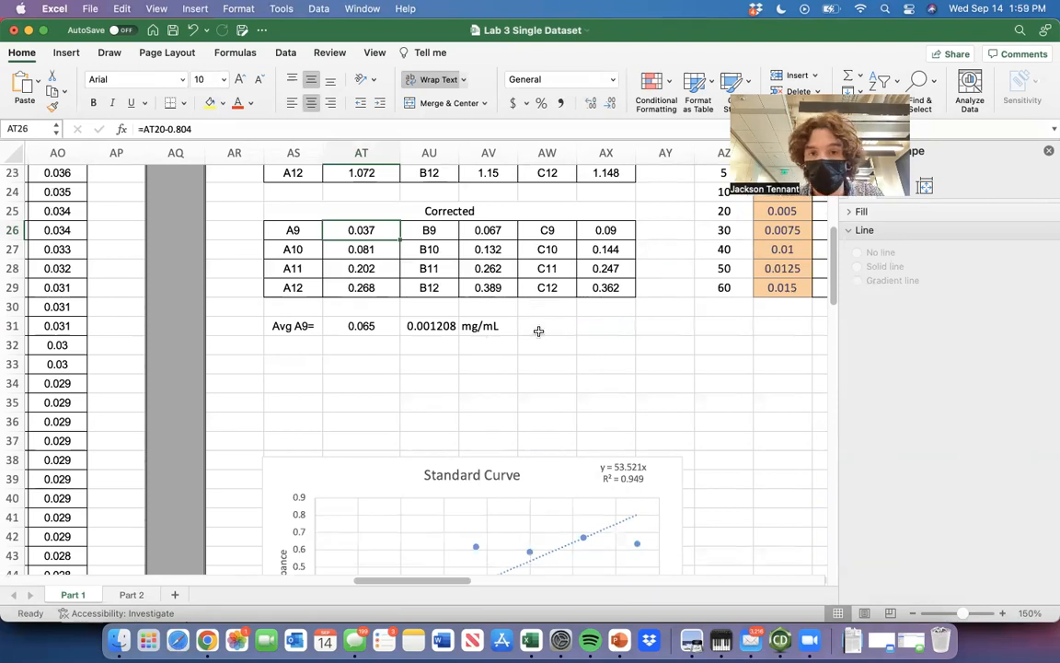
click(553, 321)
text(M1)
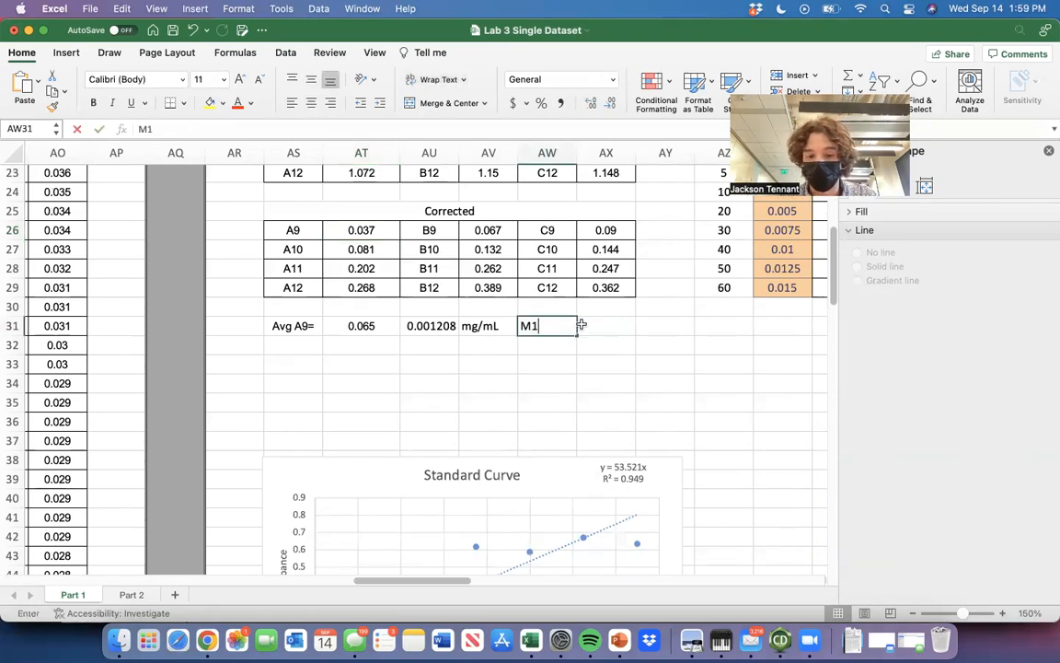
text(V1=M2V2)
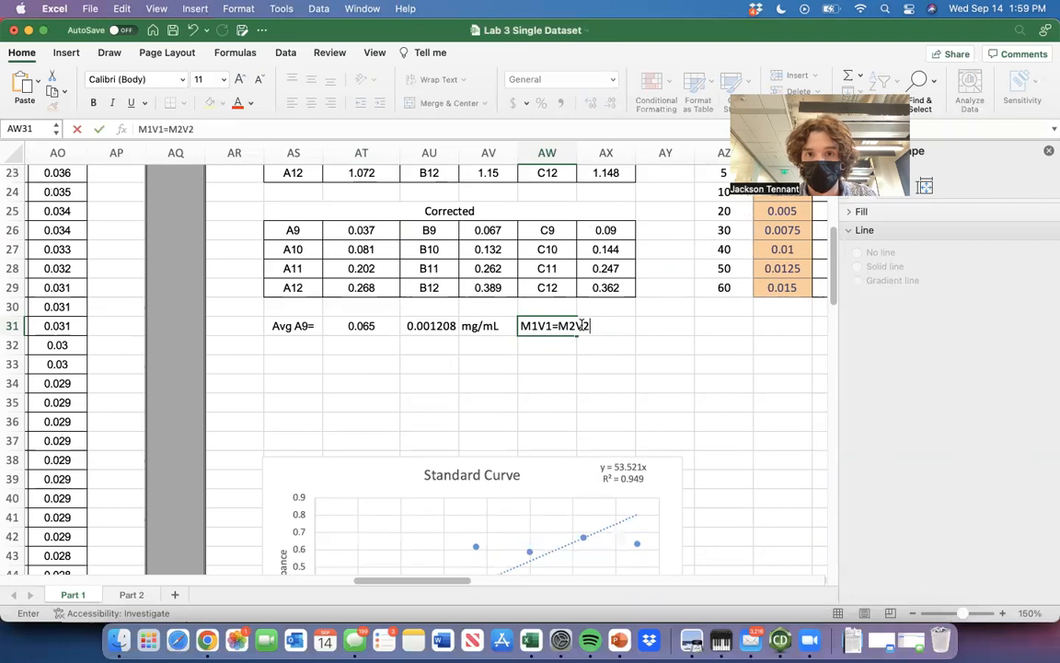
click(581, 324)
Widen column AW to 10.33 so the dilution equation fits on one line.
scroll(582, 324, left, 1)
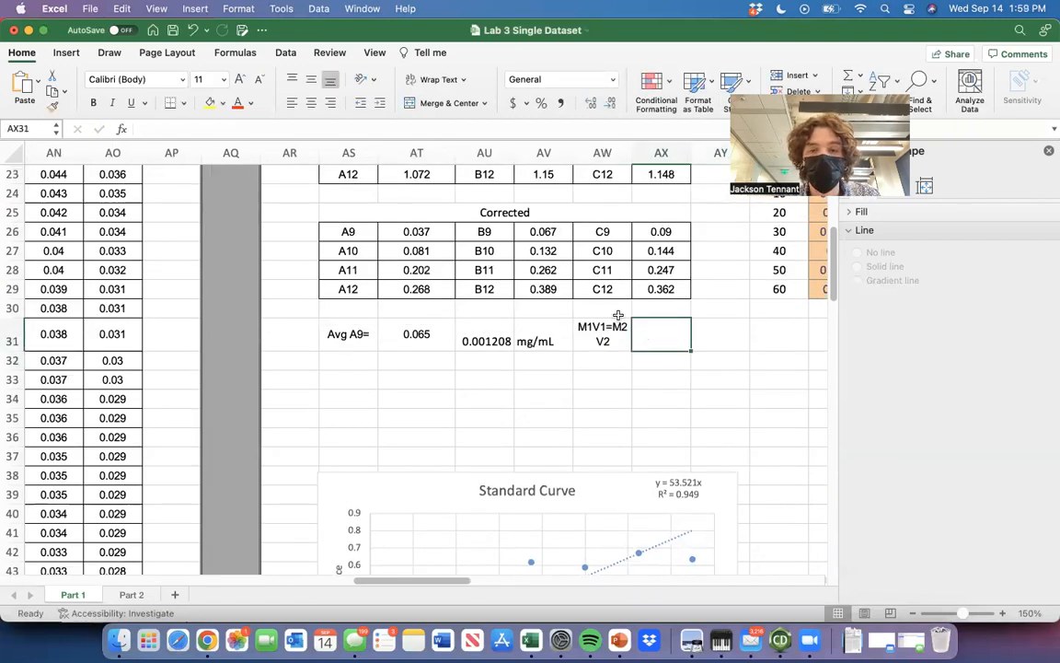
drag(632, 153, 648, 153)
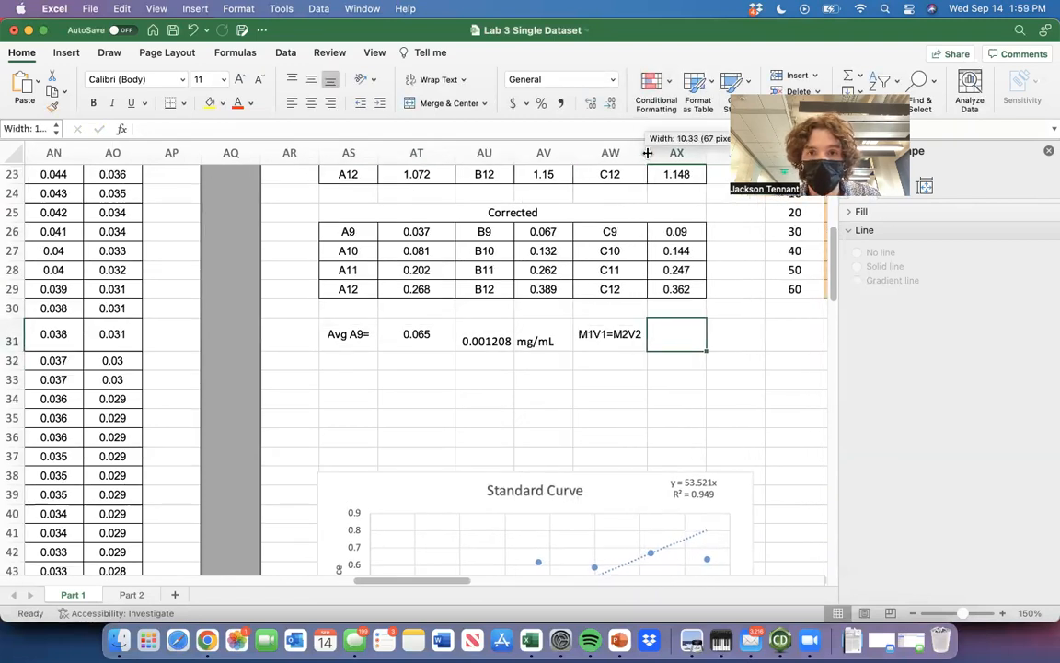
click(675, 379)
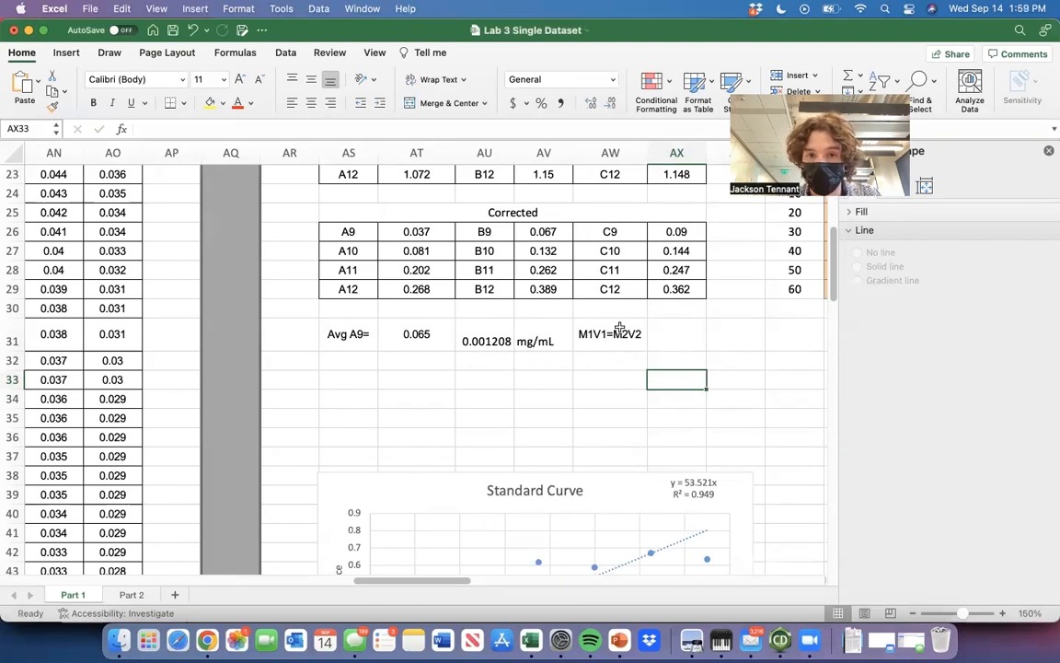
Check the unknowns volume table in the Lab 3 protein spectrometry PDF and label AS32 "[A] calc =".
key(super+Tab)
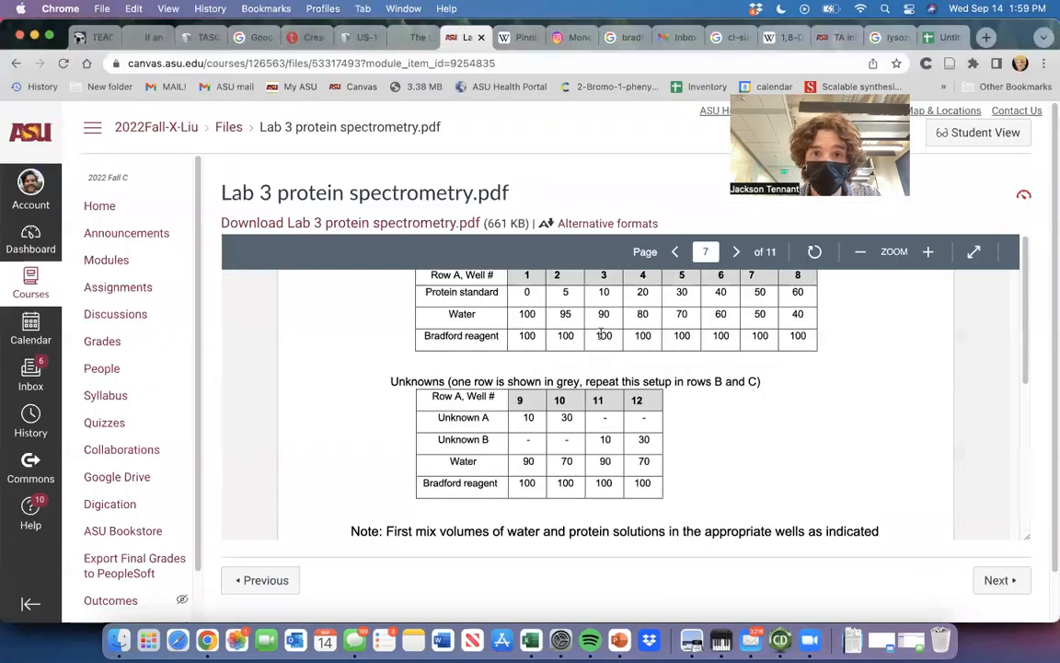
key(super+Tab)
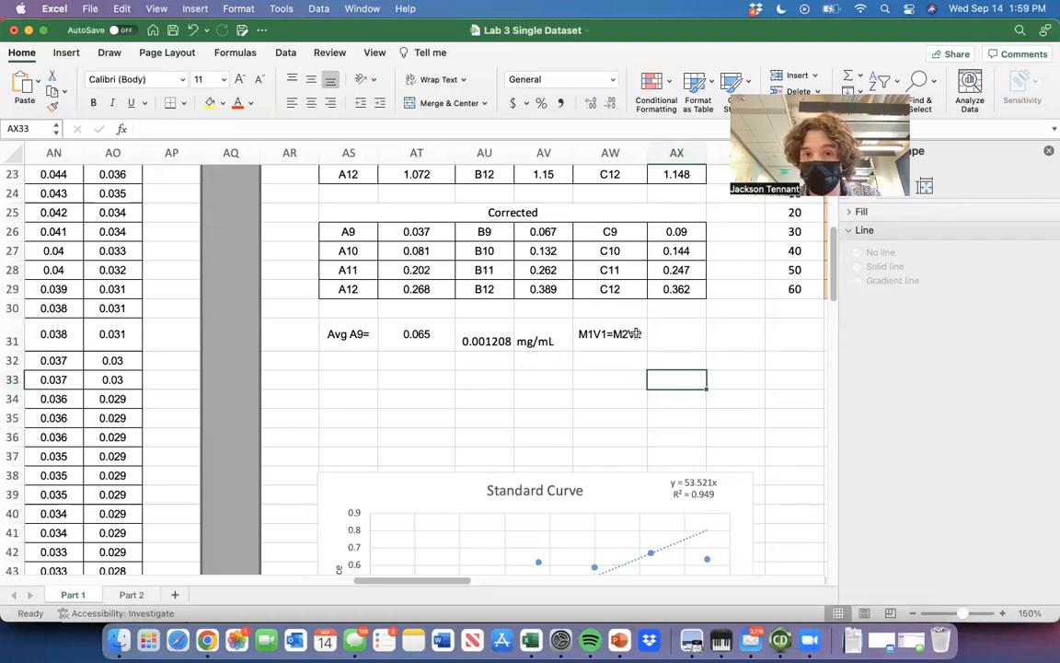
key(Up)
key(Left)
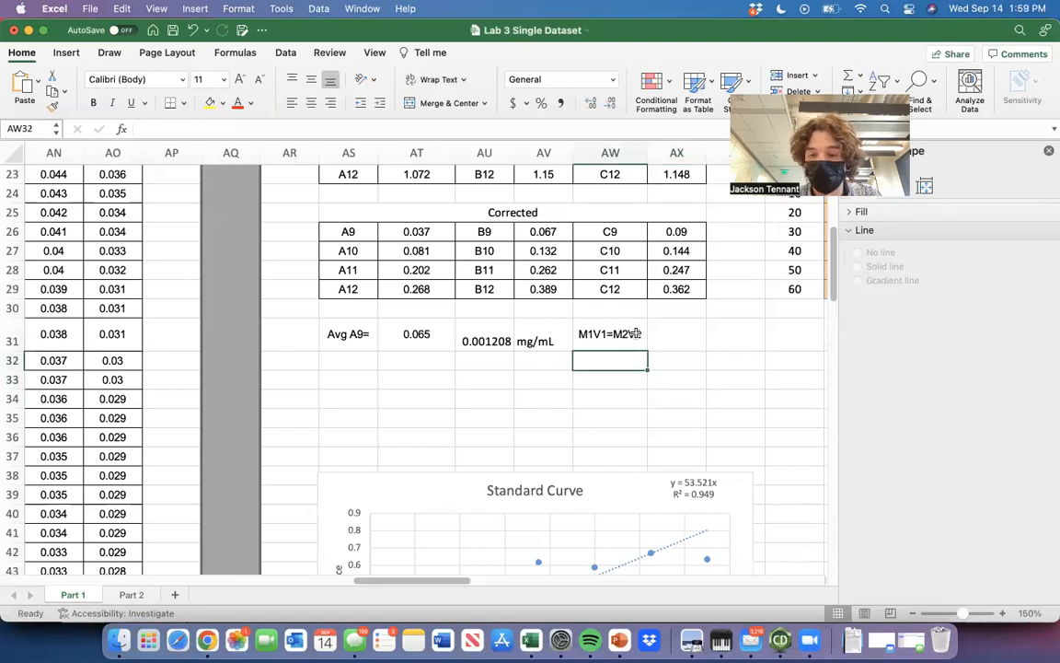
key(Left)
key(Left)
key(Left)
key(Left)
text([A] ca)
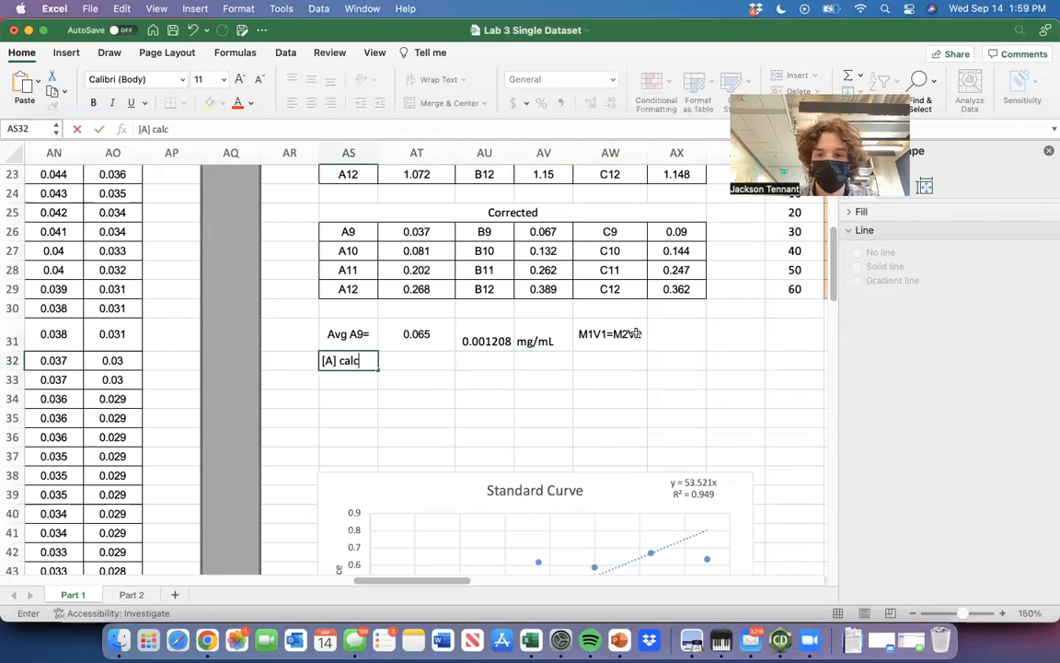
text(lc =)
key(Tab)
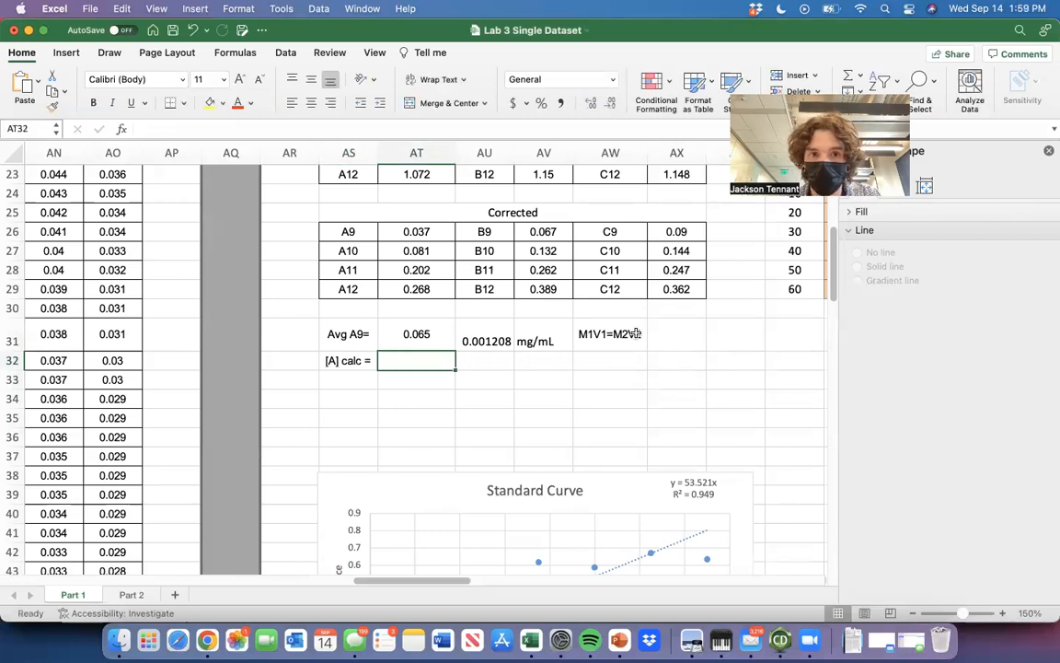
key(Left)
text([)
key(Escape)
key(Right)
Calculate the undiluted concentration of unknown A in AT32 as =(AU31*200)/10, consulting the lab PDF for the well A9 sample volume.
text(=)
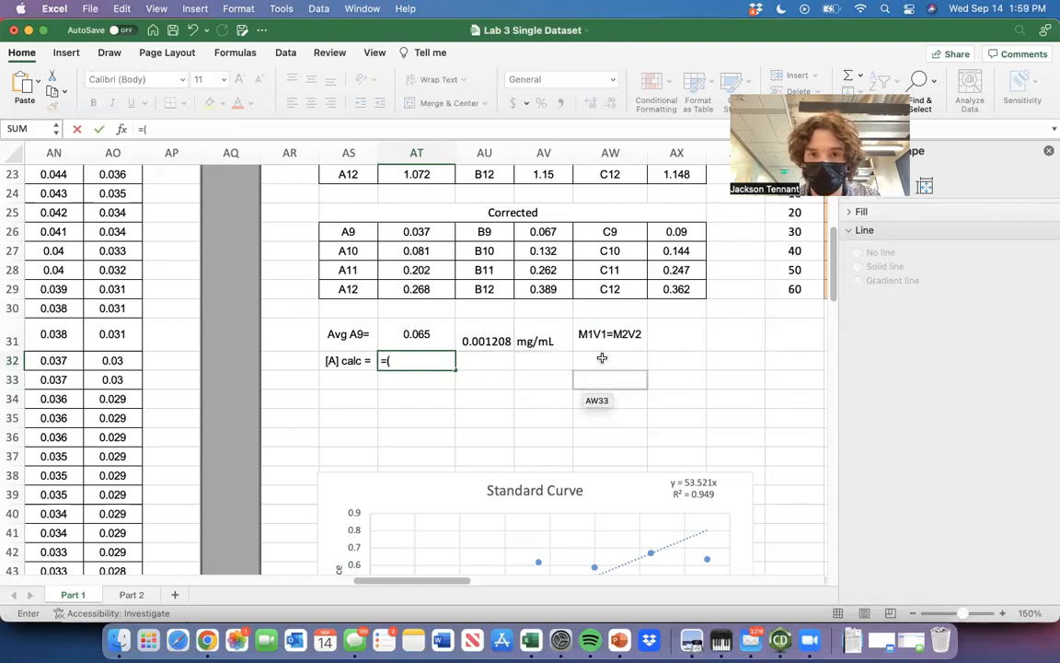
click(487, 342)
text(*)
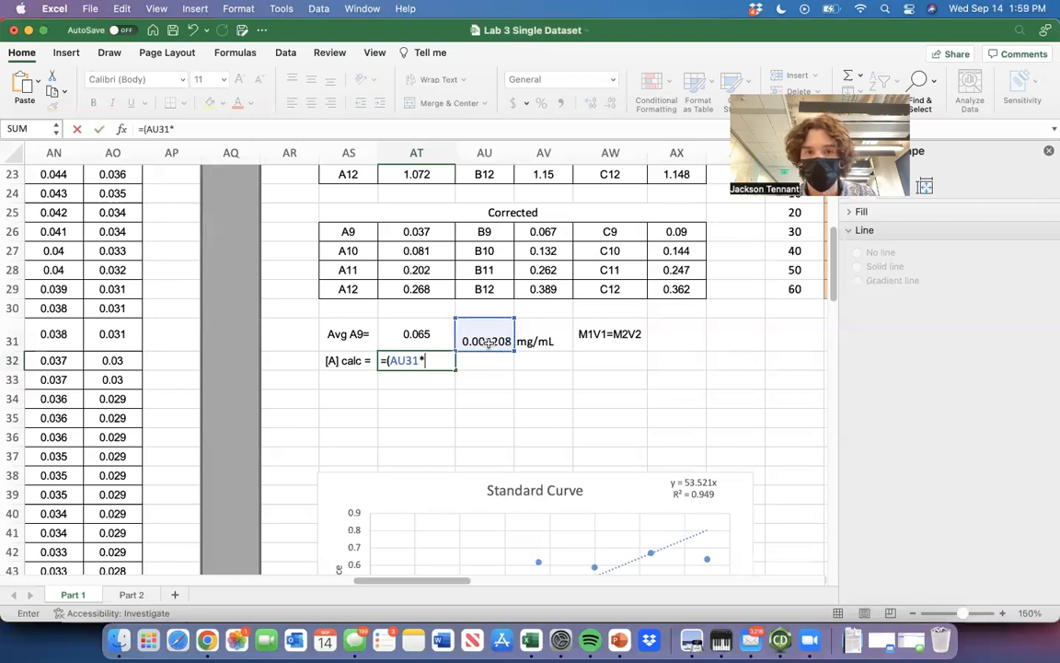
text(200))
key(super+Tab)
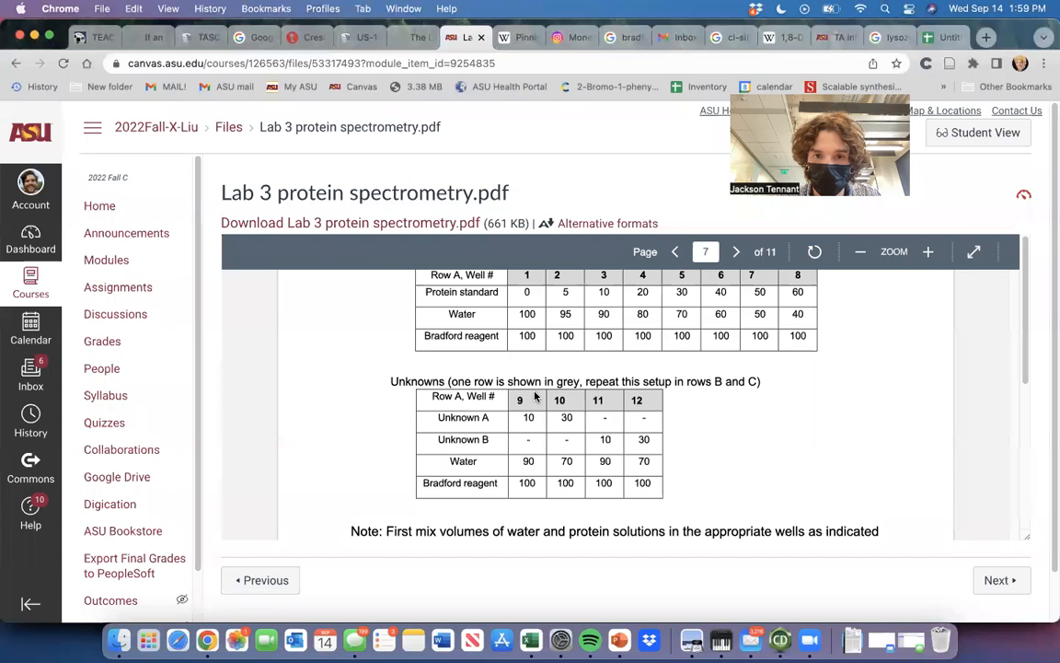
key(super+Tab)
text(/)
key(Return)
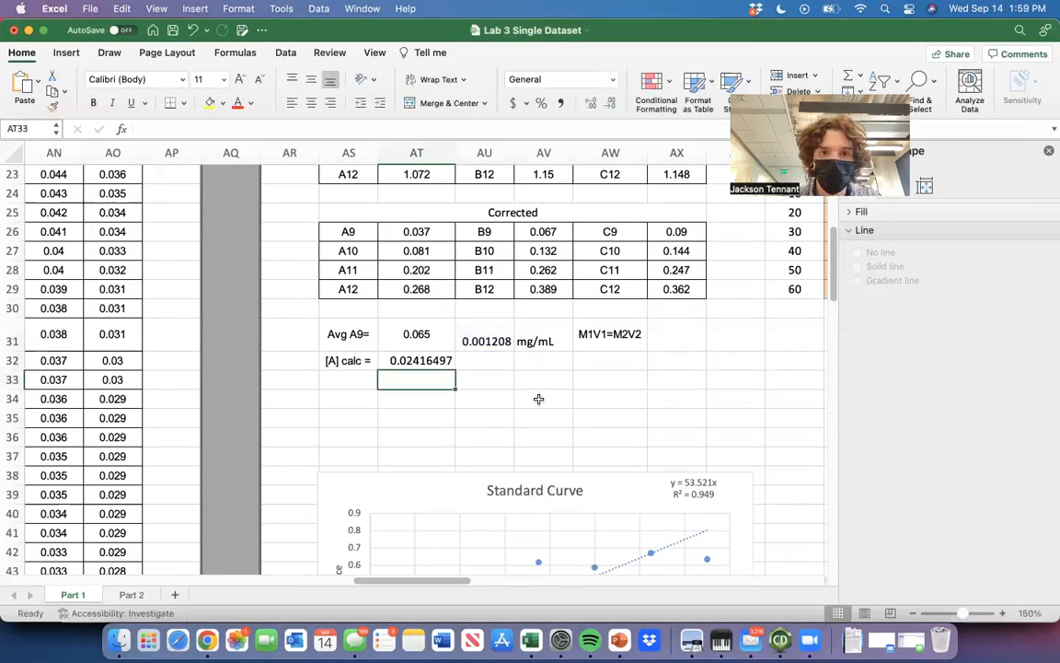
click(424, 360)
Try a BSA stock concentration M1 of 0.1 mg/mL in BA6 and check its effect on the standards and calculated concentration.
scroll(524, 392, down, 1)
scroll(523, 392, right, 1)
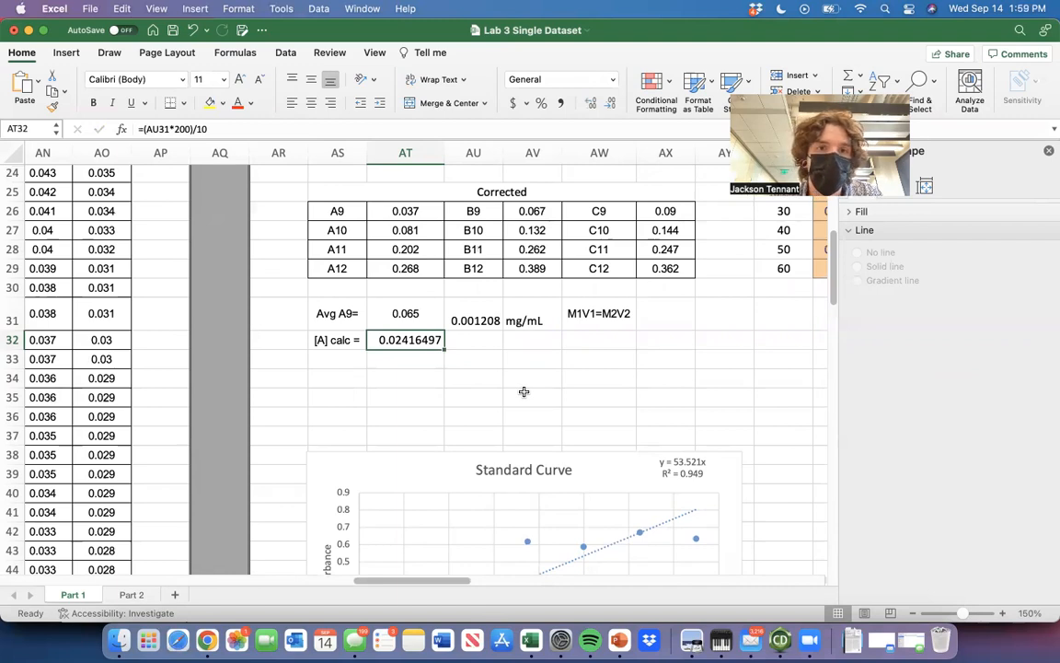
scroll(523, 392, right, 5)
scroll(523, 392, up, 2)
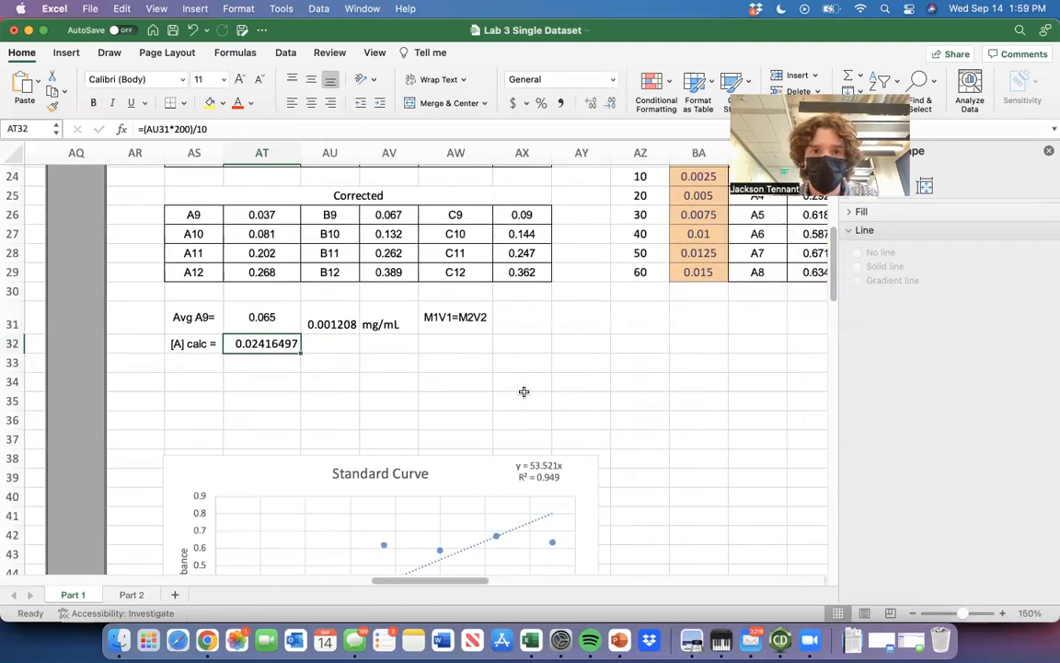
scroll(524, 393, up, 5)
scroll(524, 392, right, 3)
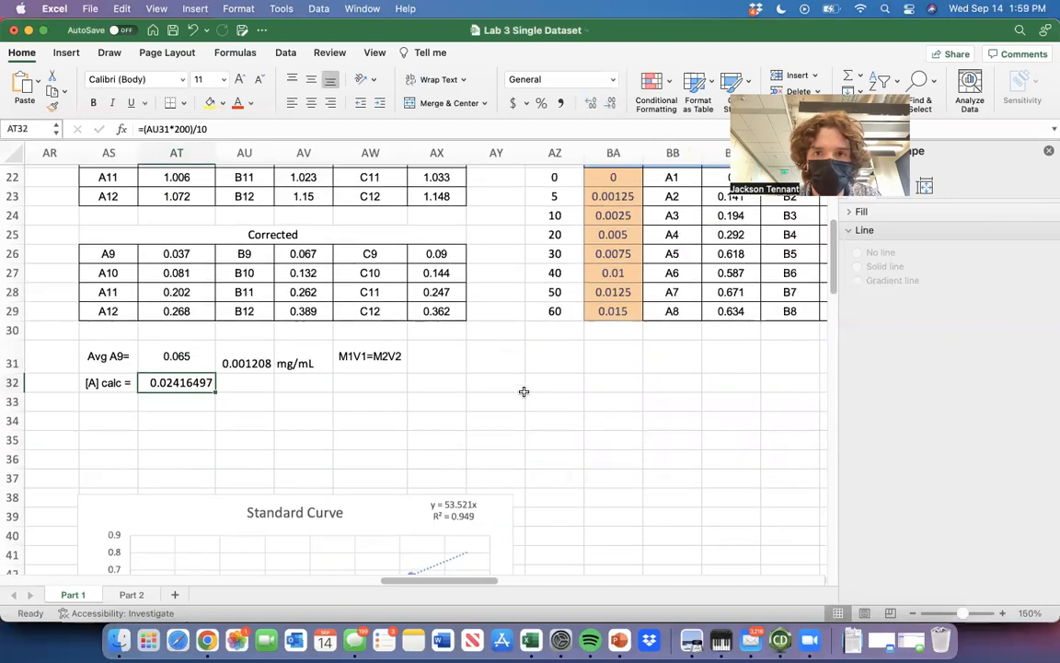
scroll(523, 236, up, 5)
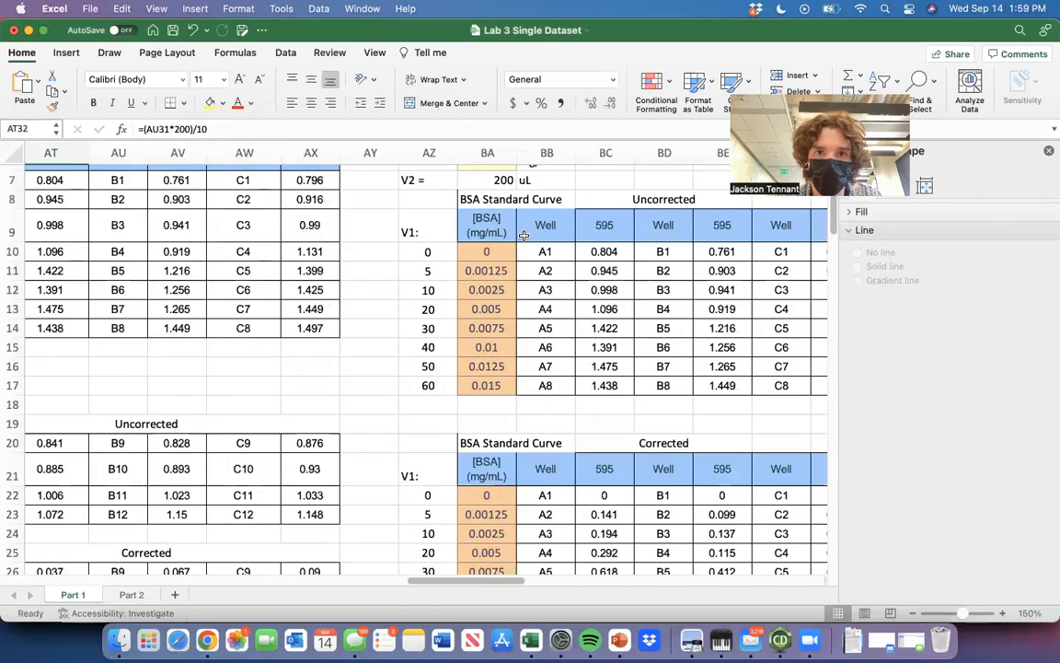
scroll(524, 235, right, 1)
click(469, 226)
text(0.1)
key(Return)
click(404, 288)
scroll(404, 287, down, 5)
scroll(404, 287, left, 1)
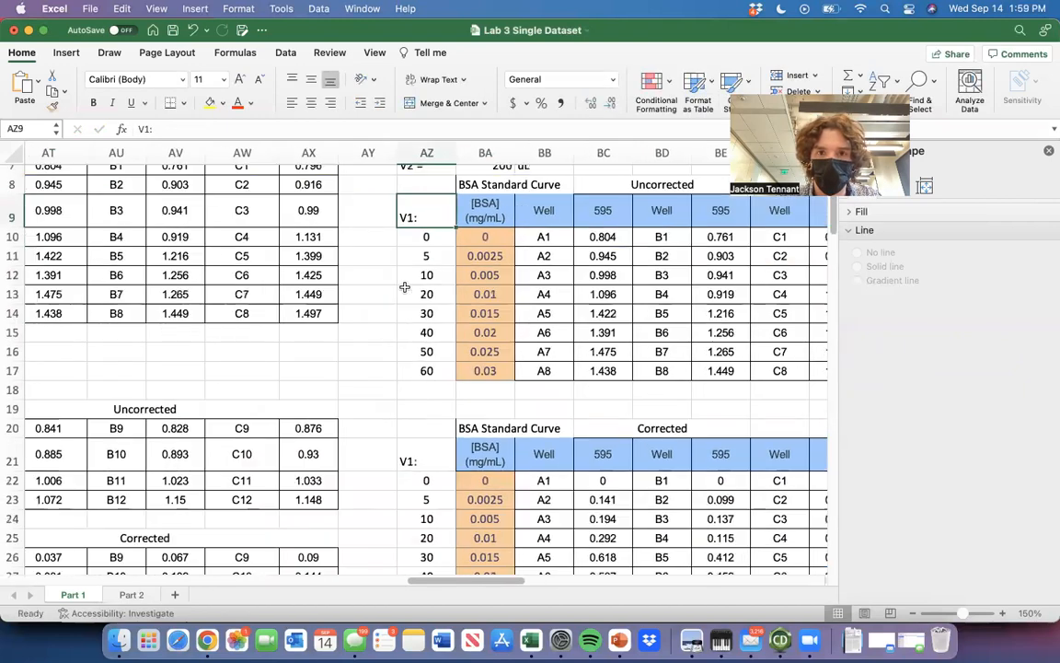
scroll(404, 287, down, 5)
scroll(404, 287, left, 3)
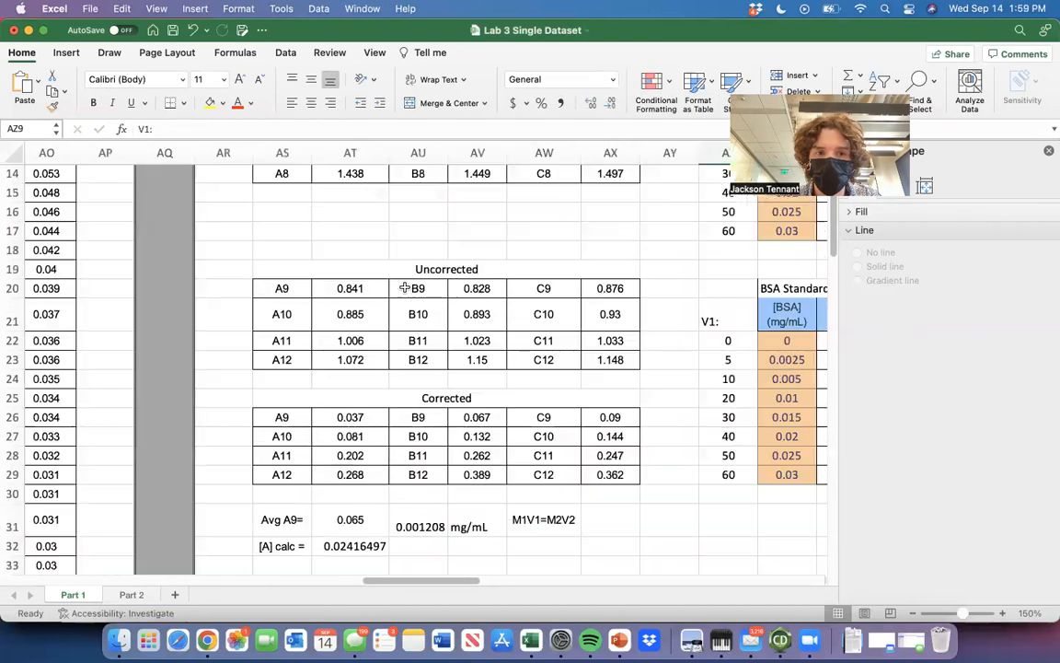
scroll(404, 288, down, 2)
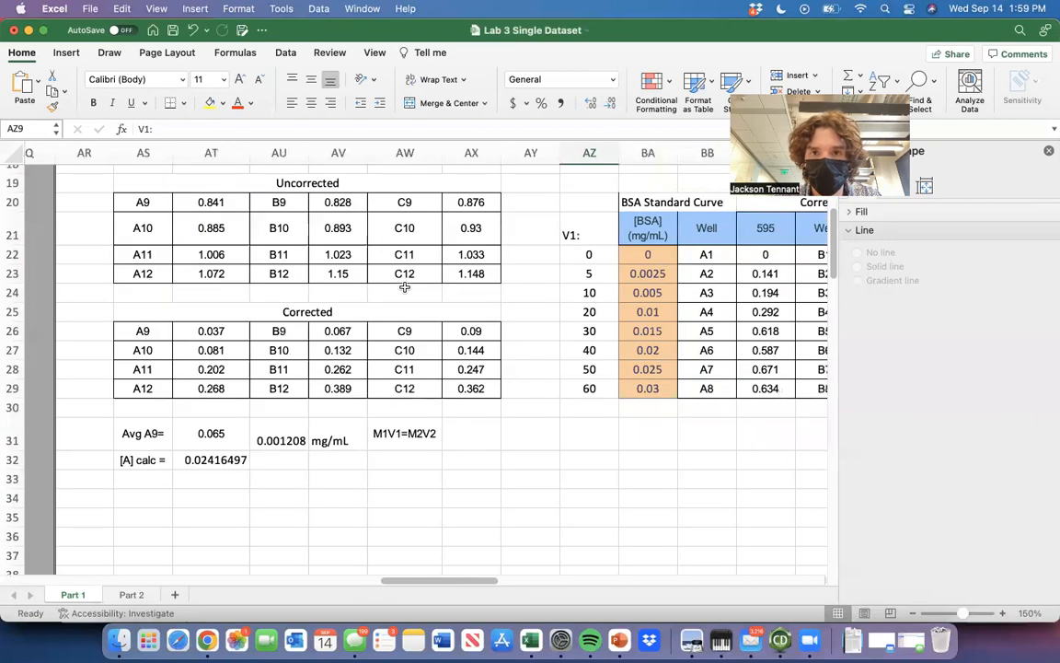
Undo the last change to the BSA stock concentration M1.
key(super+z)
scroll(405, 292, down, 6)
scroll(405, 291, left, 4)
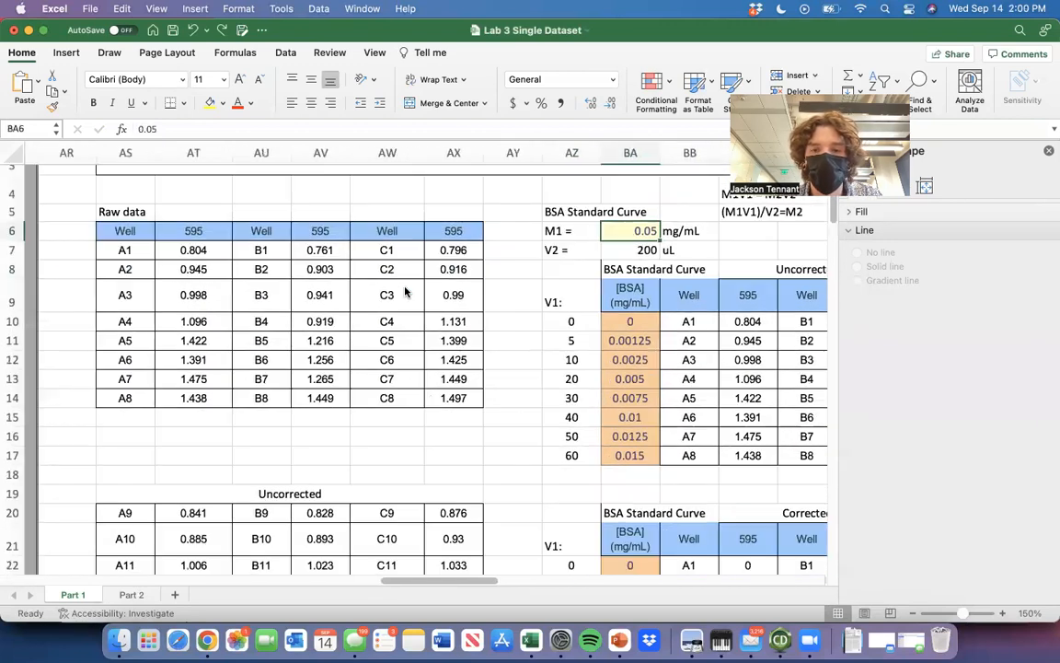
Label AS33 "%error =" below the calculated concentration of unknown A.
scroll(405, 291, down, 6)
scroll(428, 426, right, 1)
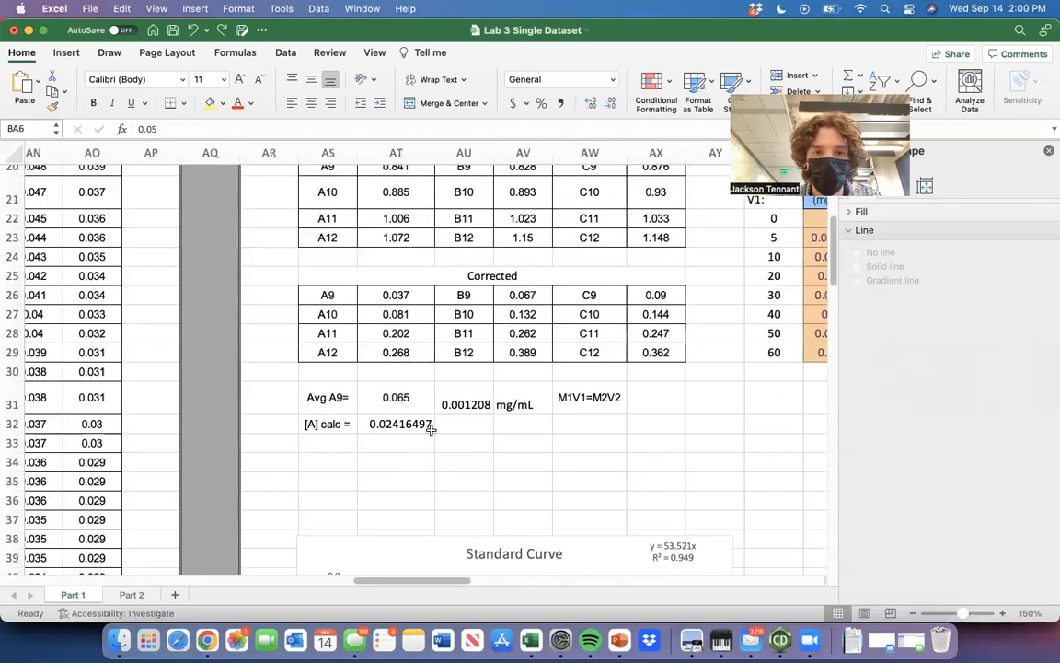
click(449, 424)
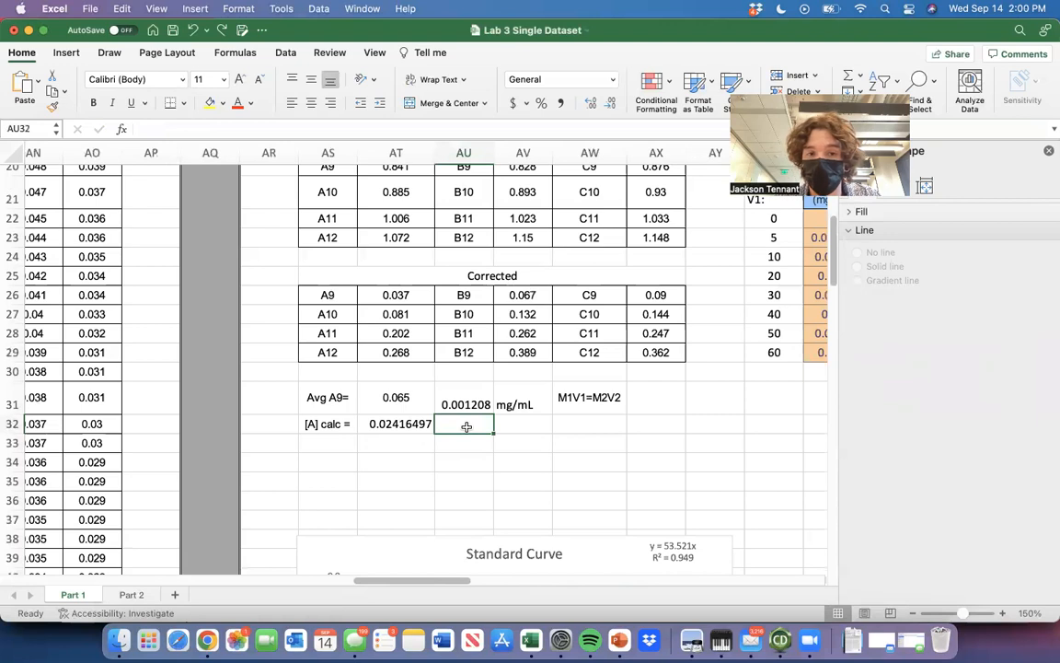
key(Down)
key(Left)
key(Left)
text(%)
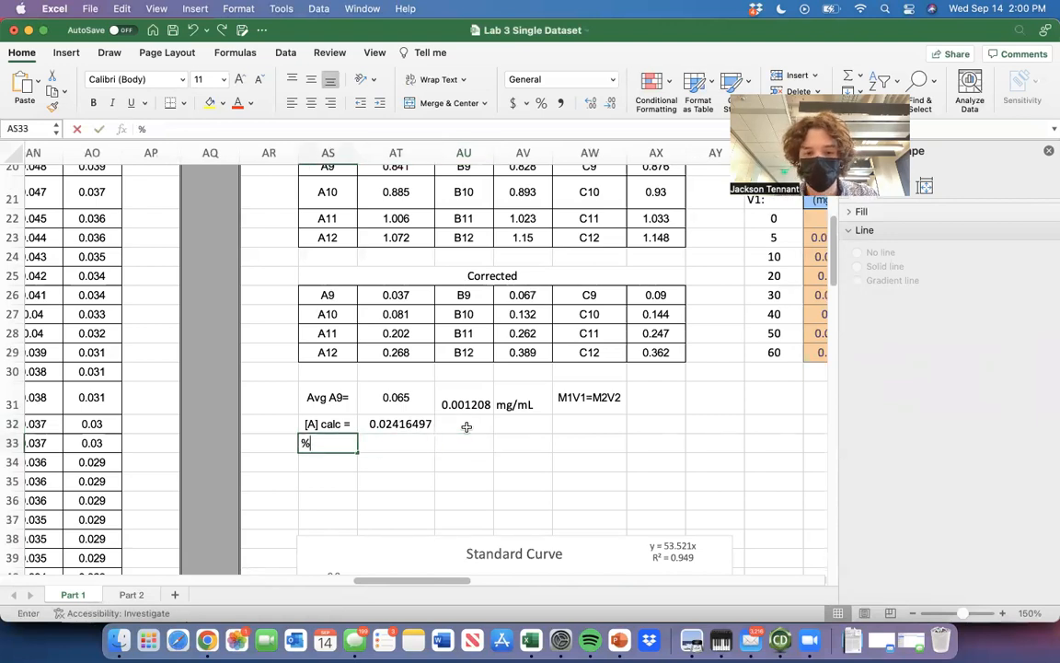
text(error =)
key(Tab)
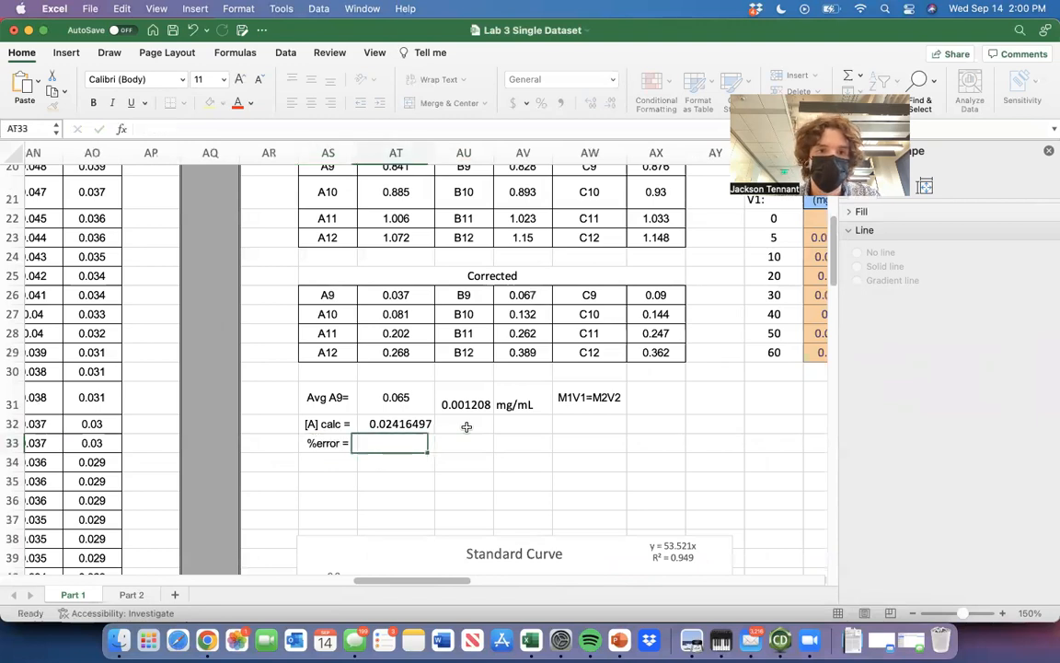
Calculate the error of unknown A's concentration in AT33 with the formula =ABS((AT32-0.03)/0.3).
text(=)
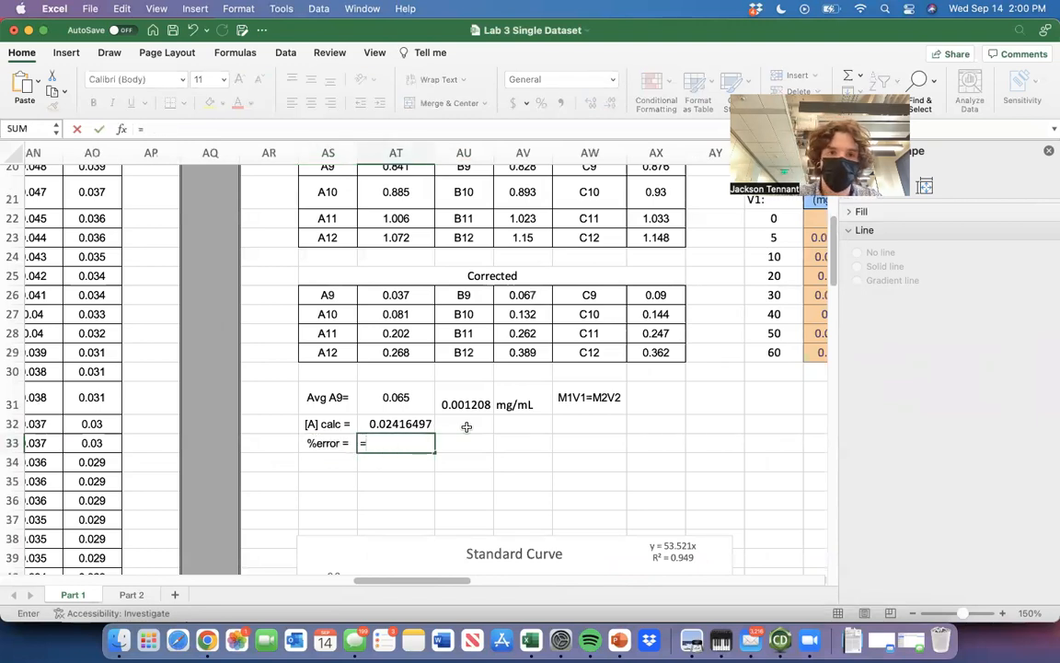
text(abs)
key(Tab)
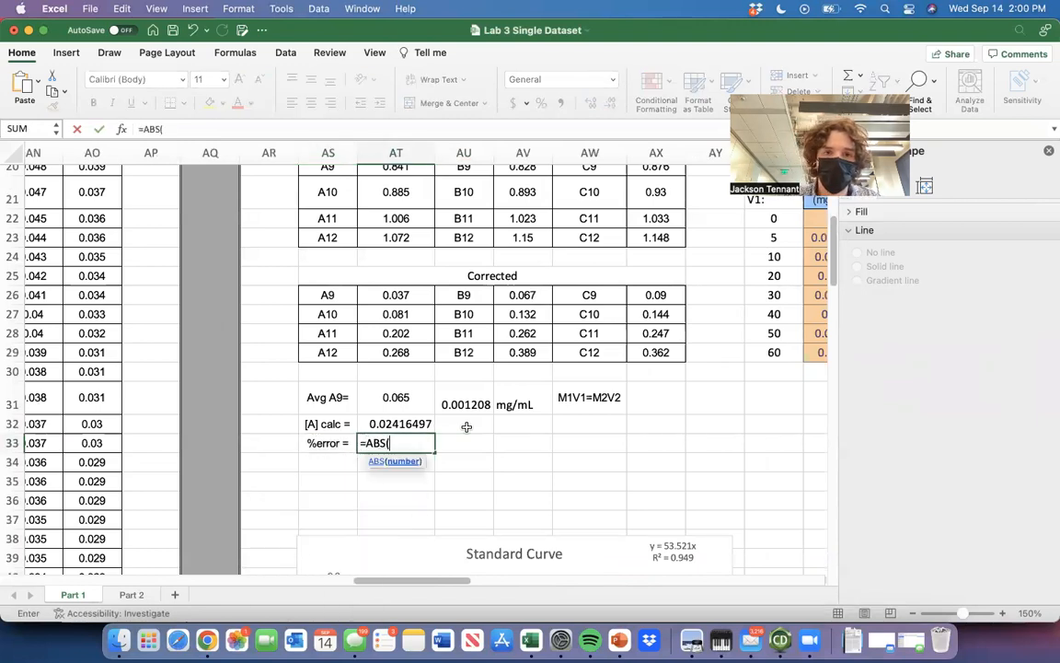
key(Up)
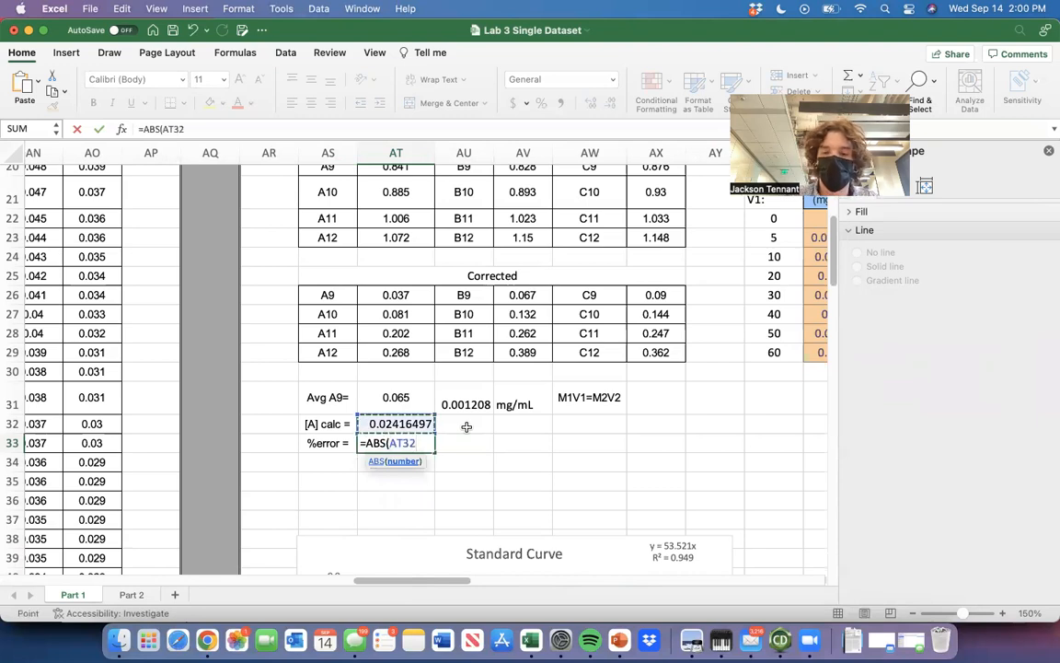
text(-)
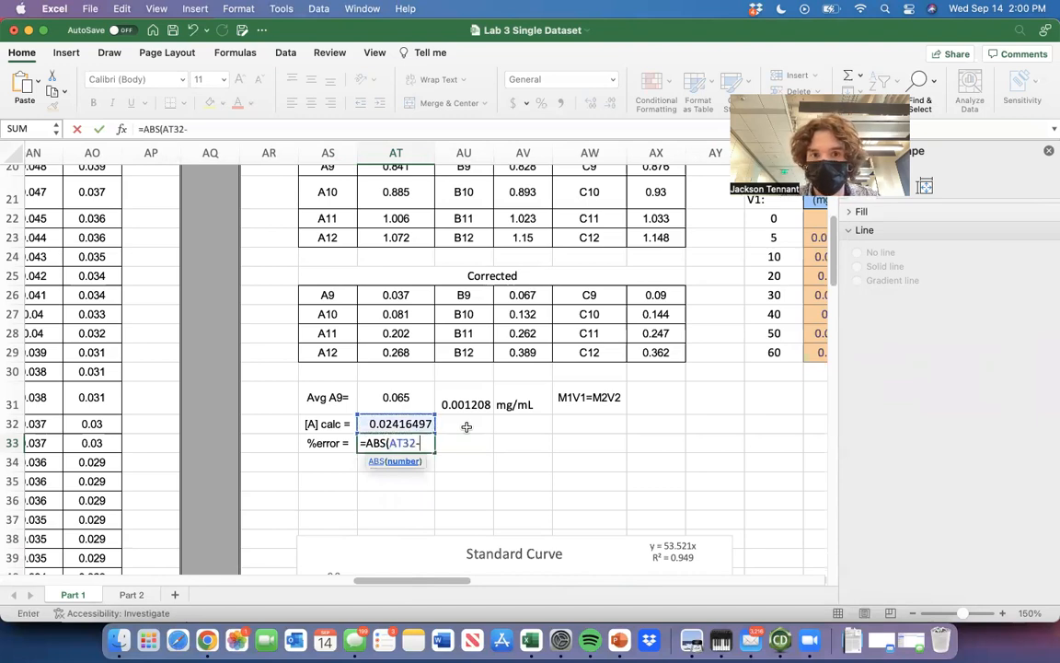
text(0.03))
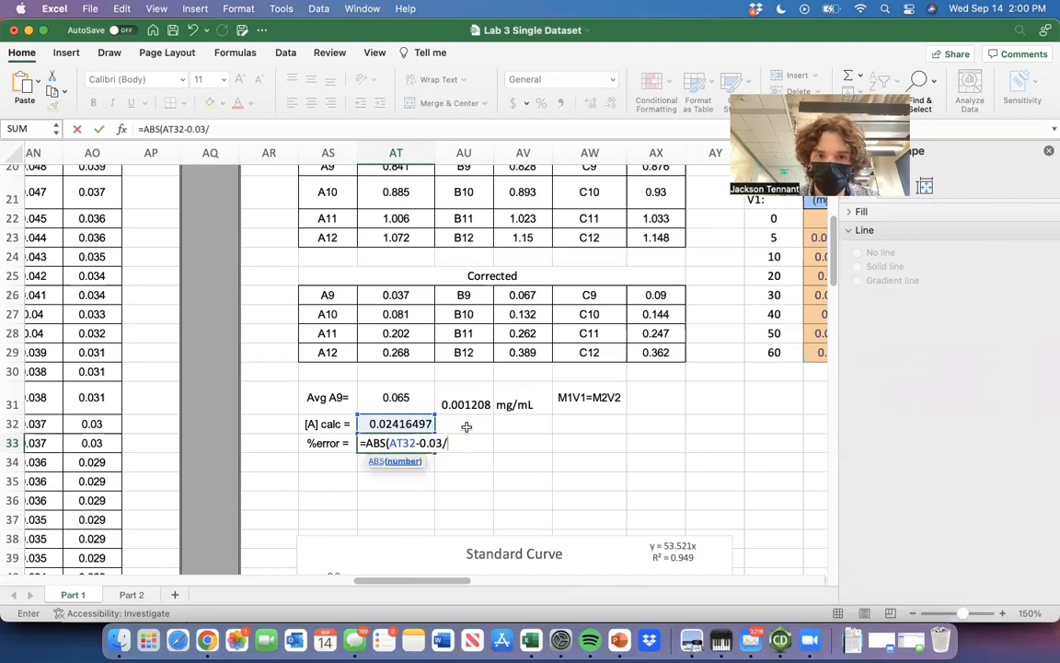
text(/0)
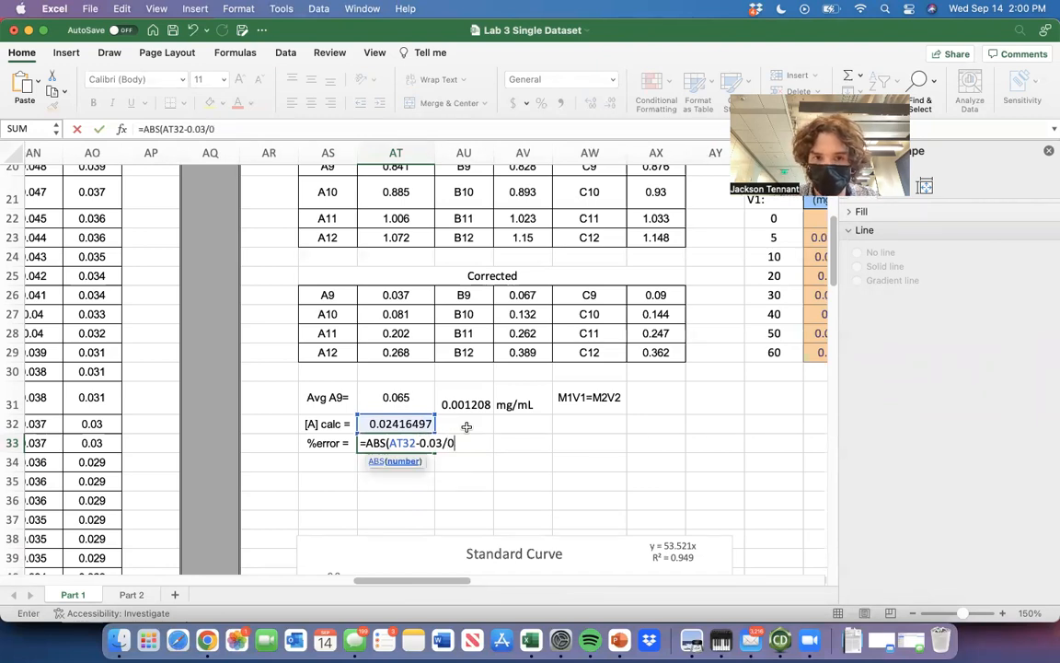
text(.3))
click(444, 442)
text())
click(390, 442)
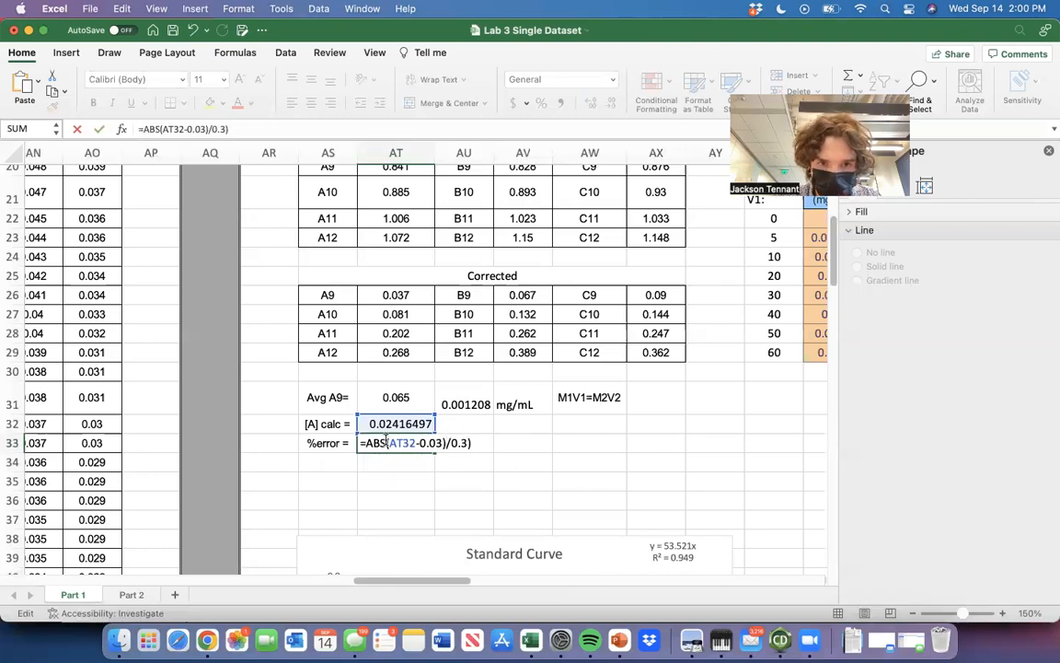
text(()
key(Return)
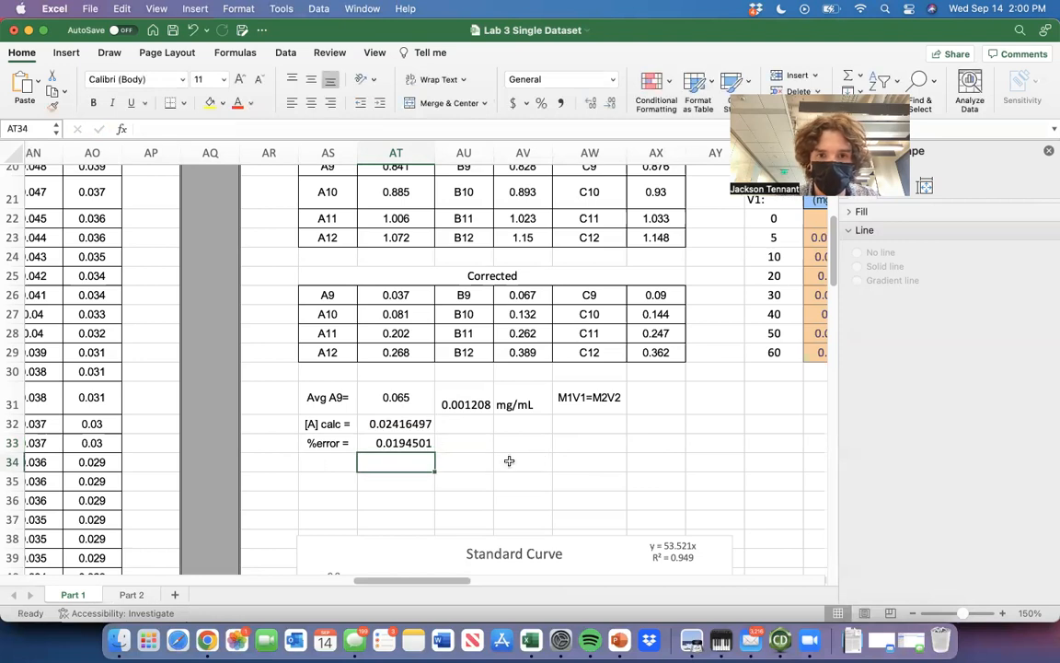
Convert the error in AT33 to a percentage by extending its formula to =ABS((AT32-0.03)/0.3)*100.
click(433, 443)
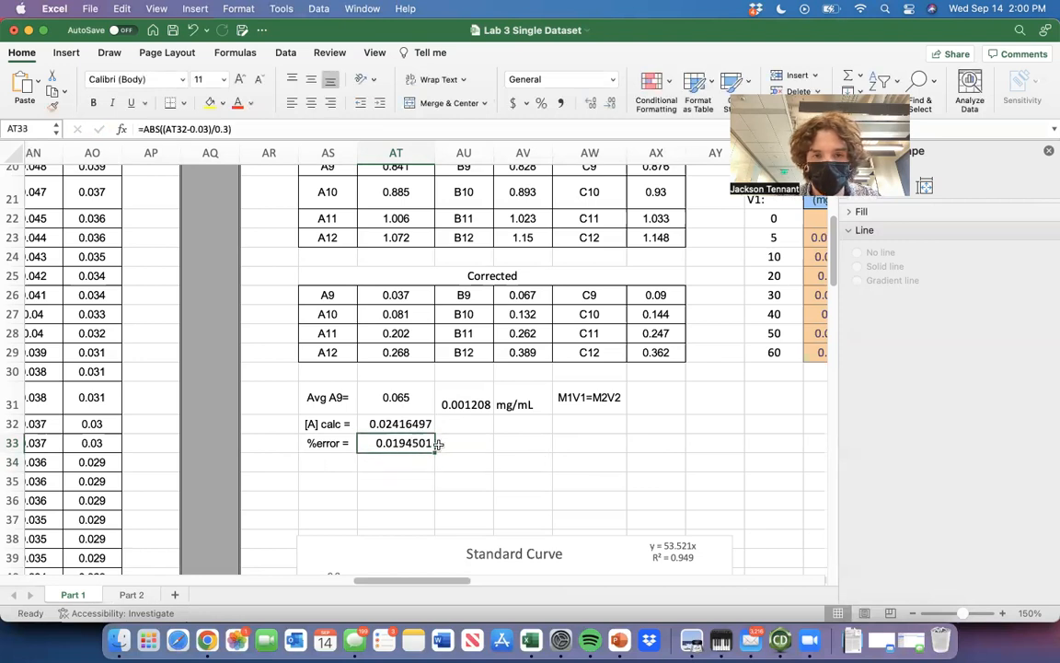
click(399, 123)
text(*100)
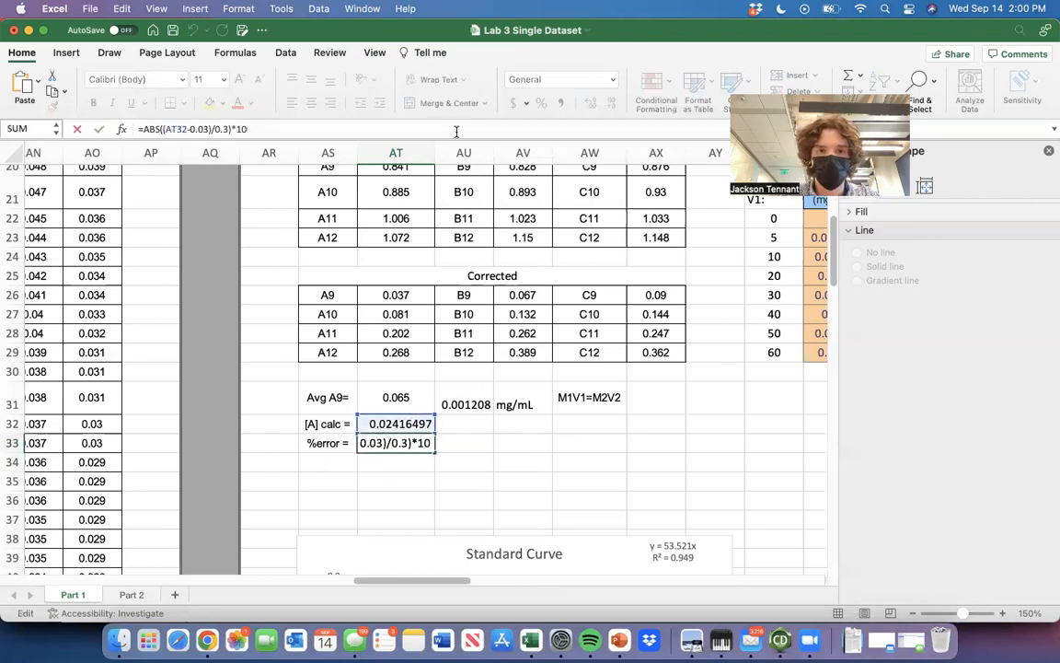
key(Return)
click(405, 443)
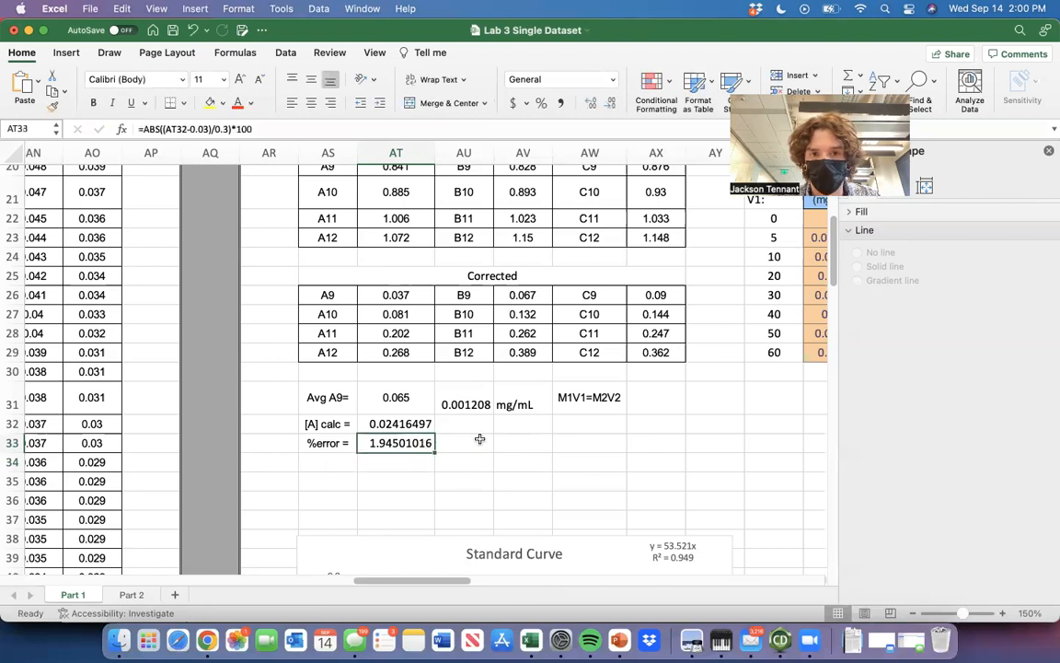
click(477, 443)
Review the raw data, the uncorrected and corrected tables, the BSA standards and the unknown A calculations on the Part 1 sheet.
scroll(495, 463, down, 10)
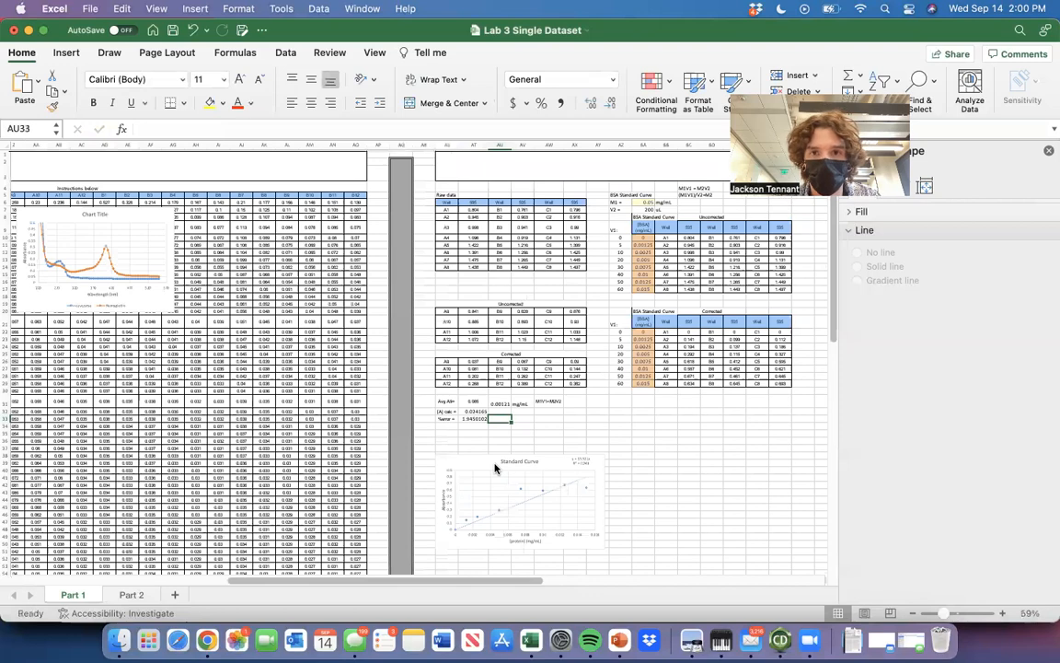
scroll(509, 334, right, 5)
scroll(509, 333, up, 5)
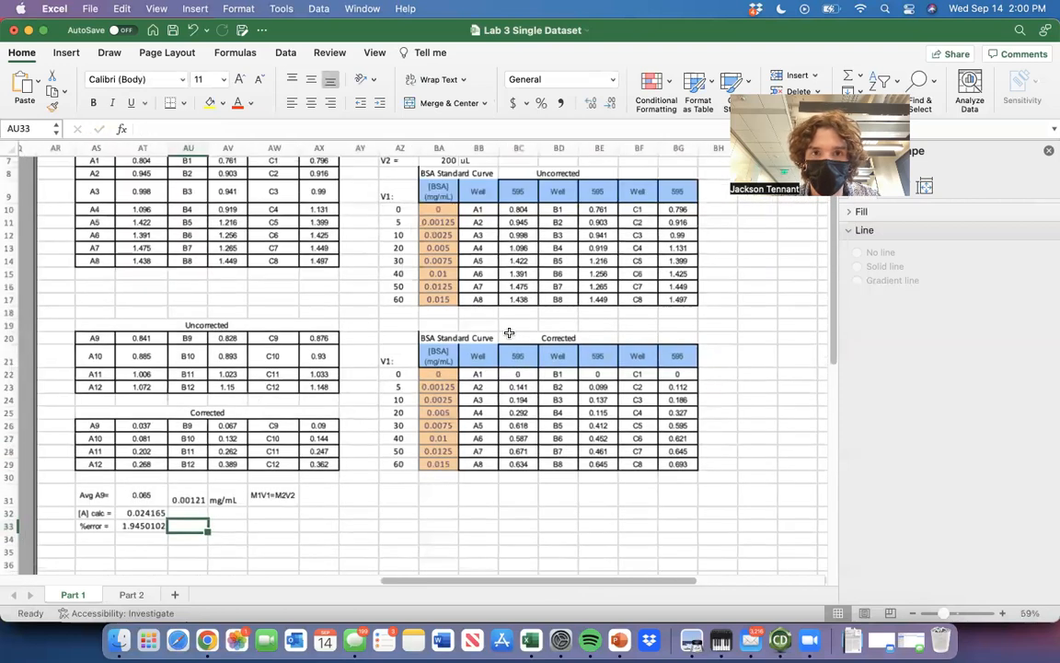
scroll(509, 333, up, 3)
scroll(509, 333, left, 1)
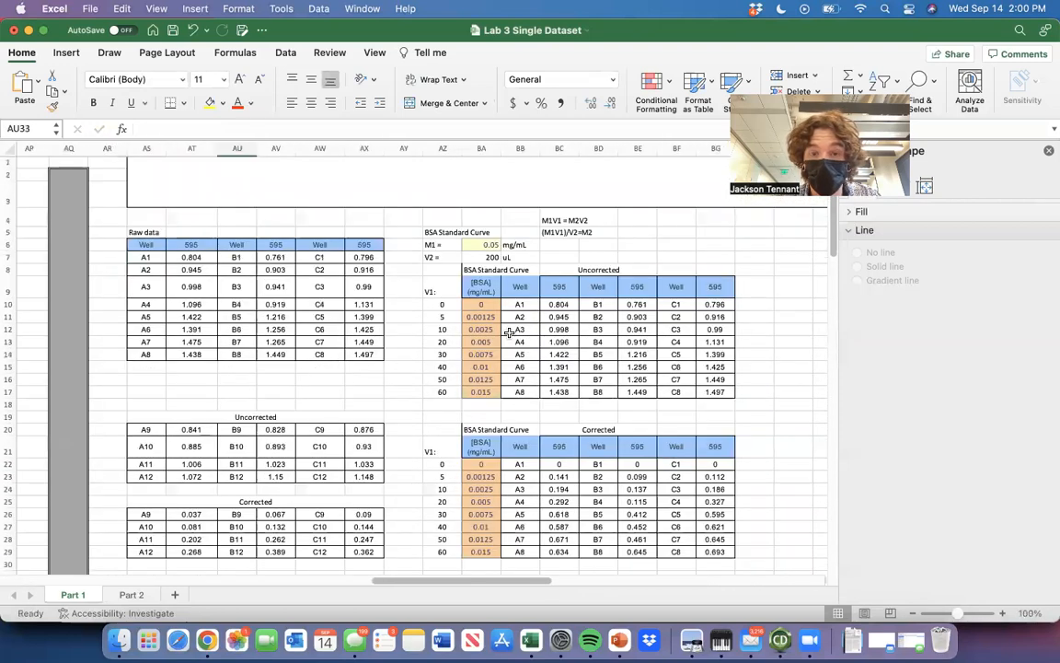
scroll(509, 334, down, 6)
scroll(509, 333, left, 1)
scroll(509, 333, up, 6)
scroll(509, 333, down, 1)
scroll(509, 333, right, 1)
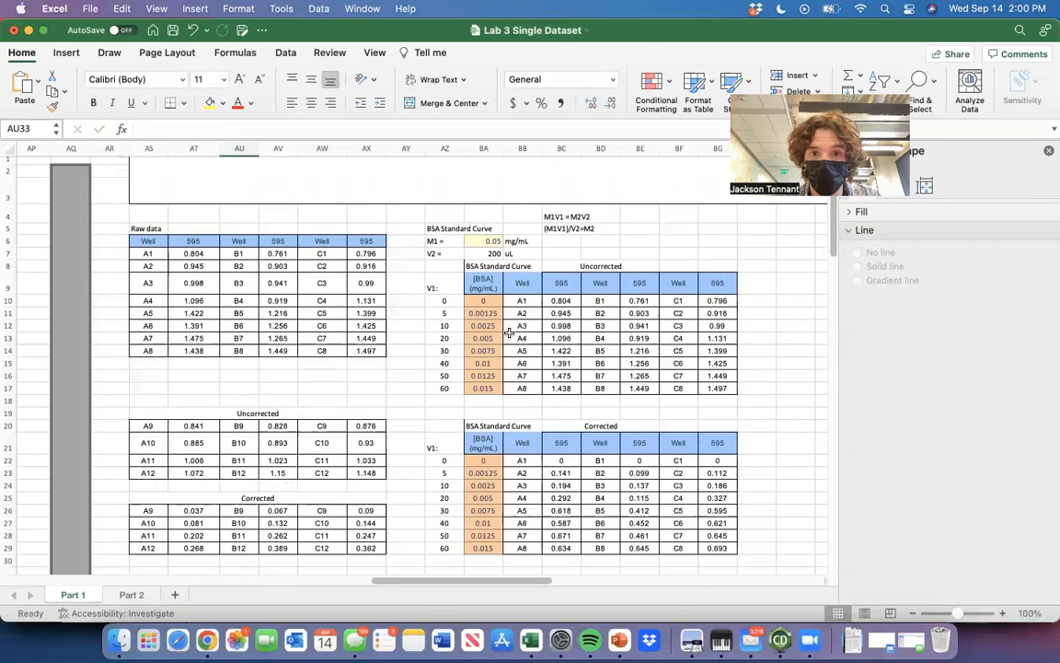
scroll(509, 333, down, 1)
scroll(509, 333, right, 1)
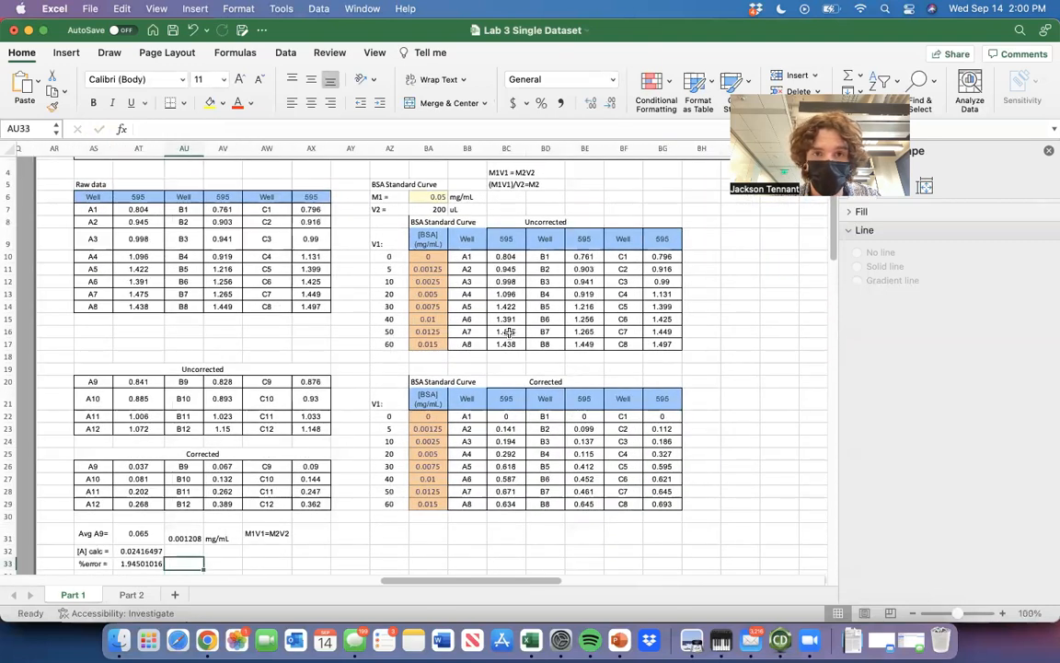
scroll(509, 334, up, 1)
scroll(509, 333, right, 1)
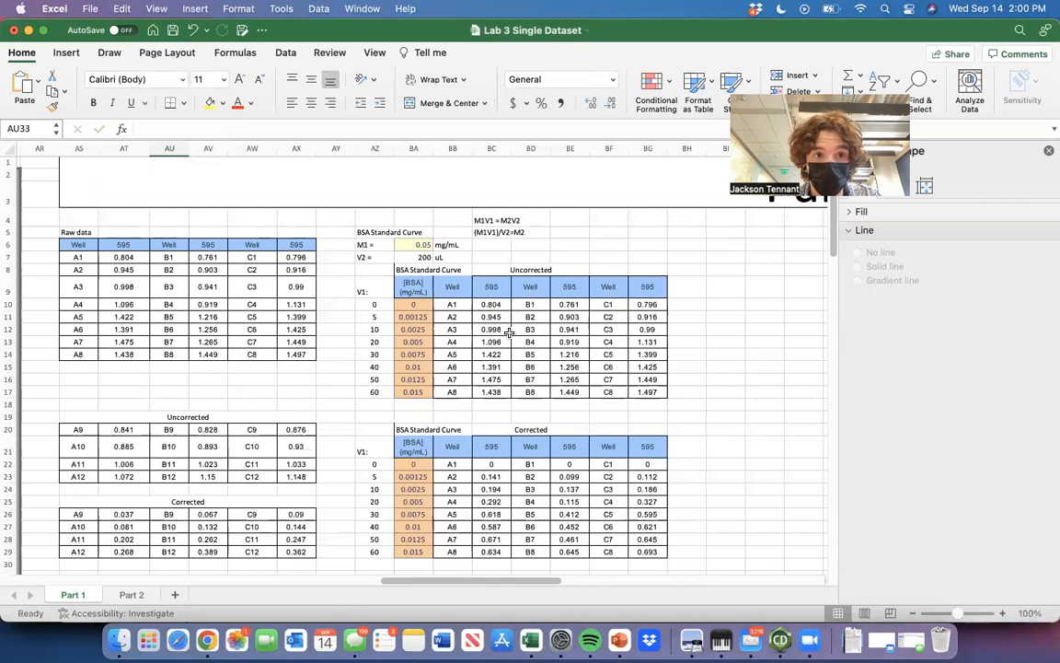
scroll(509, 333, left, 2)
scroll(509, 333, down, 1)
scroll(509, 334, down, 1)
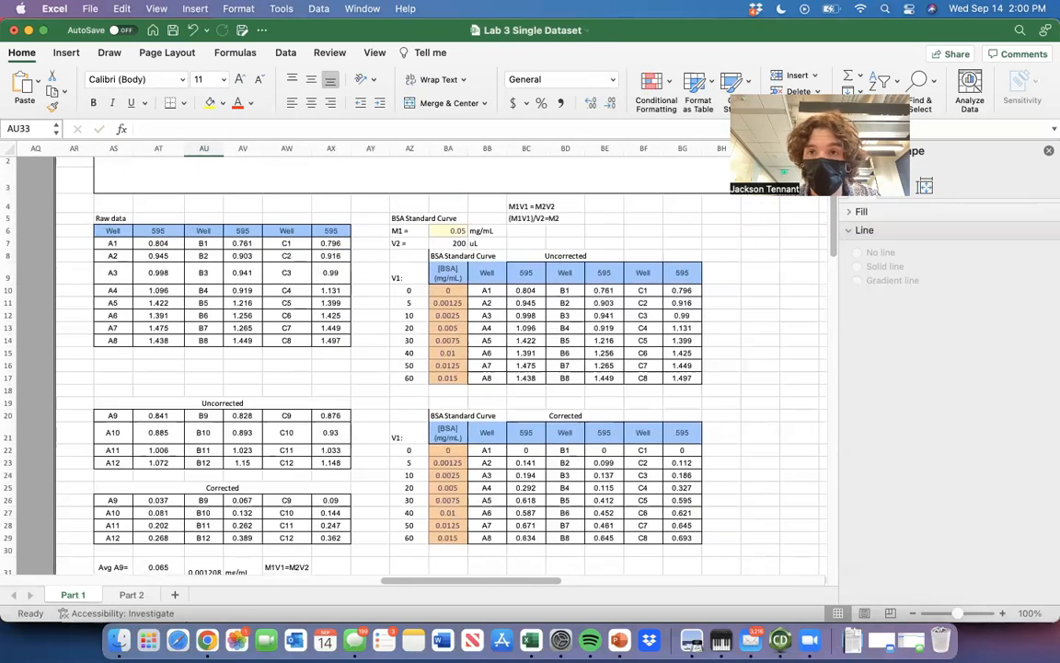